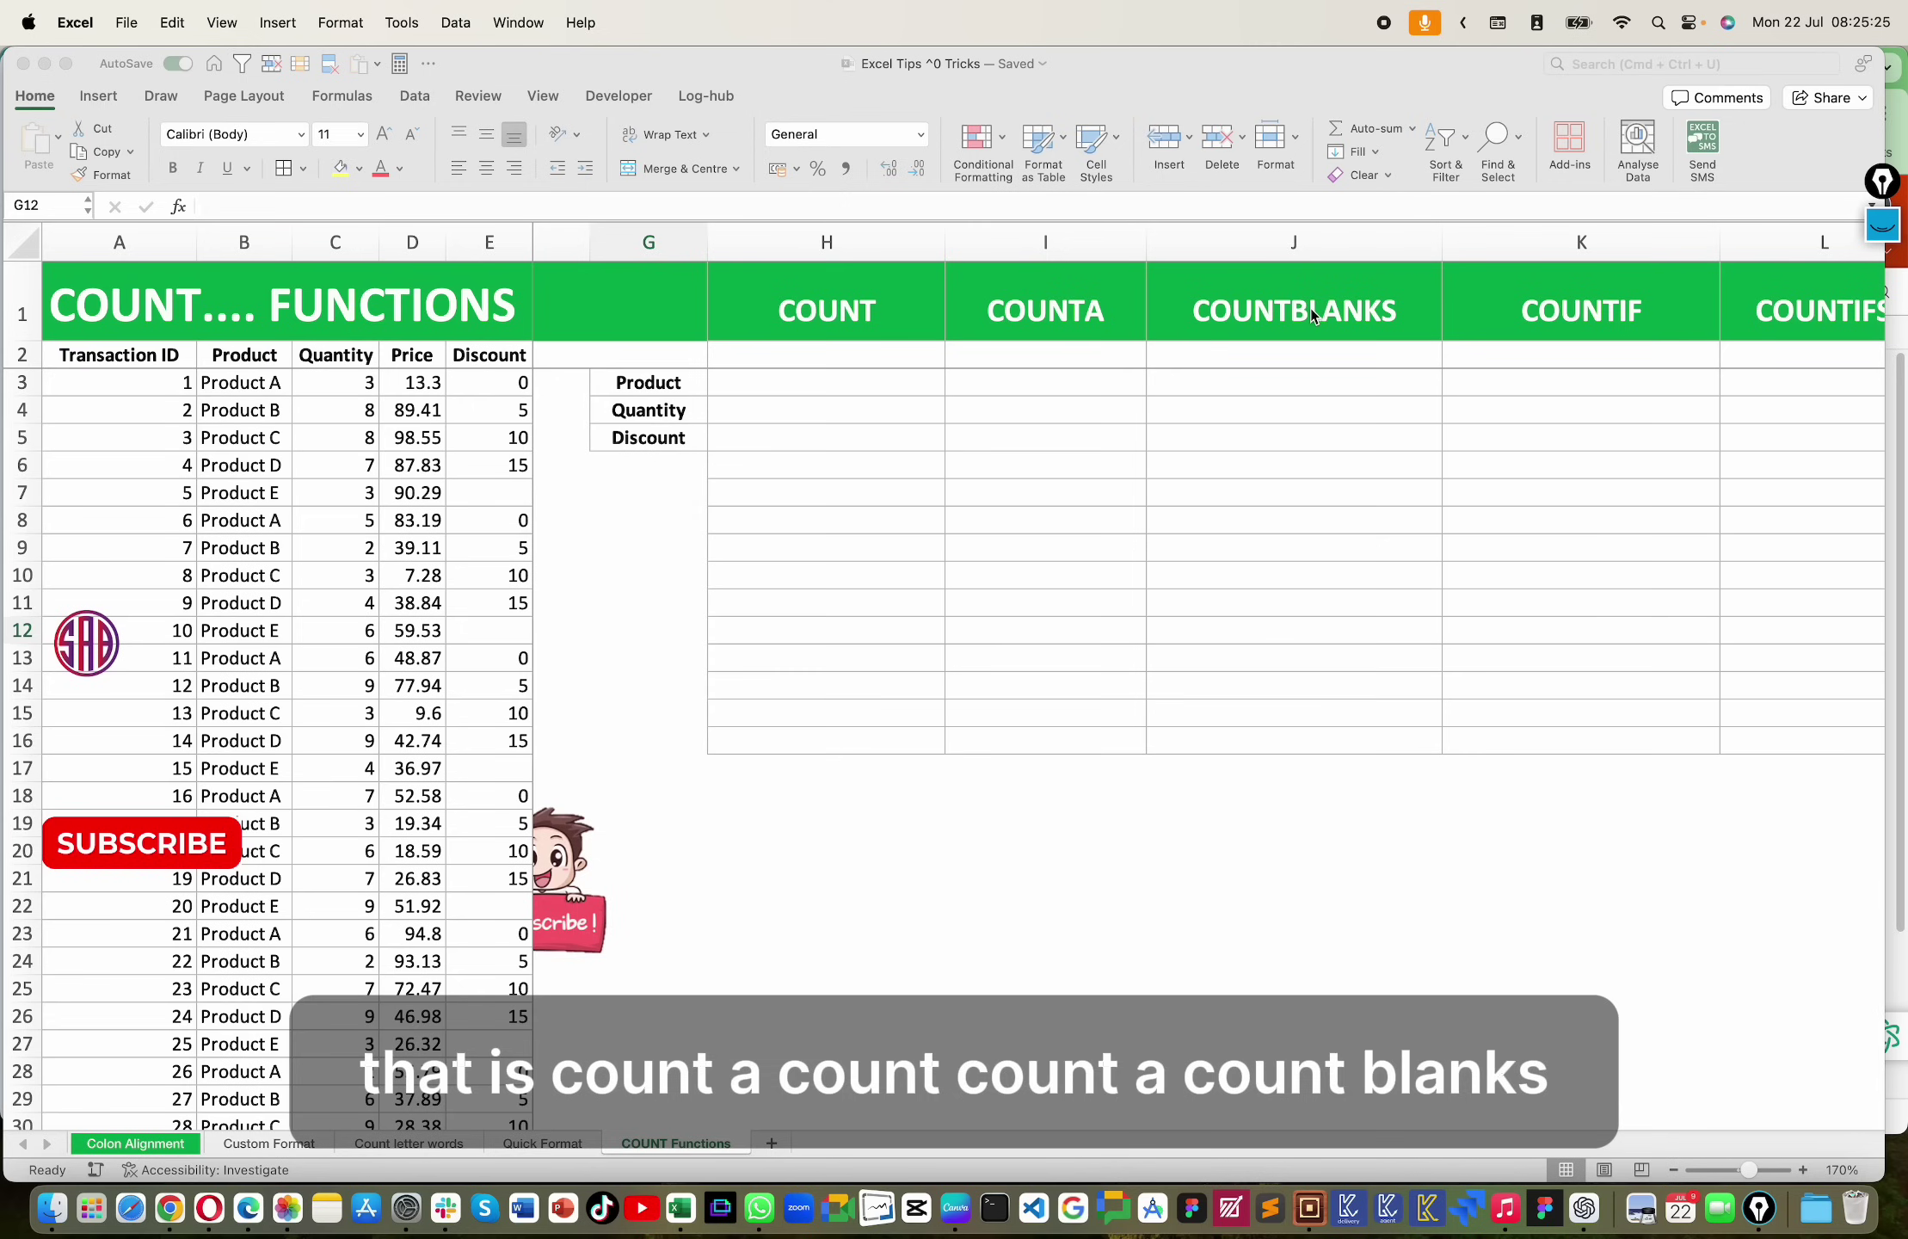
Step: Look over the sheet by selecting H4 and cells in the Product column
scroll(1311, 309, "right", 3)
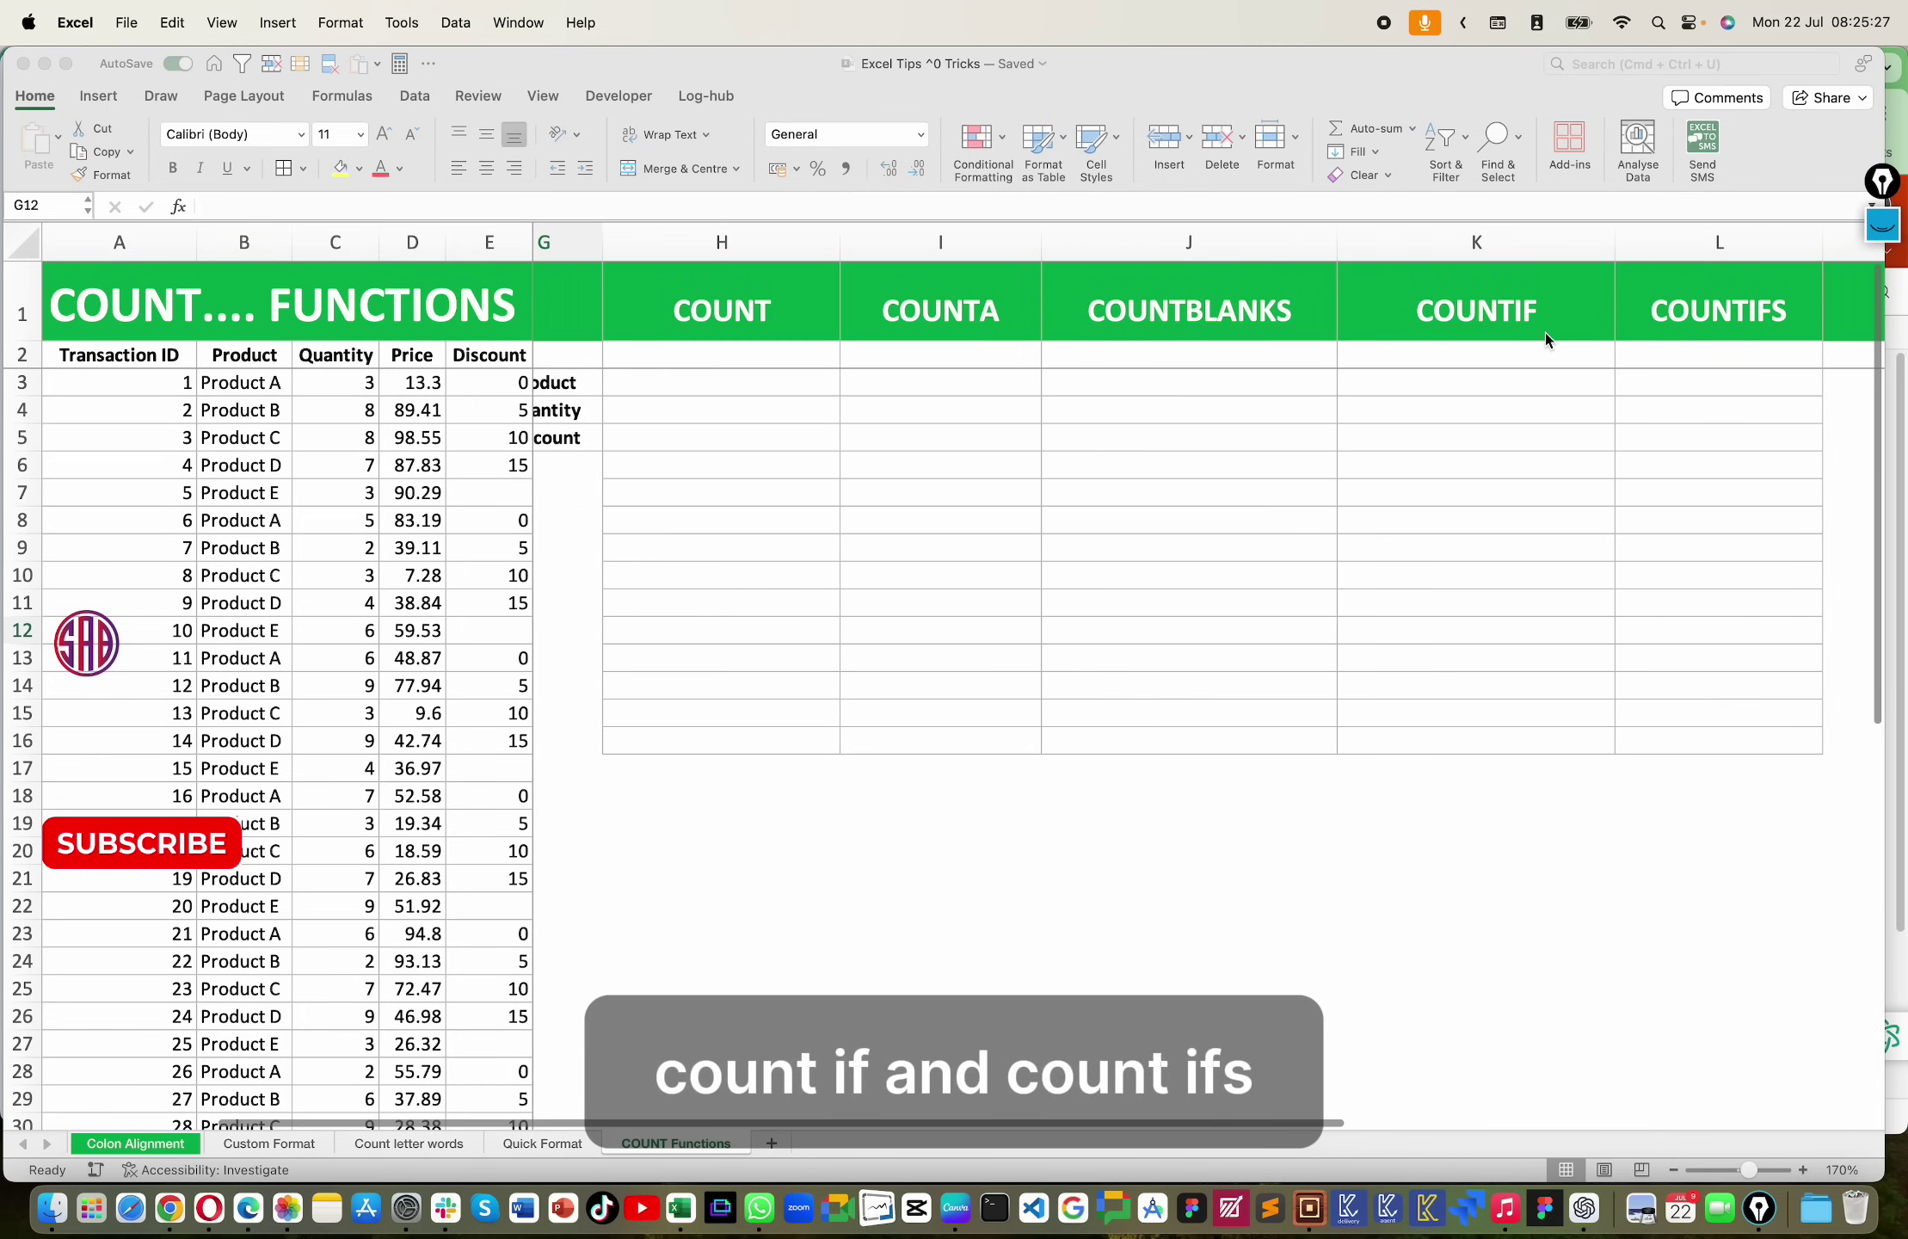
scroll(1342, 438, "left", 4)
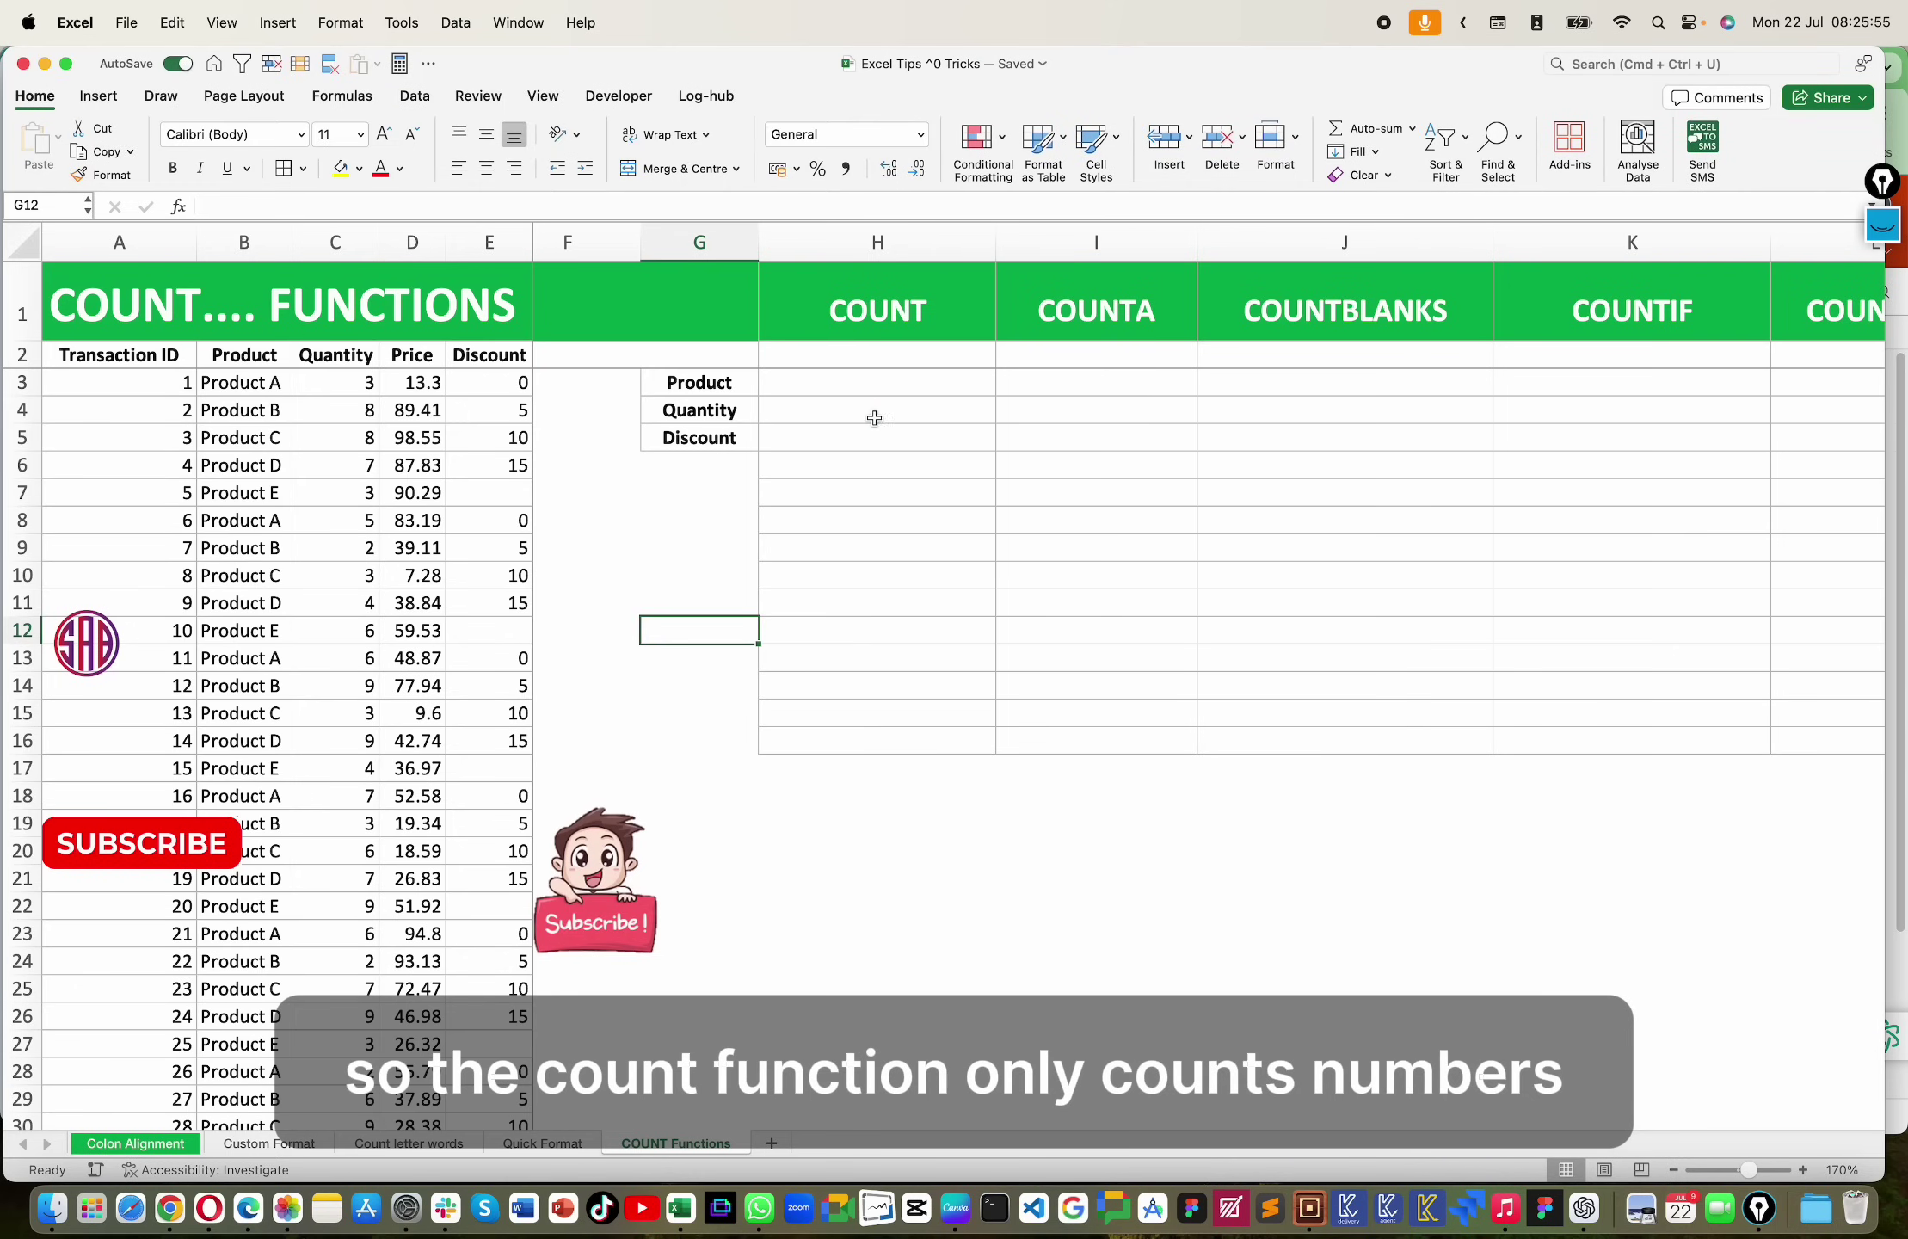
left_click(875, 419)
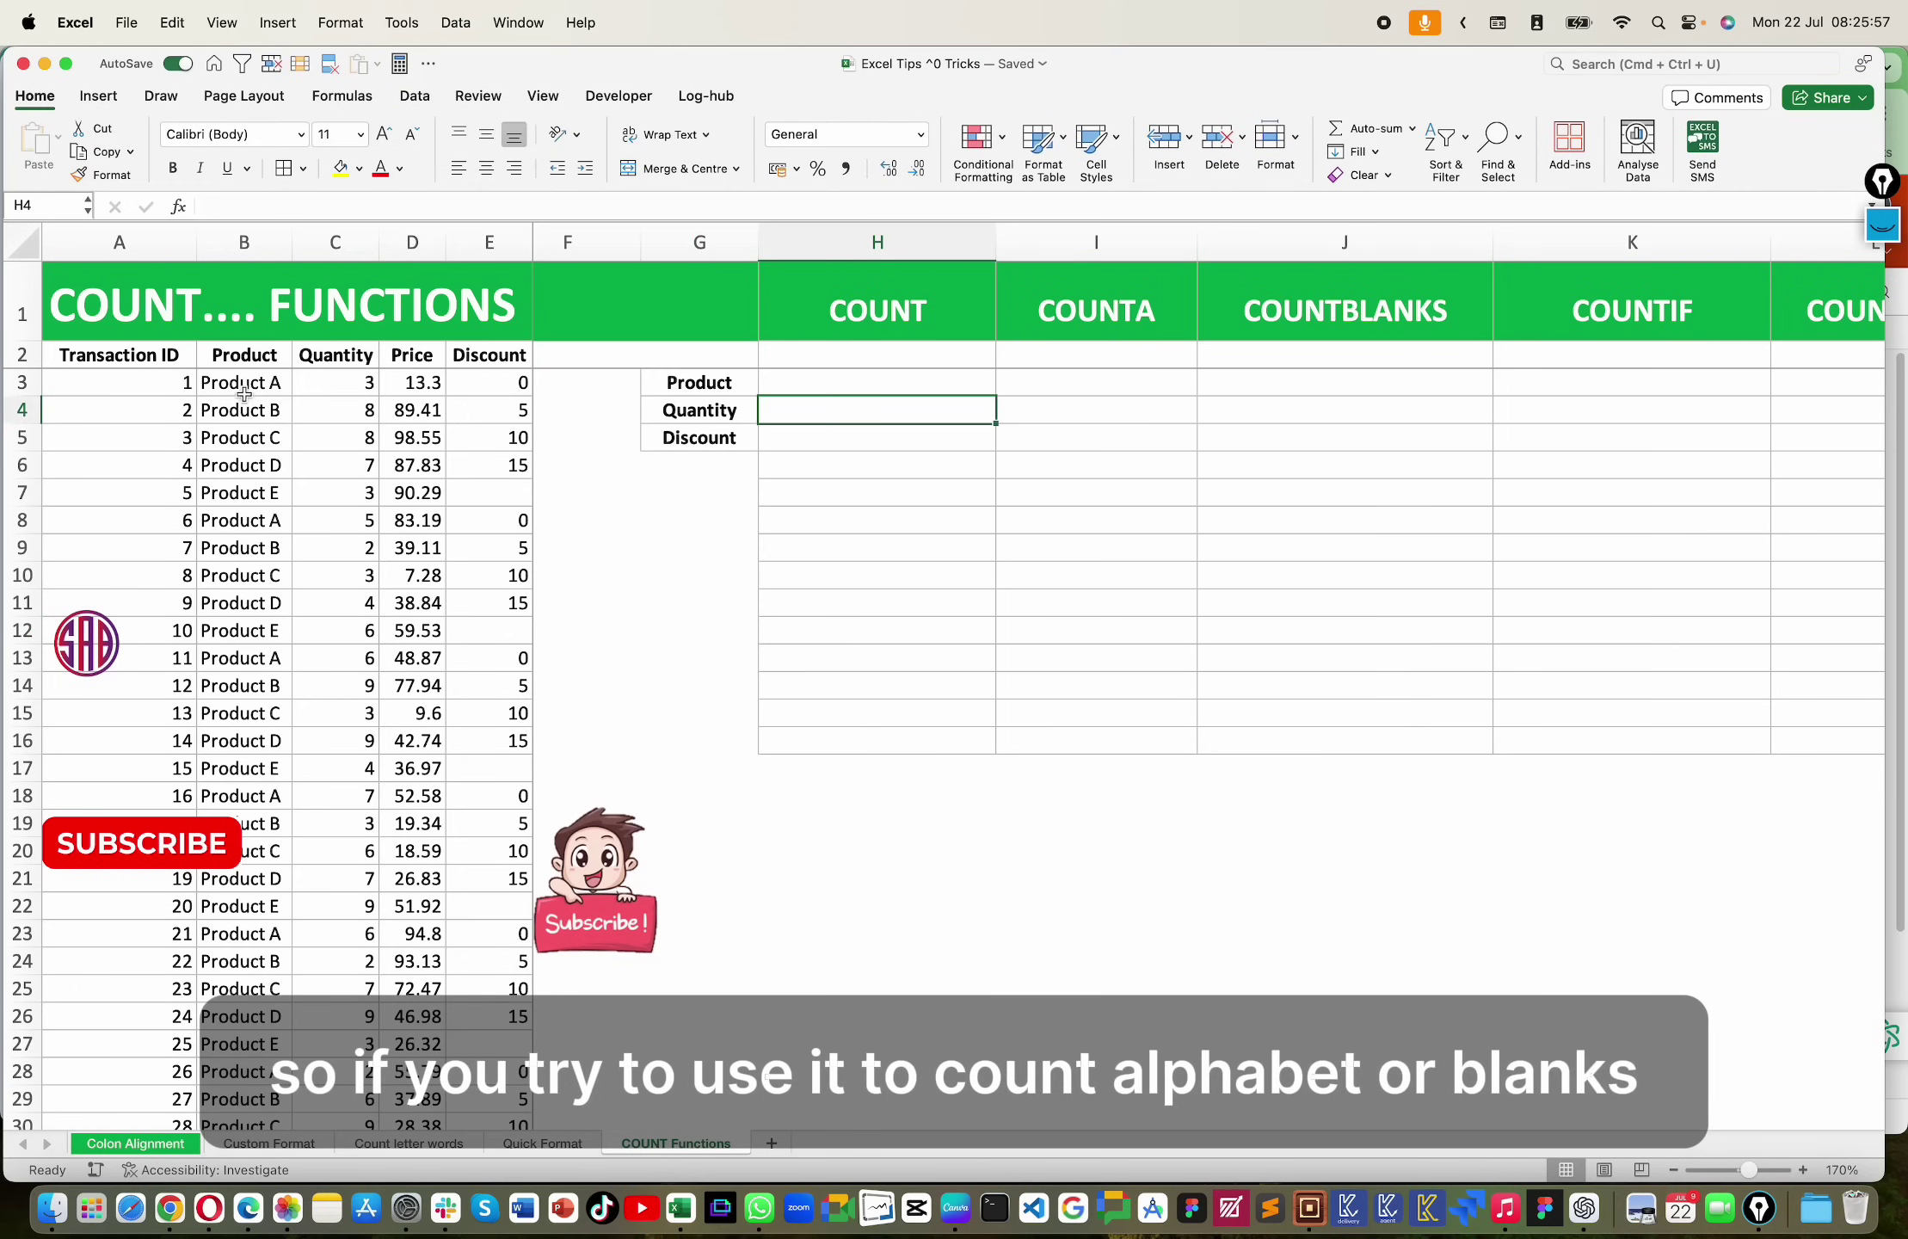
left_click_drag(248, 383, 272, 745)
left_click(237, 410)
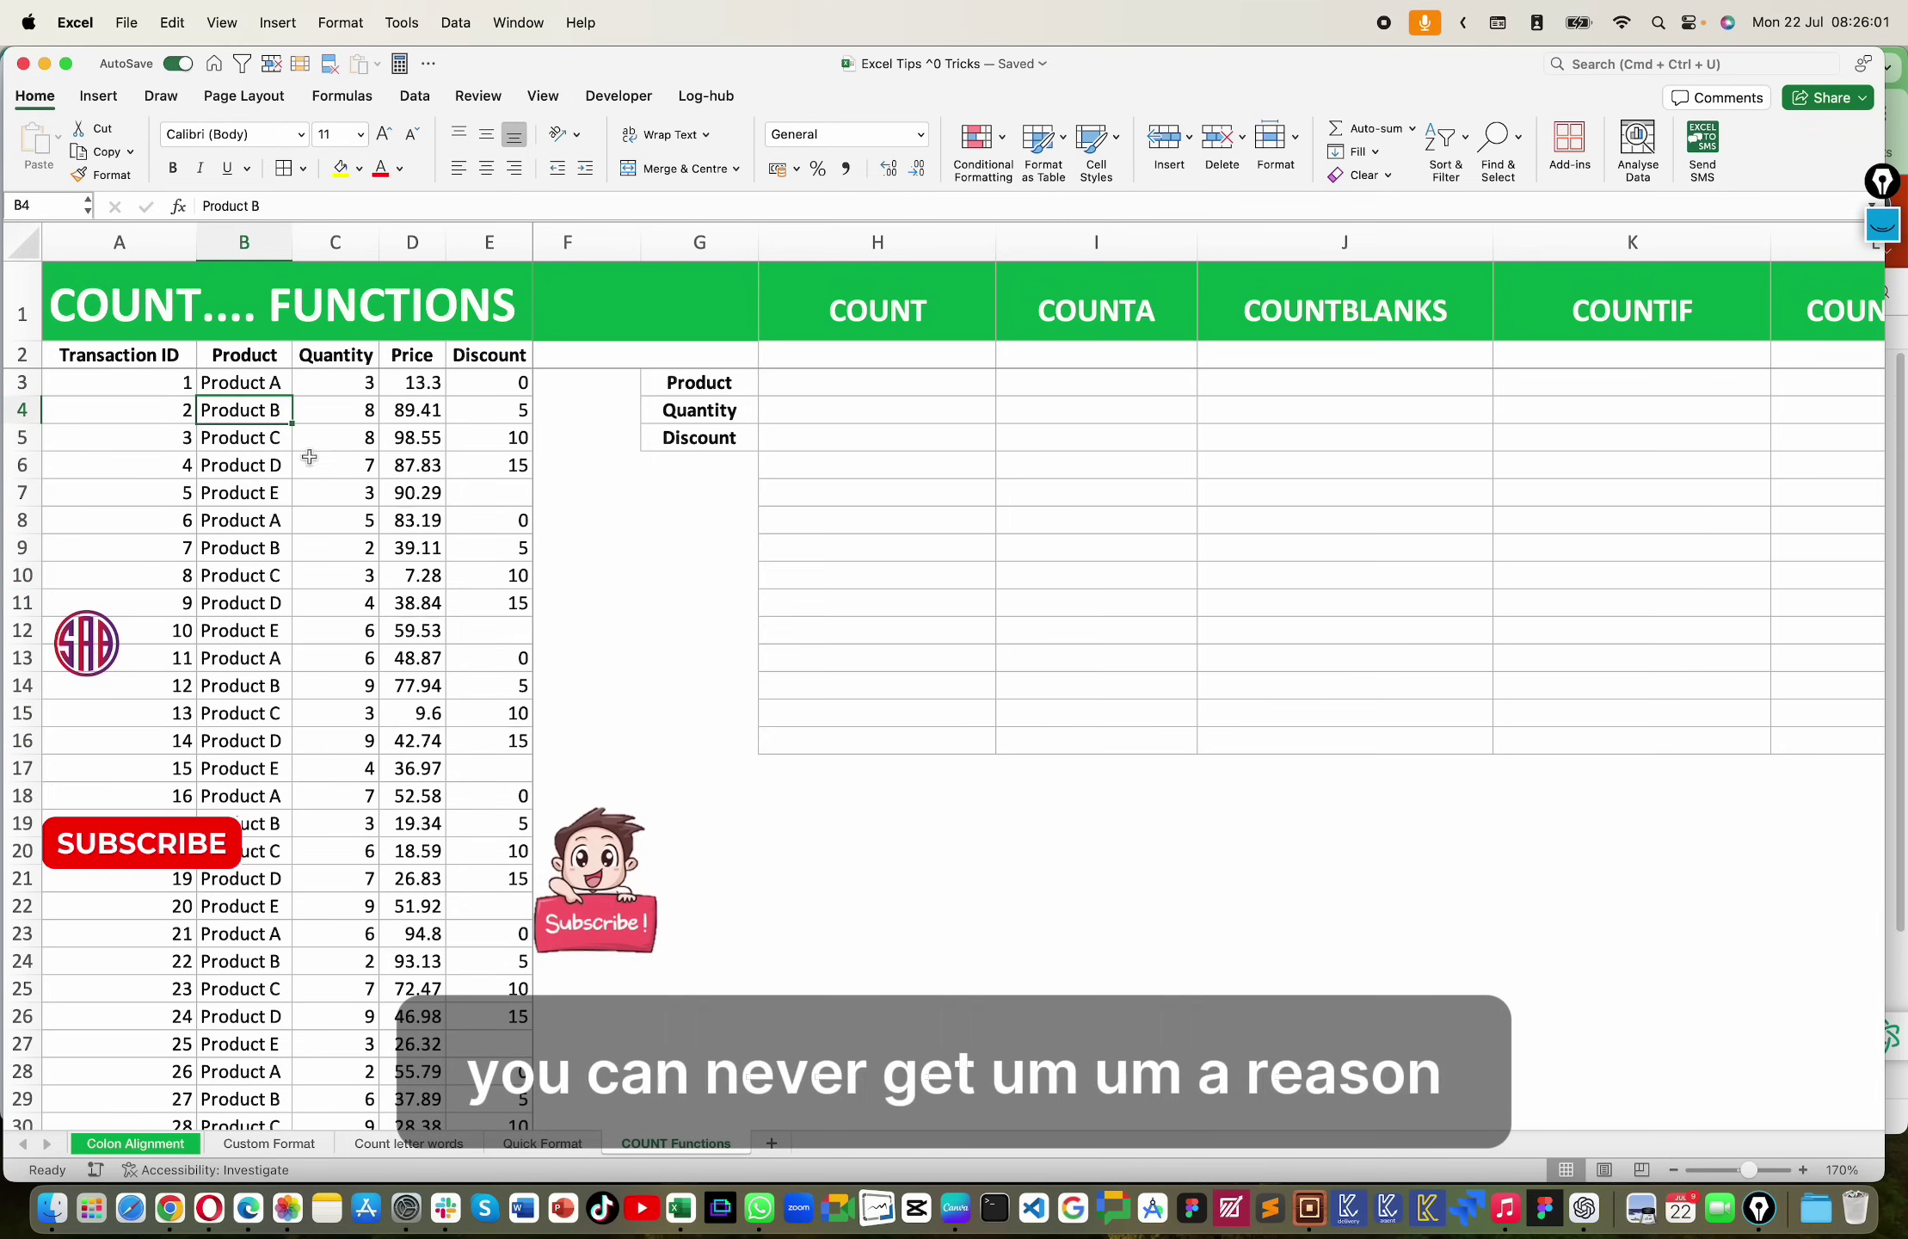
Step: Enter =COUNT(C3:C52) in H3 to count the 50 quantities
left_click(907, 381)
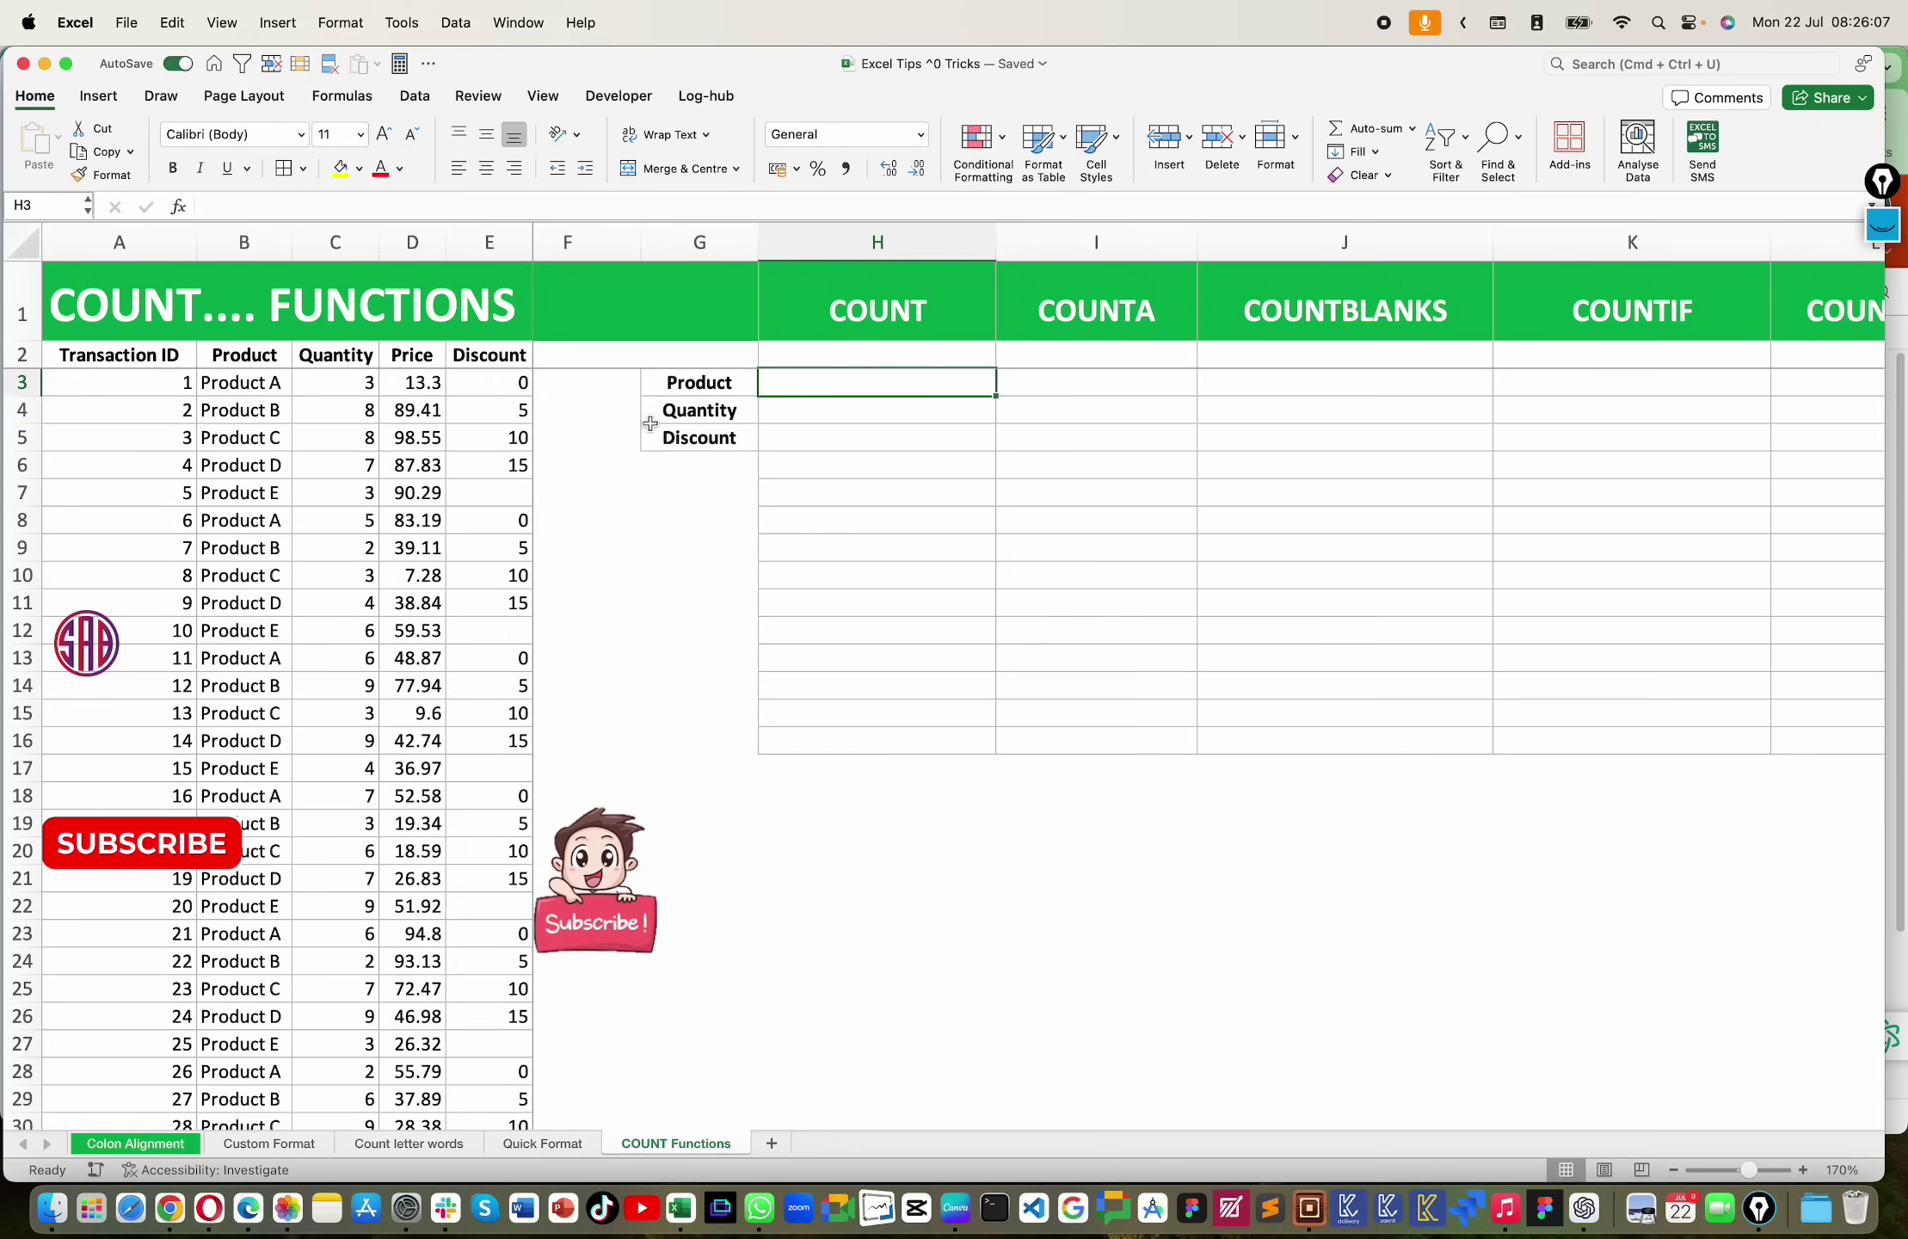
type("=")
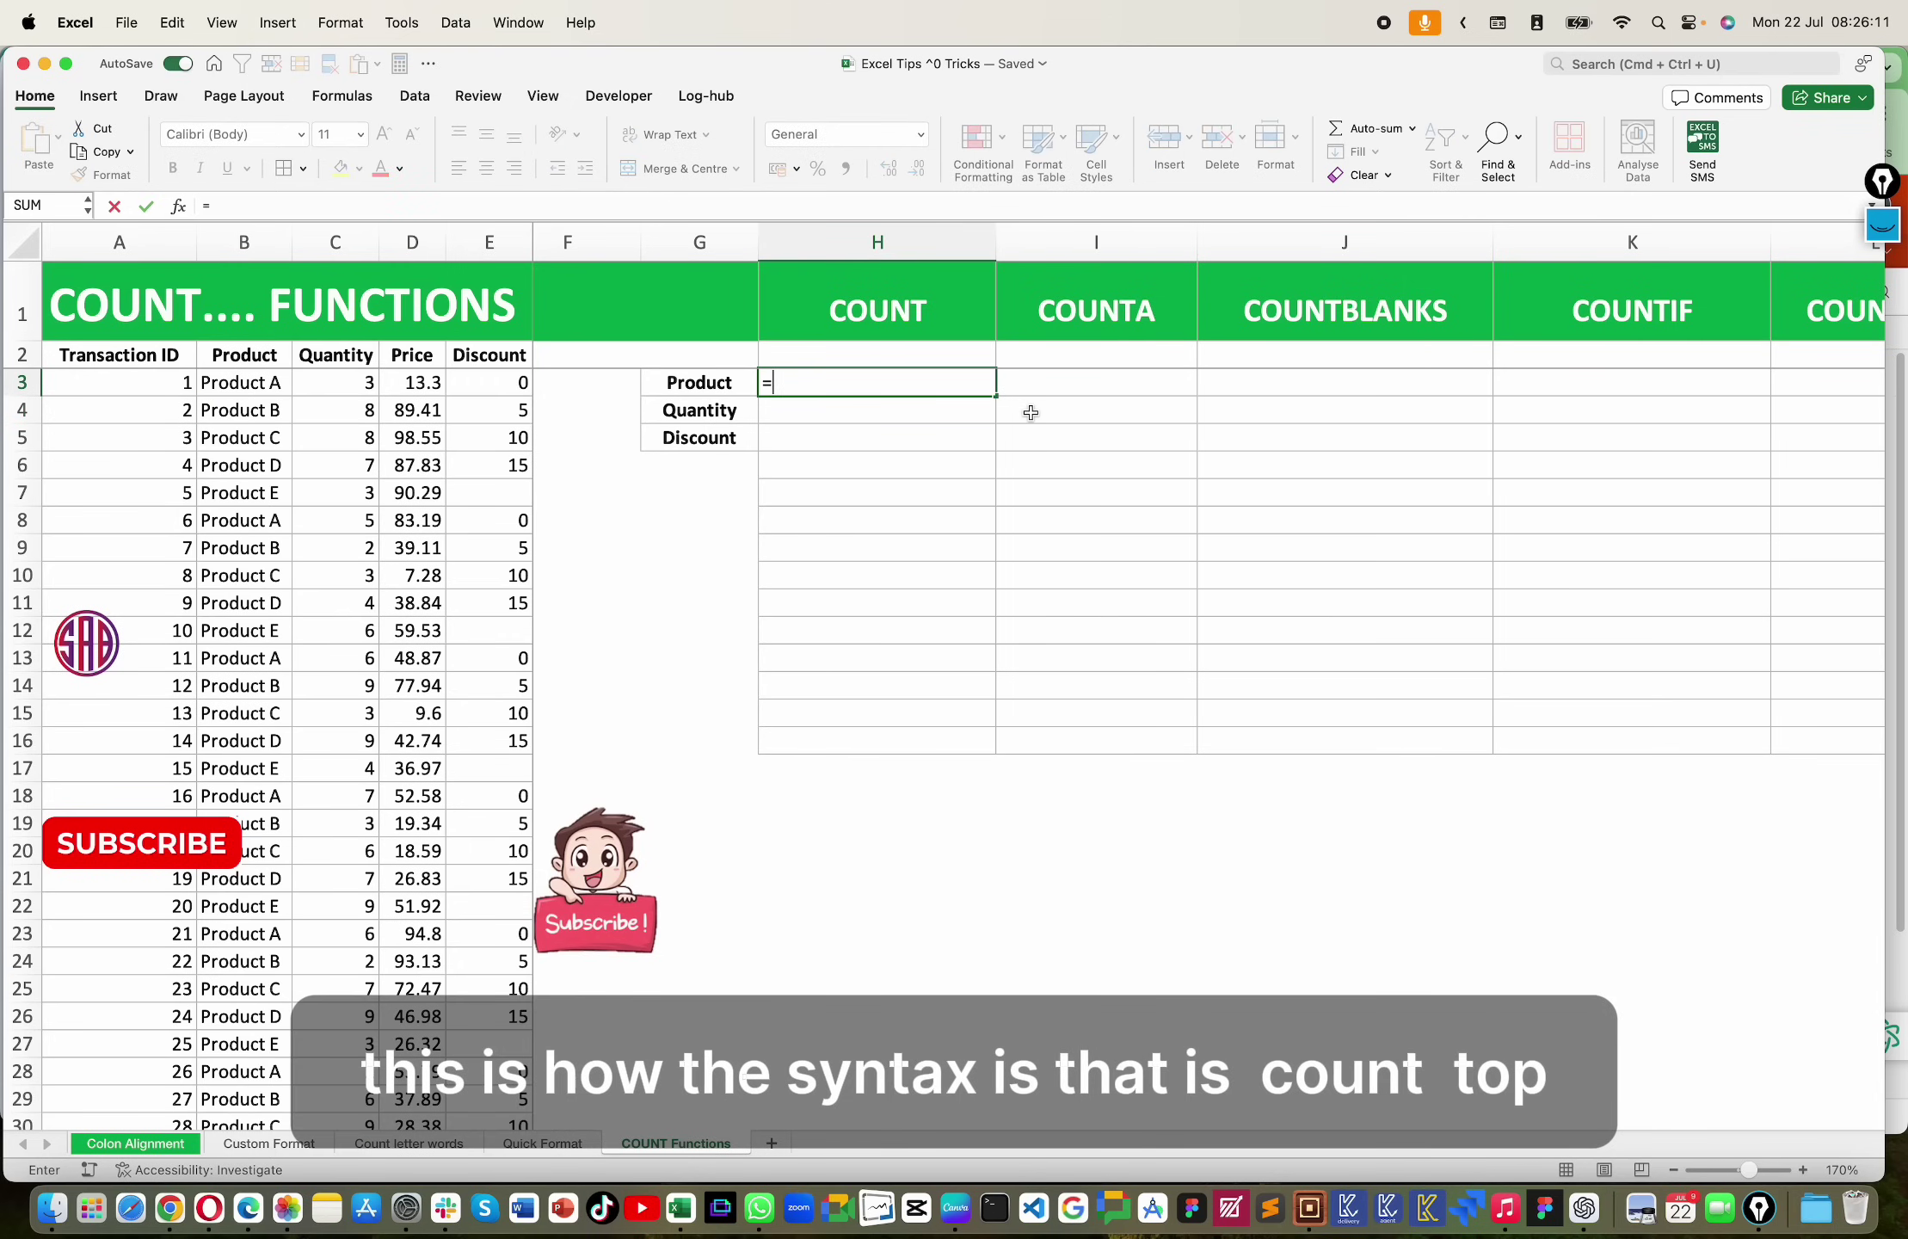
type("count")
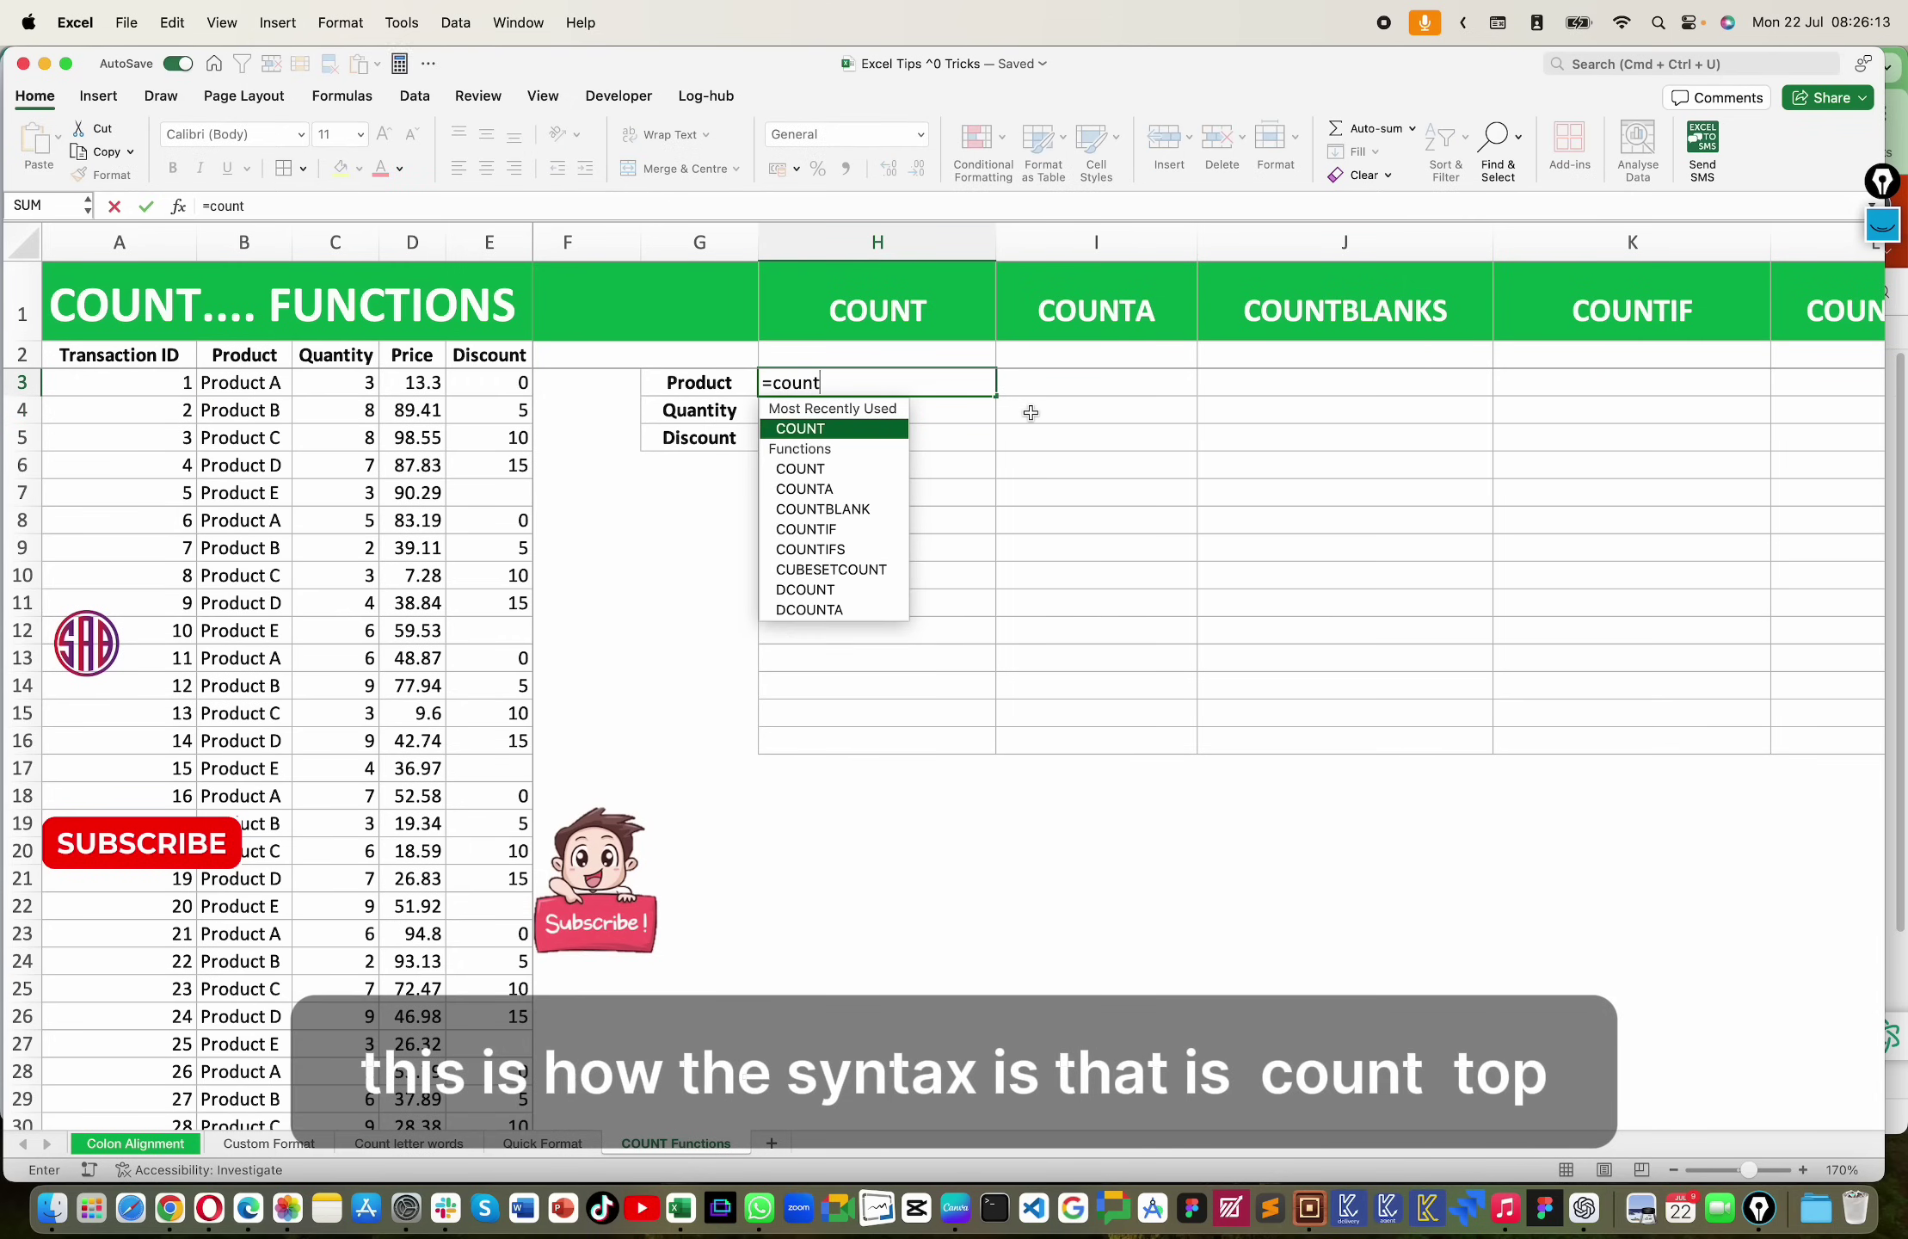
key("Tab")
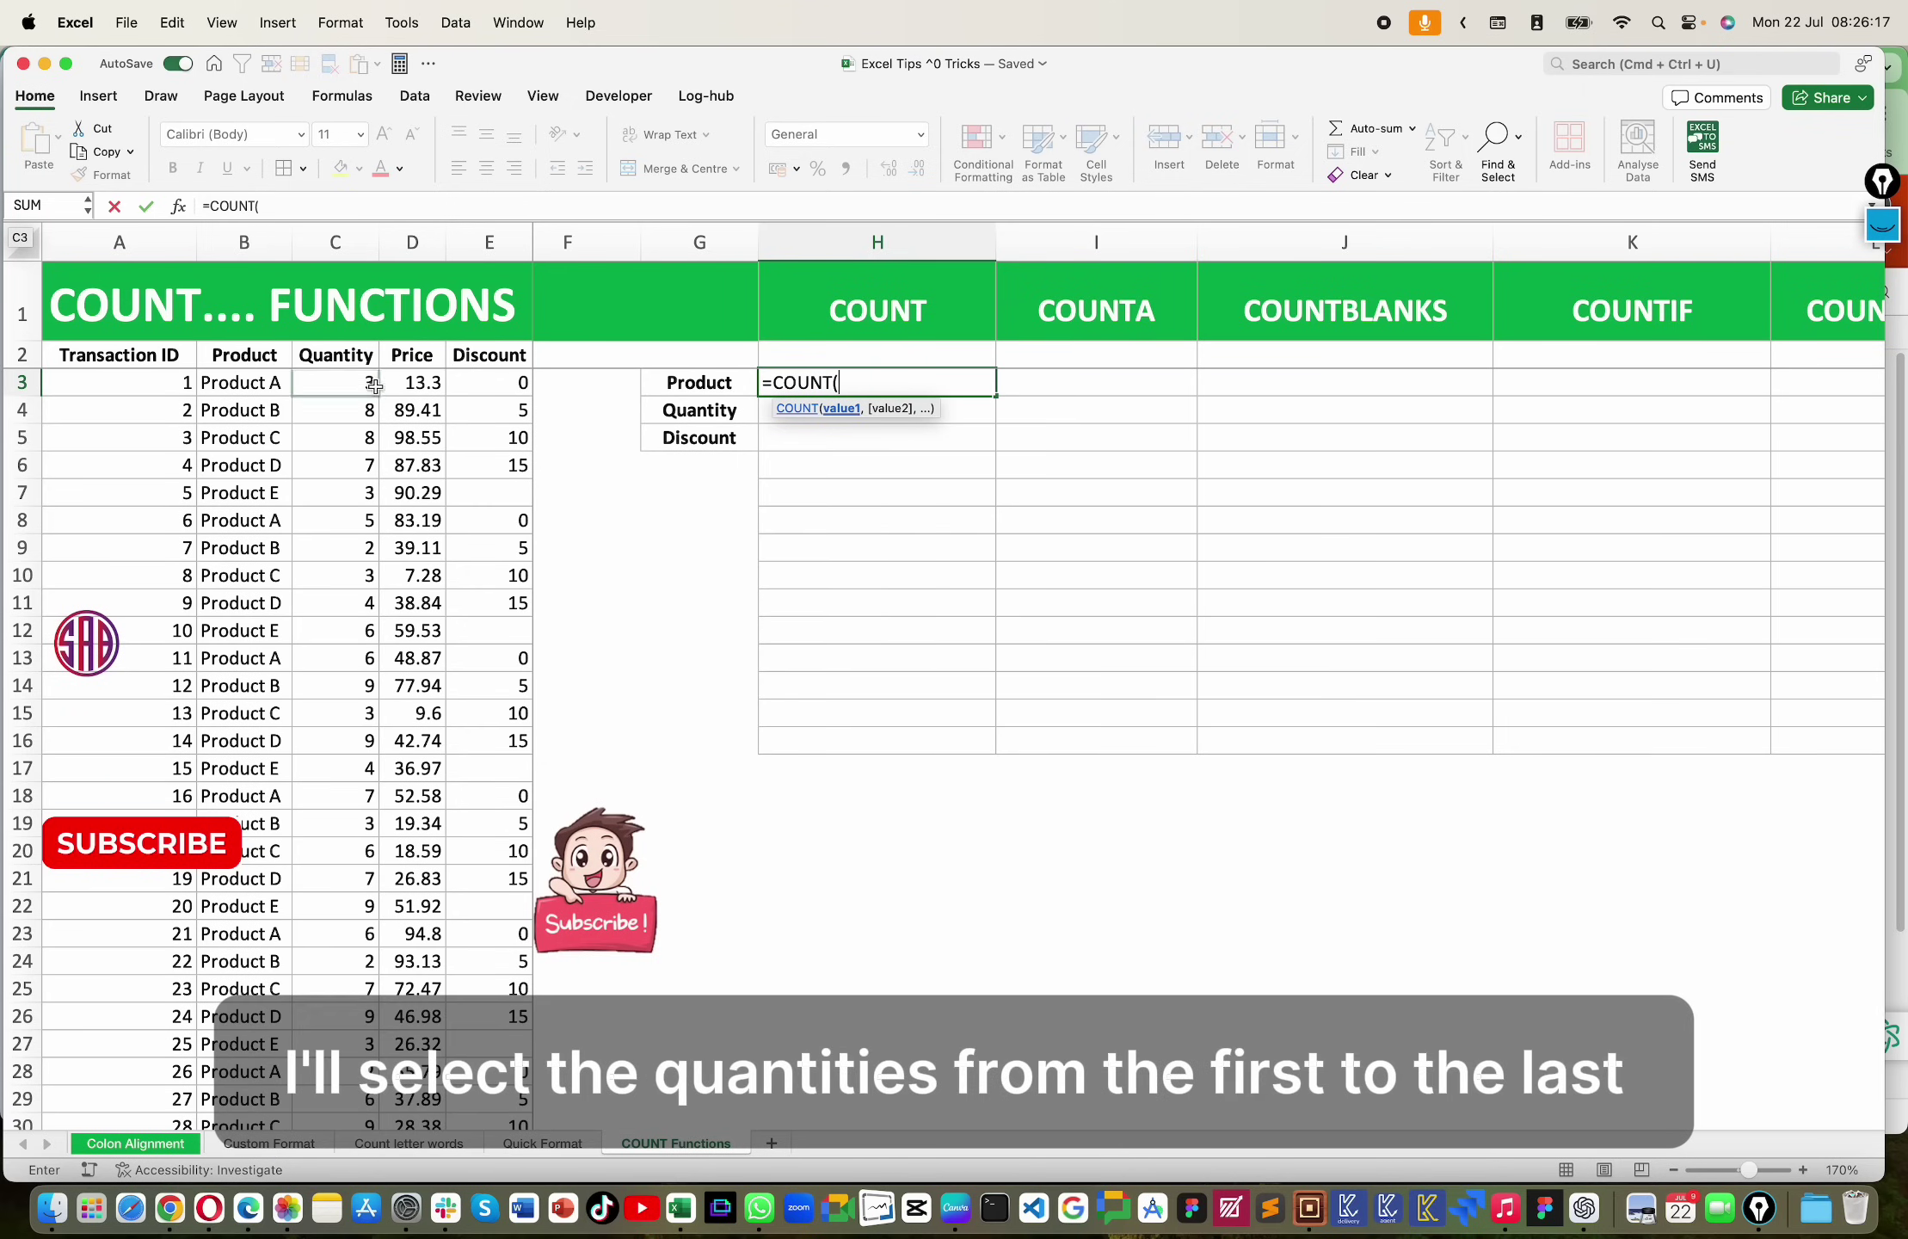
left_click_drag(356, 384, 342, 524)
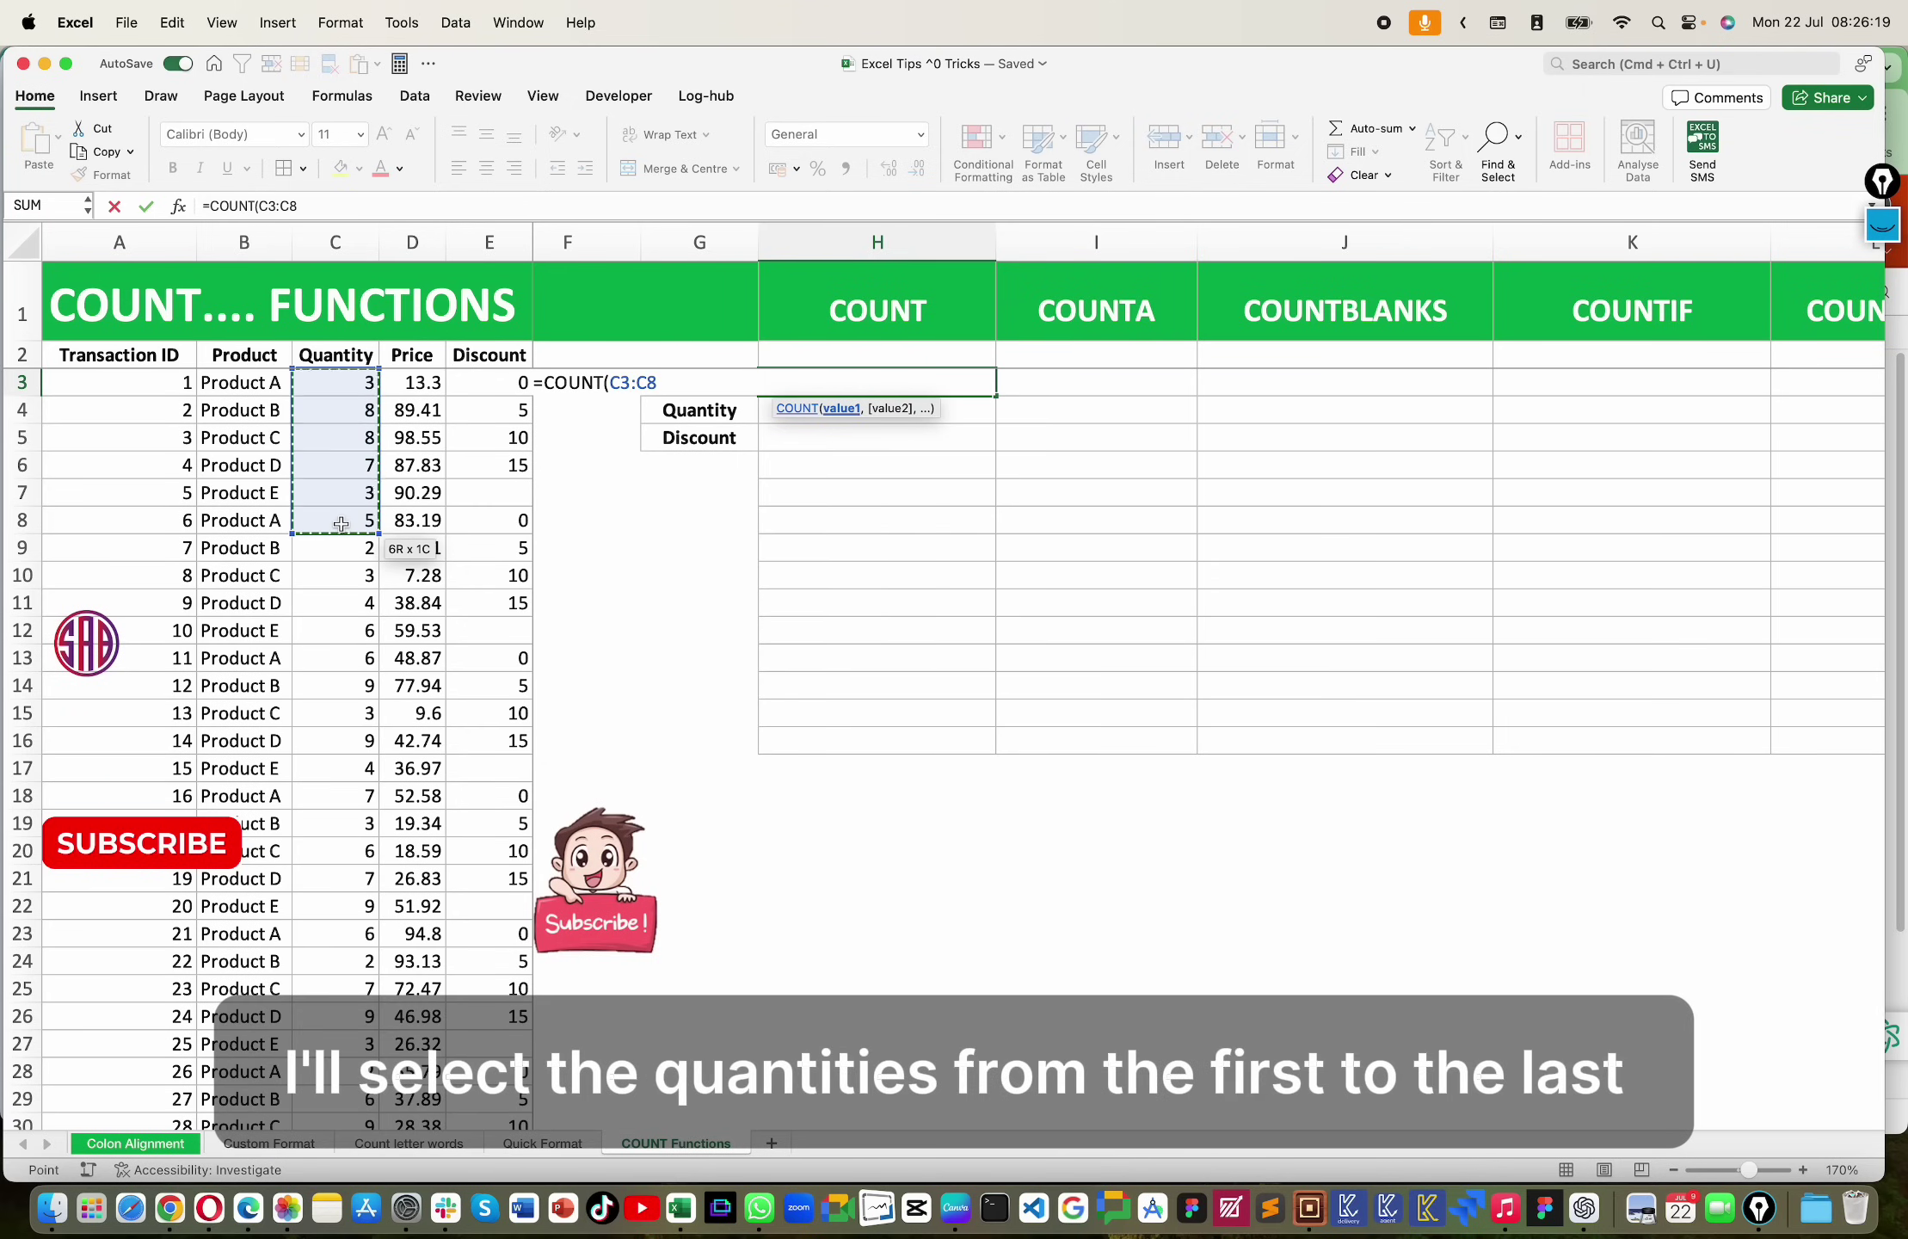
key("super+shift+Down")
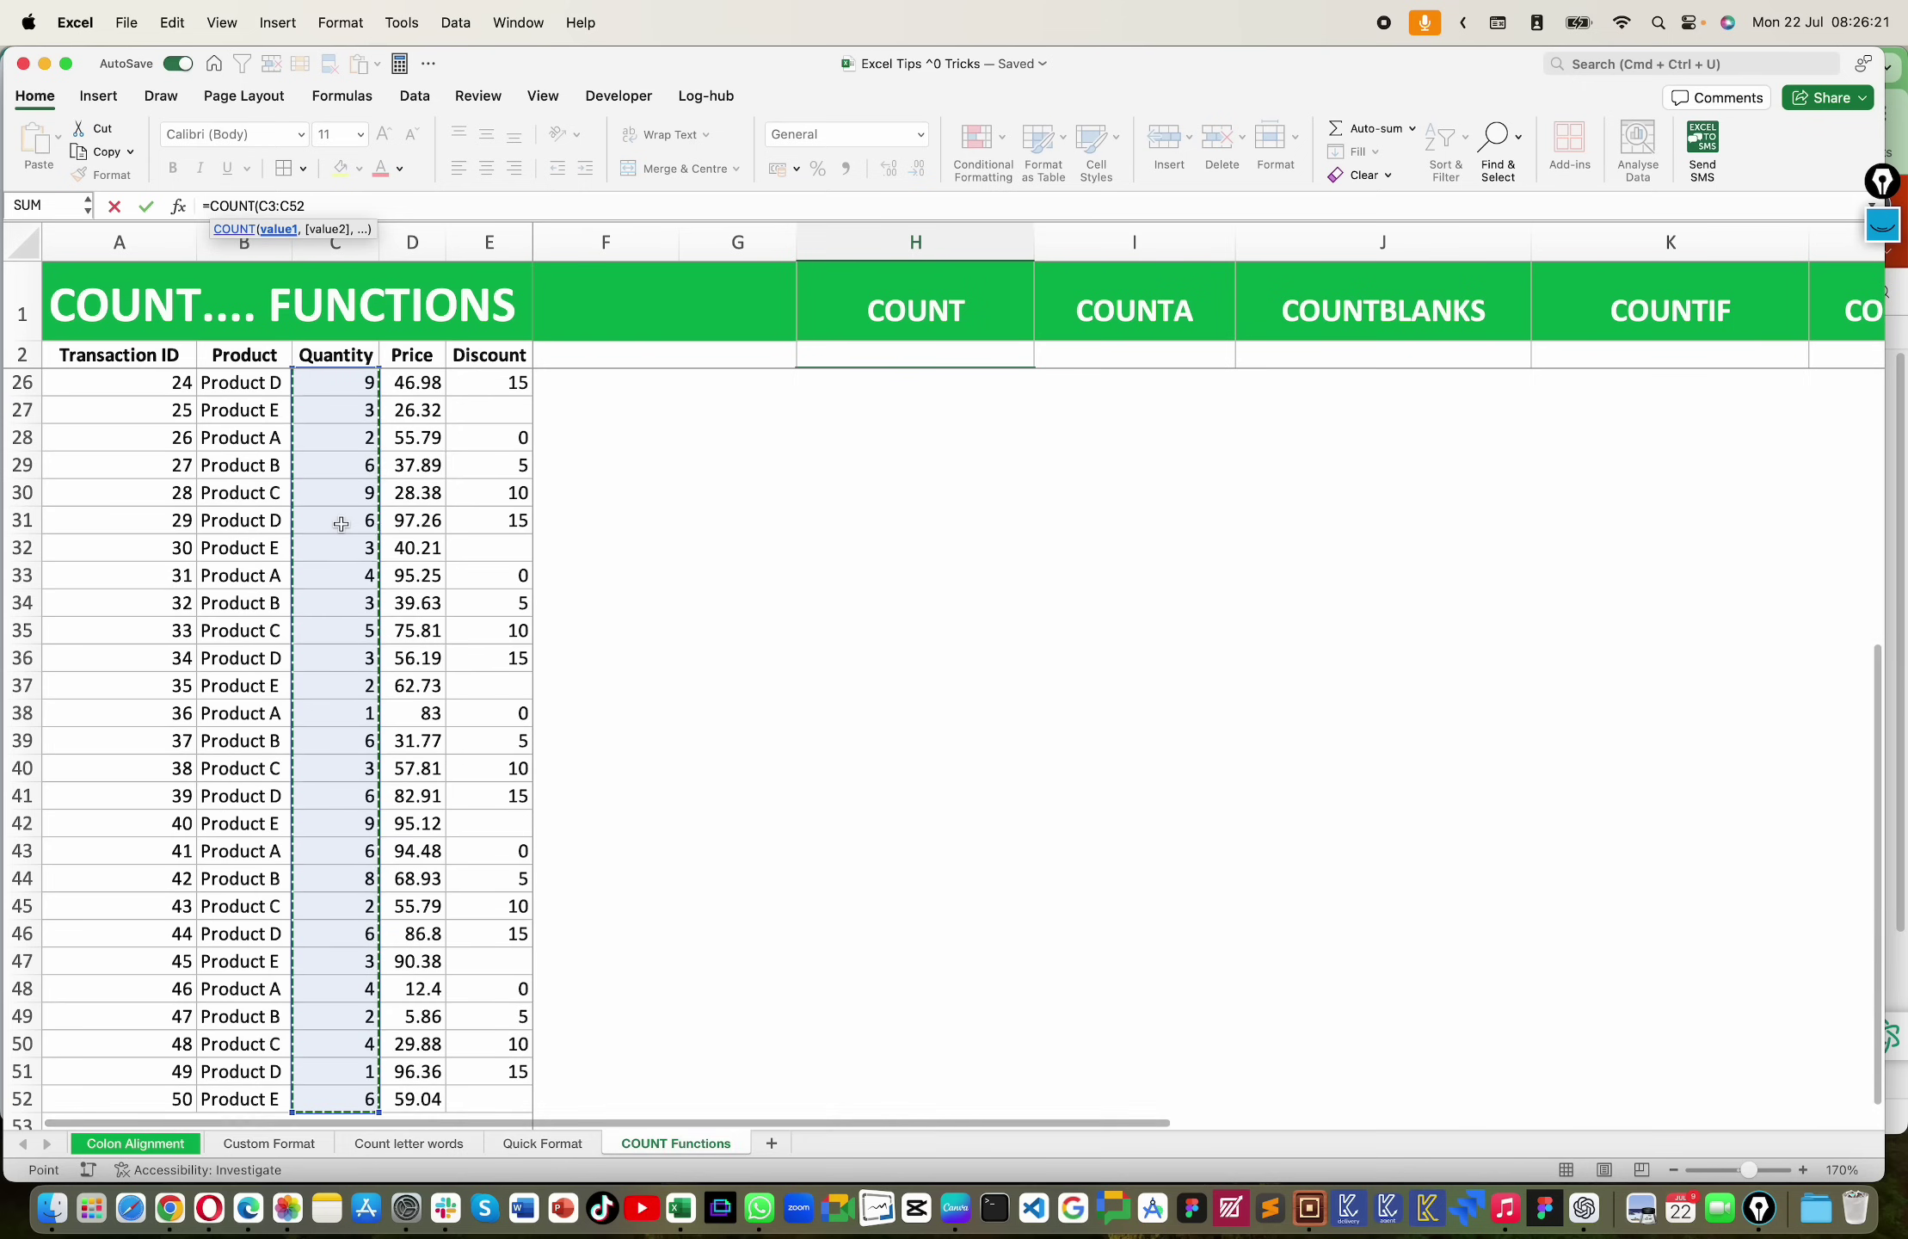
key("Return")
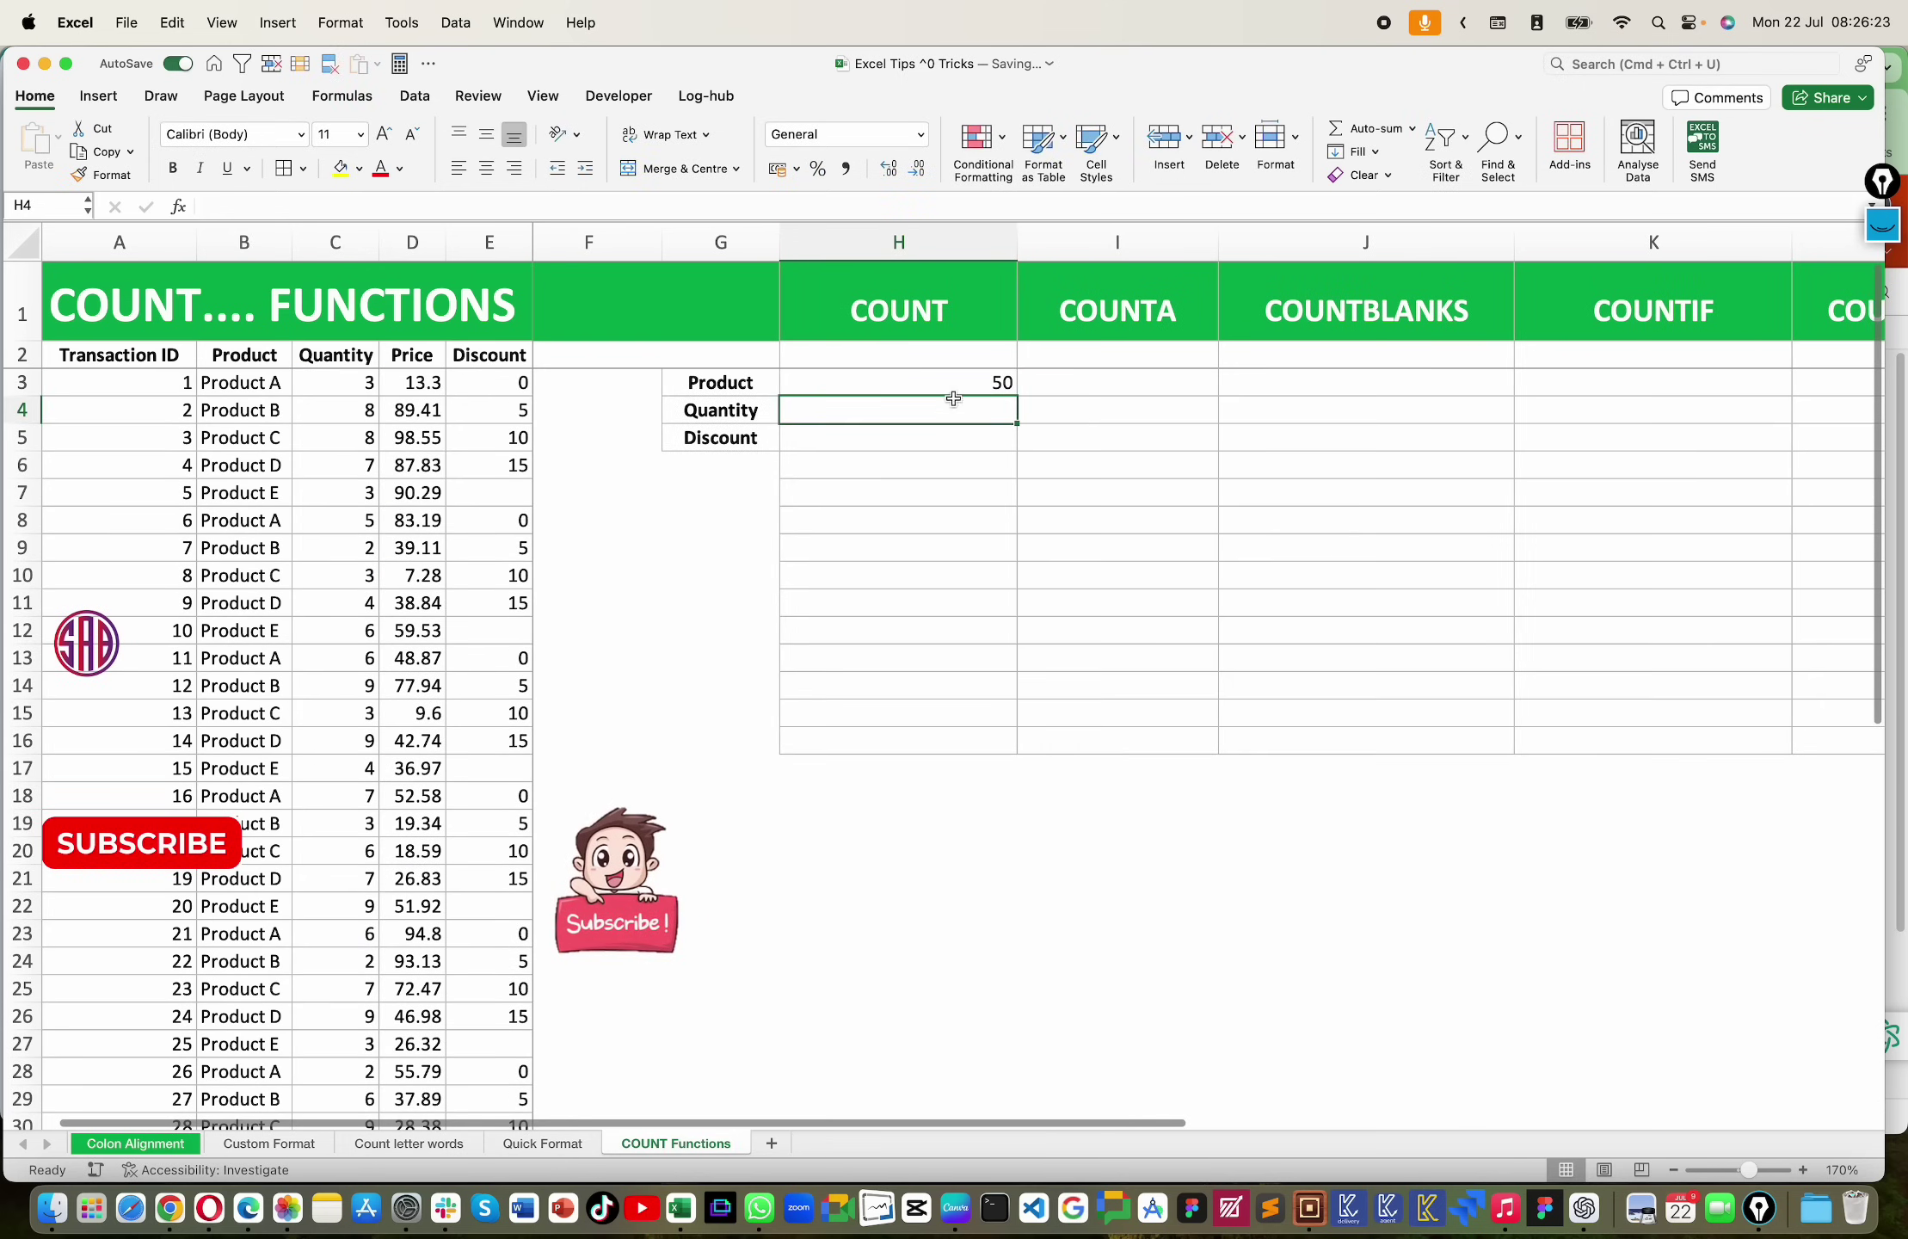
Step: Review H3's COUNT formula and confirm it returns 50
left_click(964, 383)
double_click(994, 387)
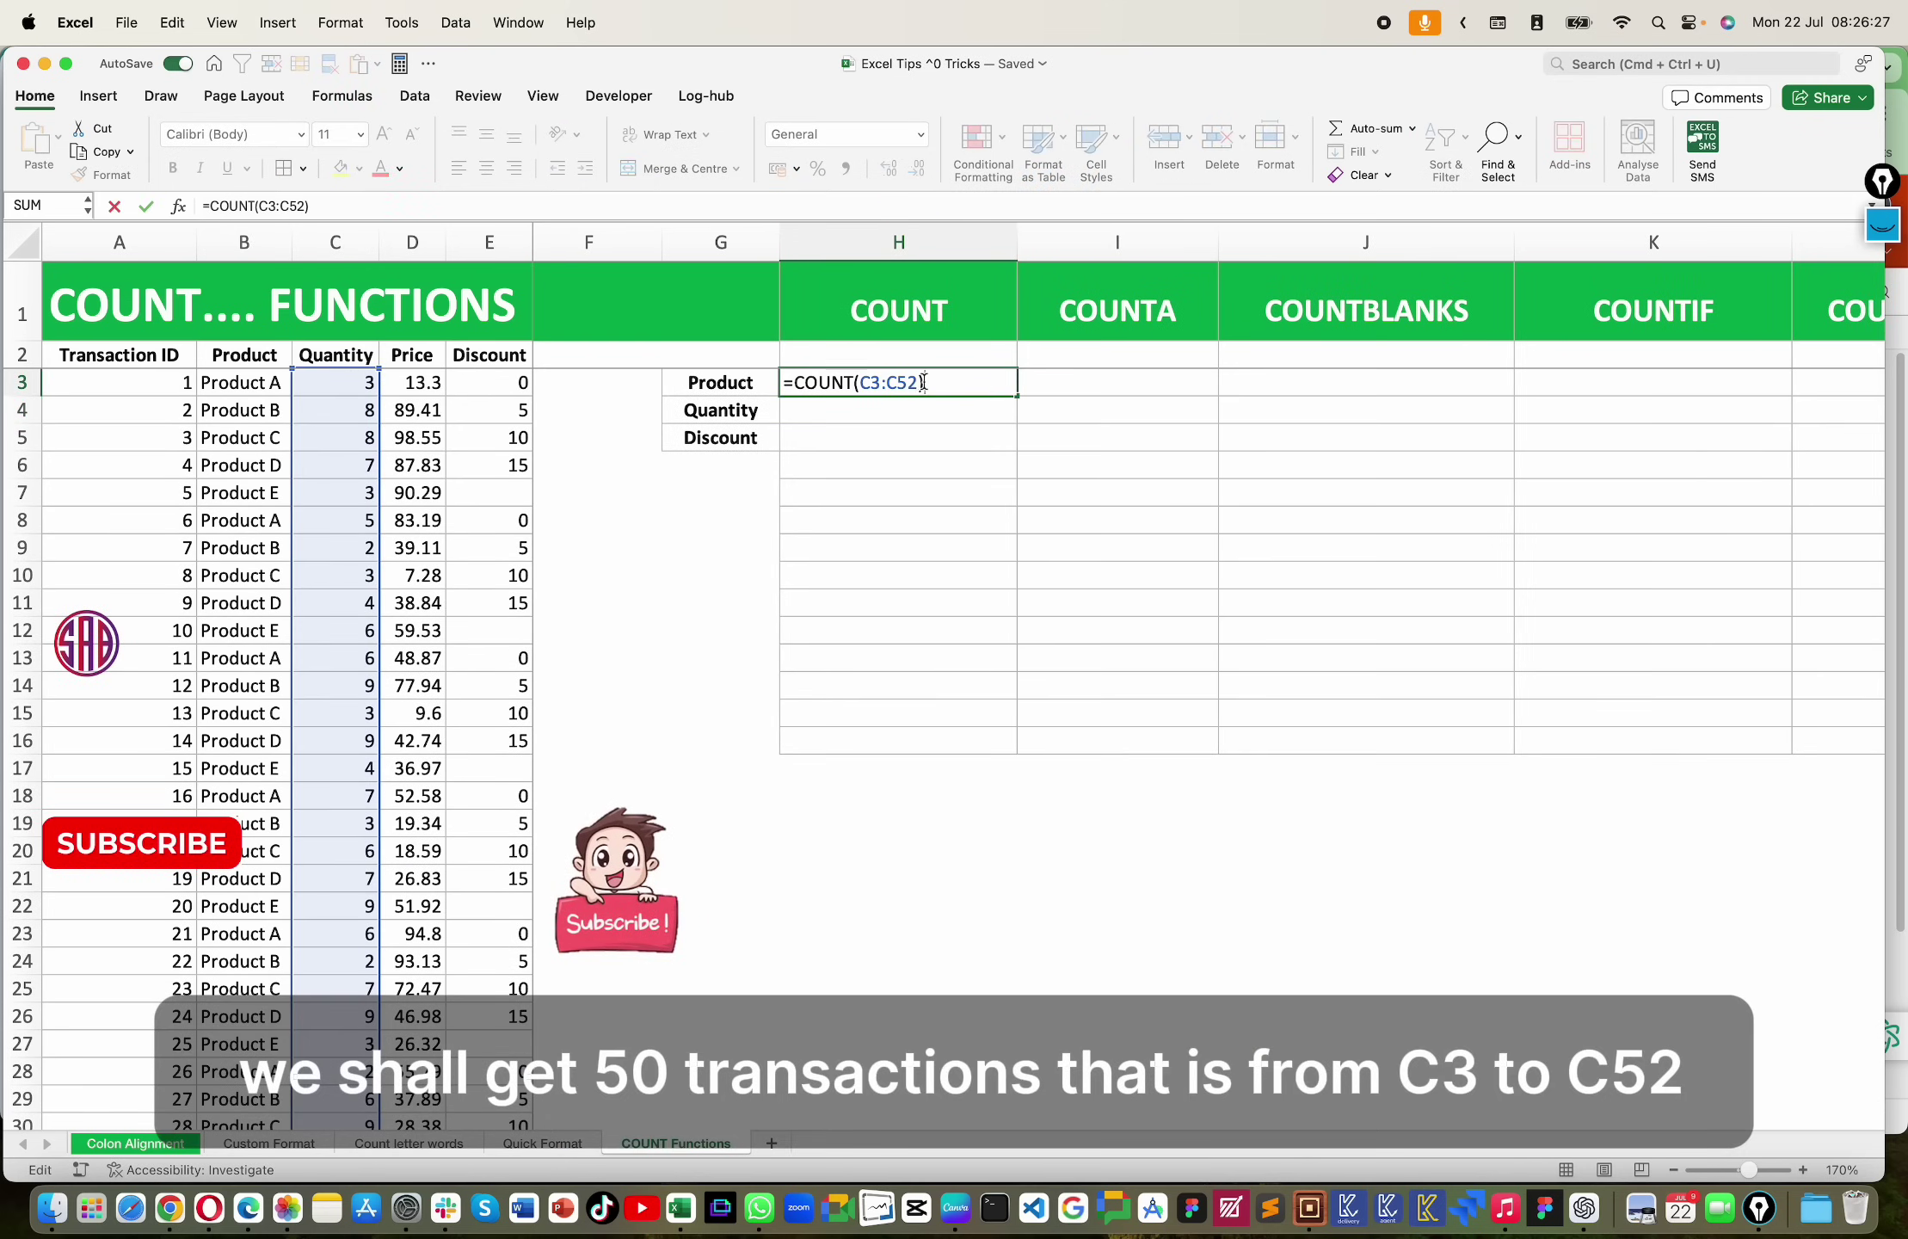
scroll(431, 717, "down", 5)
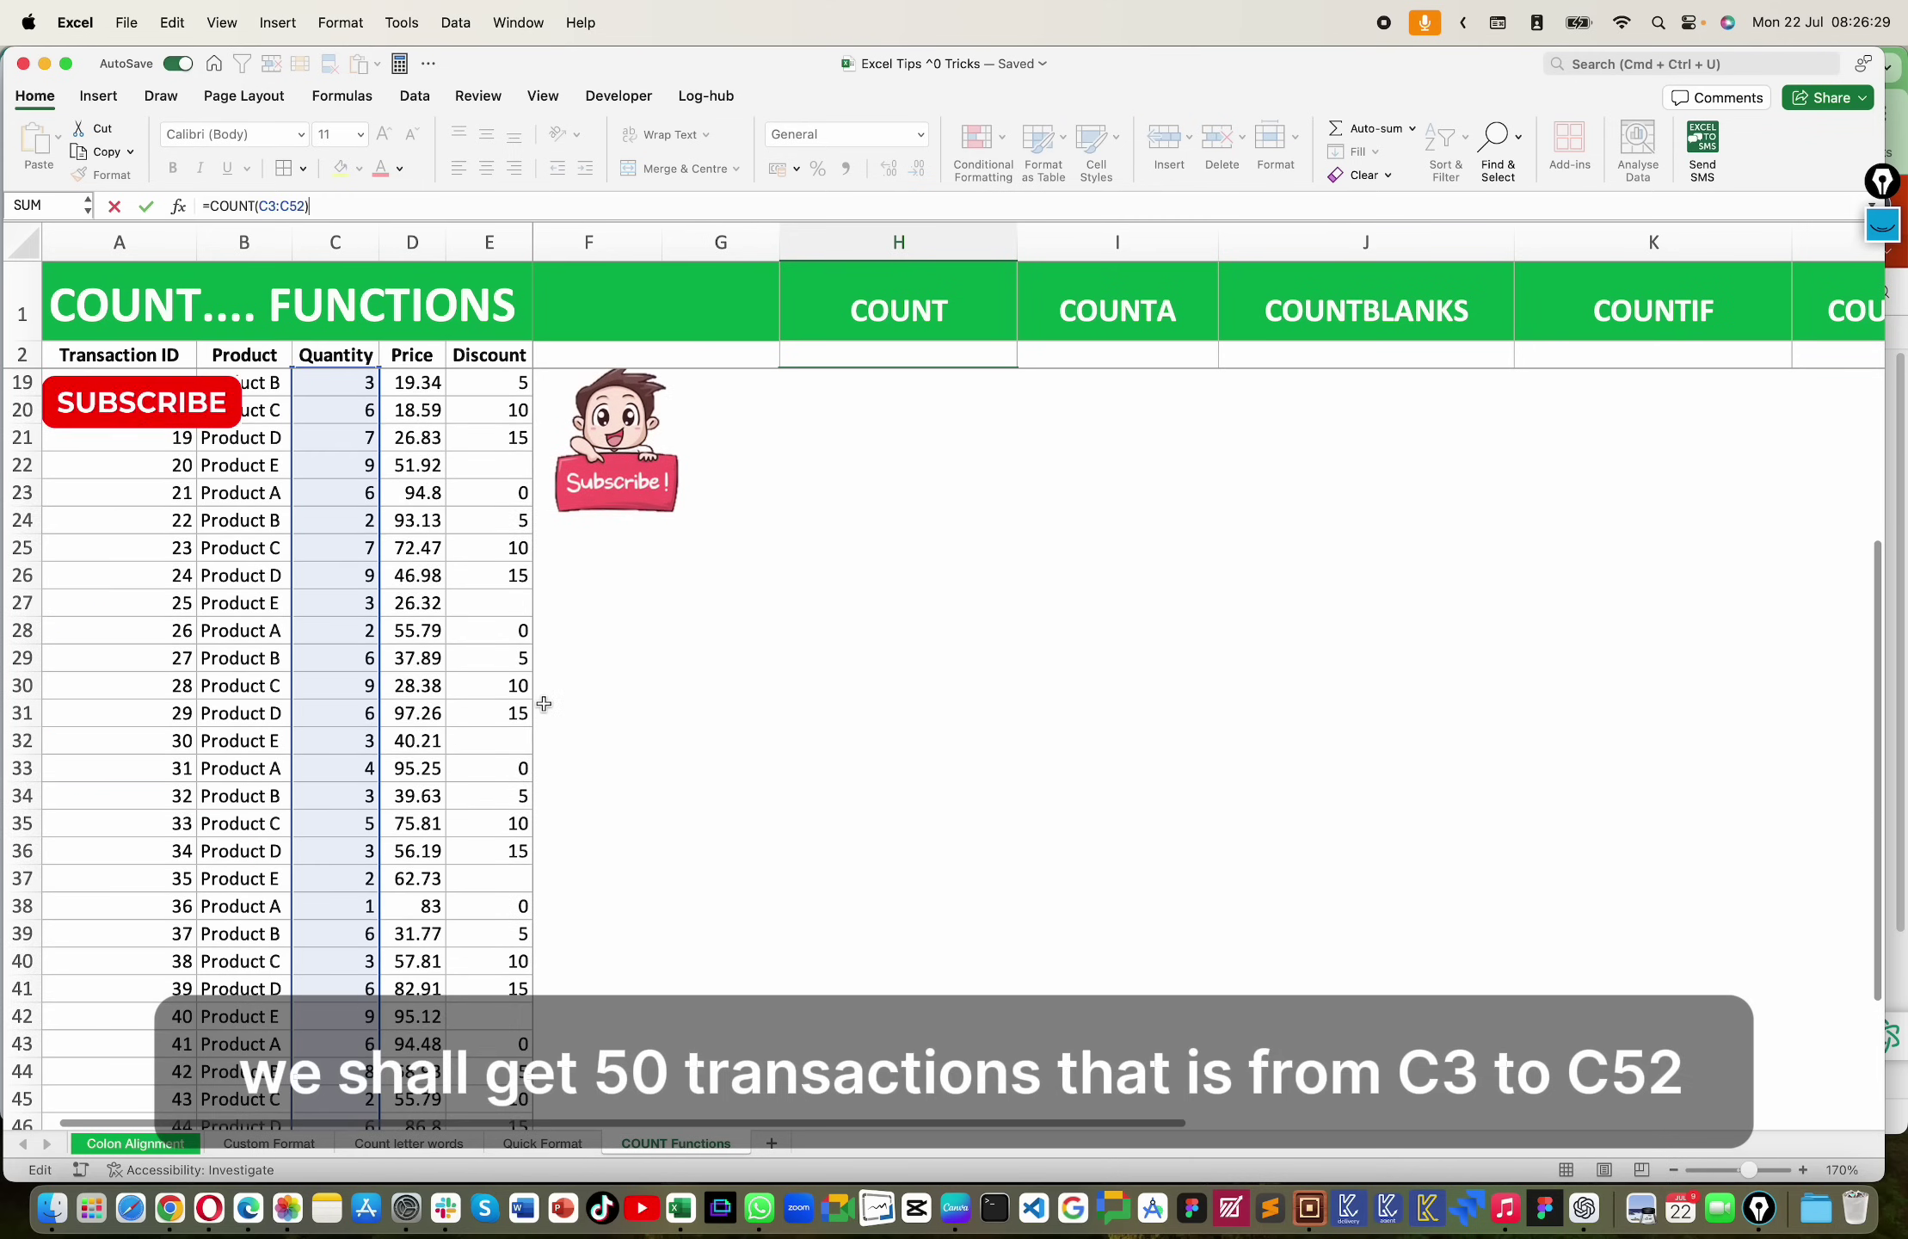
scroll(544, 704, "up", 5)
key("Return")
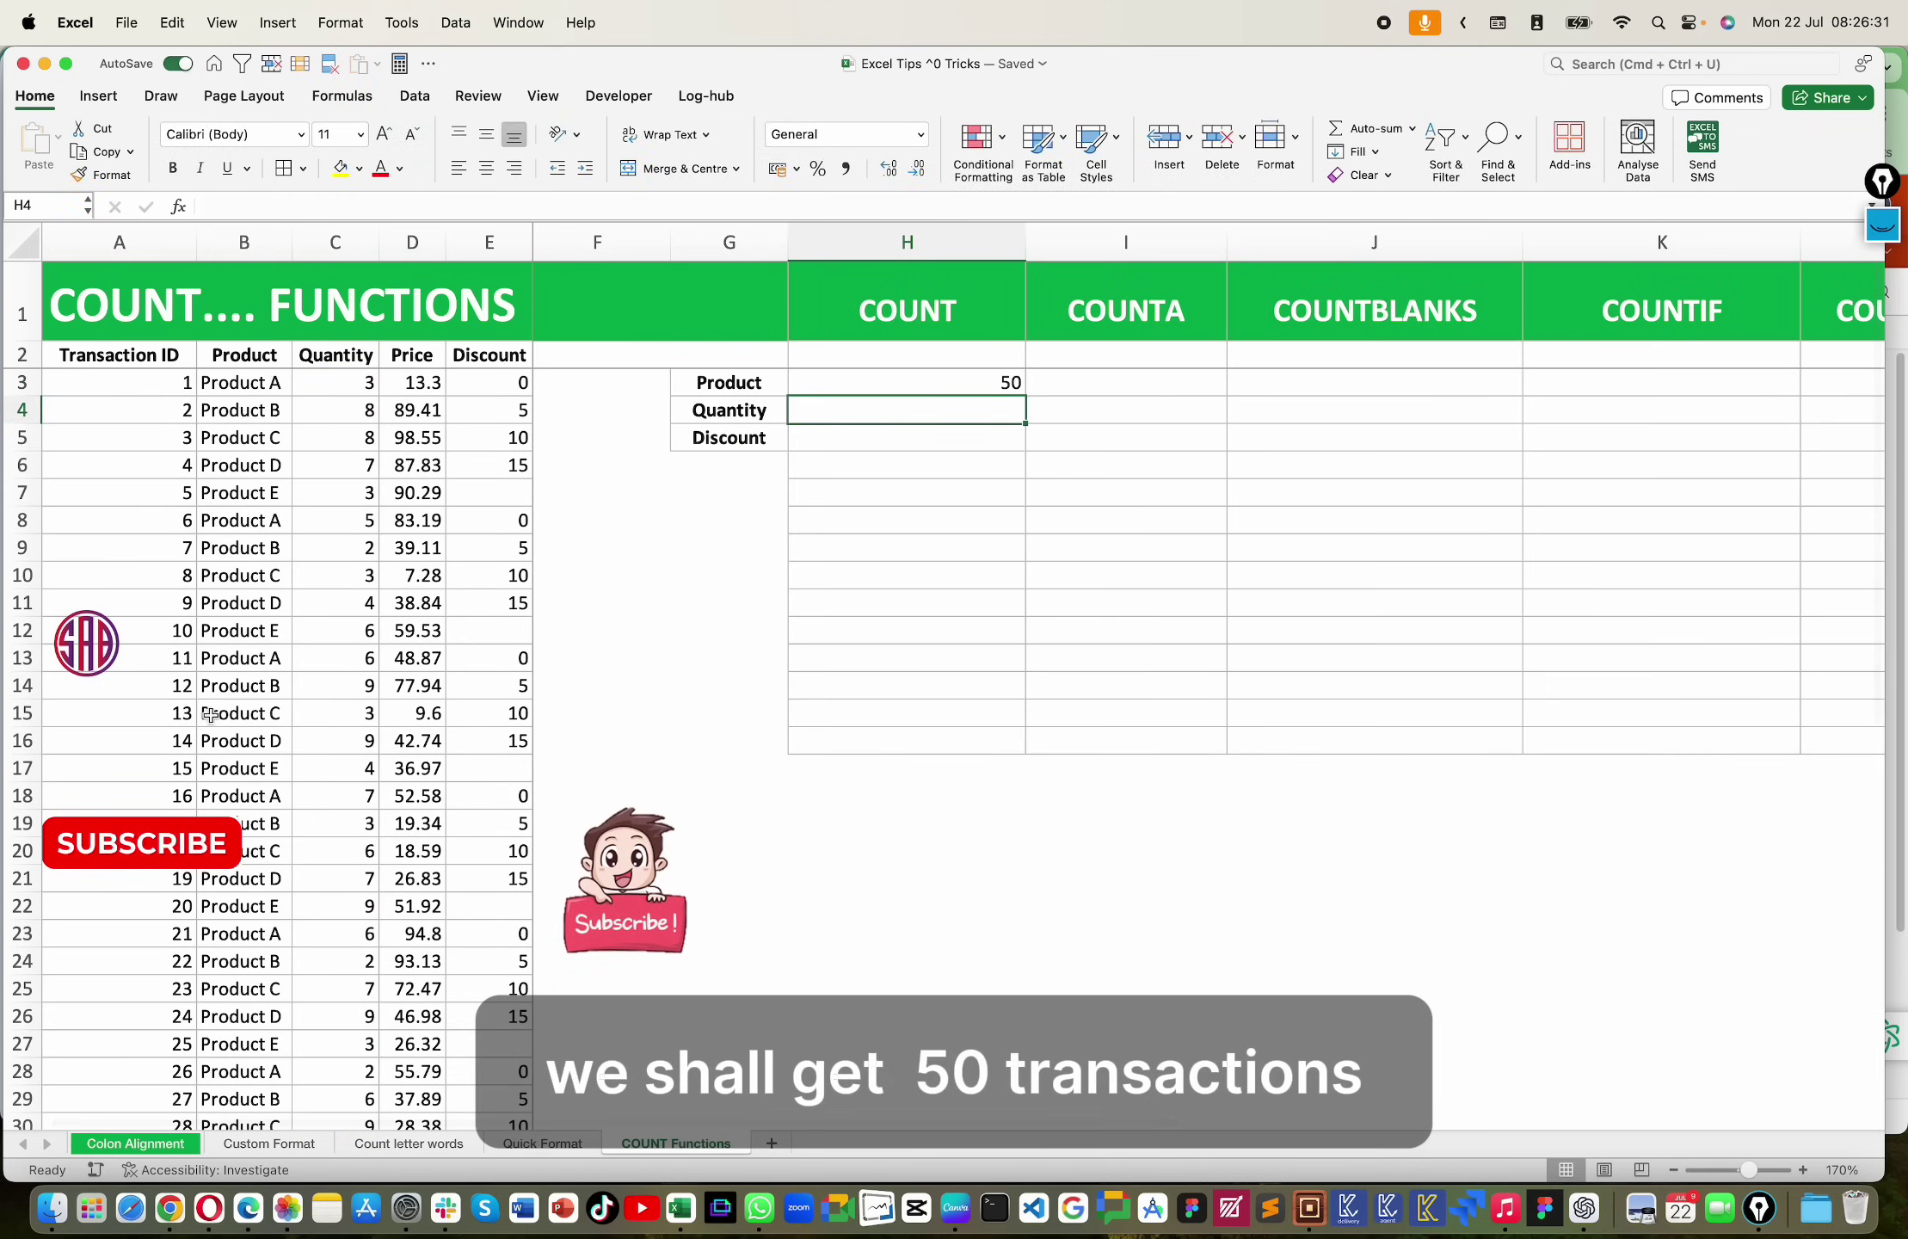
scroll(207, 788, "down", 7)
scroll(362, 602, "up", 7)
scroll(370, 569, "down", 1)
scroll(466, 503, "up", 1)
Step: Move the quantity count from H3 down to H4
left_click(981, 384)
left_click_drag(1003, 394, 999, 420)
left_click(955, 384)
Step: Enter =COUNT(B3:B52) in H3, returning 0 for text products, and compare with H4
type("=")
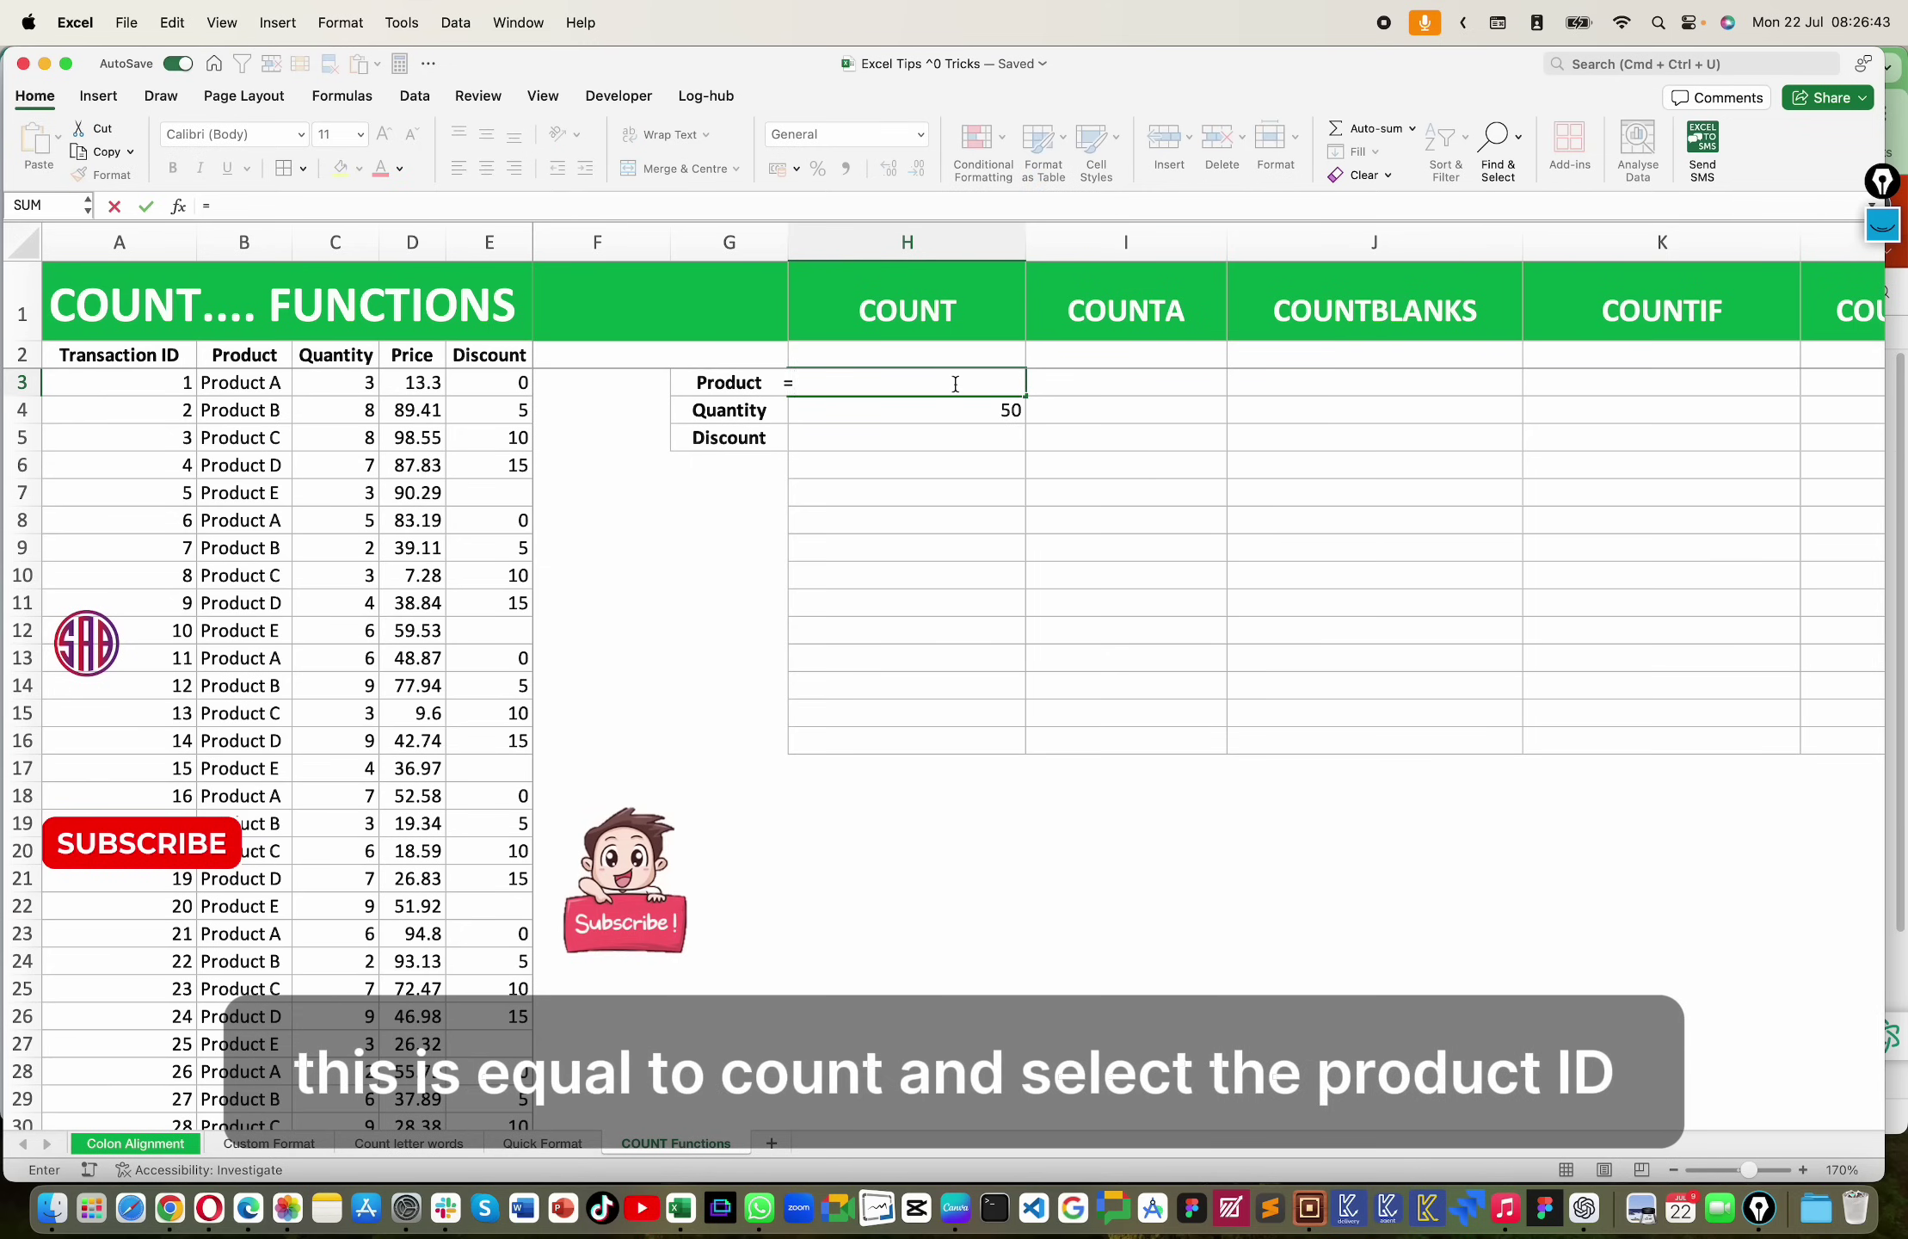
type("count")
key("Tab")
left_click_drag(241, 383, 244, 439)
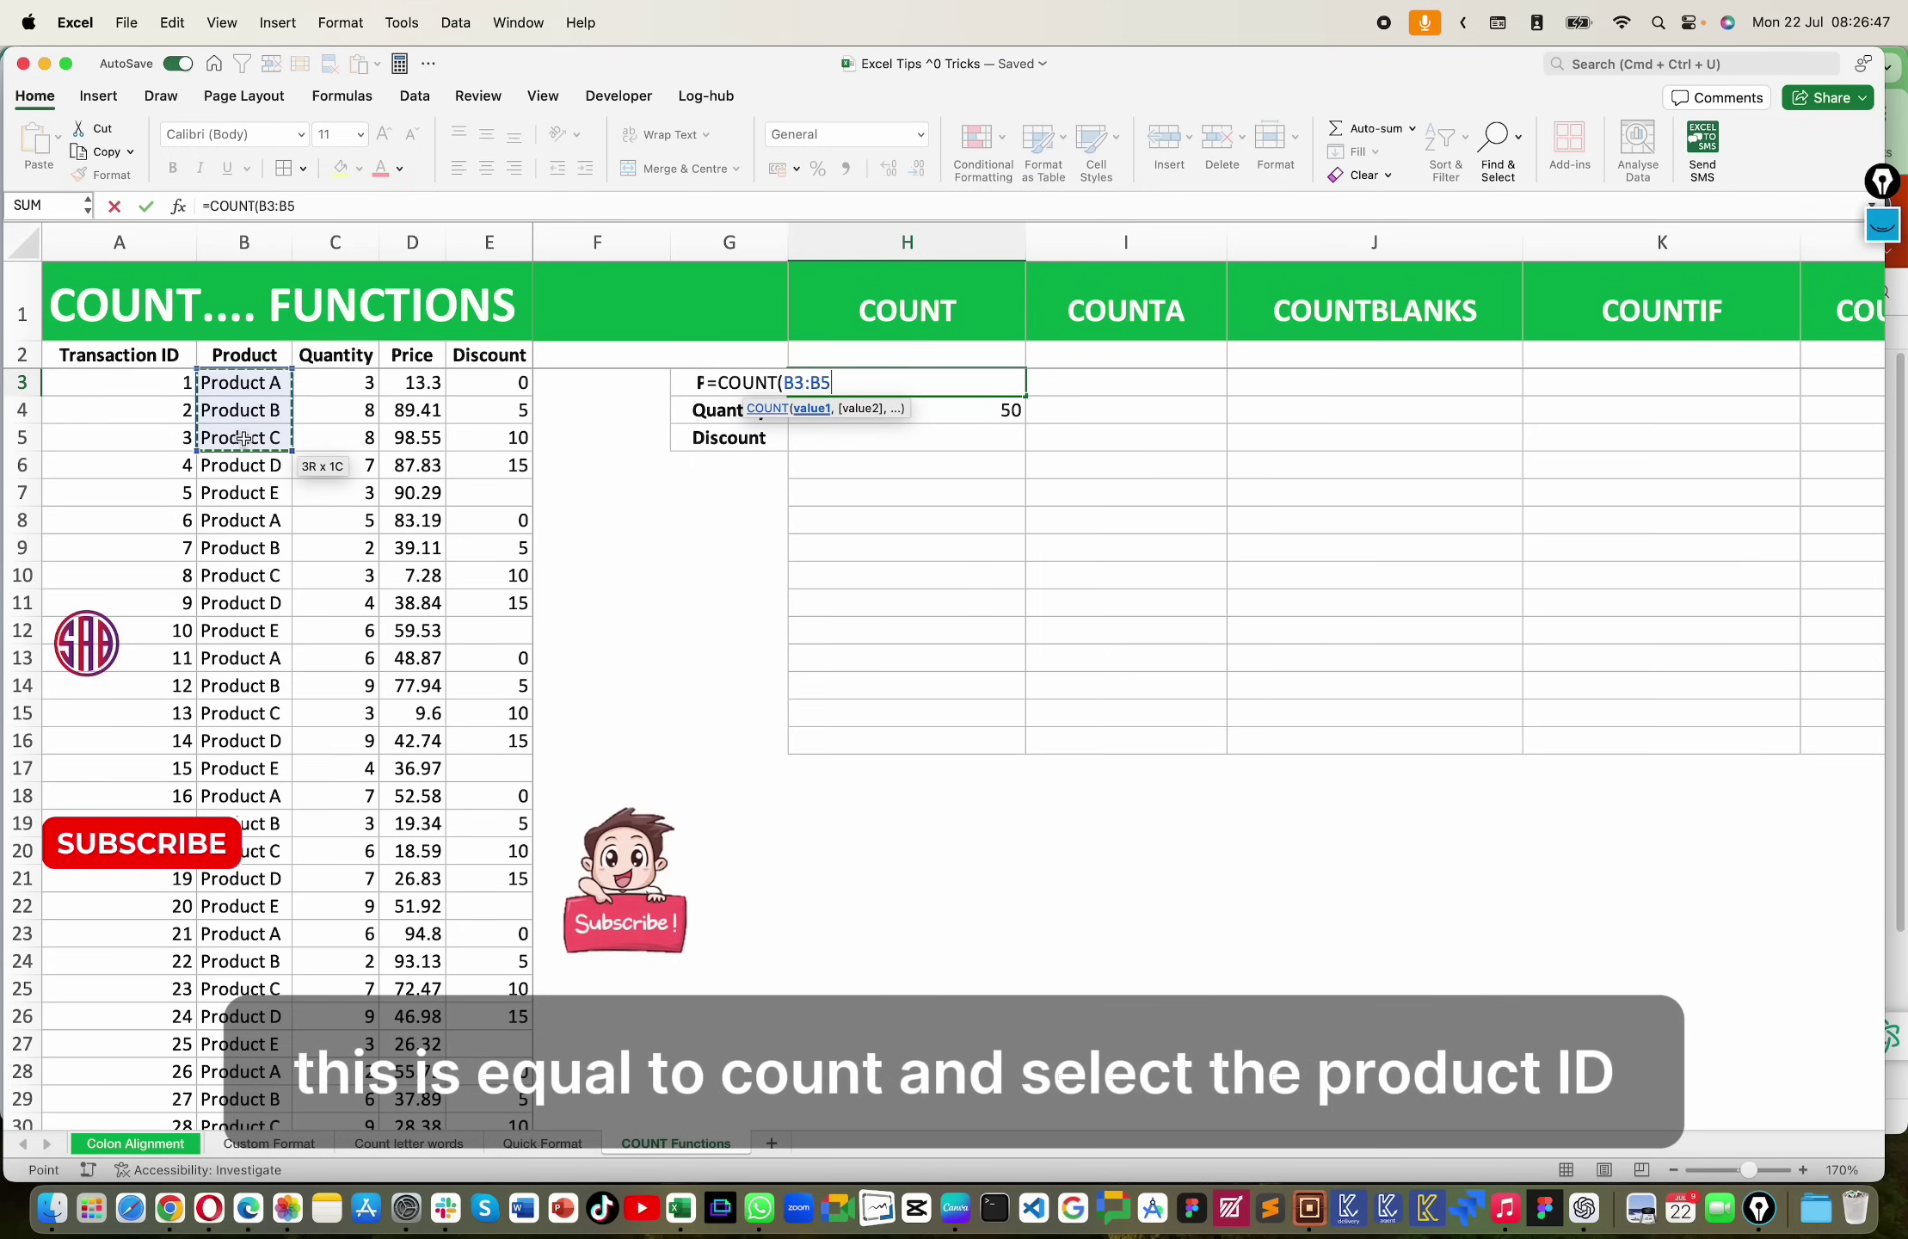
key("super+shift+Down")
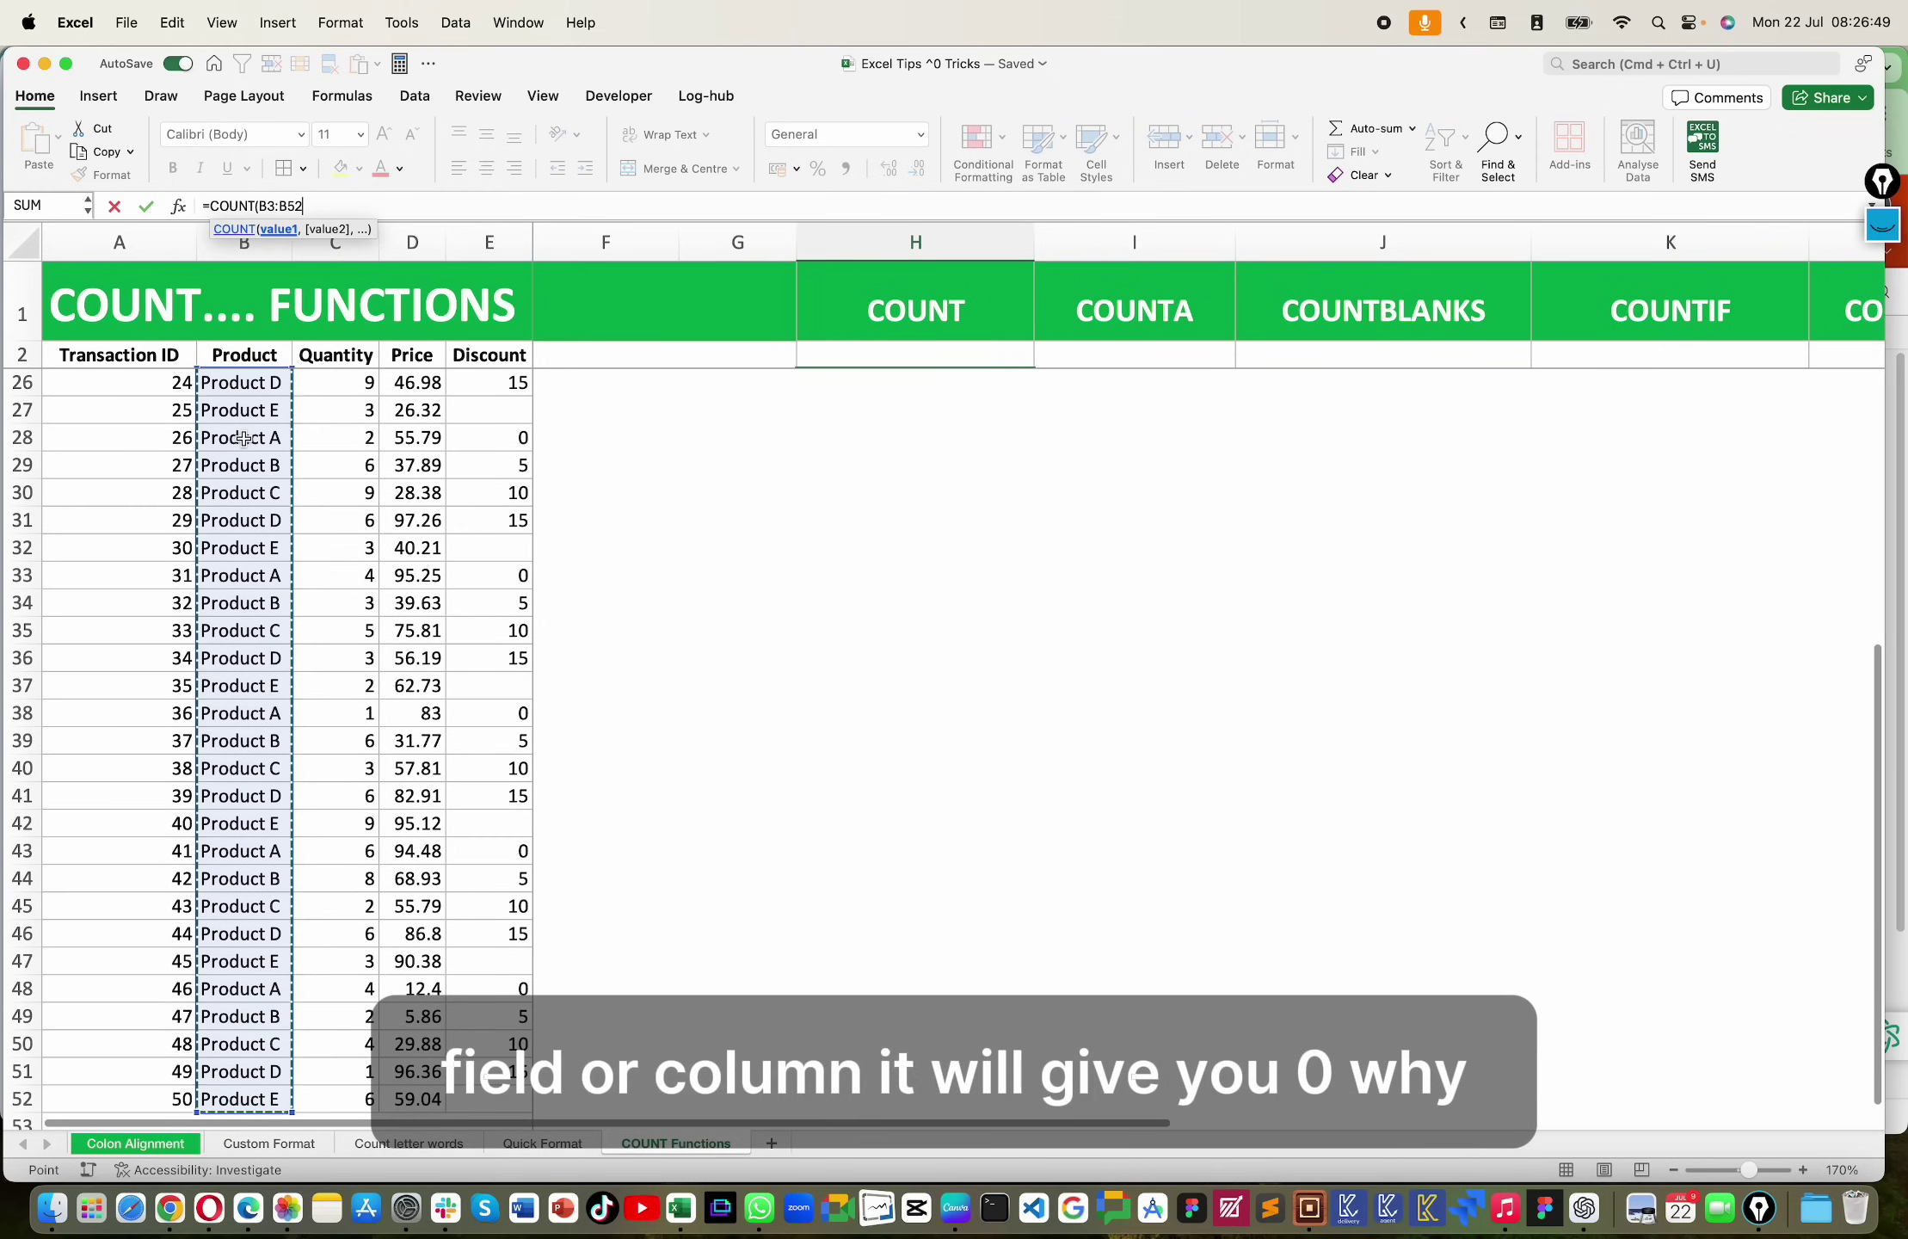
key("Return")
scroll(245, 443, "up", 2)
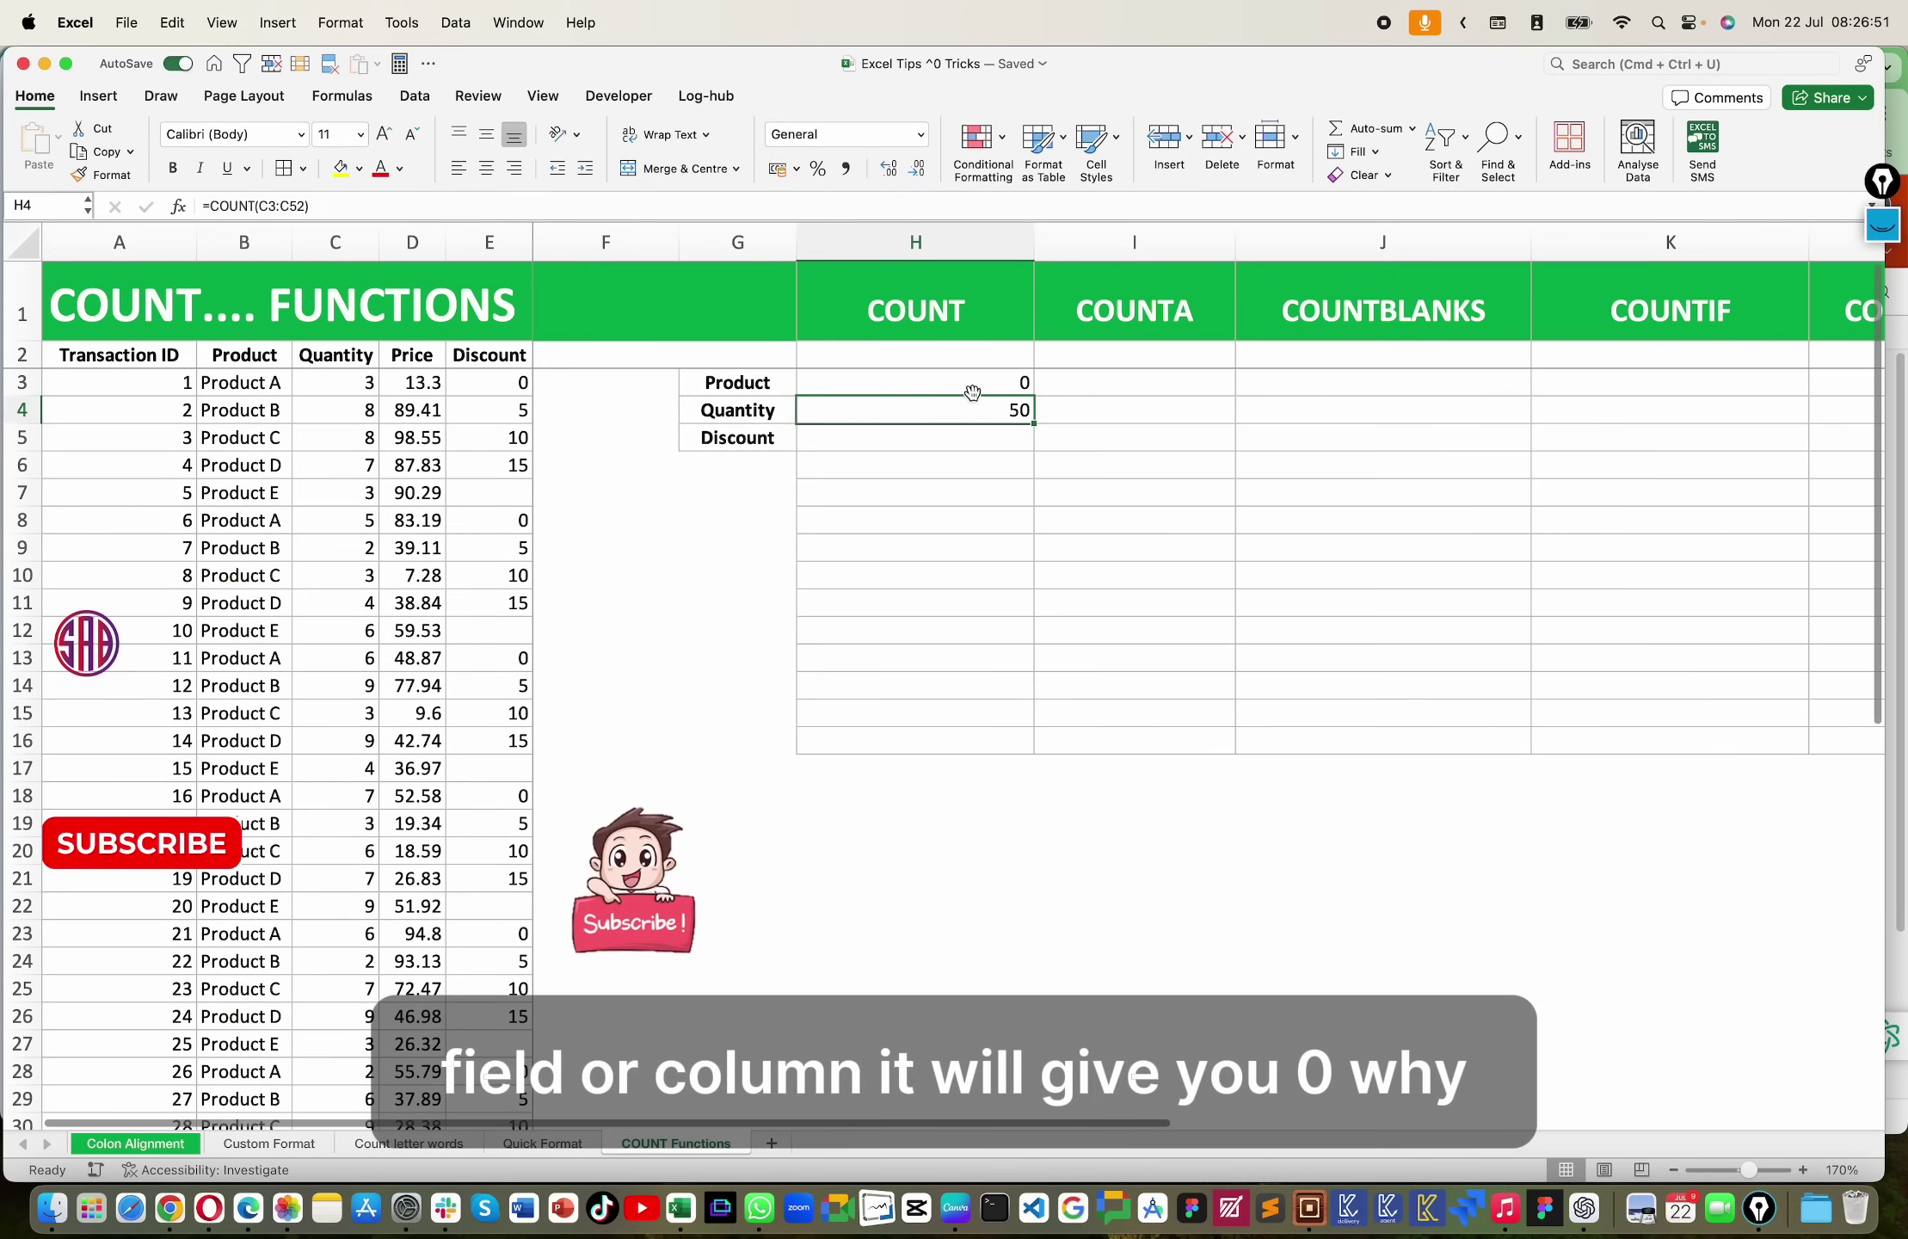
left_click(967, 383)
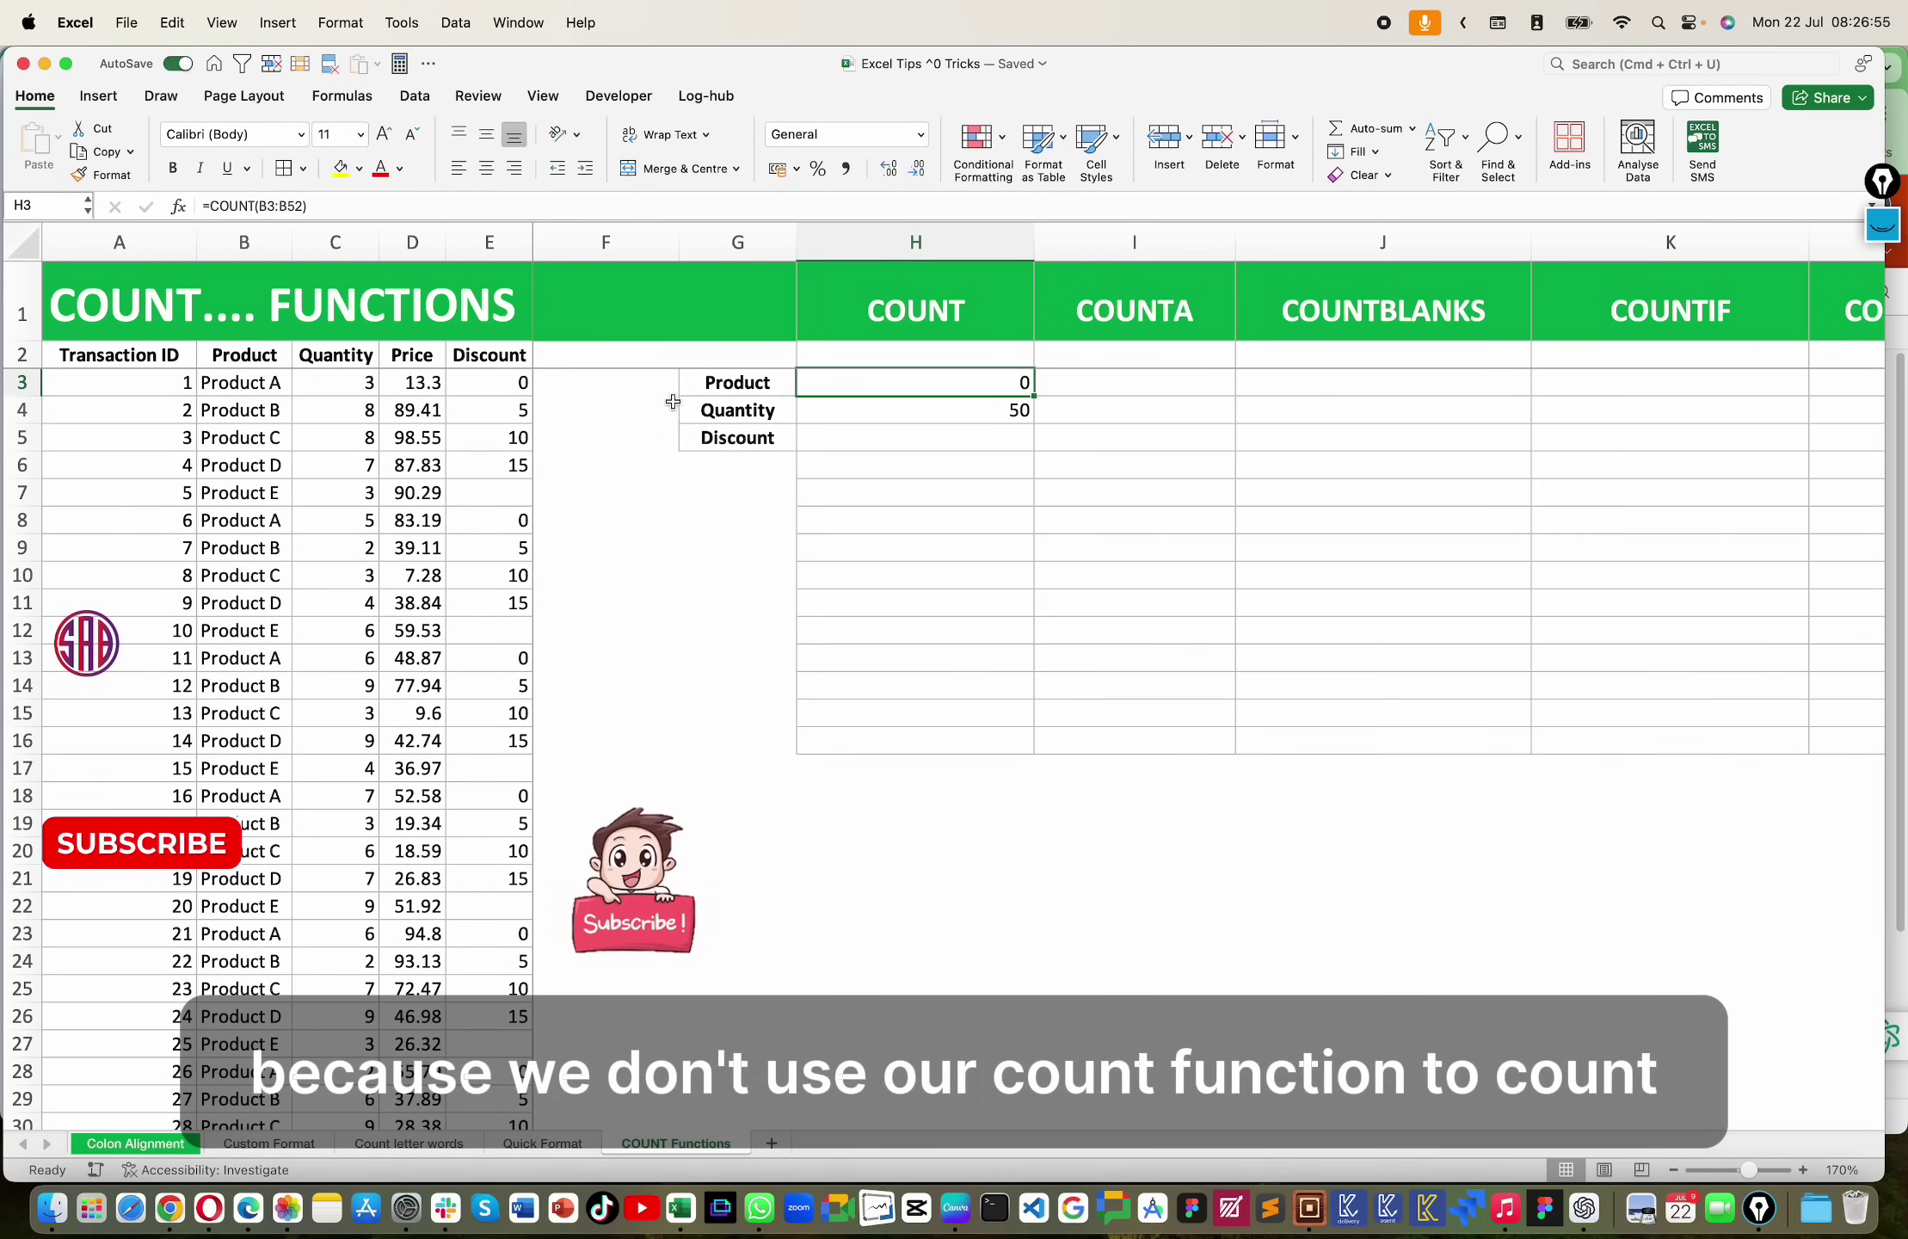
left_click(981, 412)
scroll(1078, 437, "right", 5)
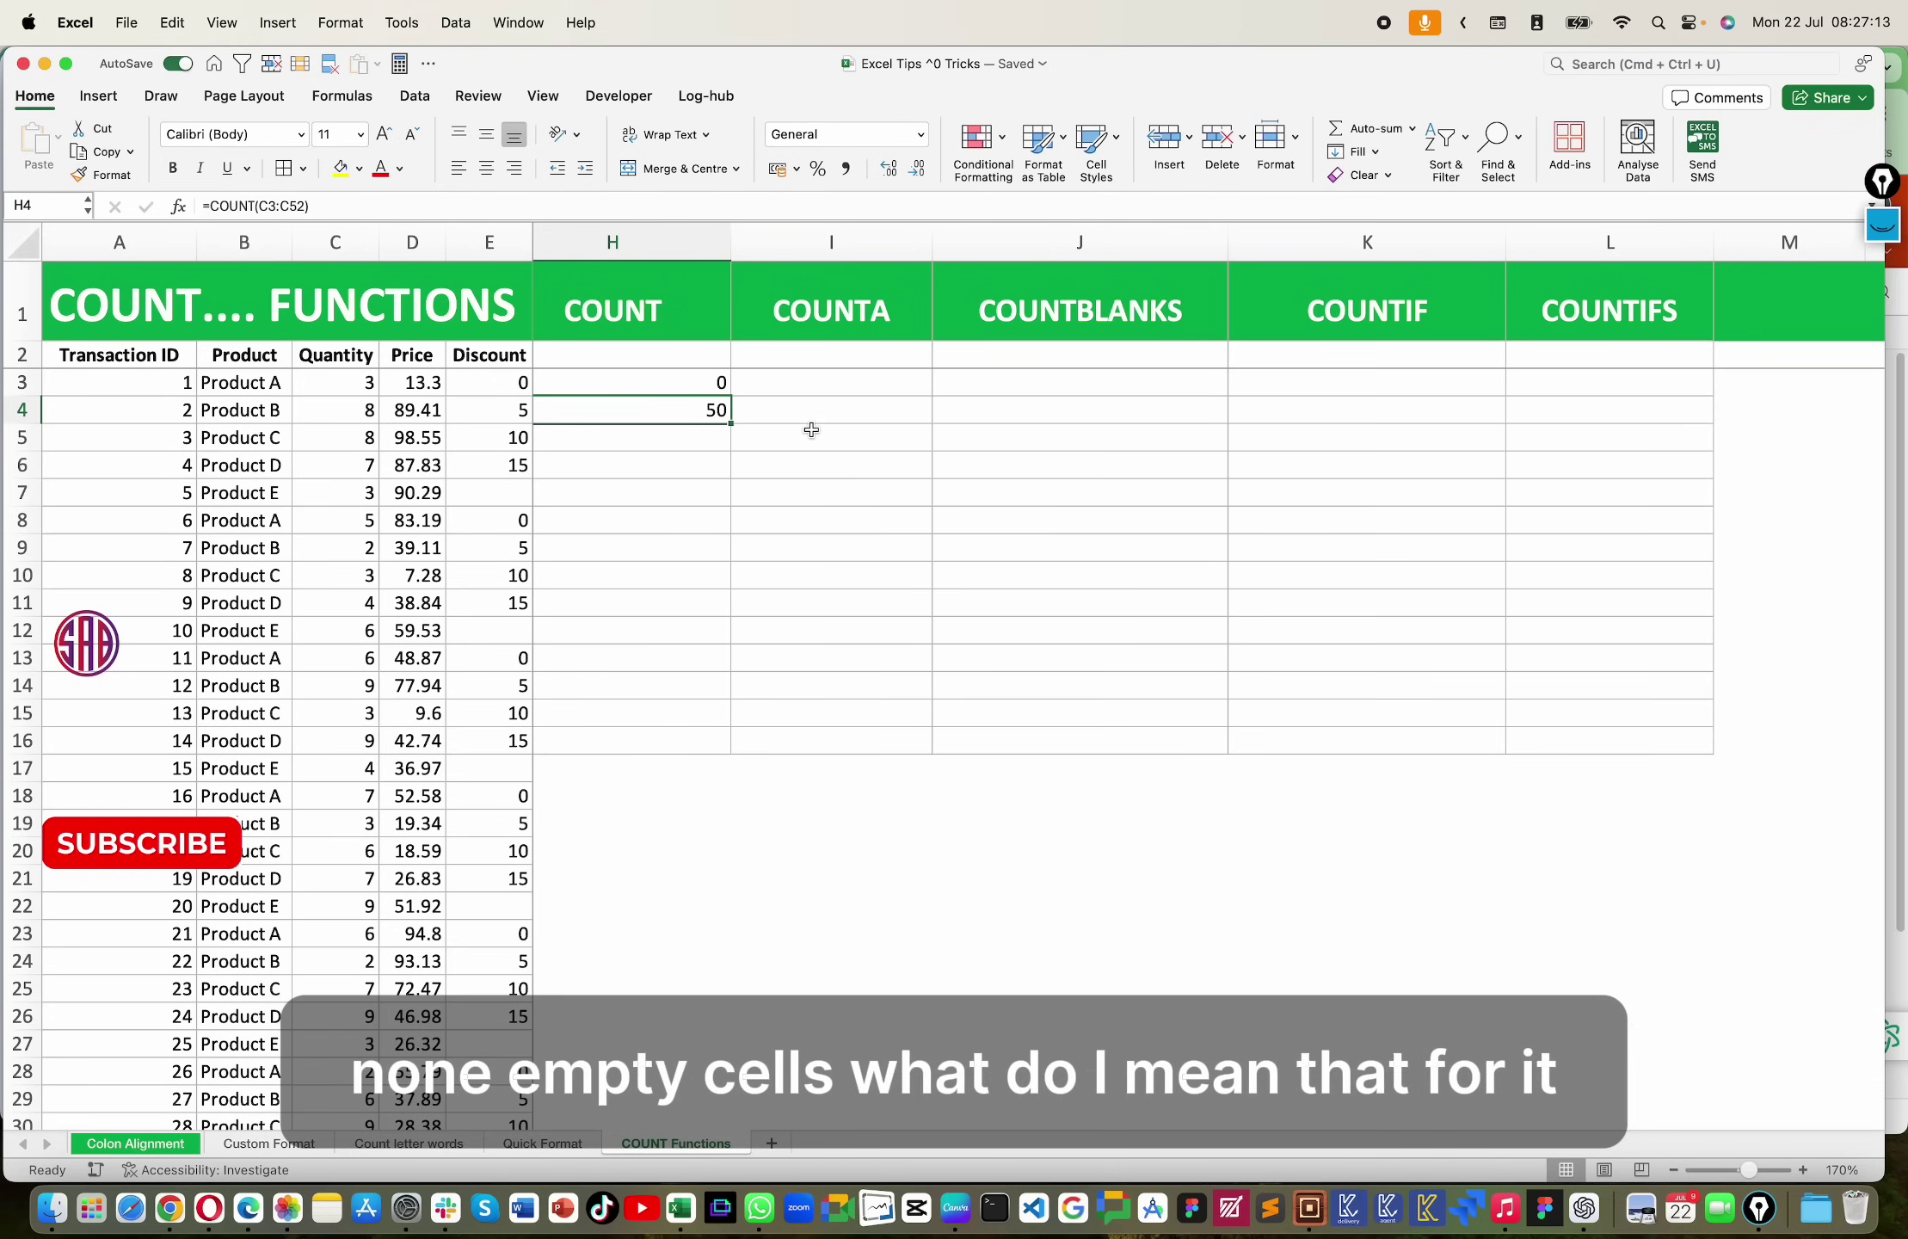
Step: Enter =COUNTA(B3:B52) in I3, returning 50, and check the status-bar count over B3:B20
left_click(863, 297)
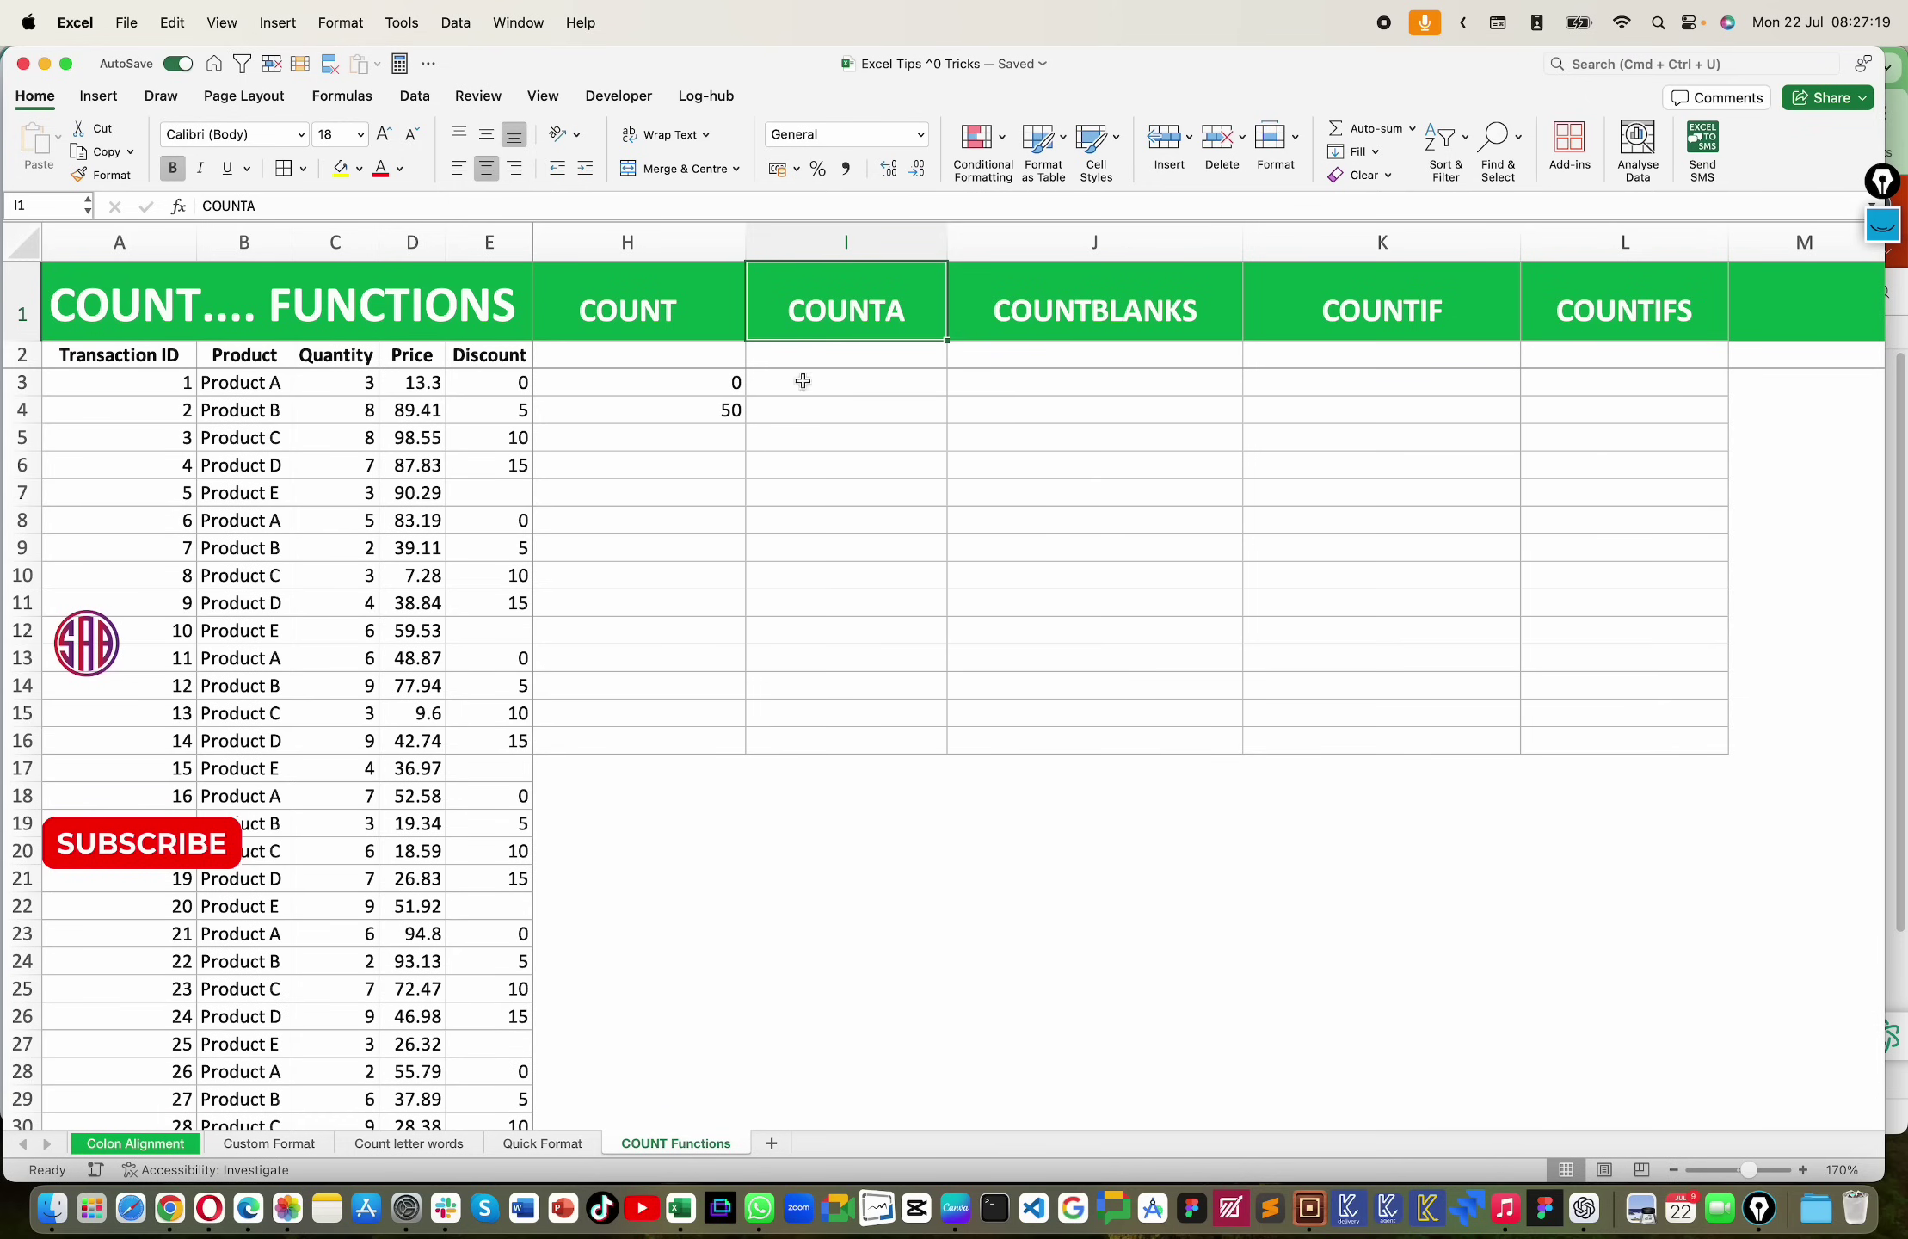
left_click(868, 380)
type("=")
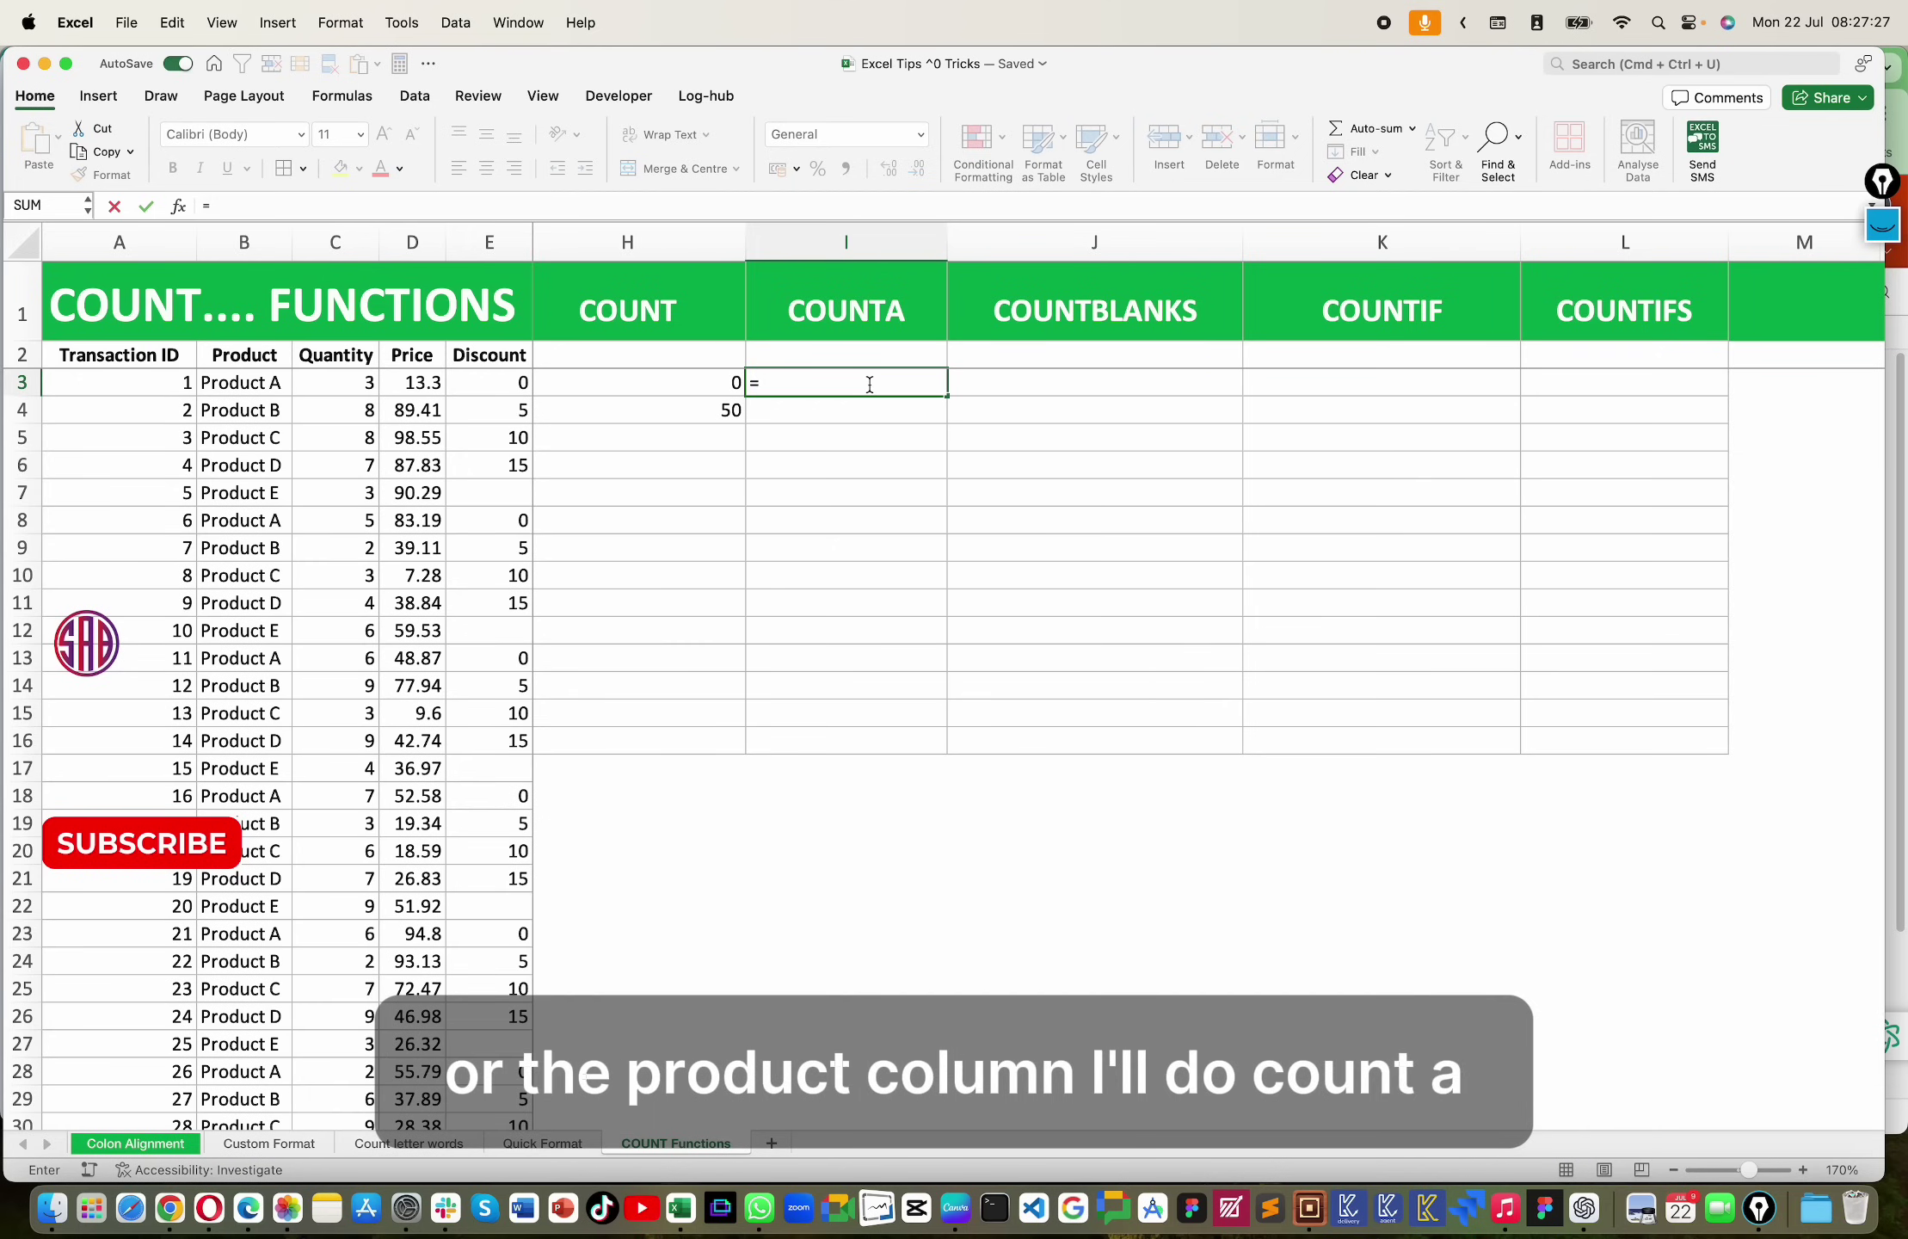
type("coun")
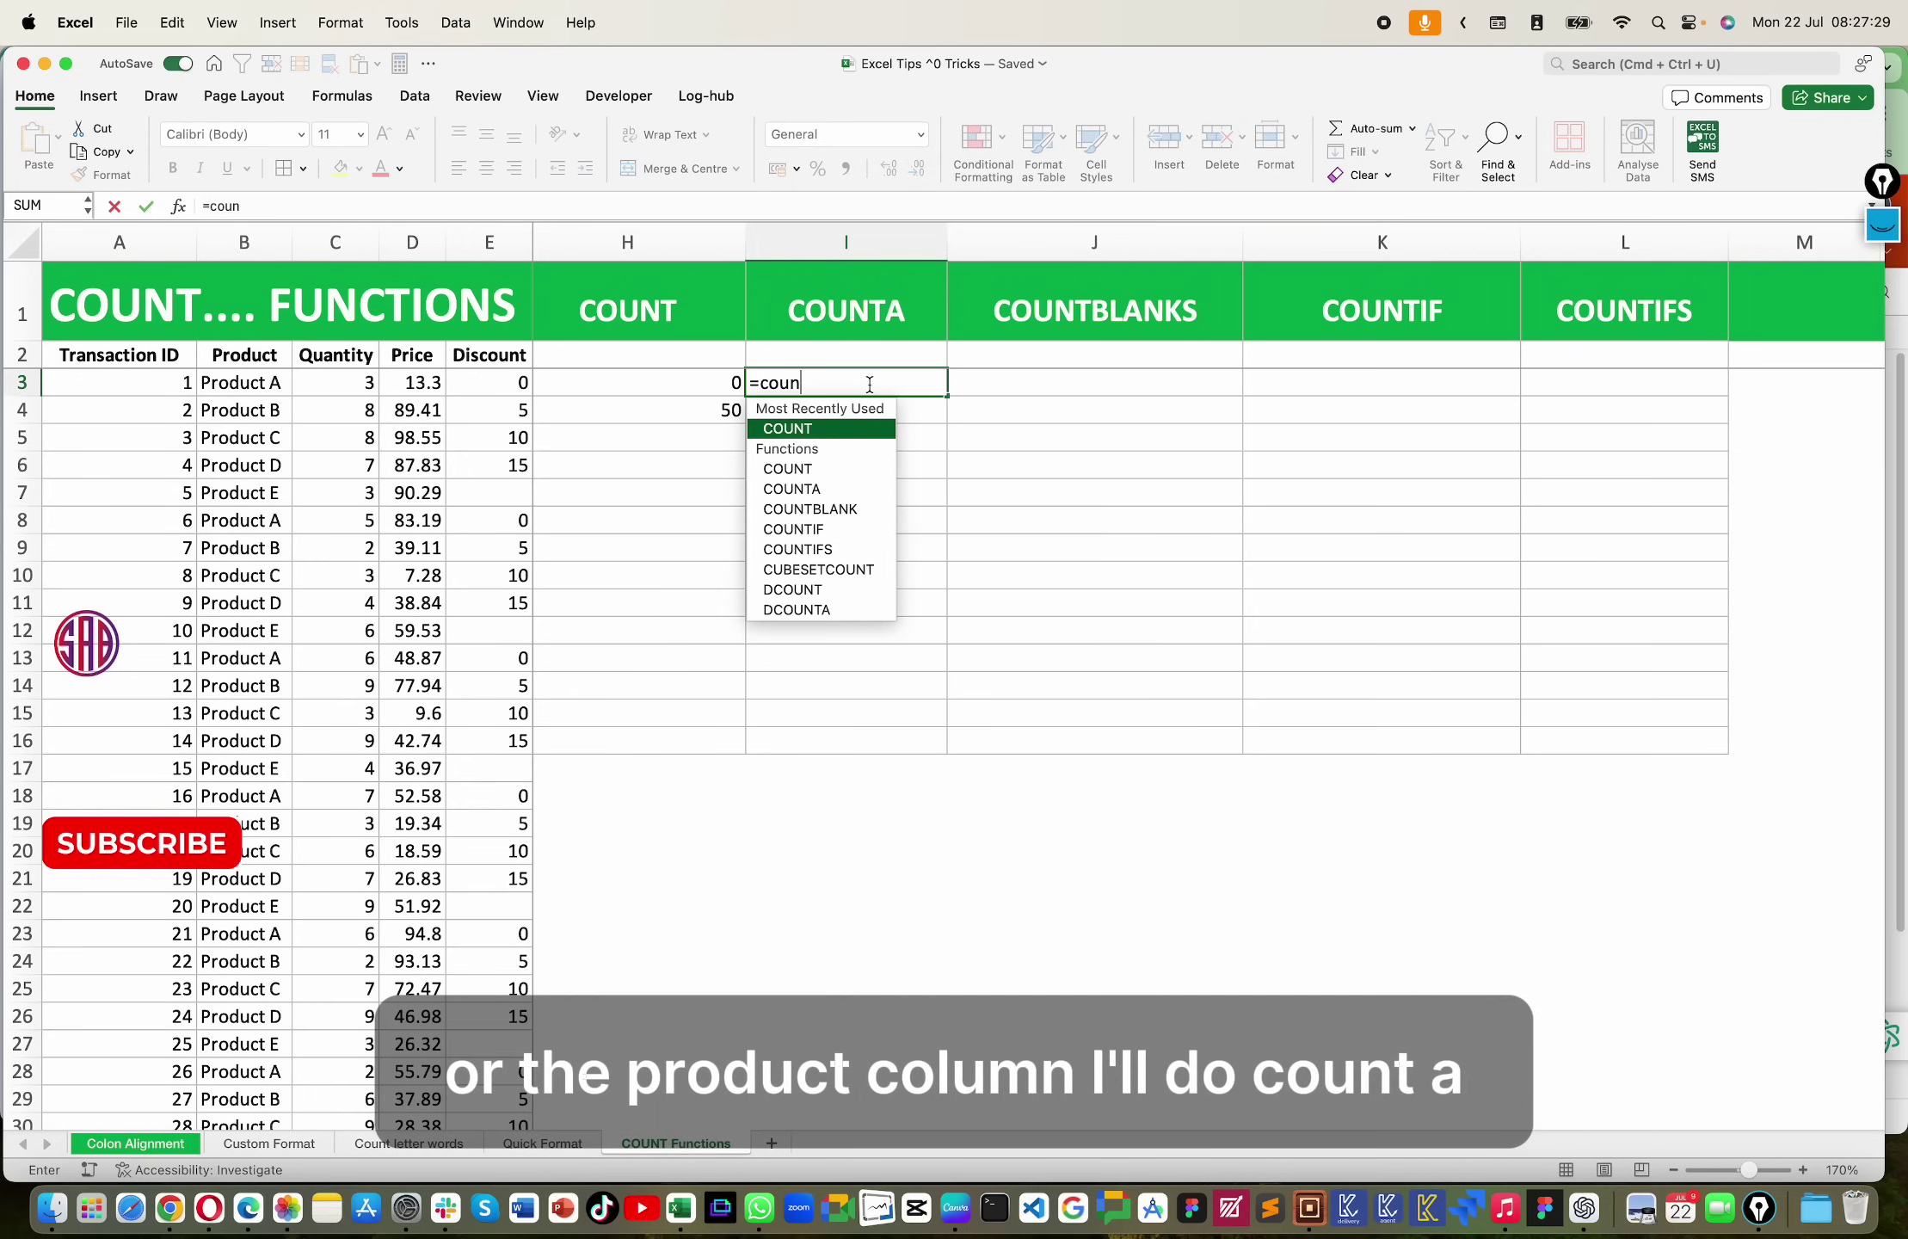
type("ta")
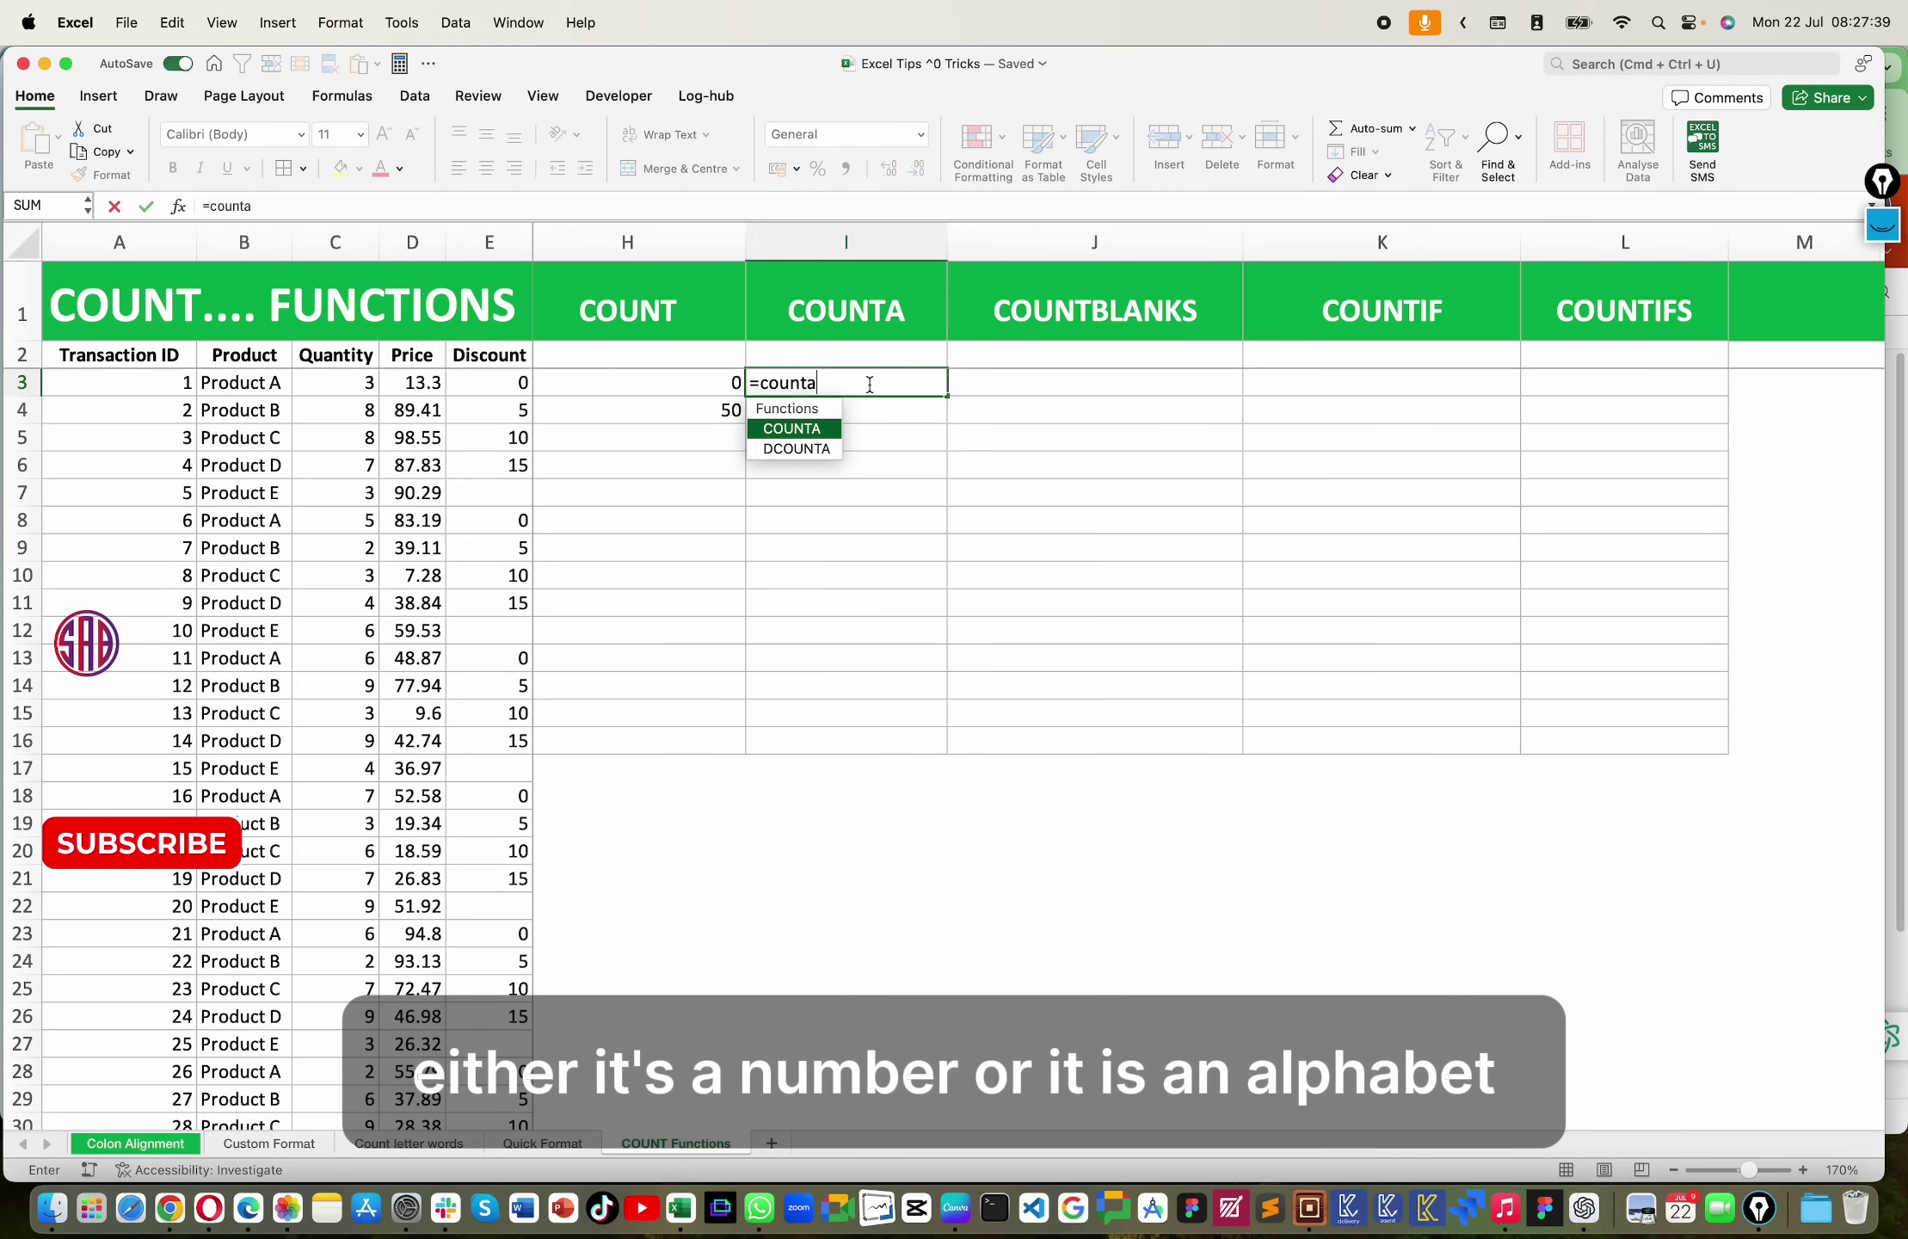
key("Tab")
left_click(266, 392)
left_click_drag(267, 392, 267, 441)
key("super+shift+Down")
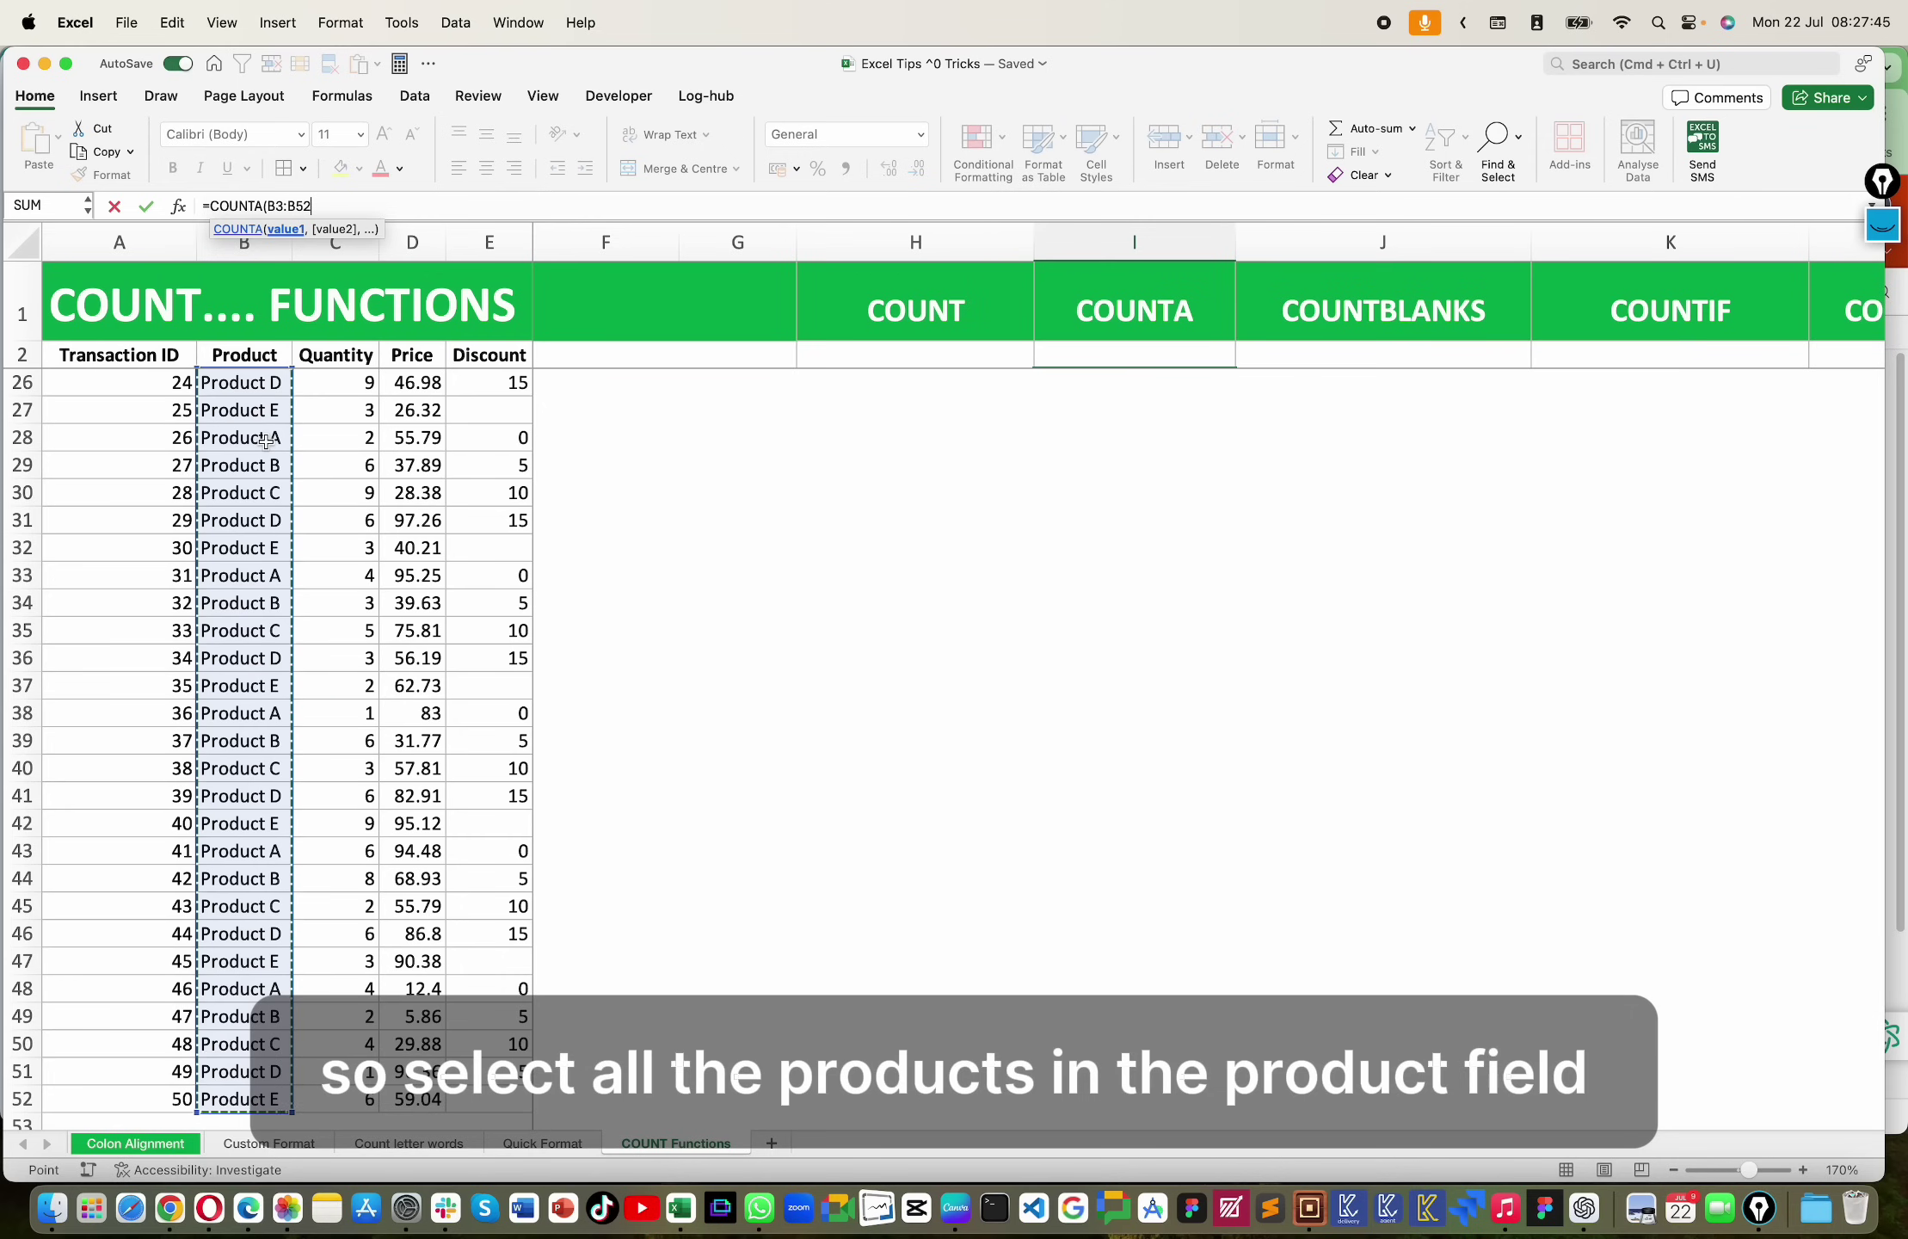
scroll(1195, 387, "up", 10)
key("Return")
left_click(1225, 372)
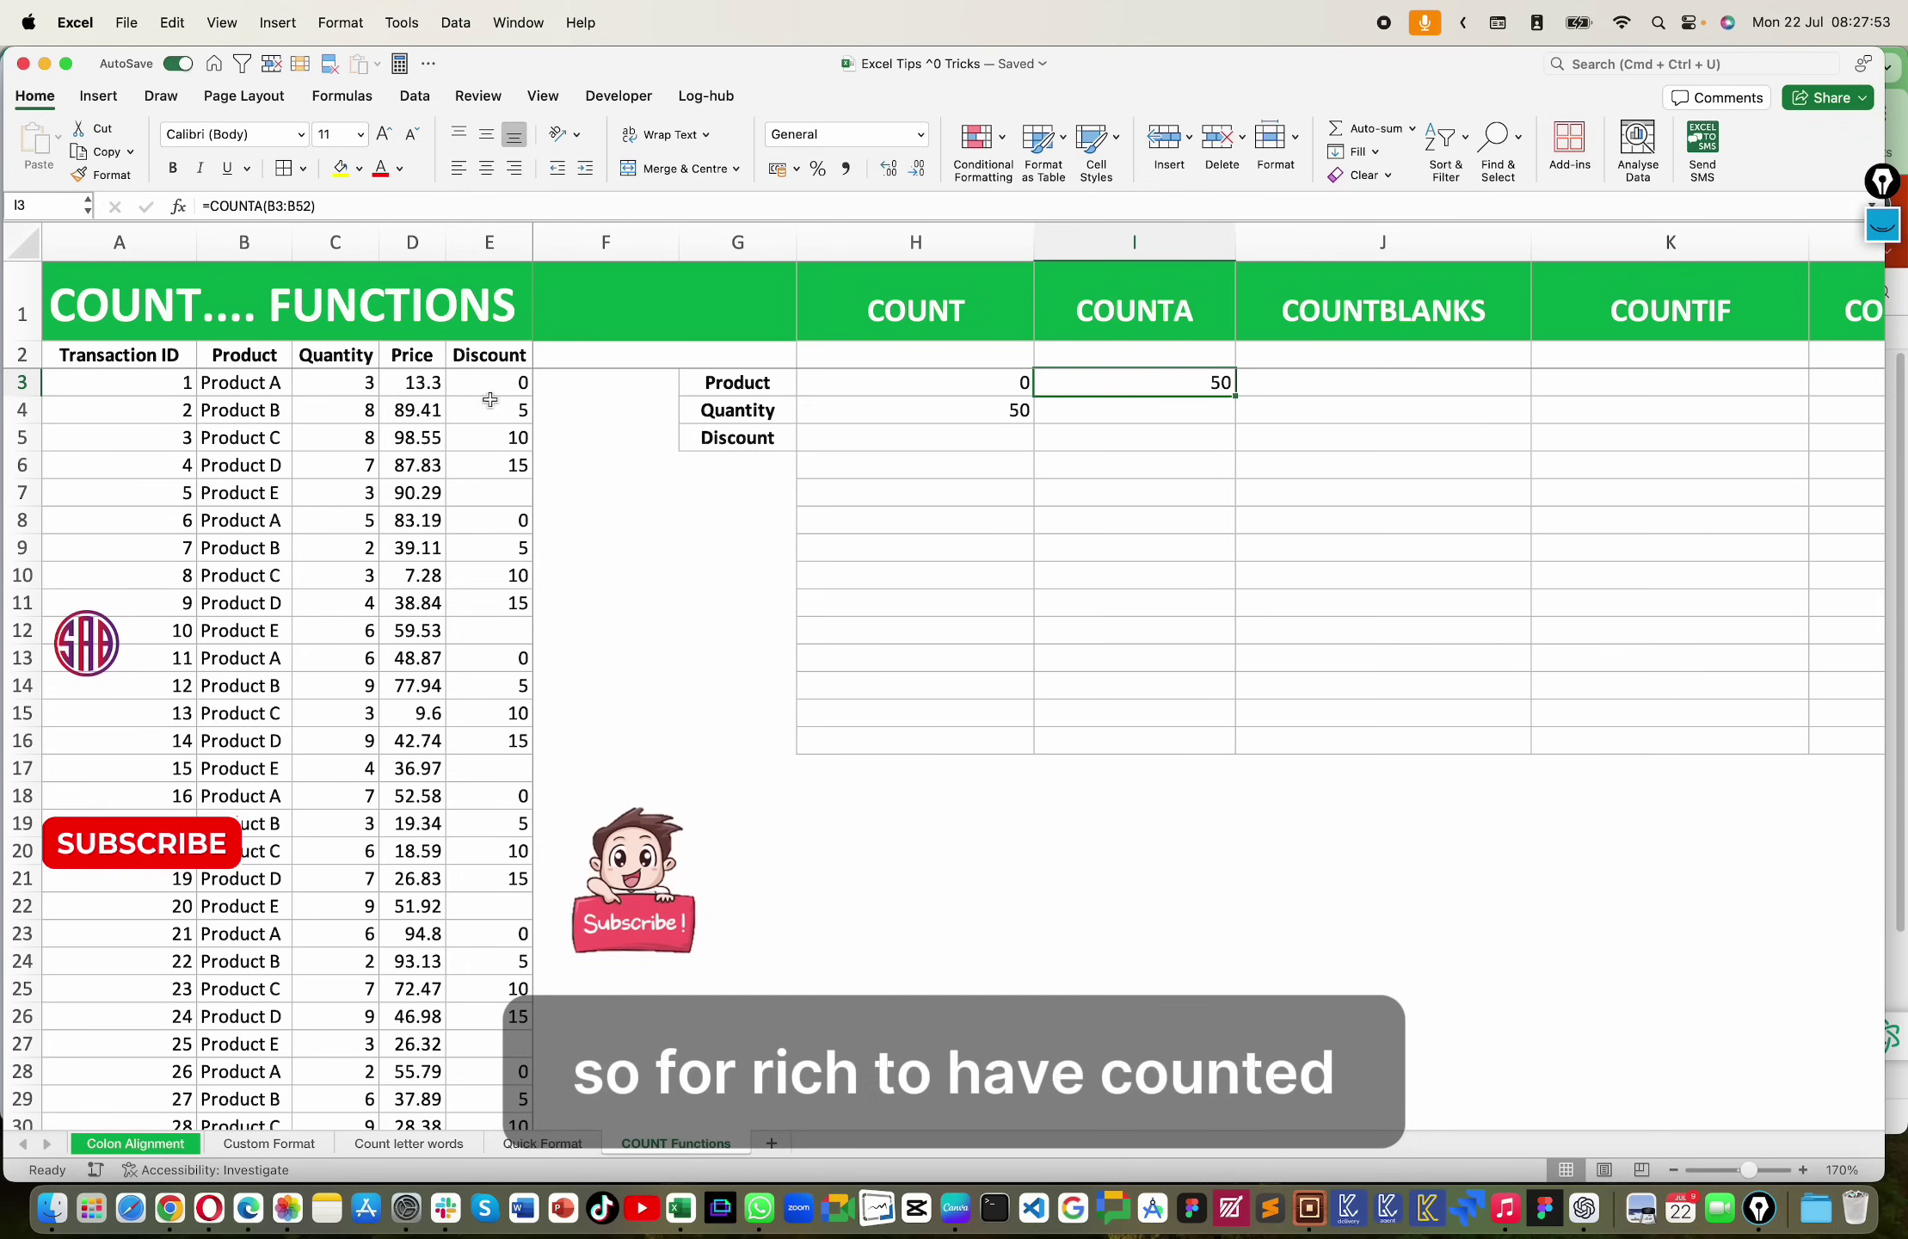
left_click_drag(215, 385, 216, 853)
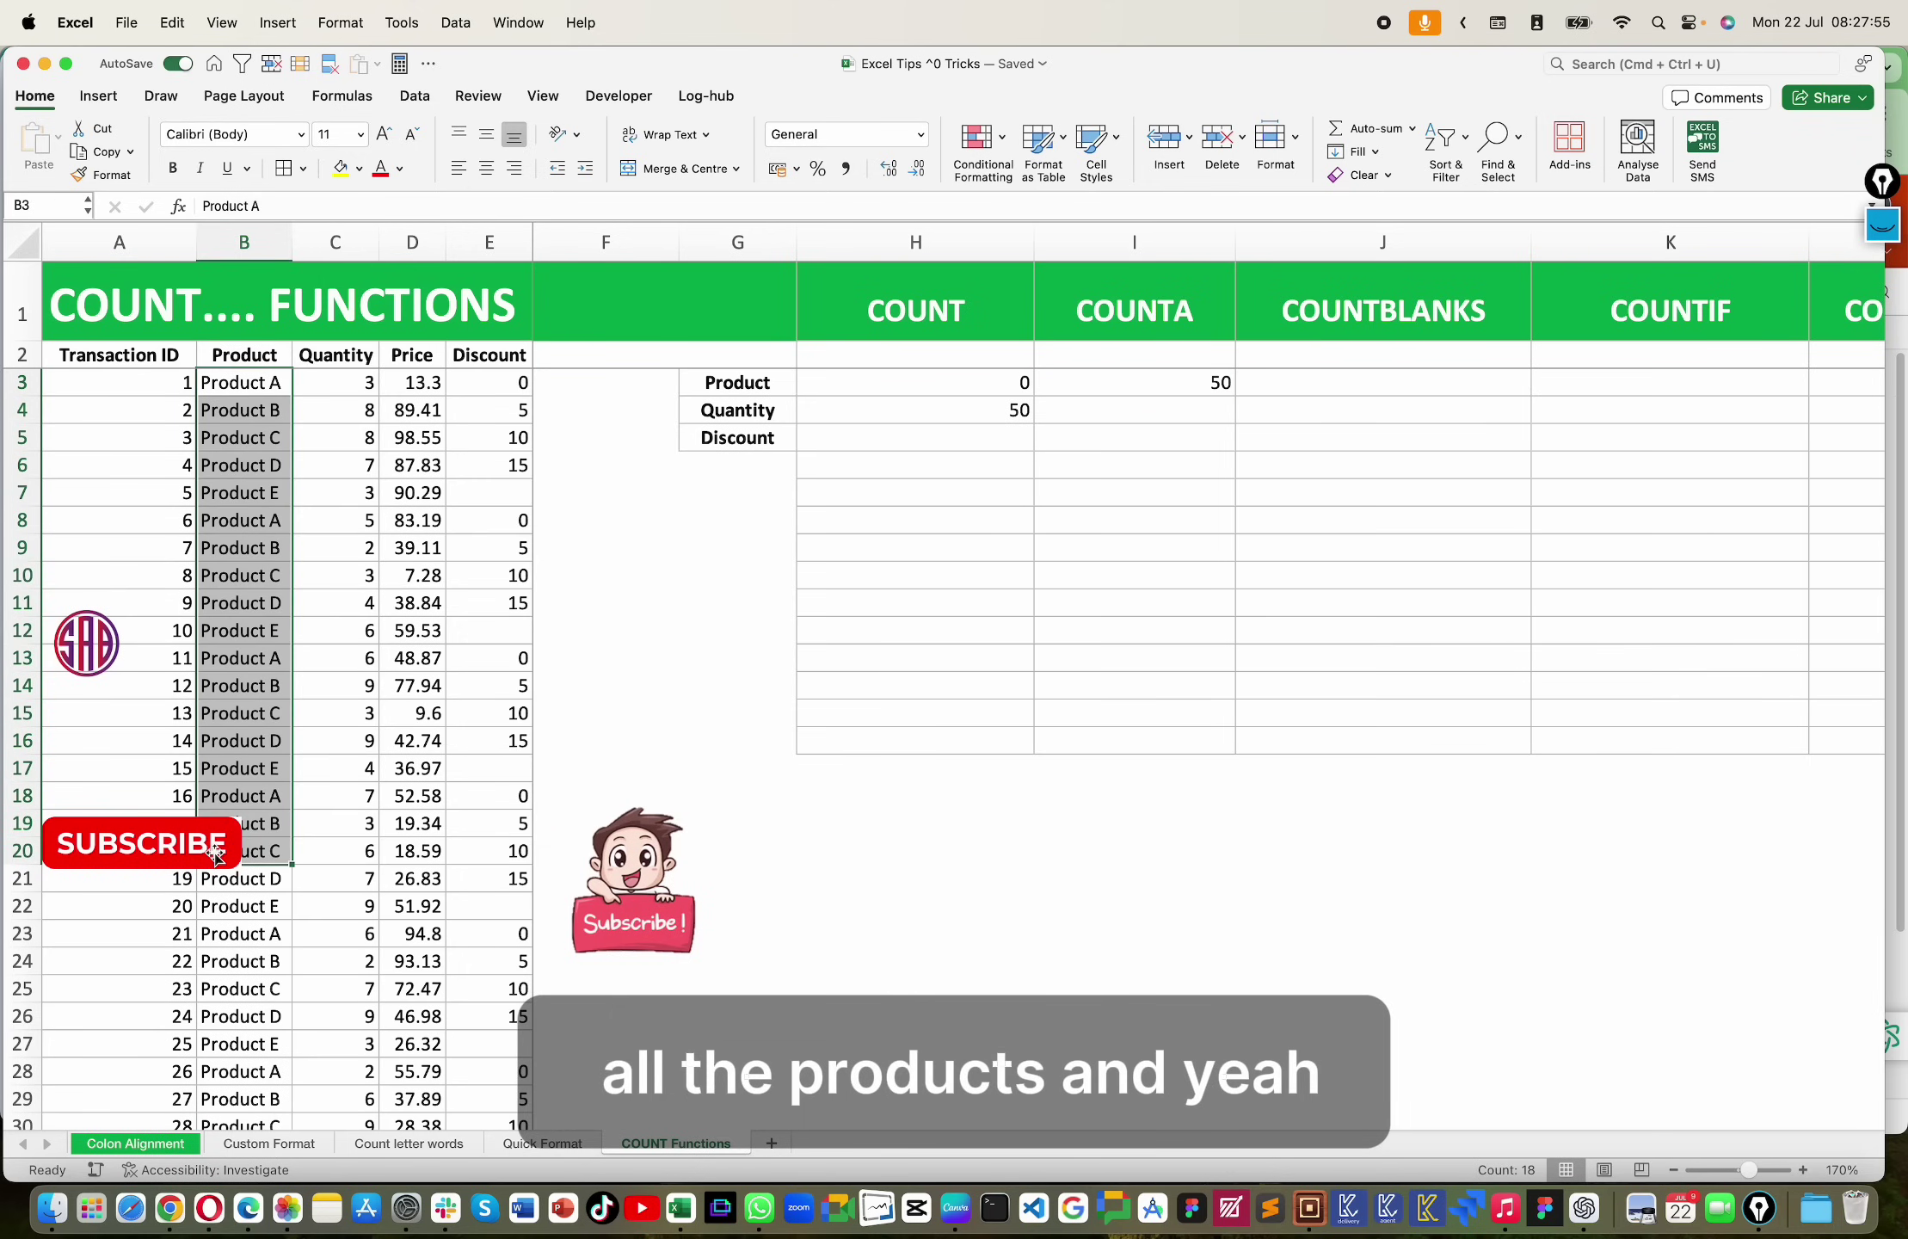
Step: Enter =COUNTA(C3:C52) in I4, returning 50 for Quantity
left_click(1175, 409)
type("=")
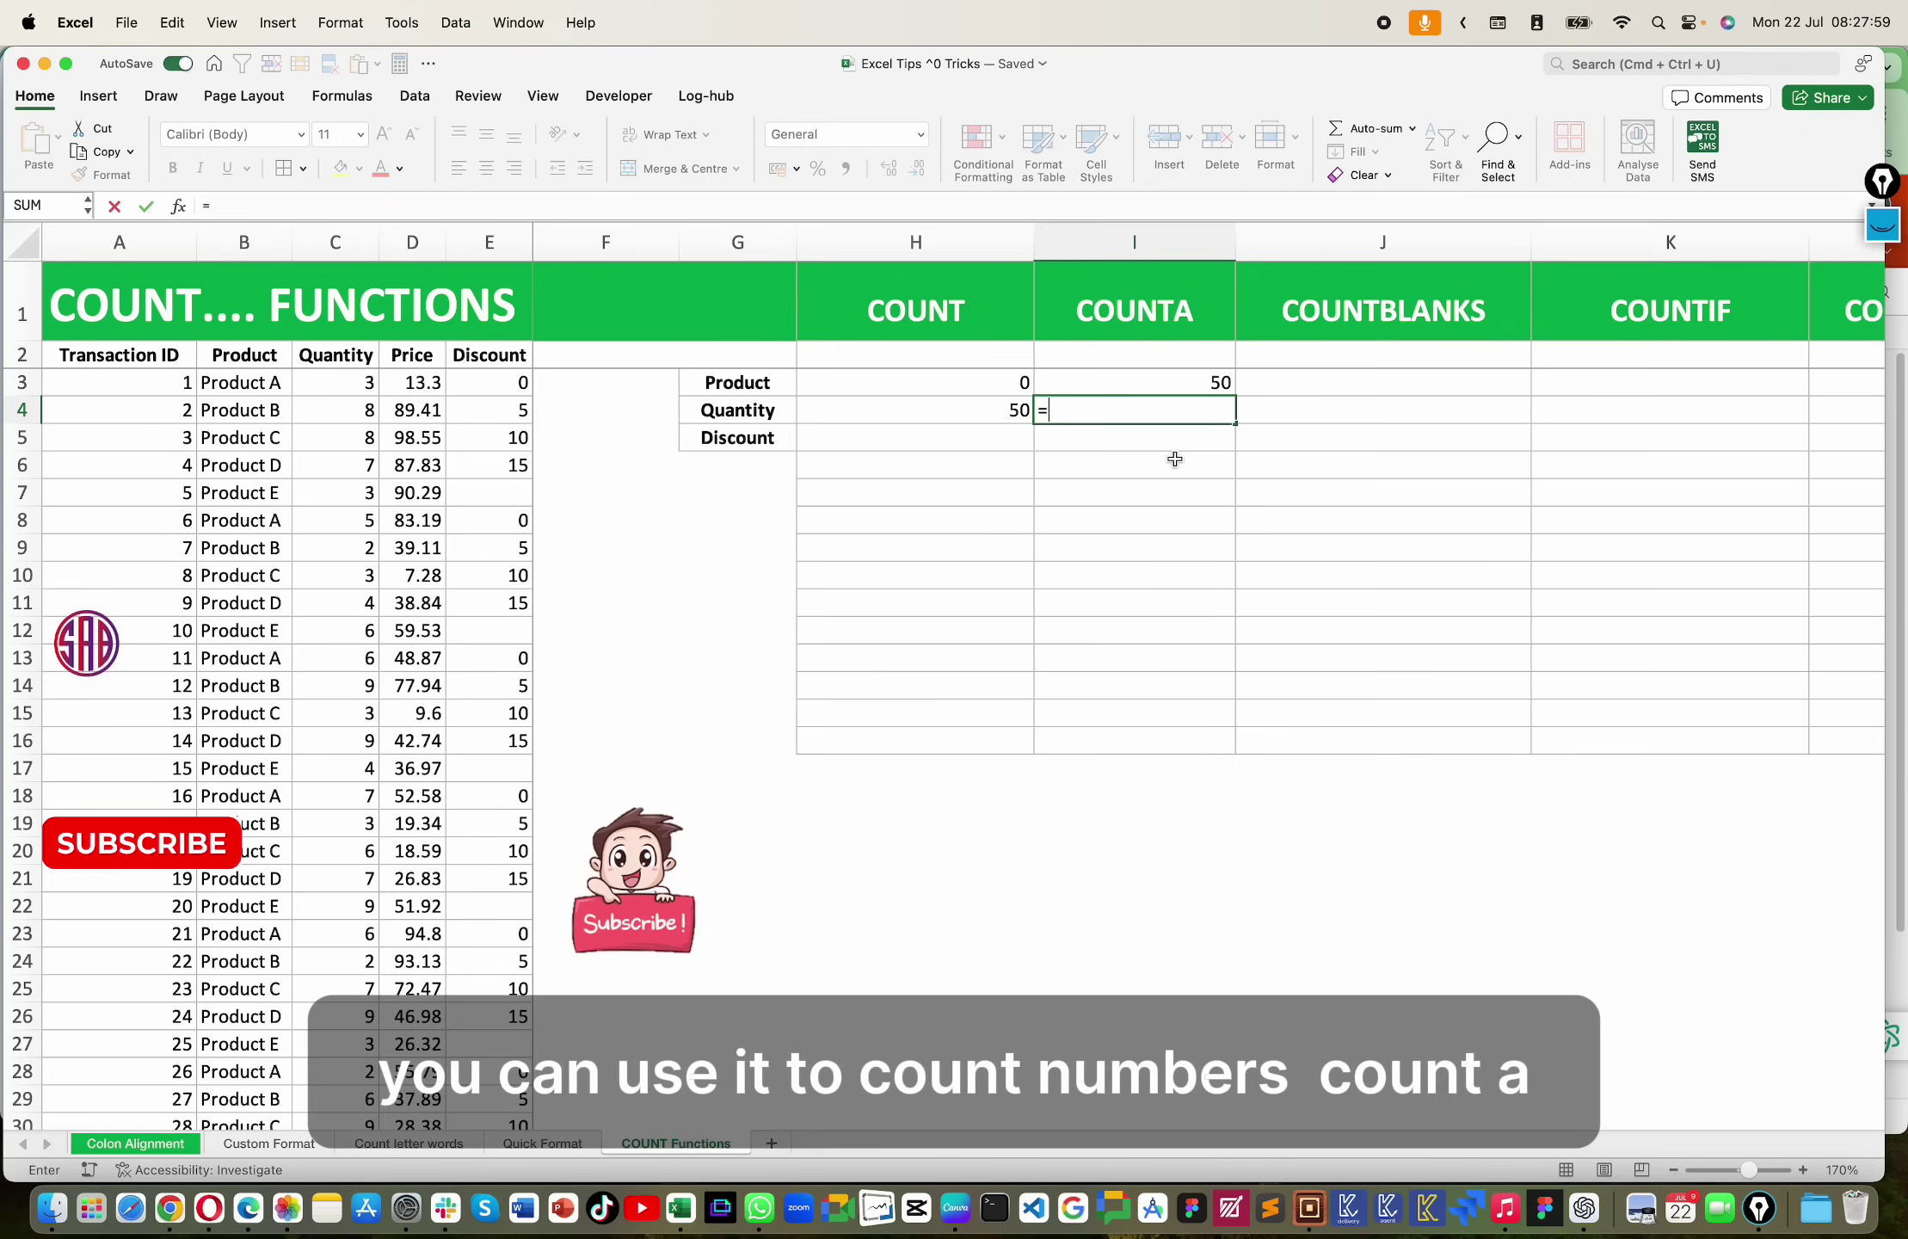
type("coun")
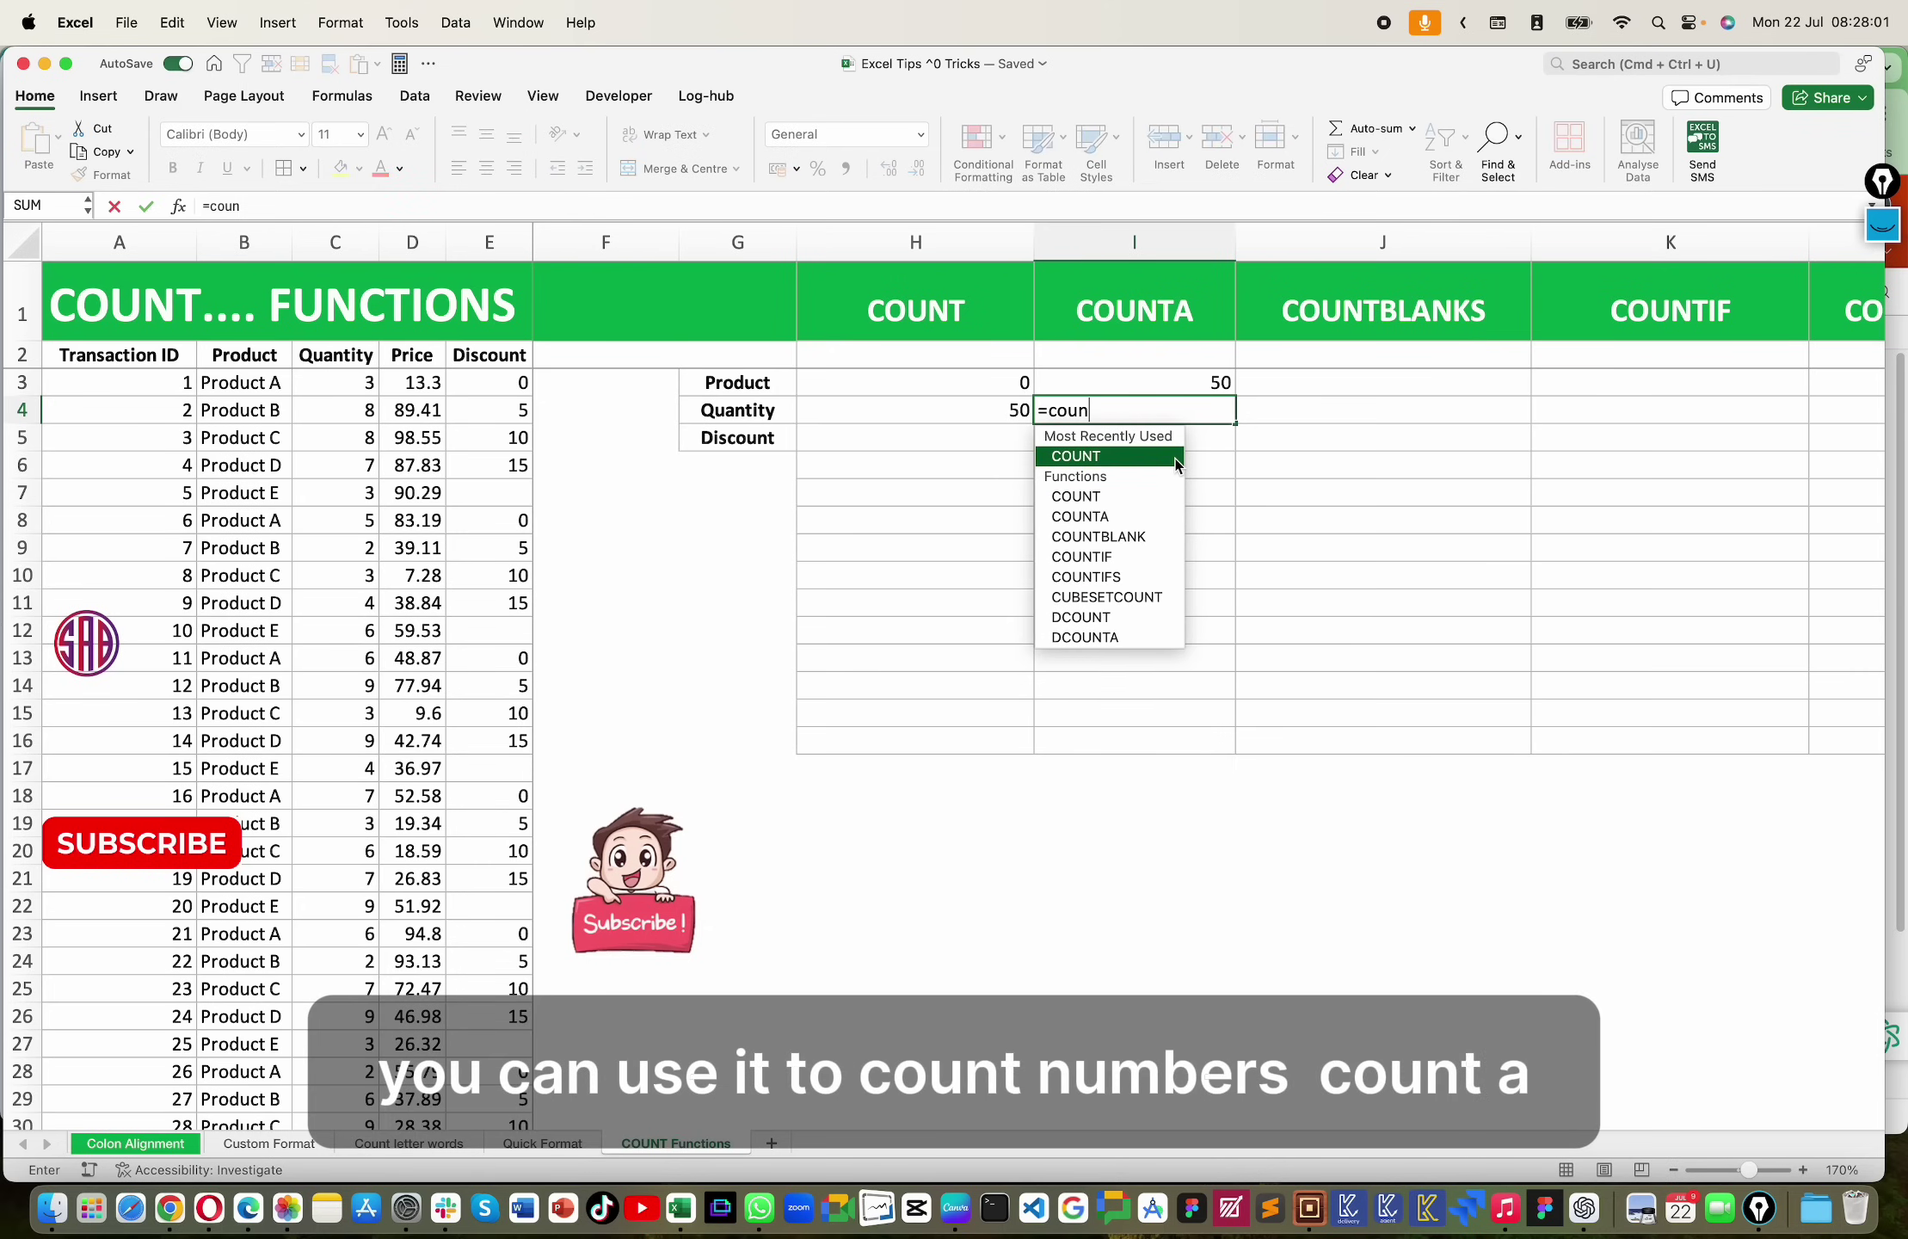
type("ta")
key("Tab")
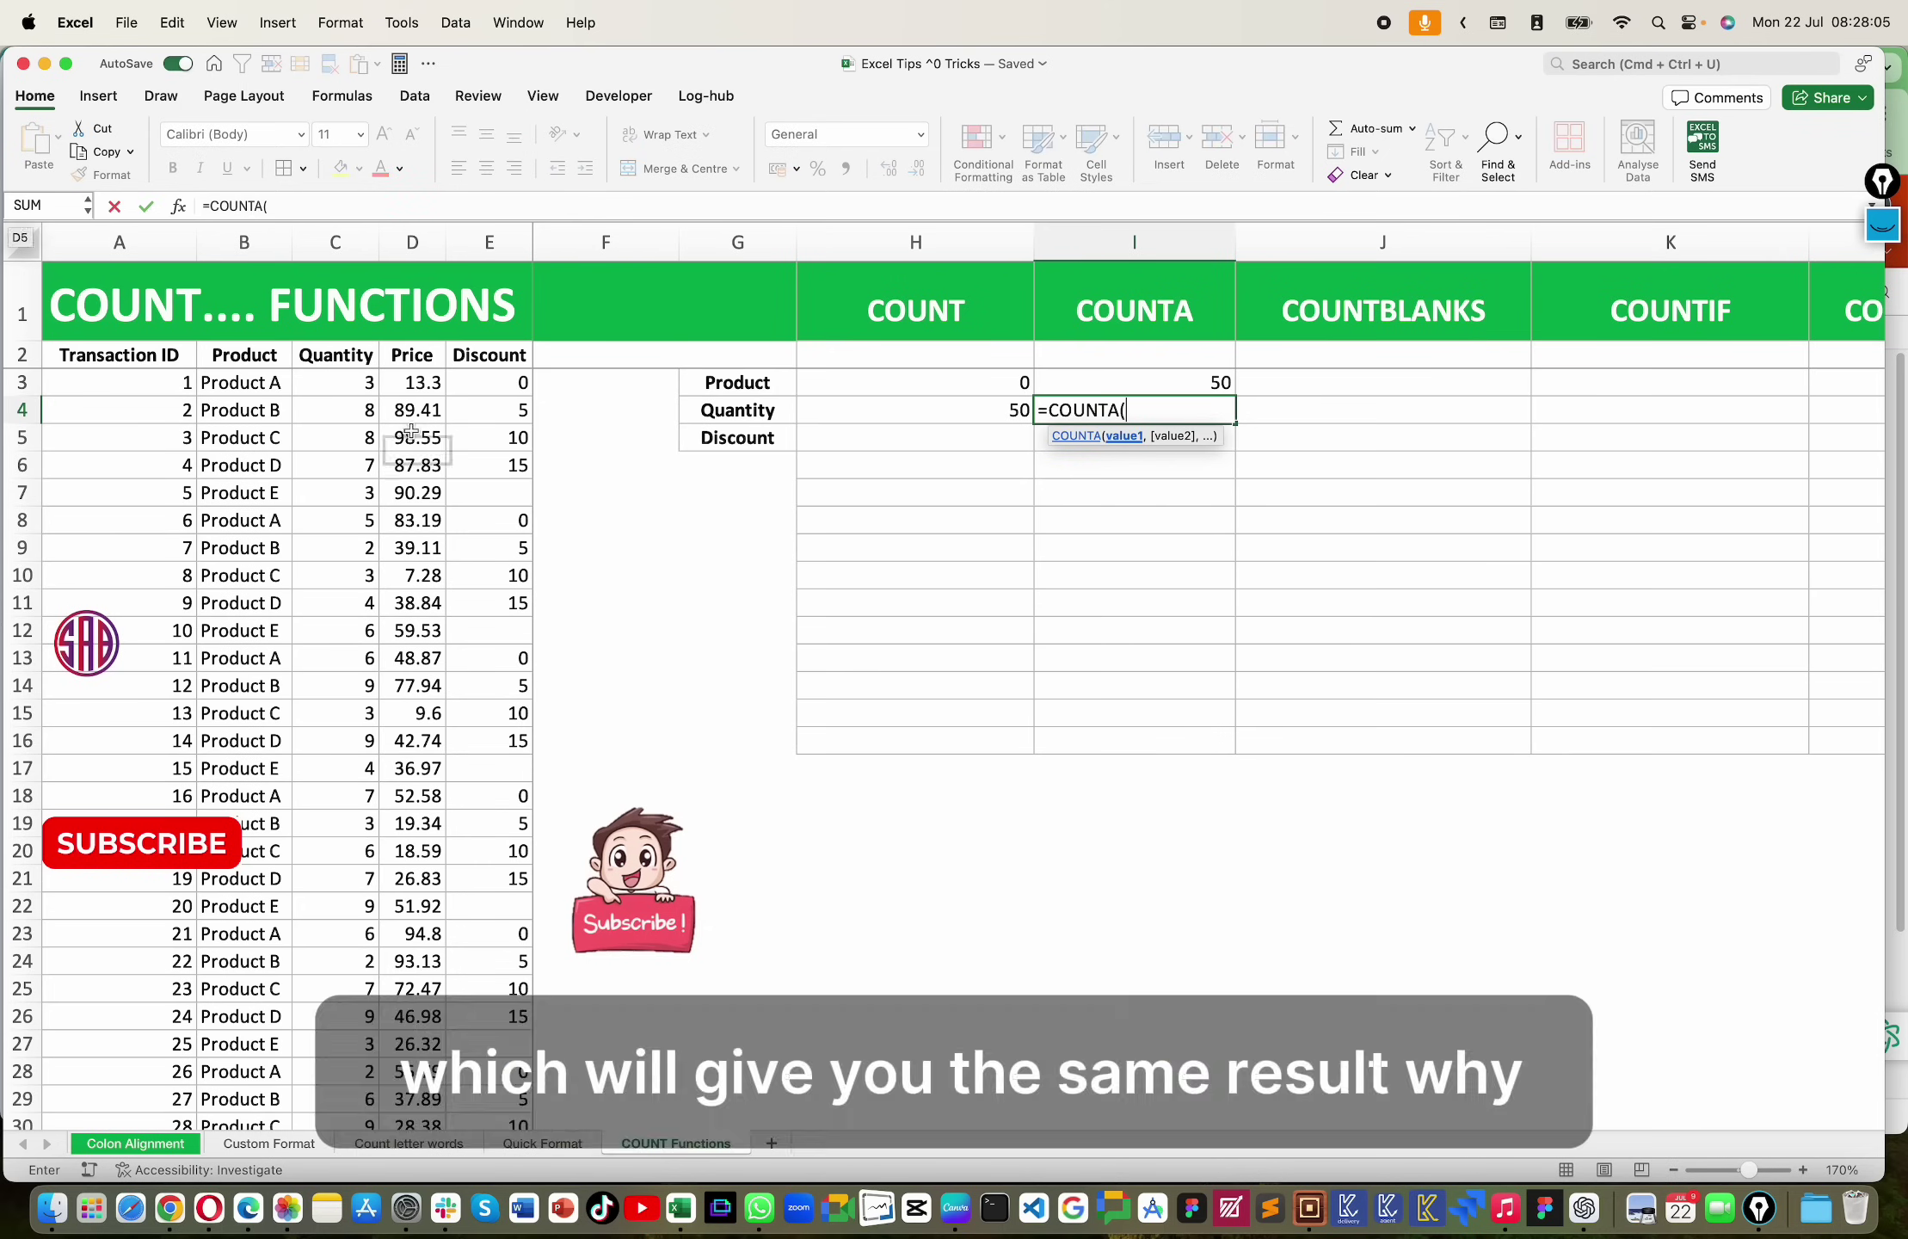
left_click_drag(349, 382, 350, 493)
key("super+shift+Down")
key("Return")
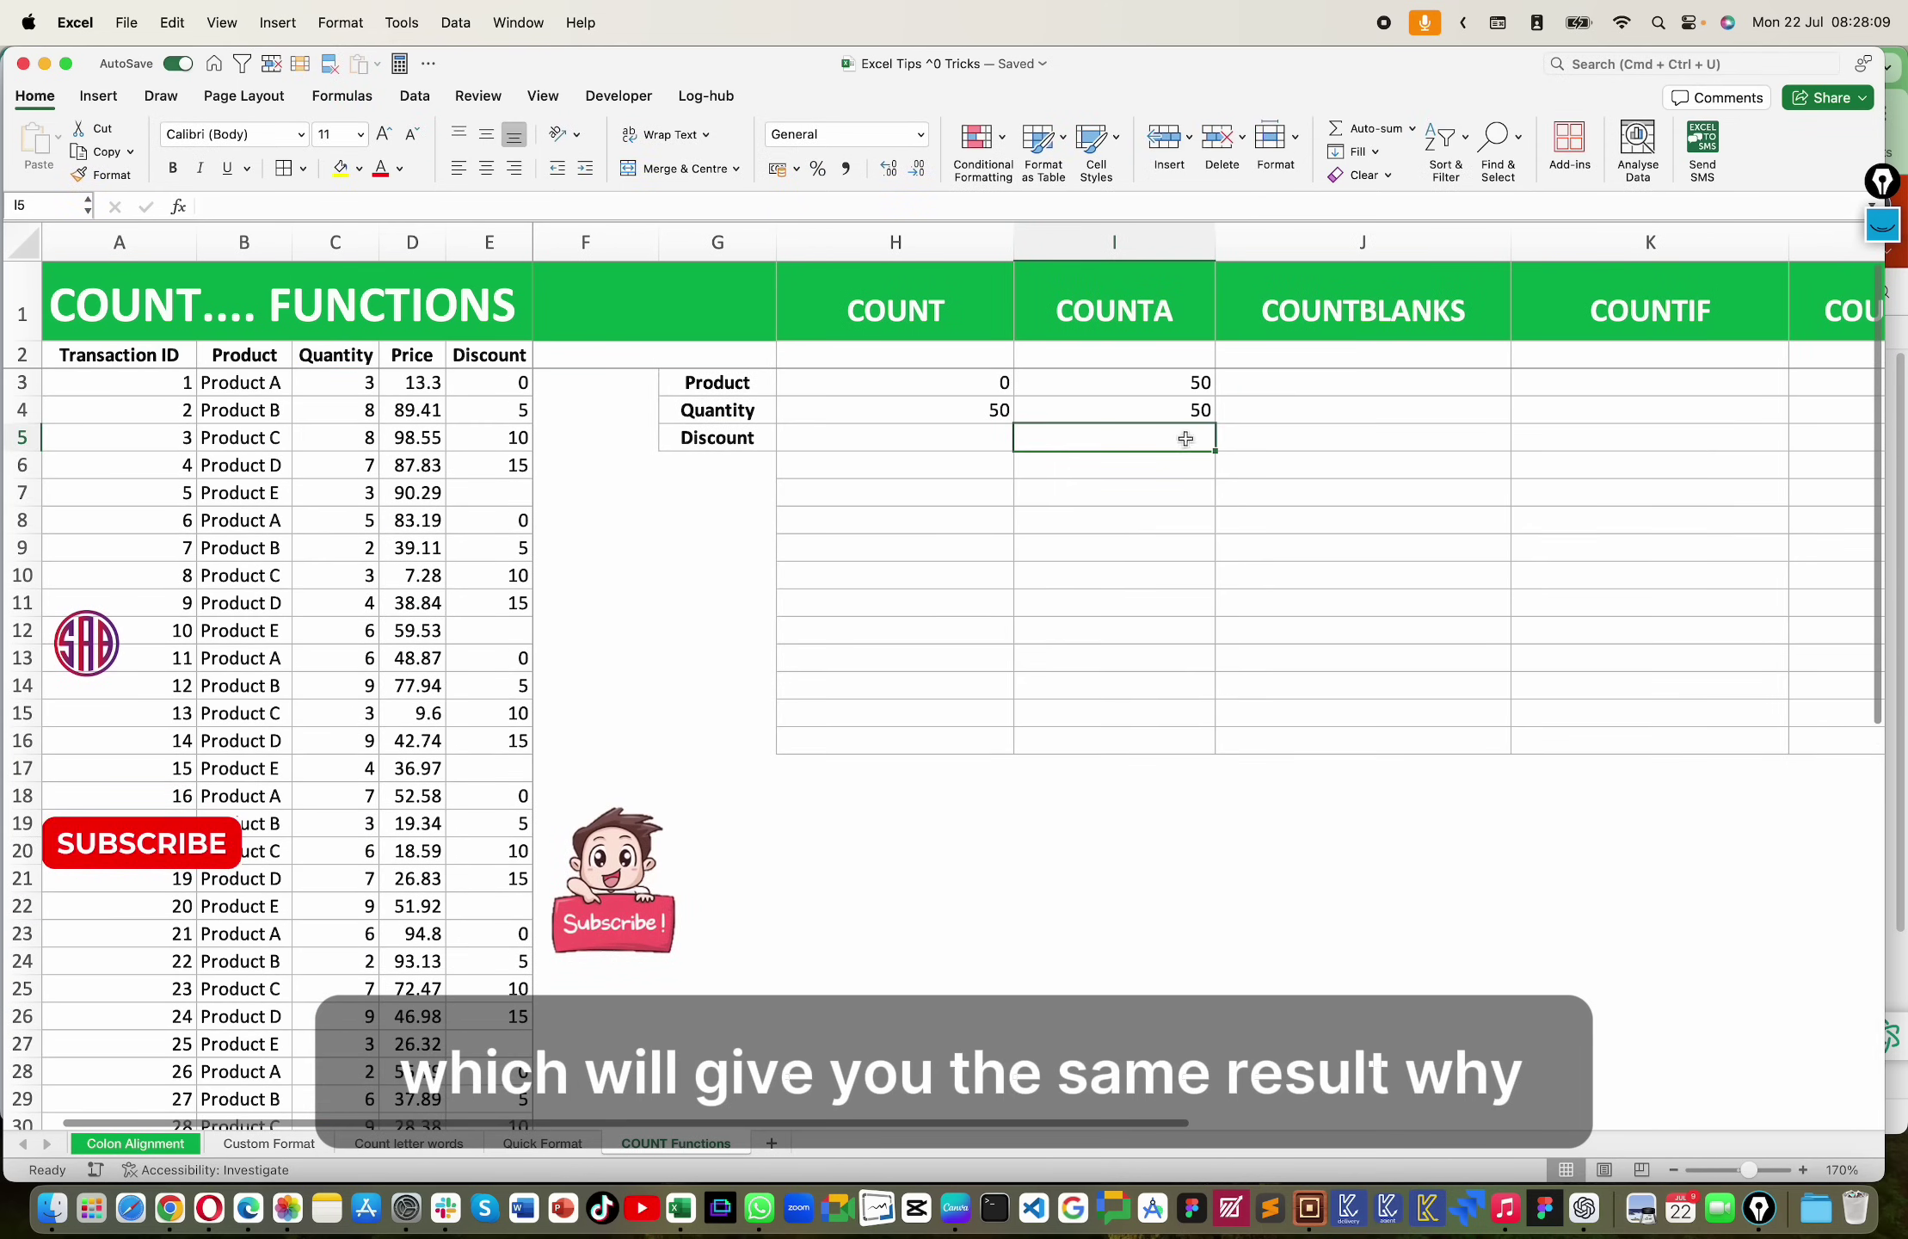
left_click(1184, 401)
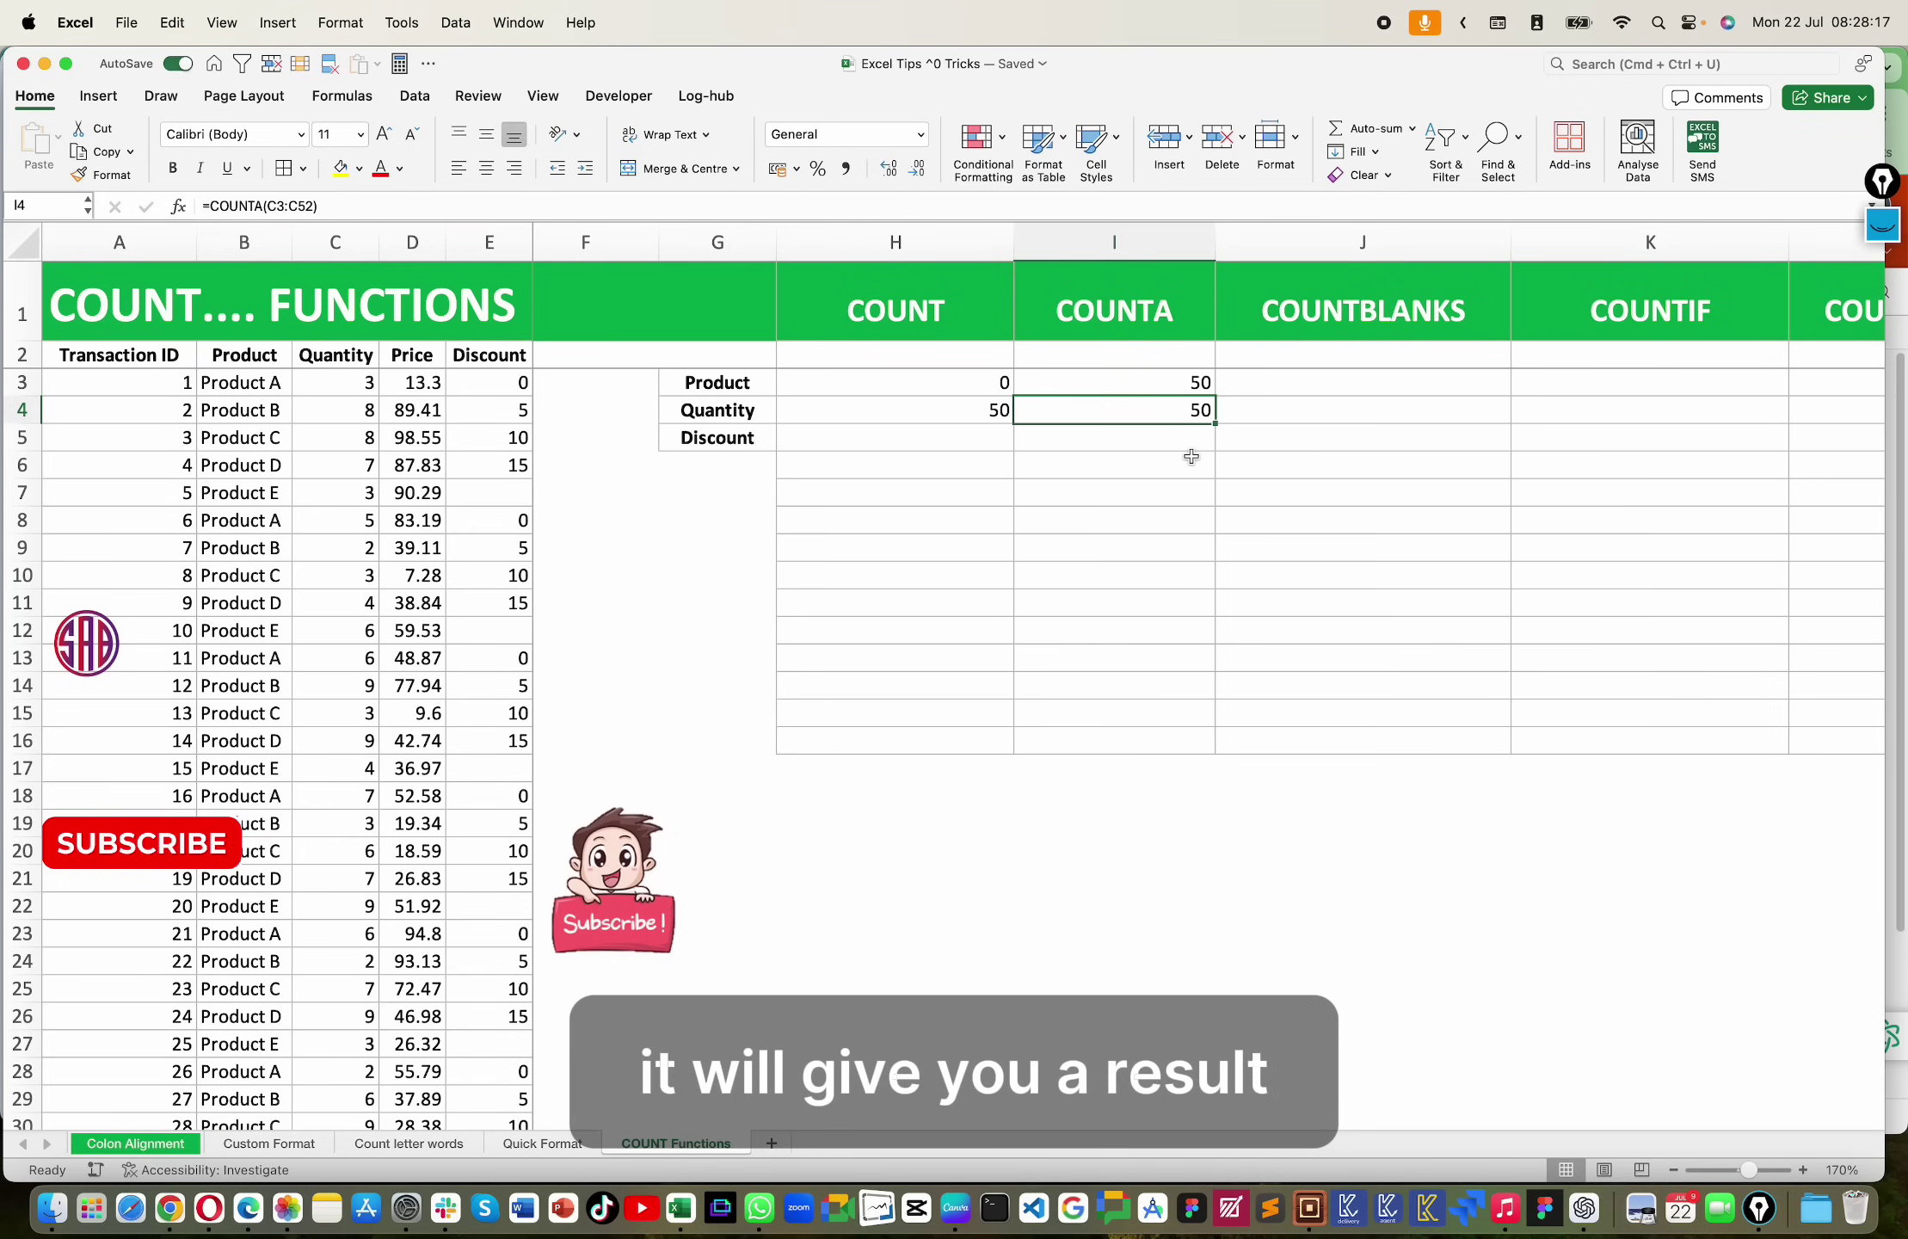
Step: Enter =COUNTA(E3:E52) in I5, returning 40, and show that E7 is blank
left_click(1152, 437)
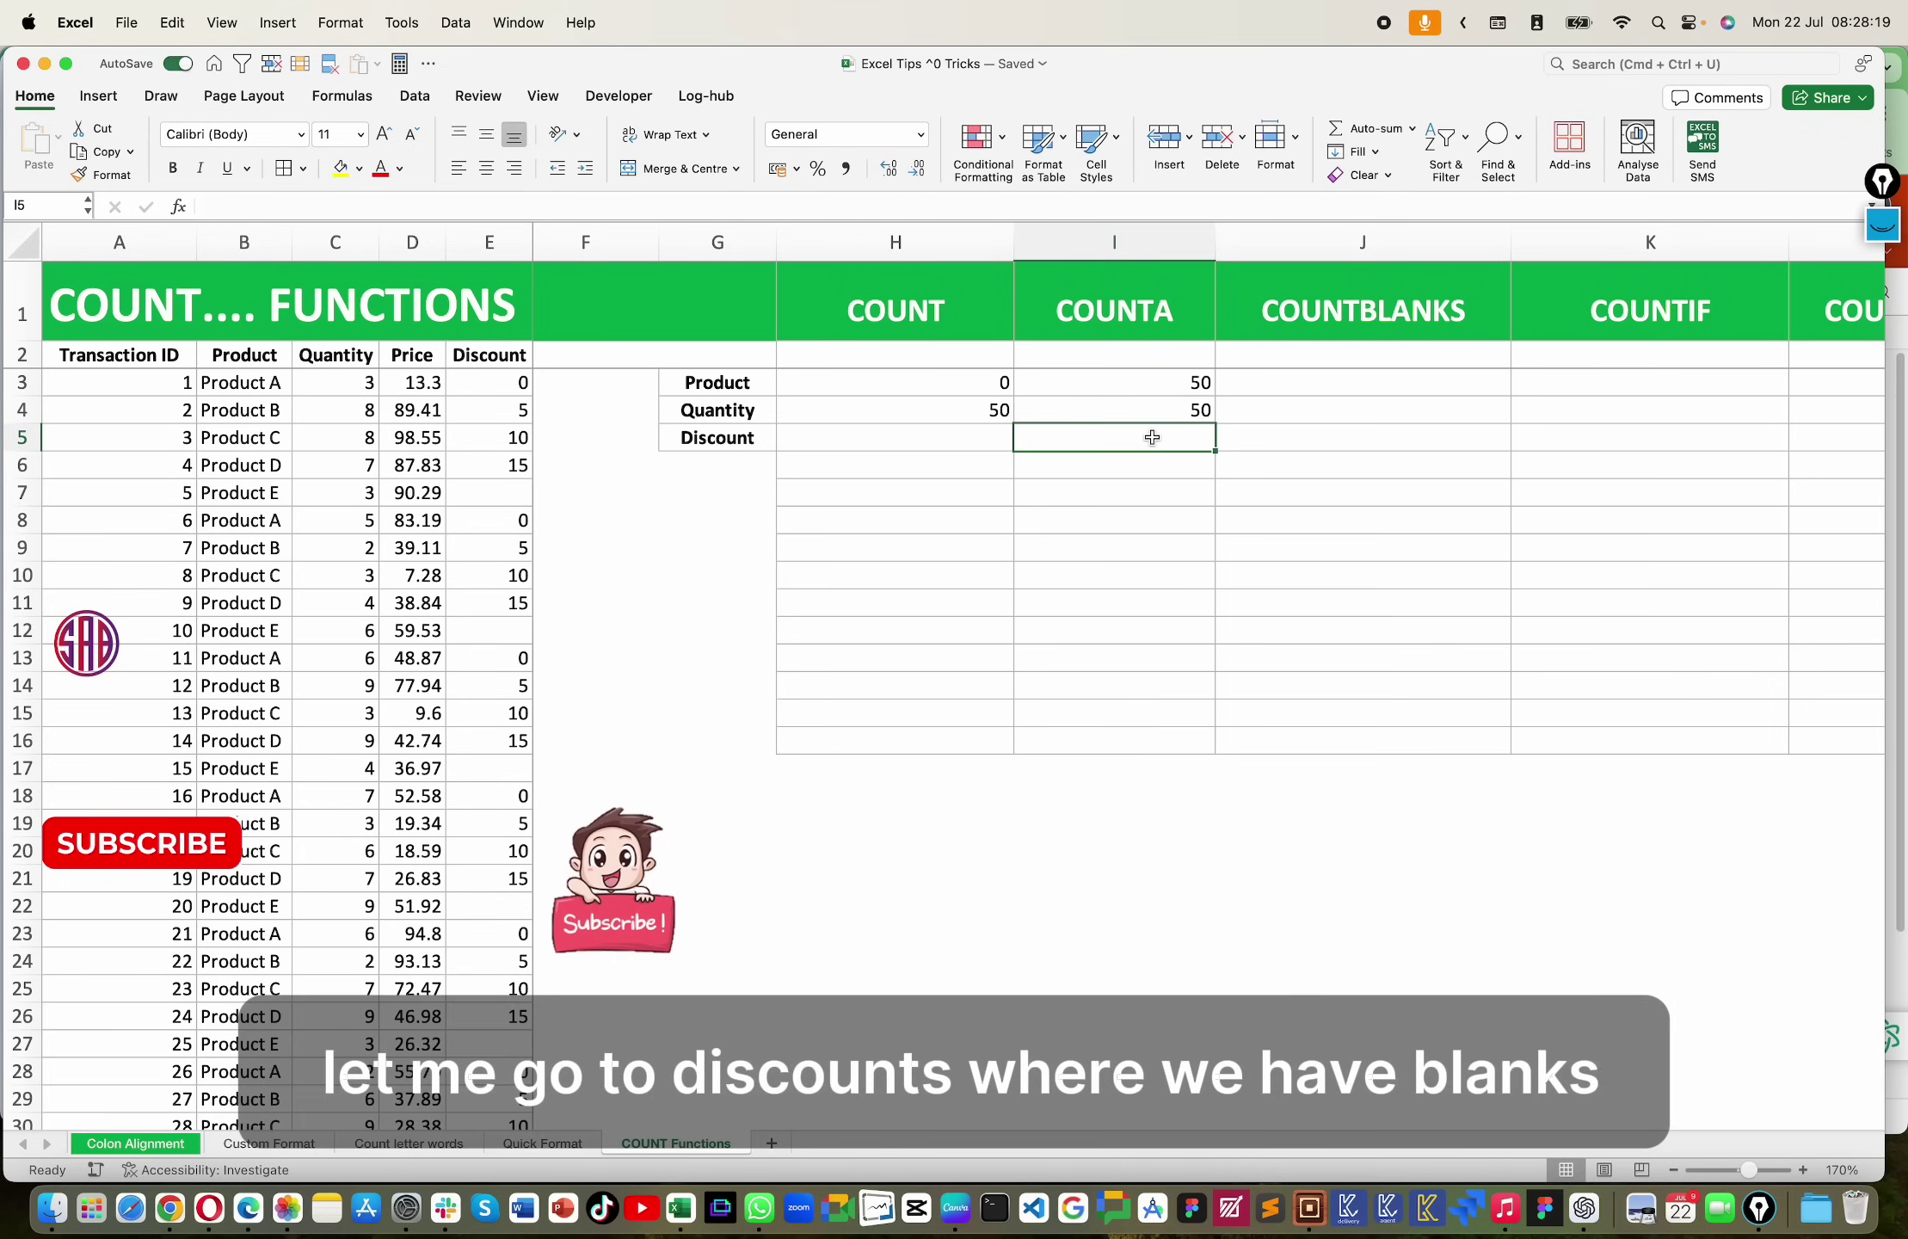
type("=")
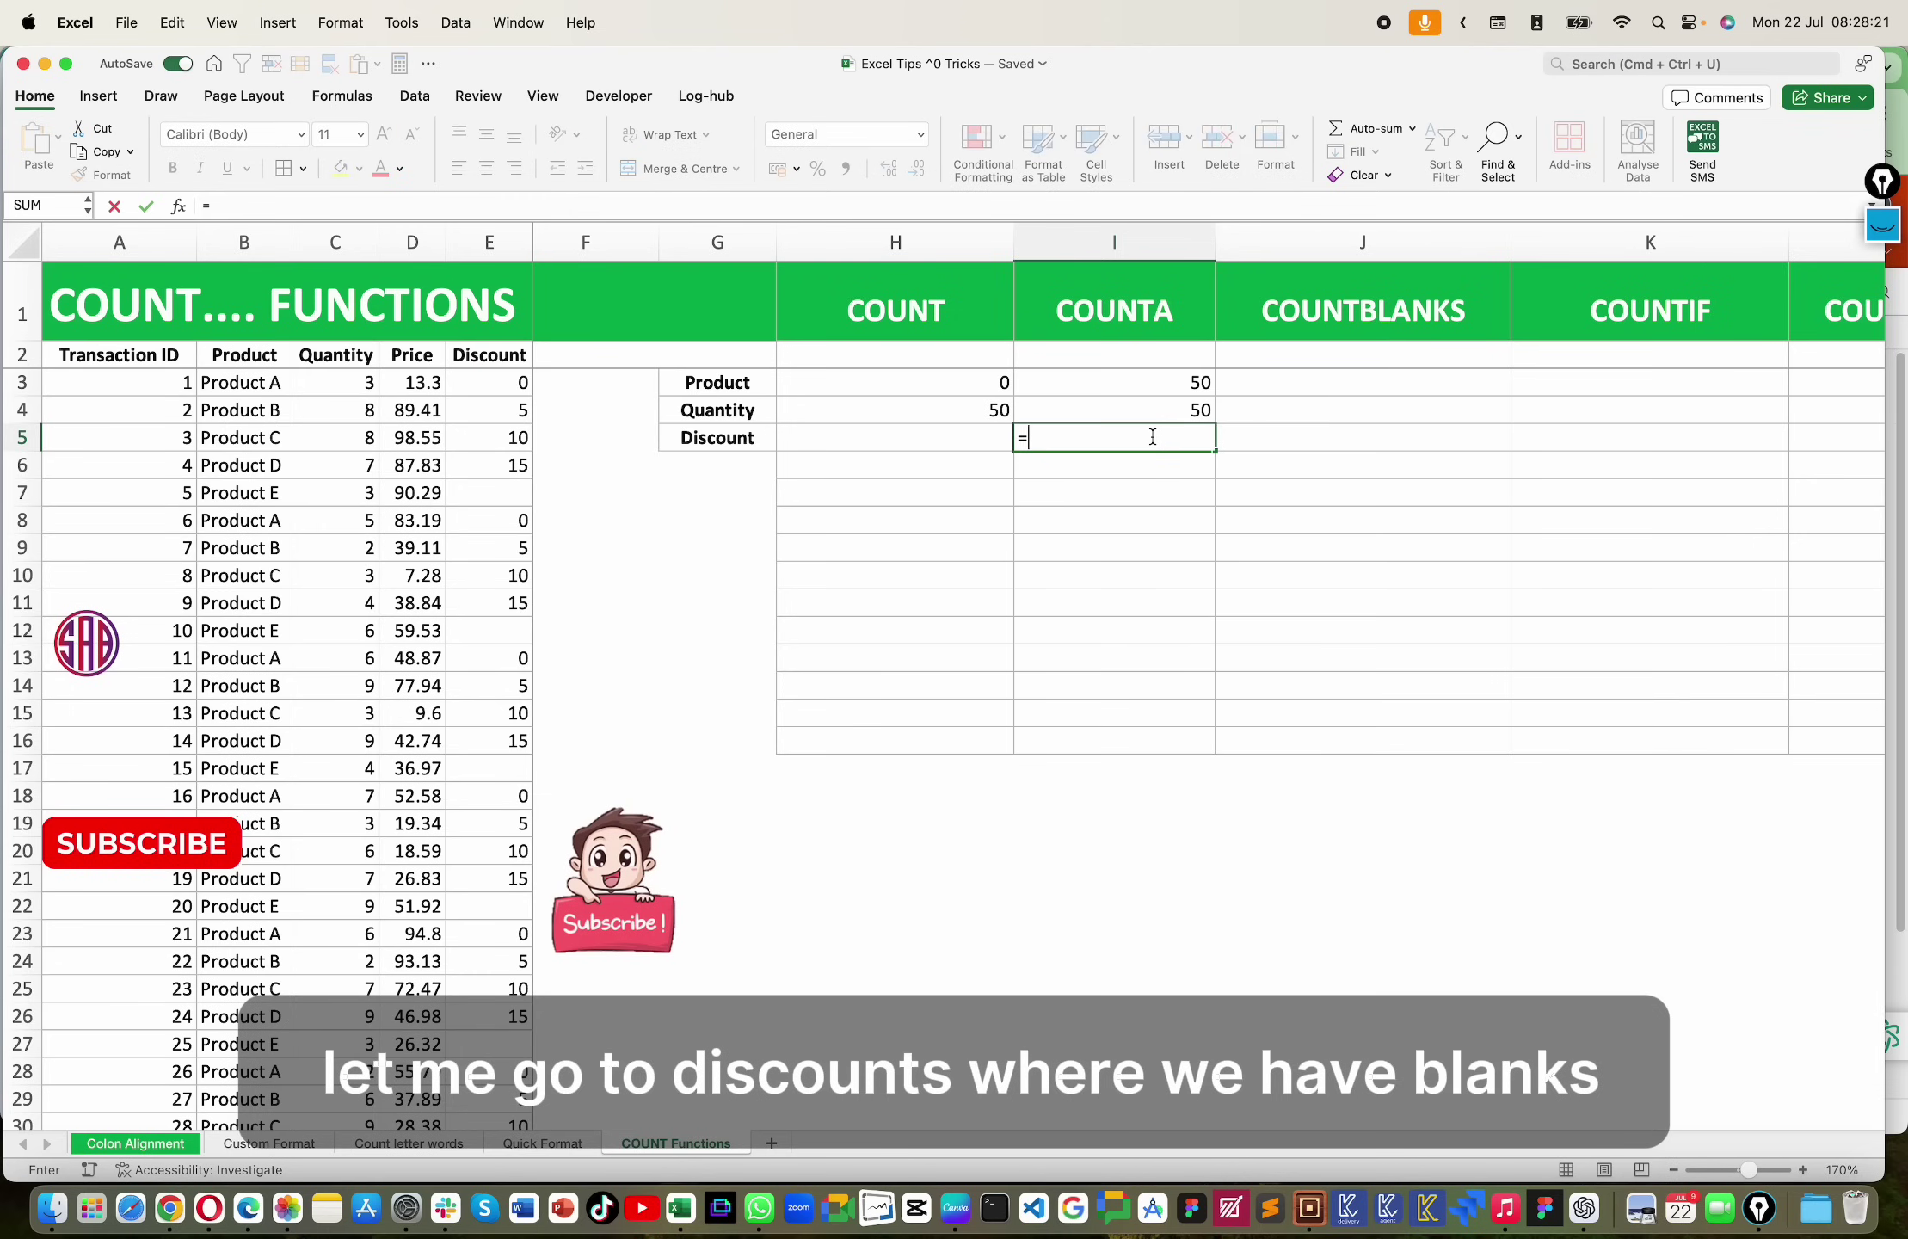
type("count")
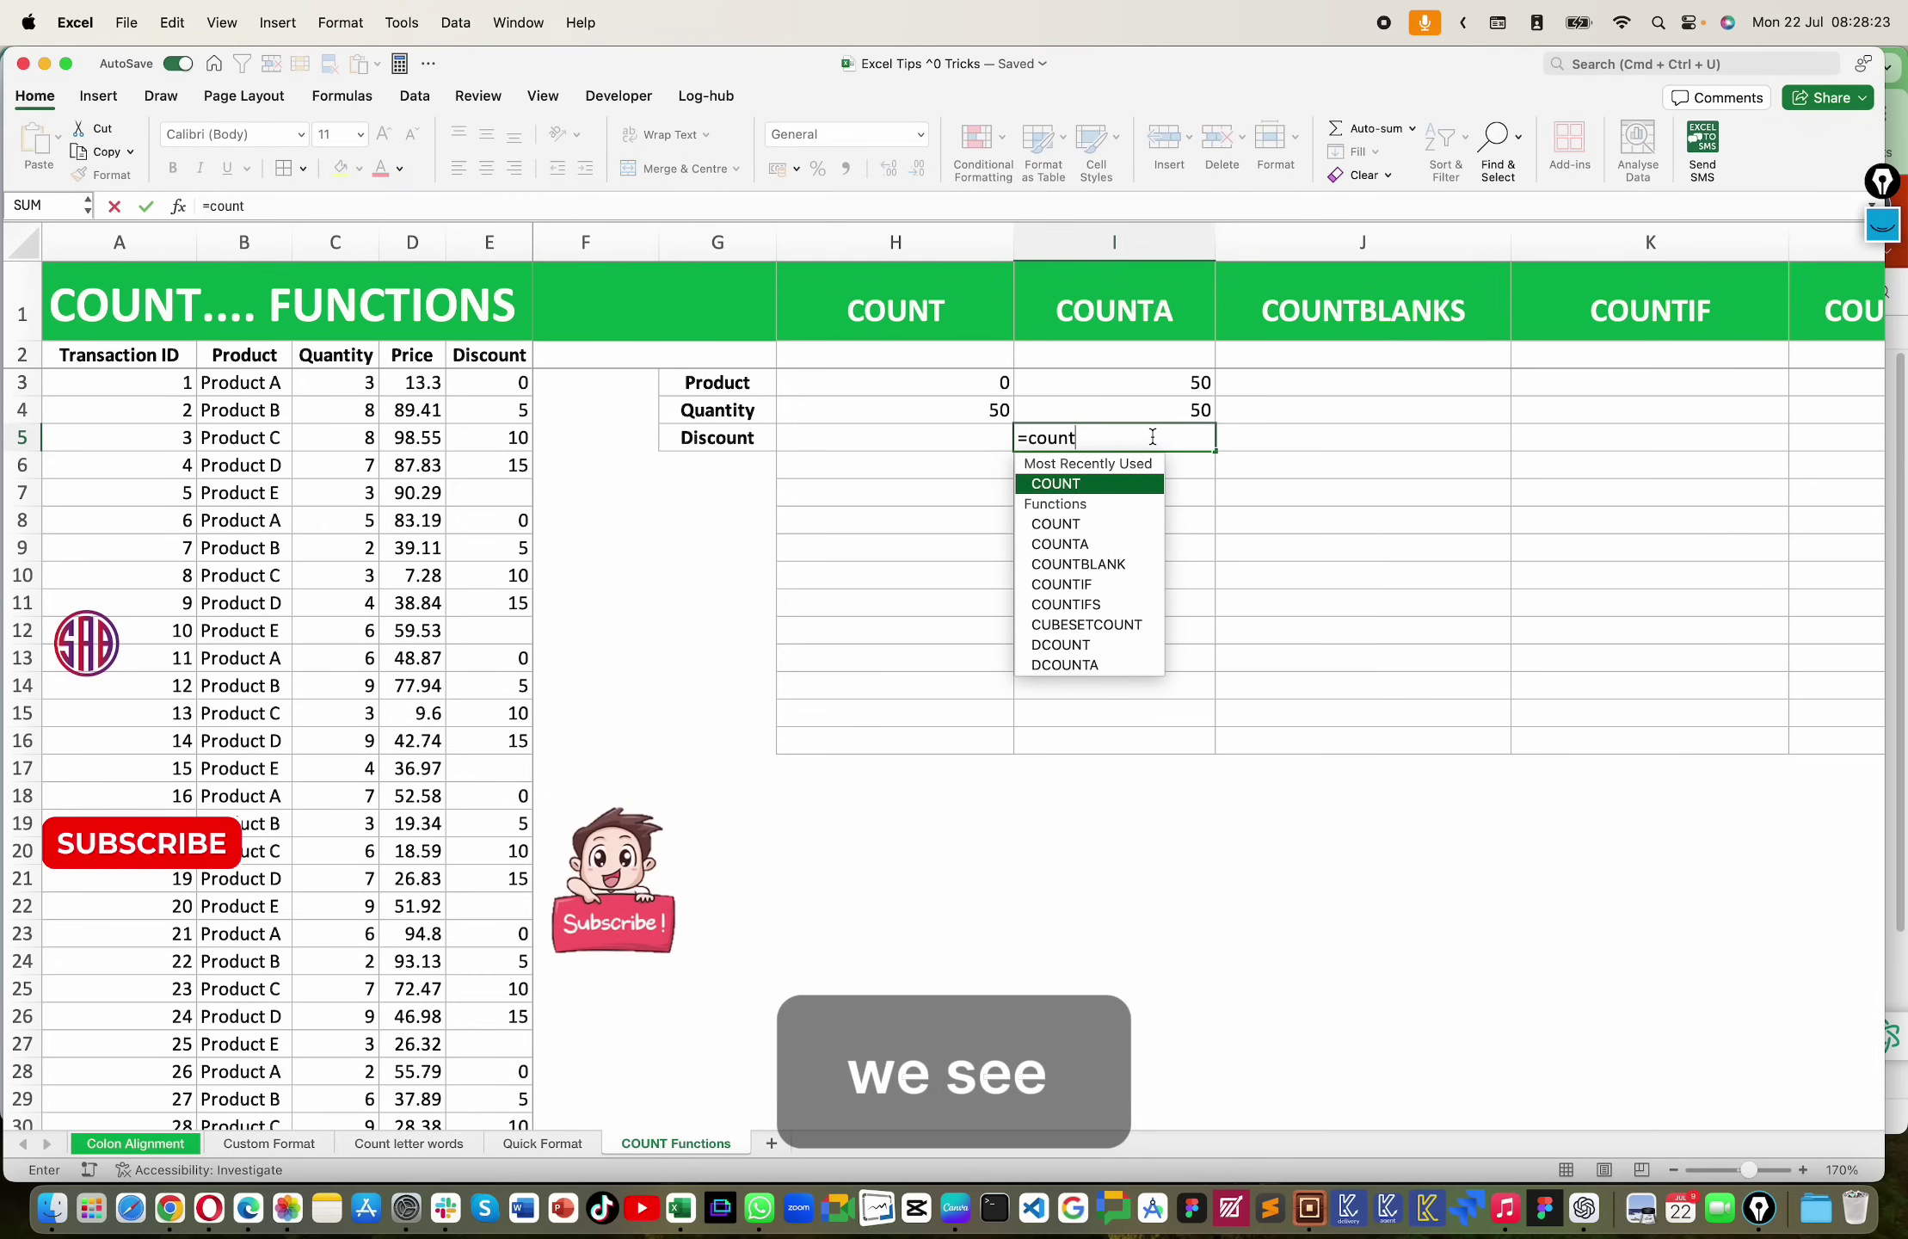
type("a")
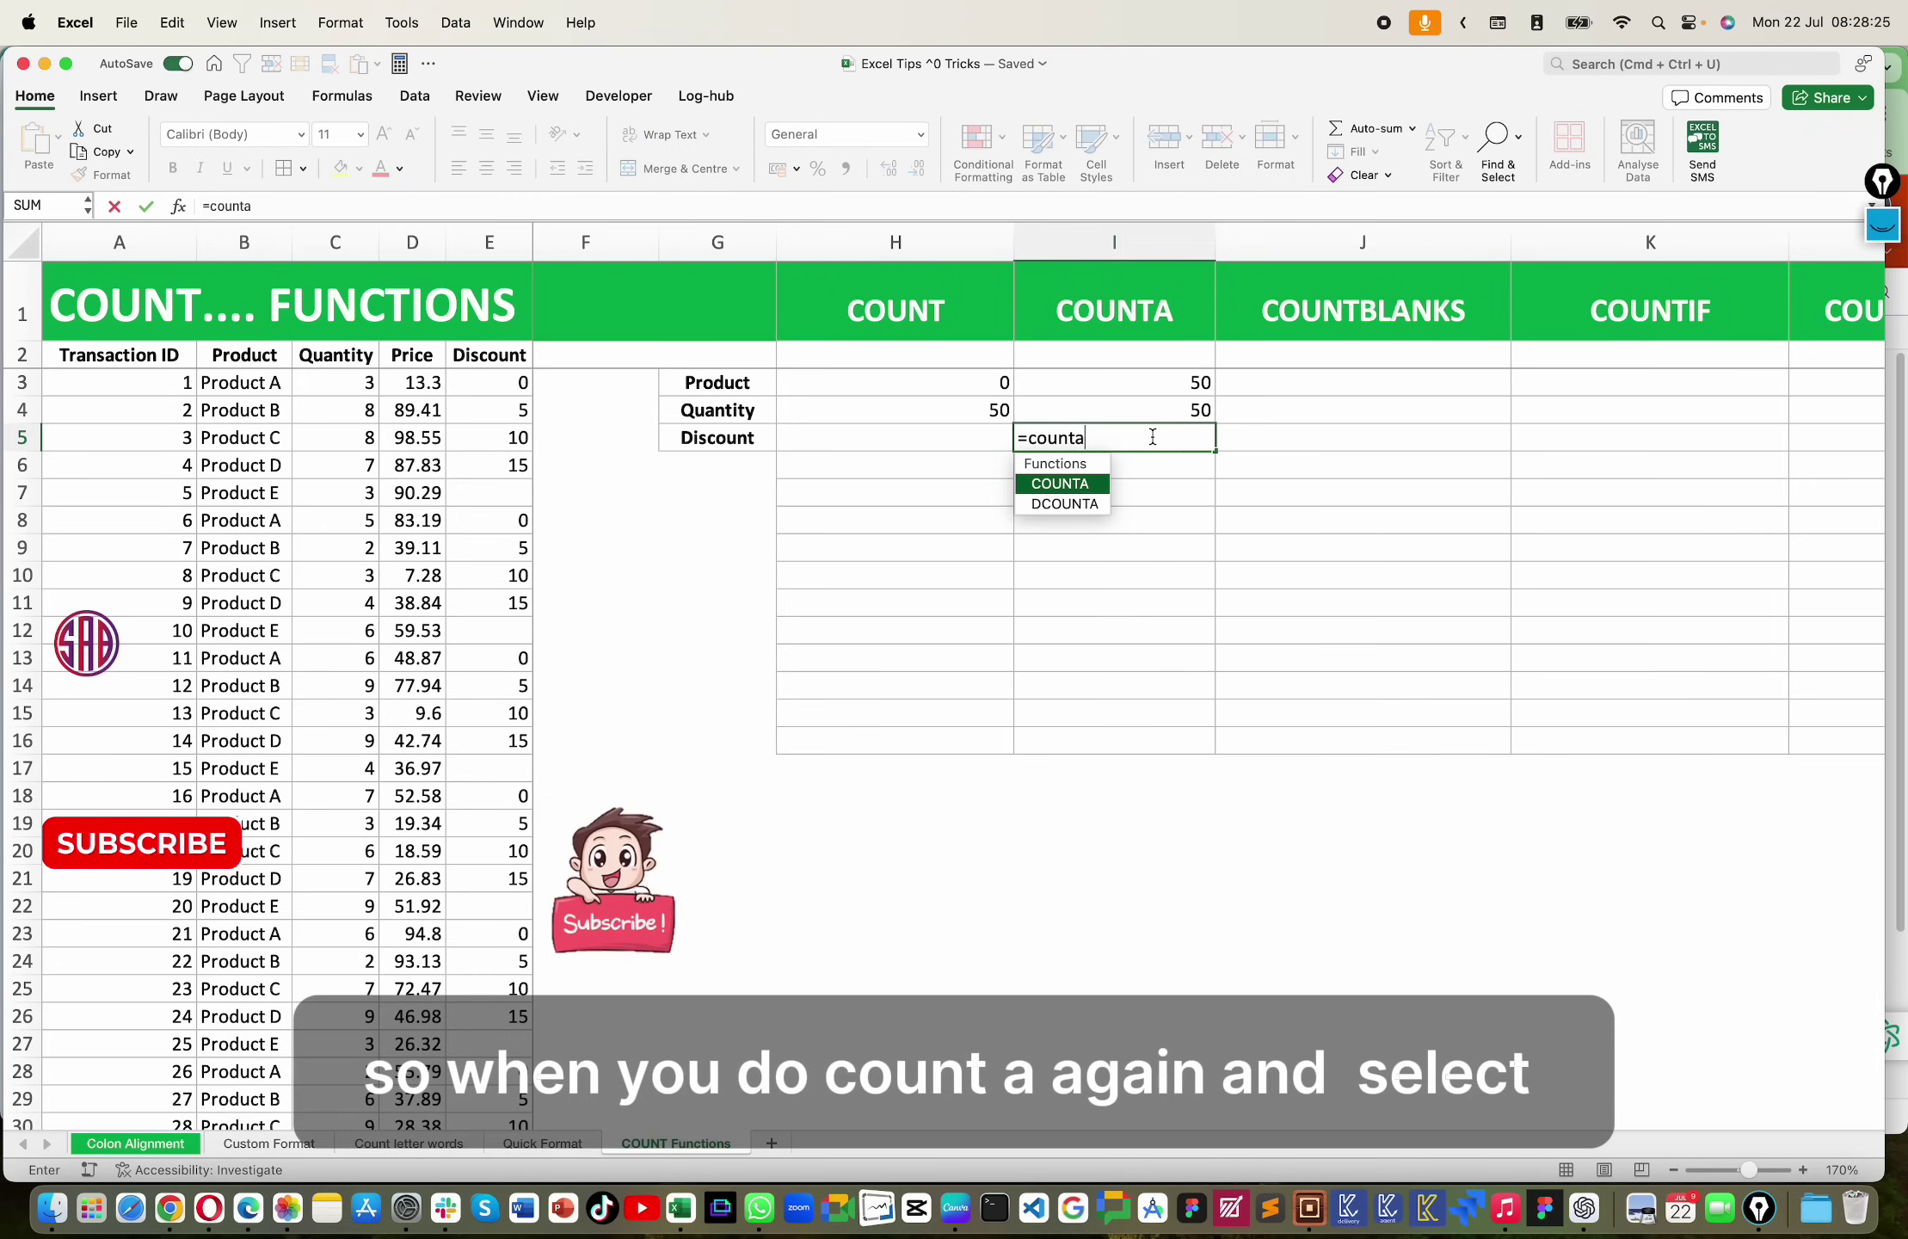
key("Tab")
left_click_drag(500, 378, 498, 465)
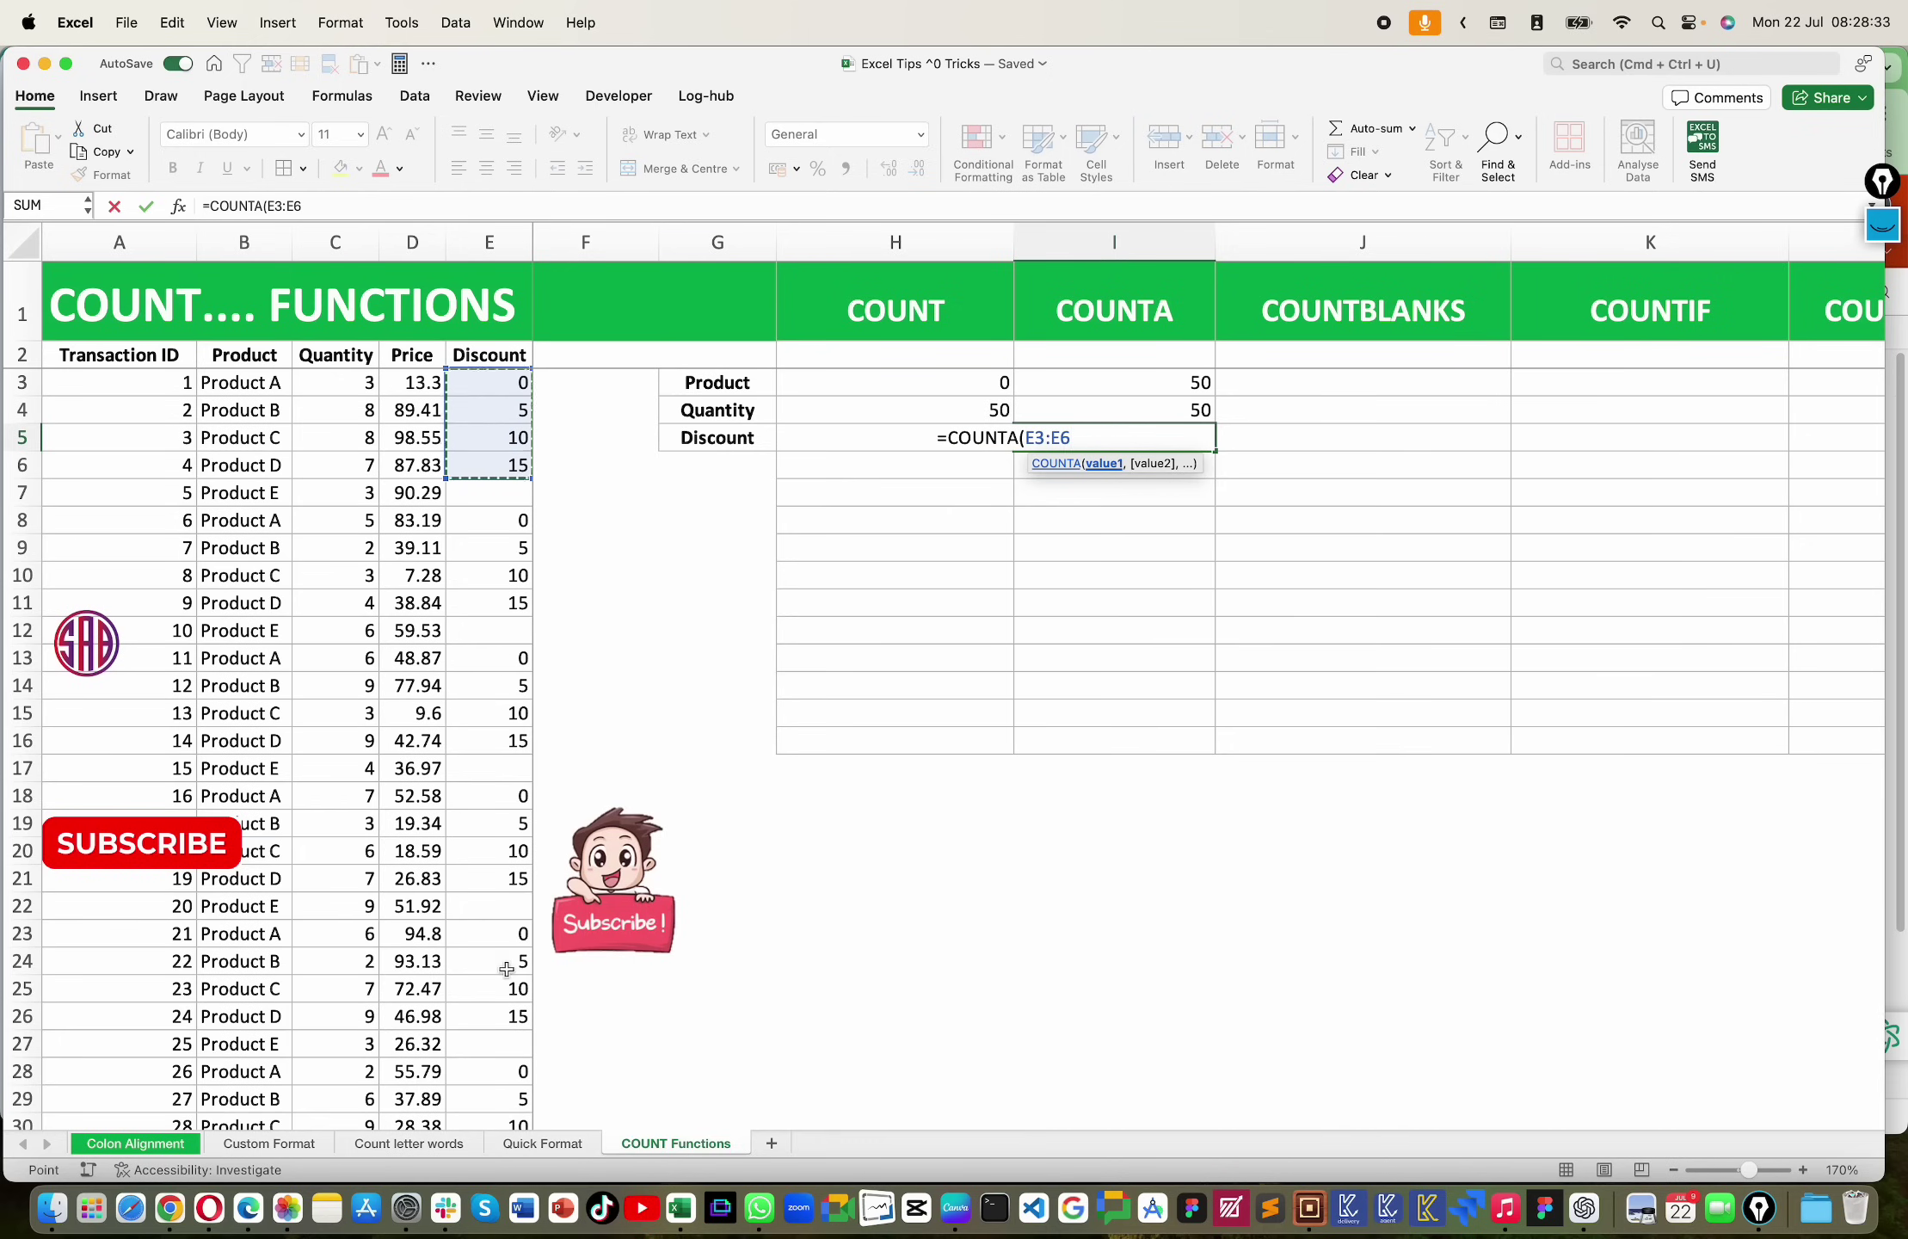
scroll(924, 967, "down", 1)
scroll(925, 967, "down", 12)
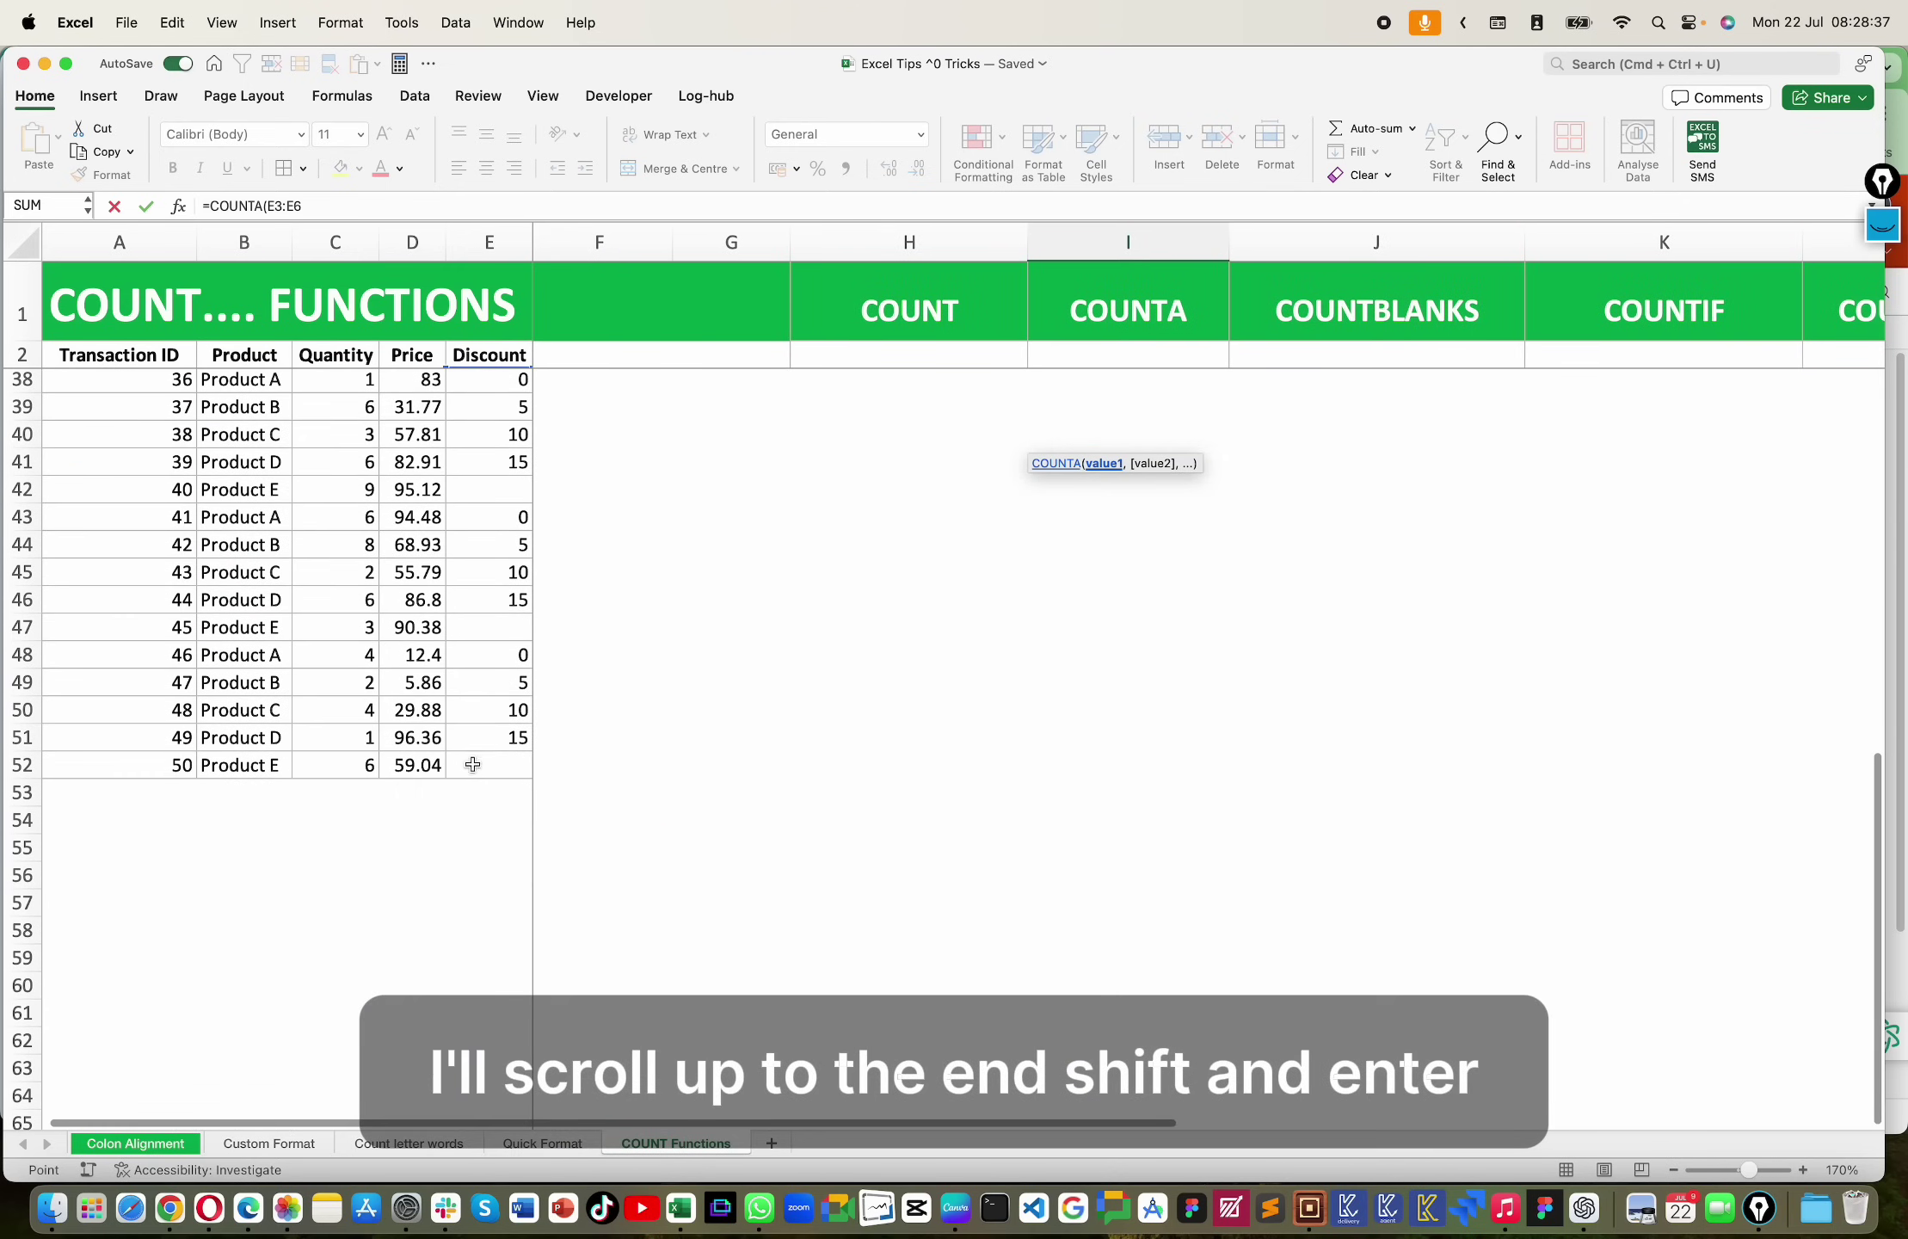
left_click(507, 768, "shift")
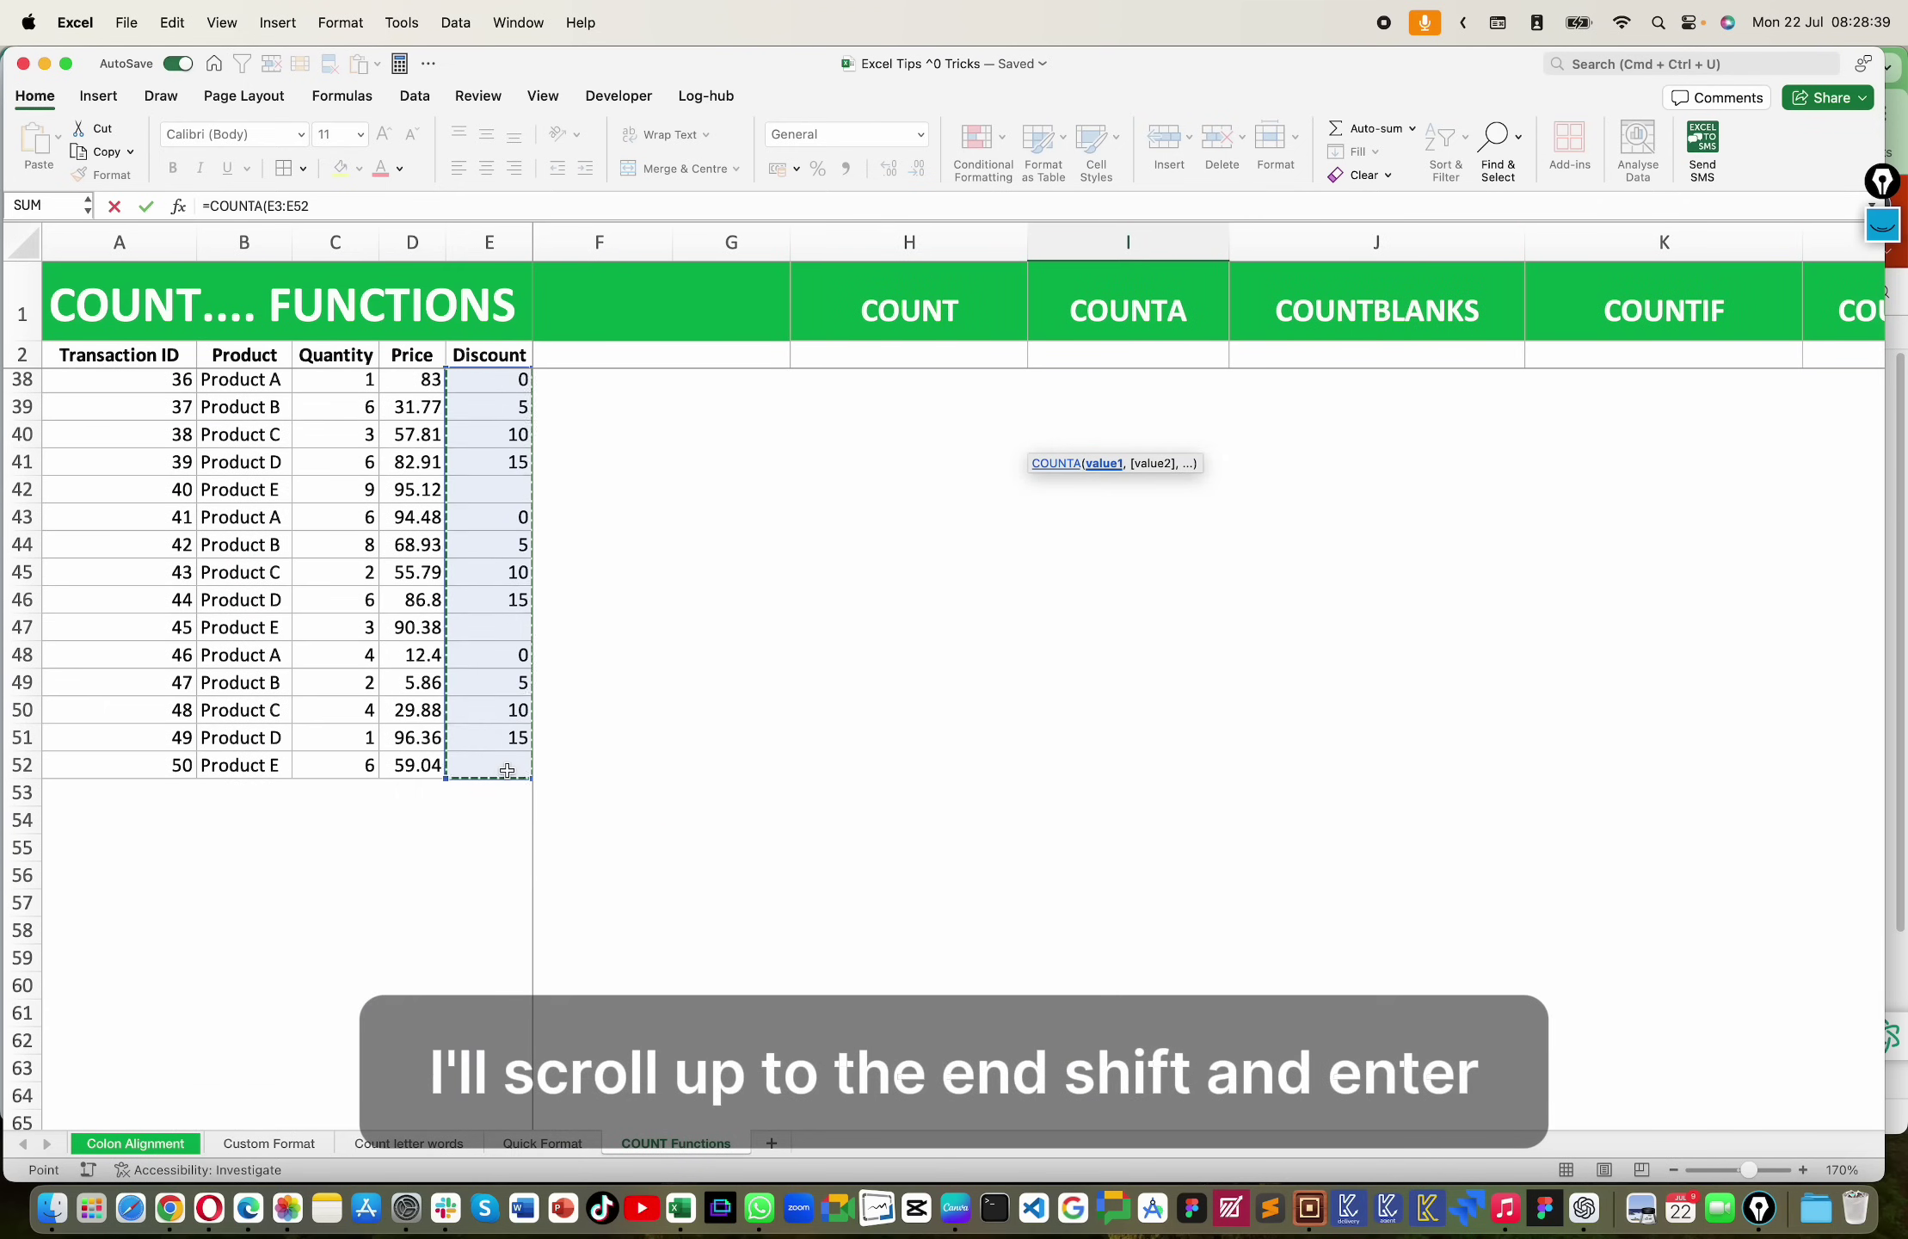
key("Return")
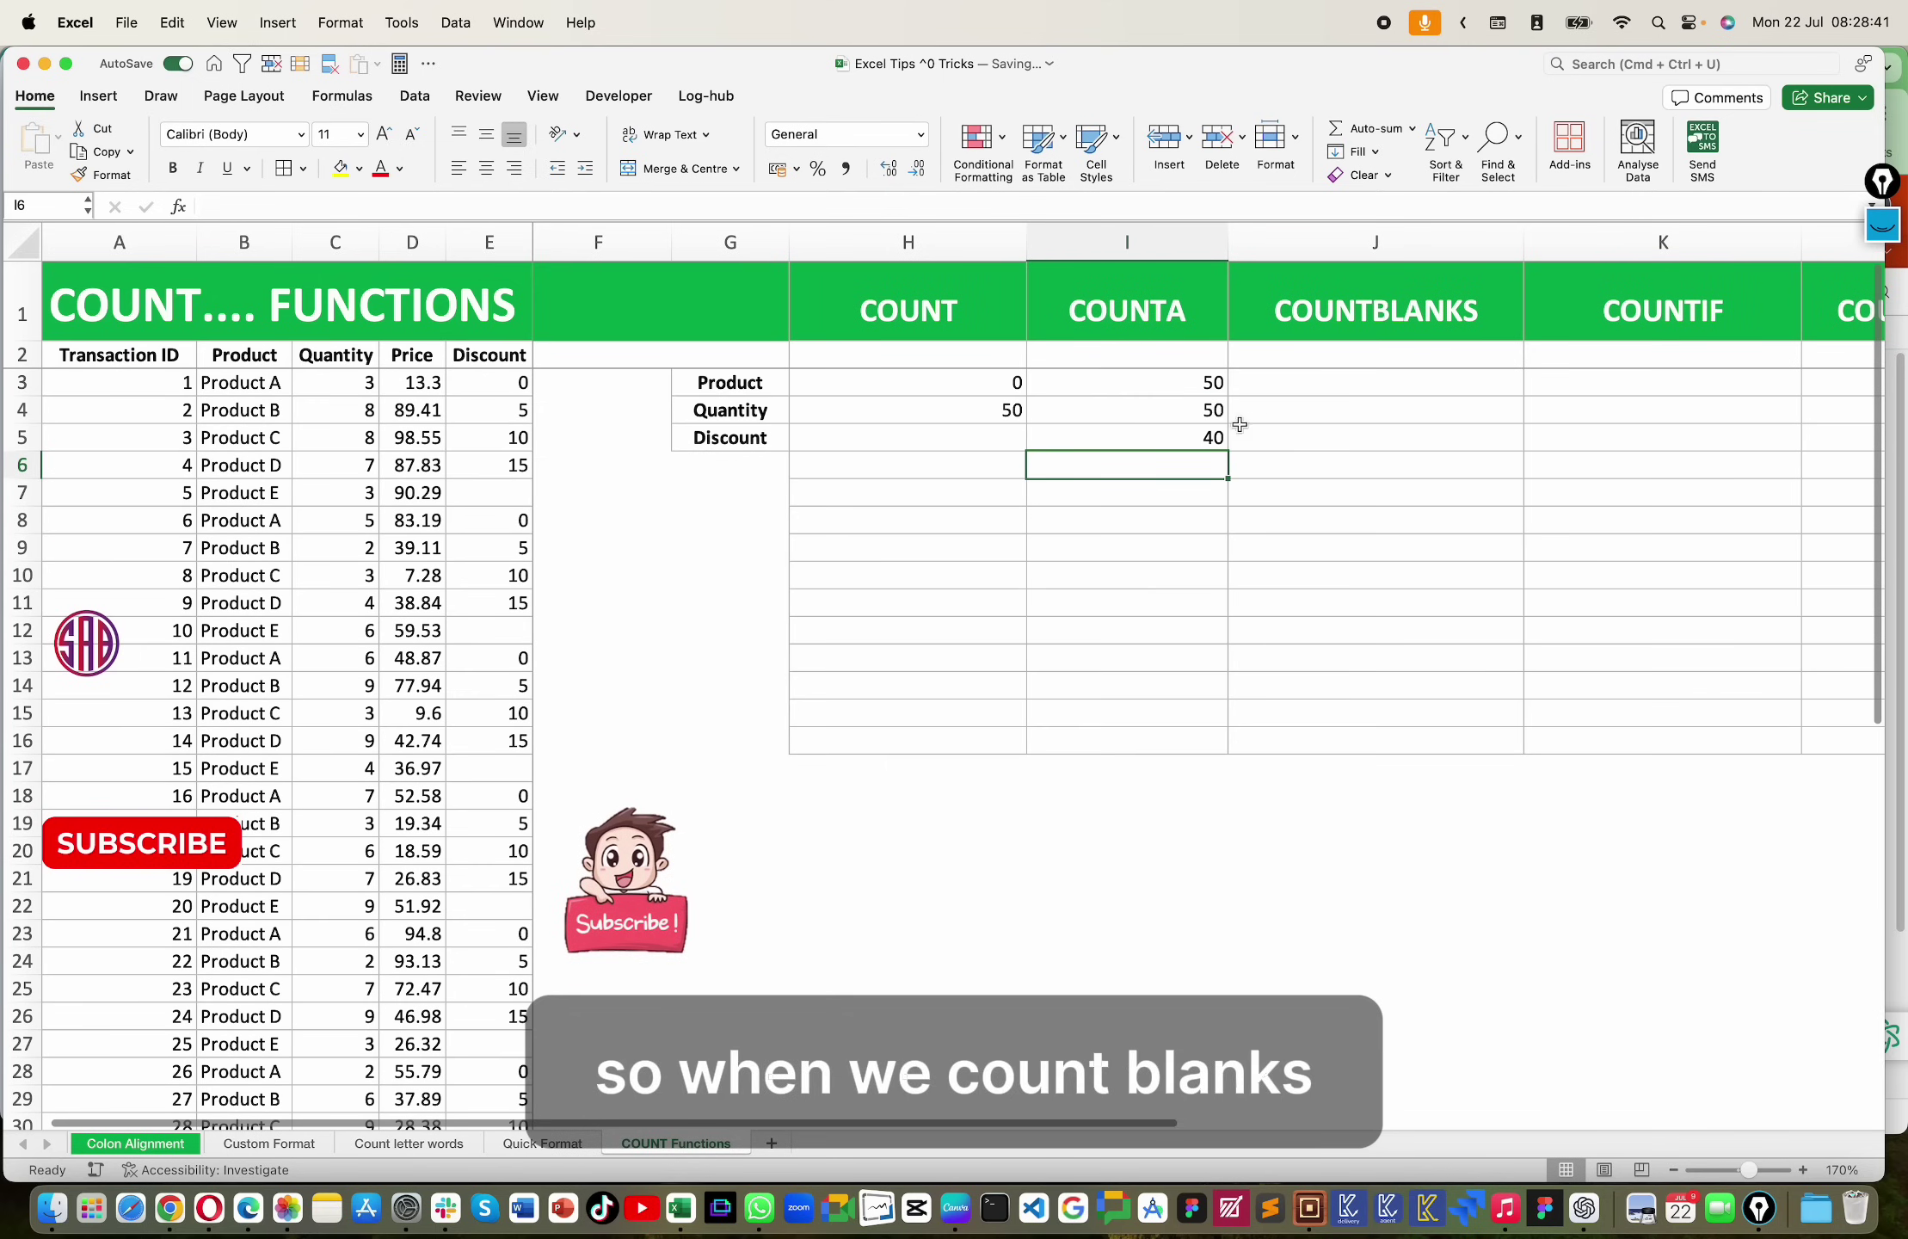
left_click(1209, 442)
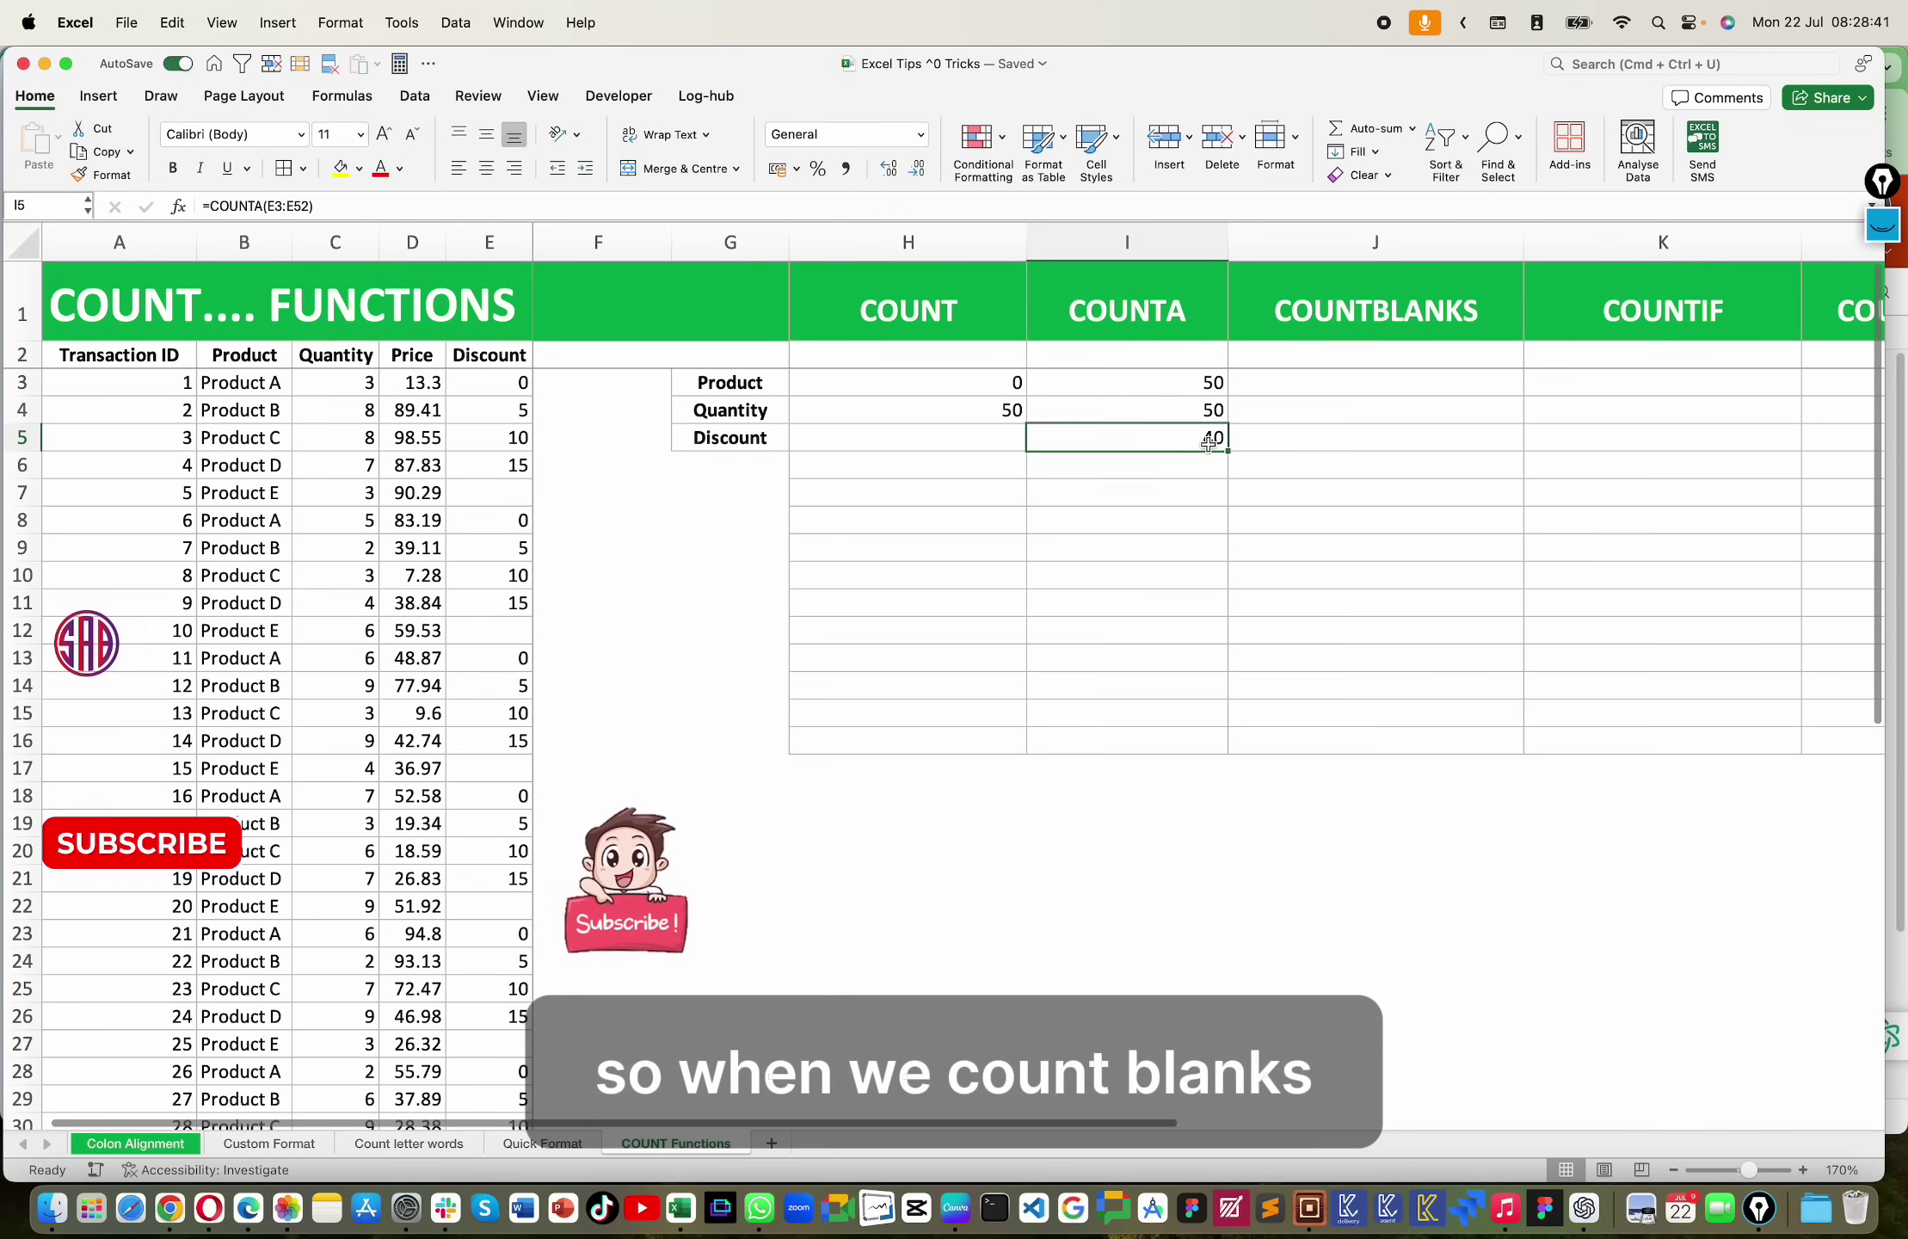
left_click(510, 496)
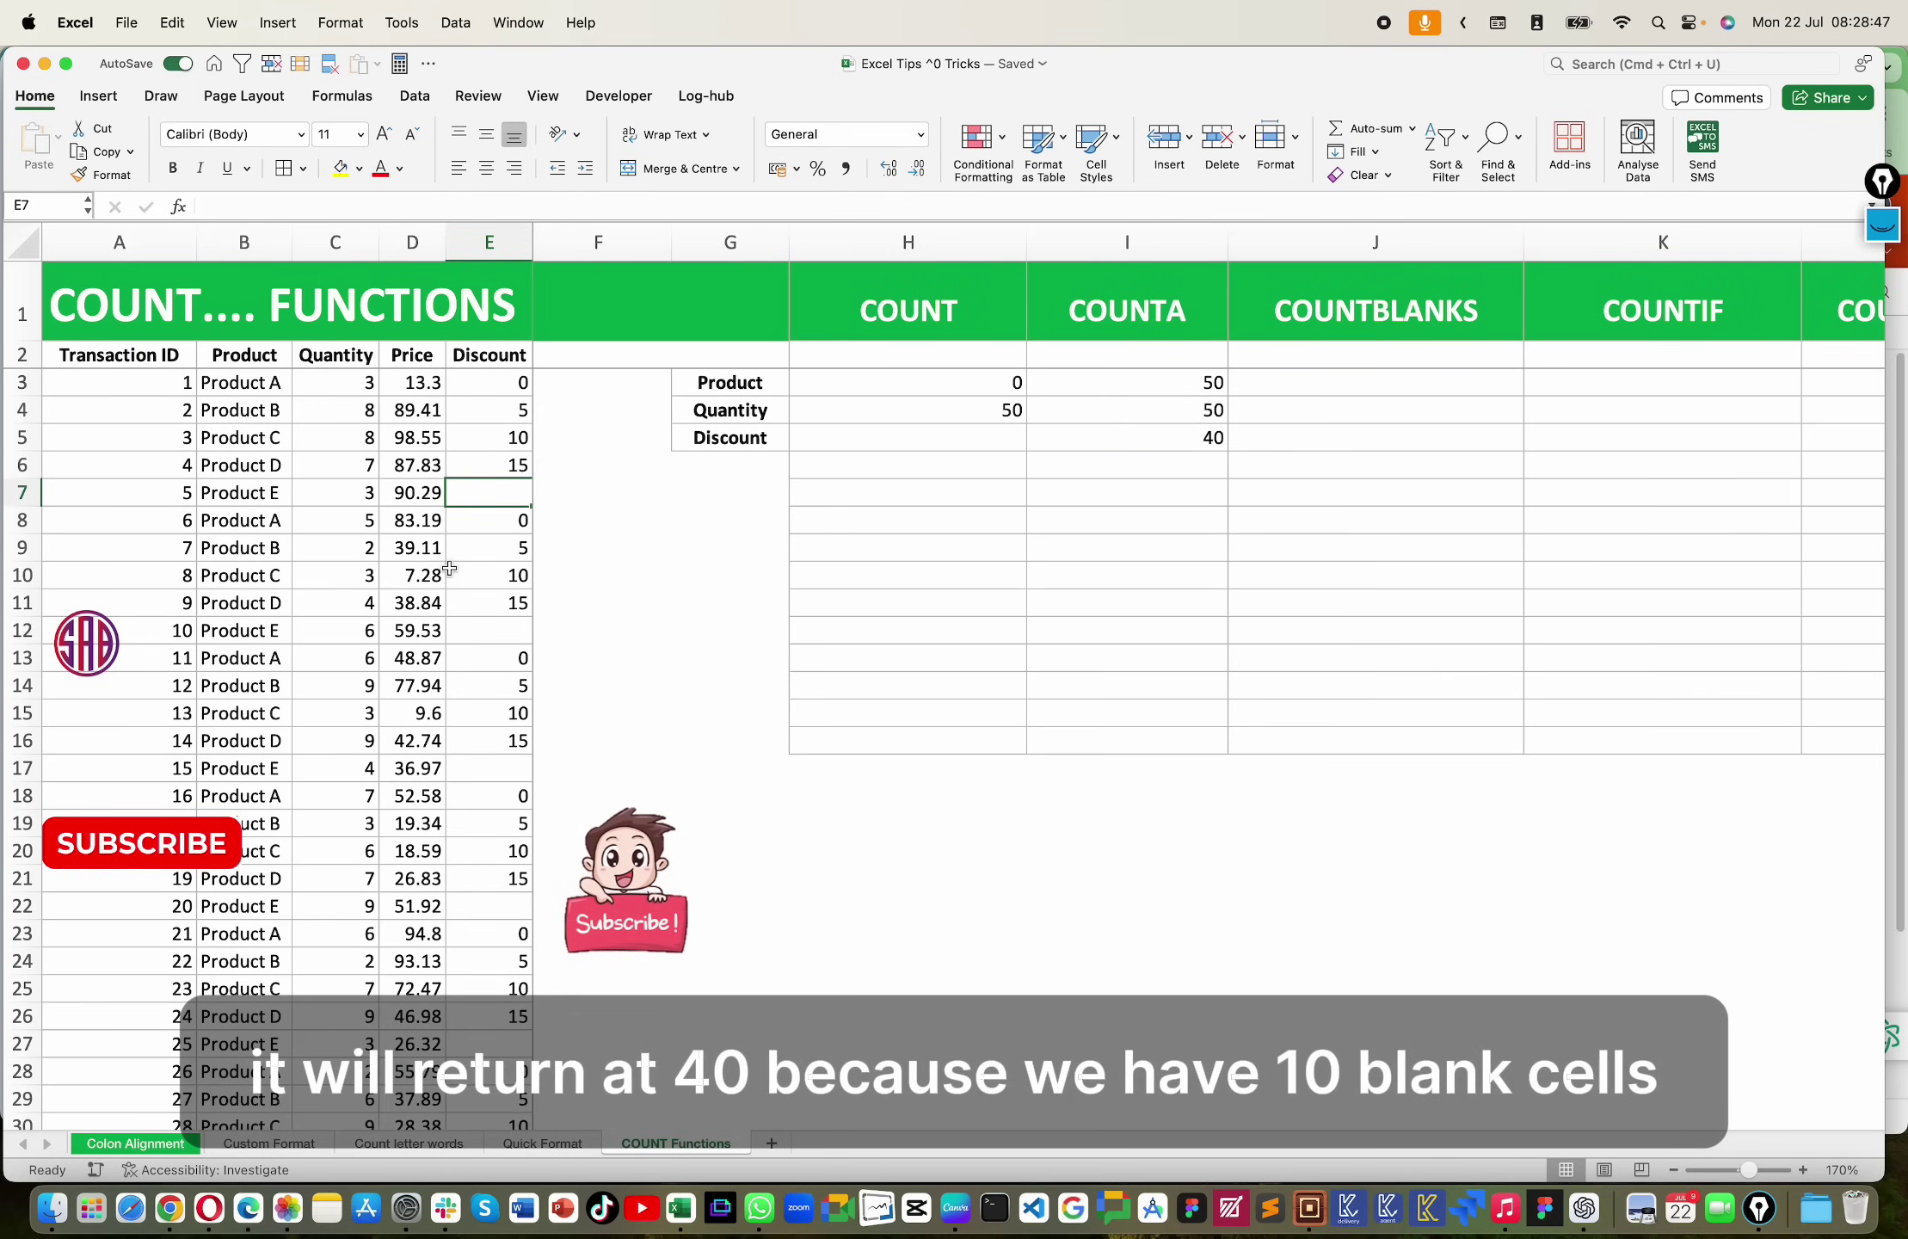
Step: Enter =COUNTBLANK(E3:E52) in J5, counting 10 blank Discount cells
scroll(758, 588, "right", 1)
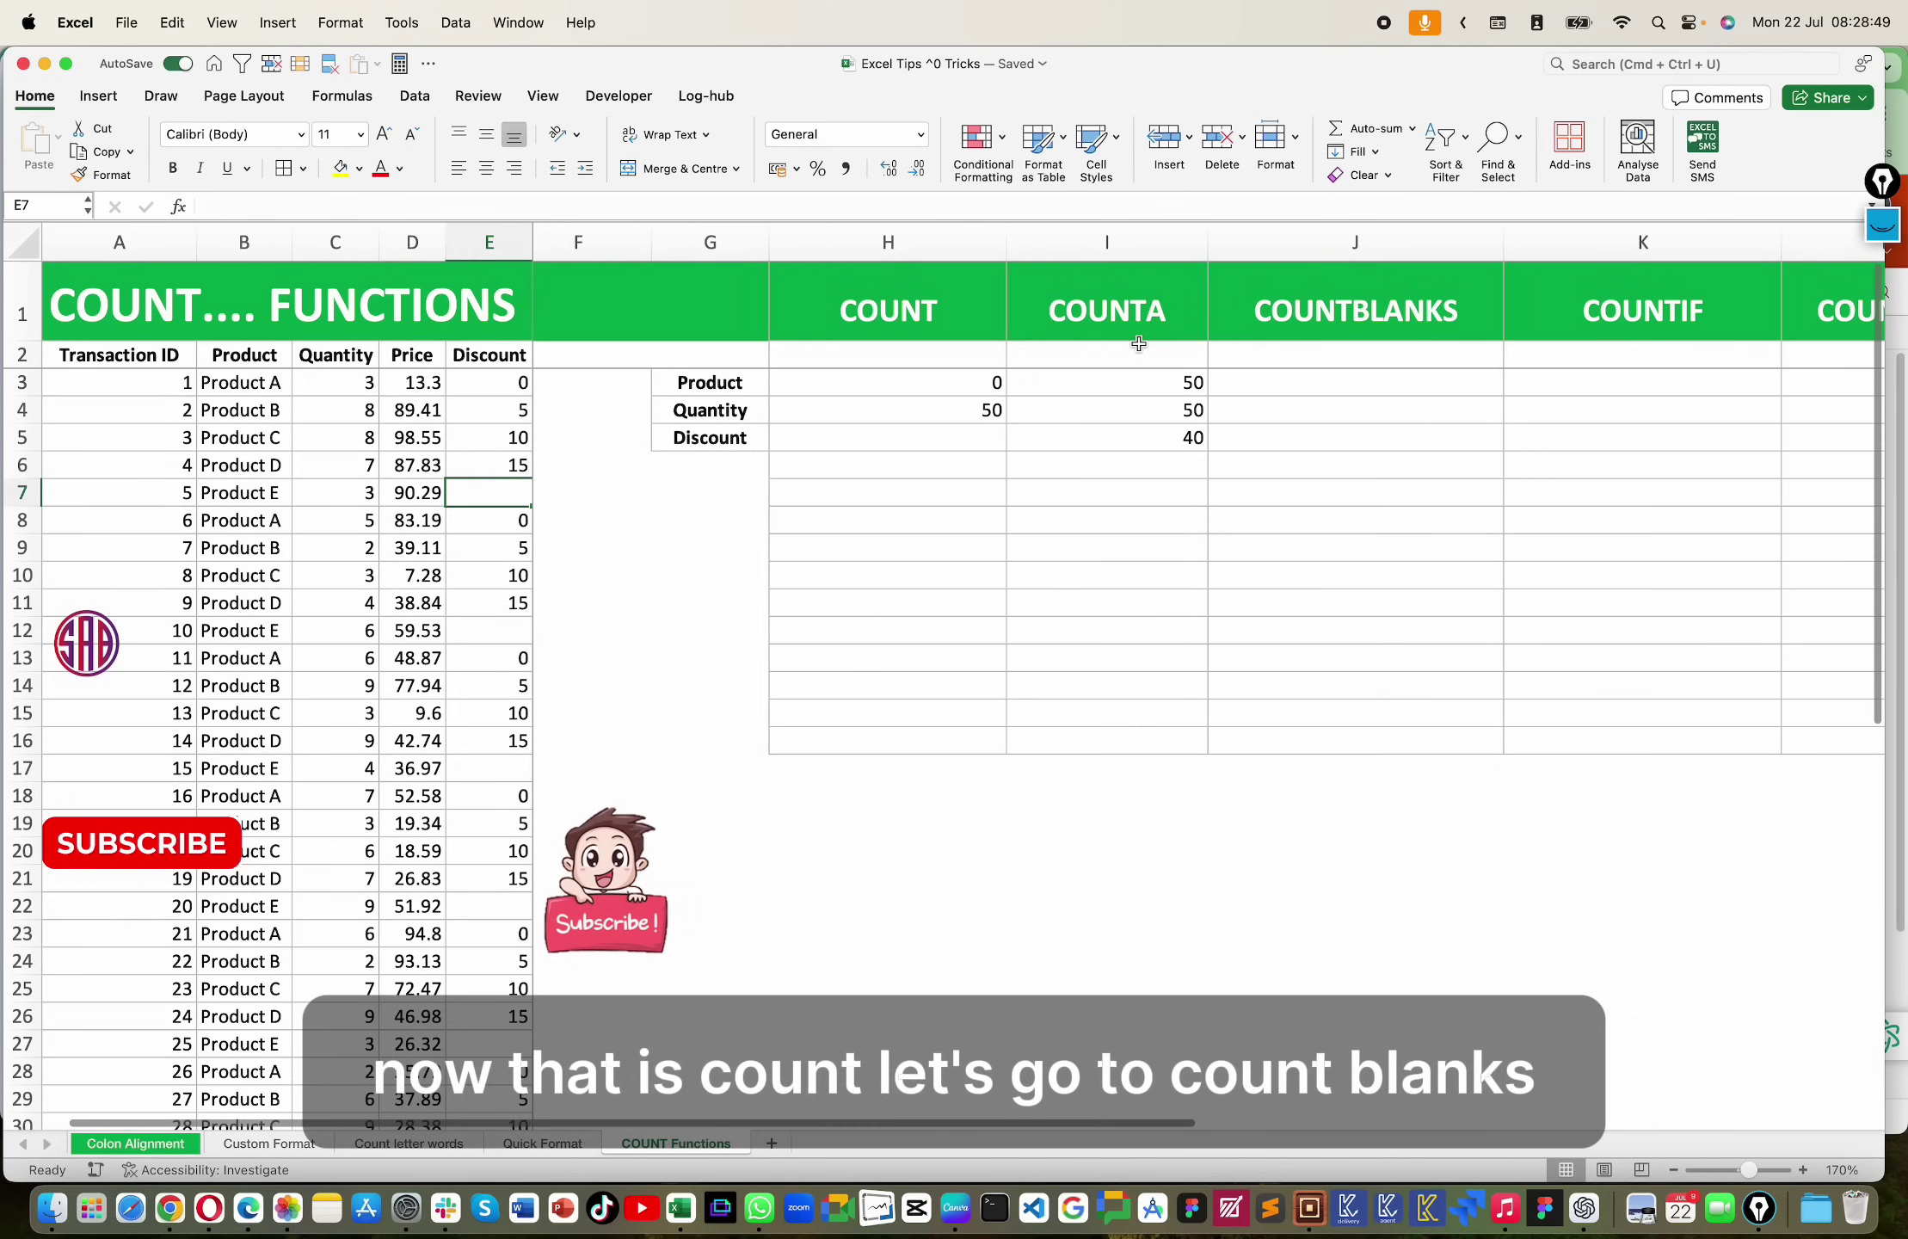
scroll(1086, 383, "right", 5)
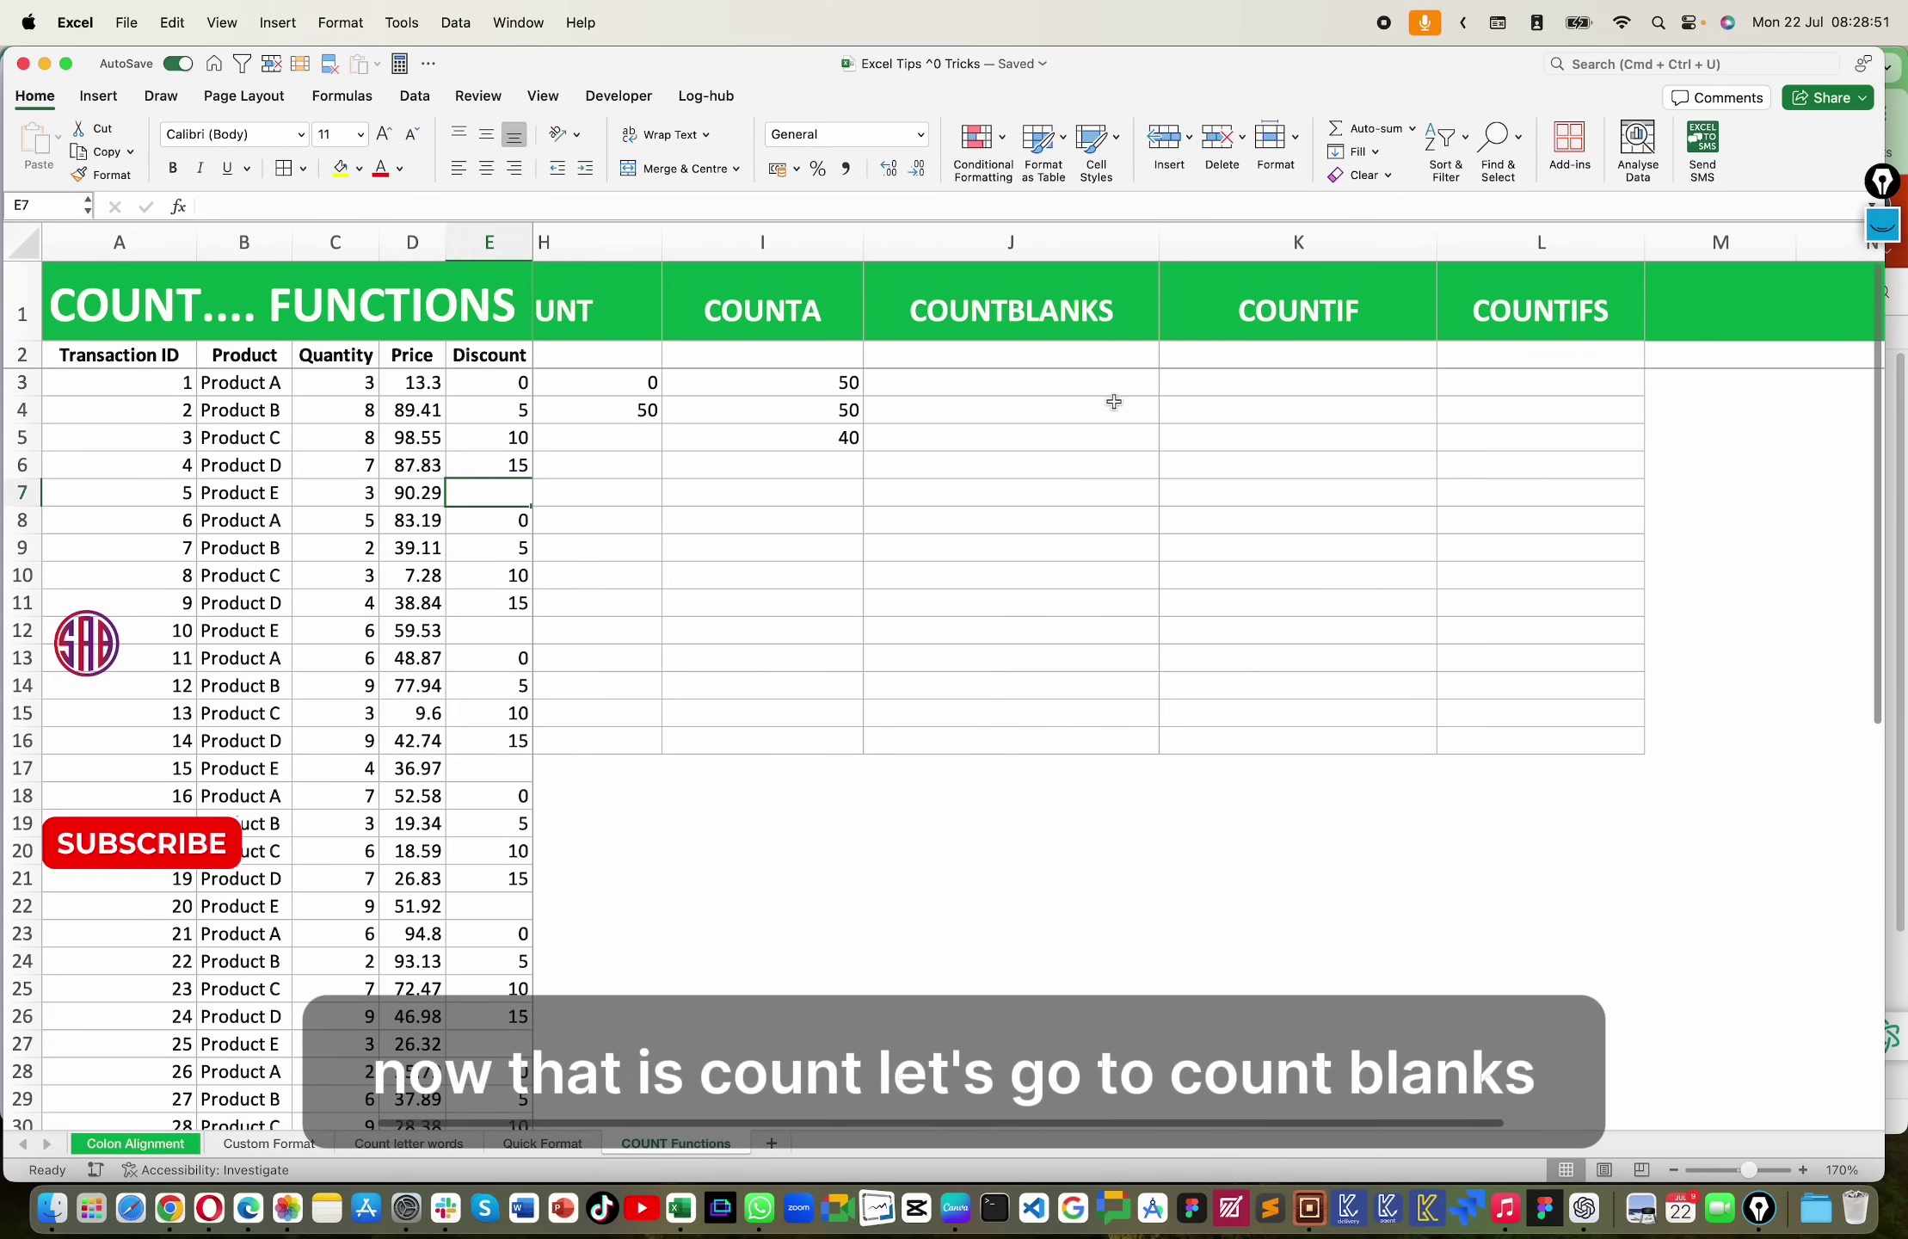
left_click(1017, 428)
scroll(1048, 489, "left", 3)
scroll(1045, 499, "right", 5)
scroll(1040, 526, "left", 2)
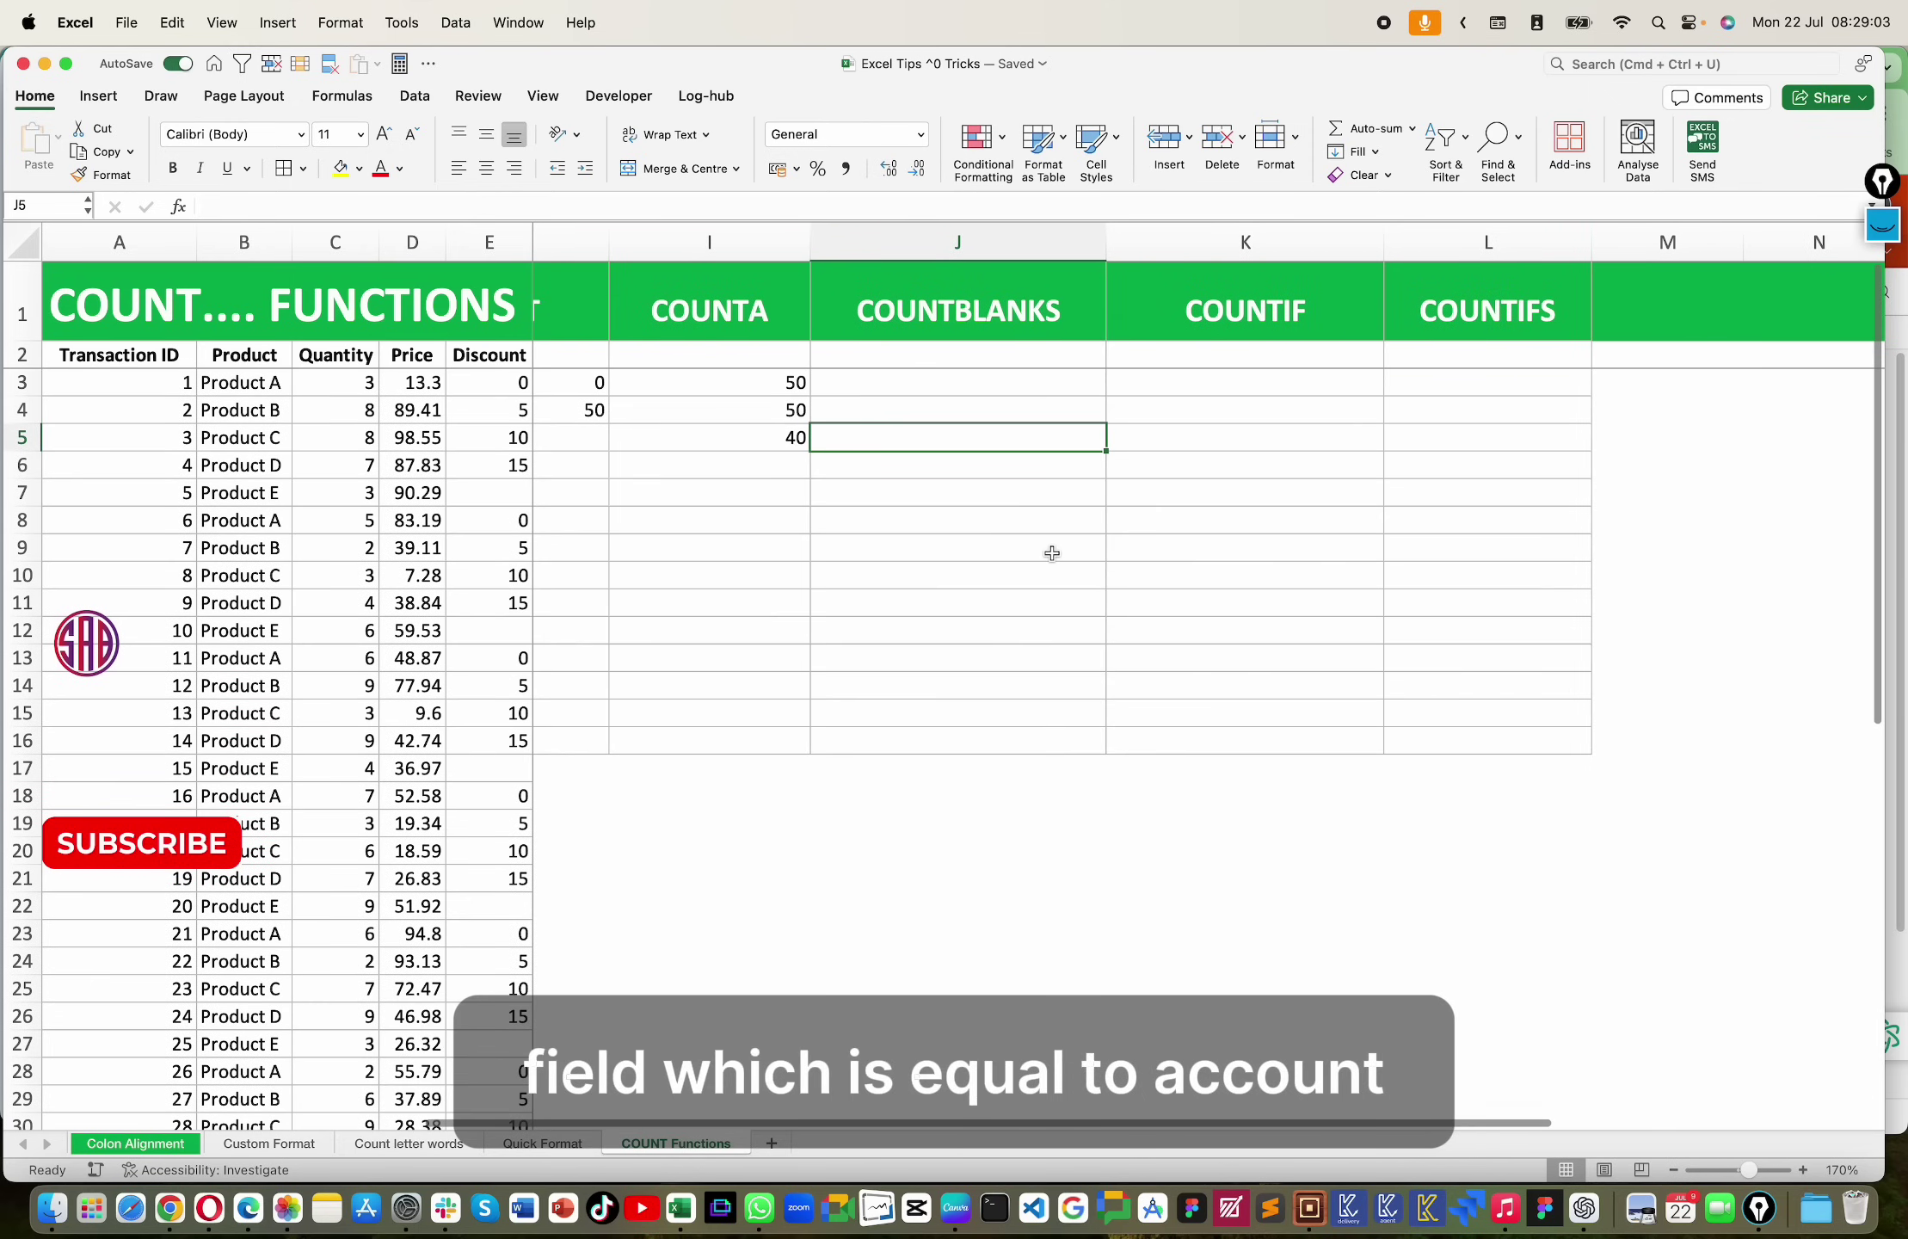
type("=count")
key("Down")
key("Down")
key("Down")
key("Tab")
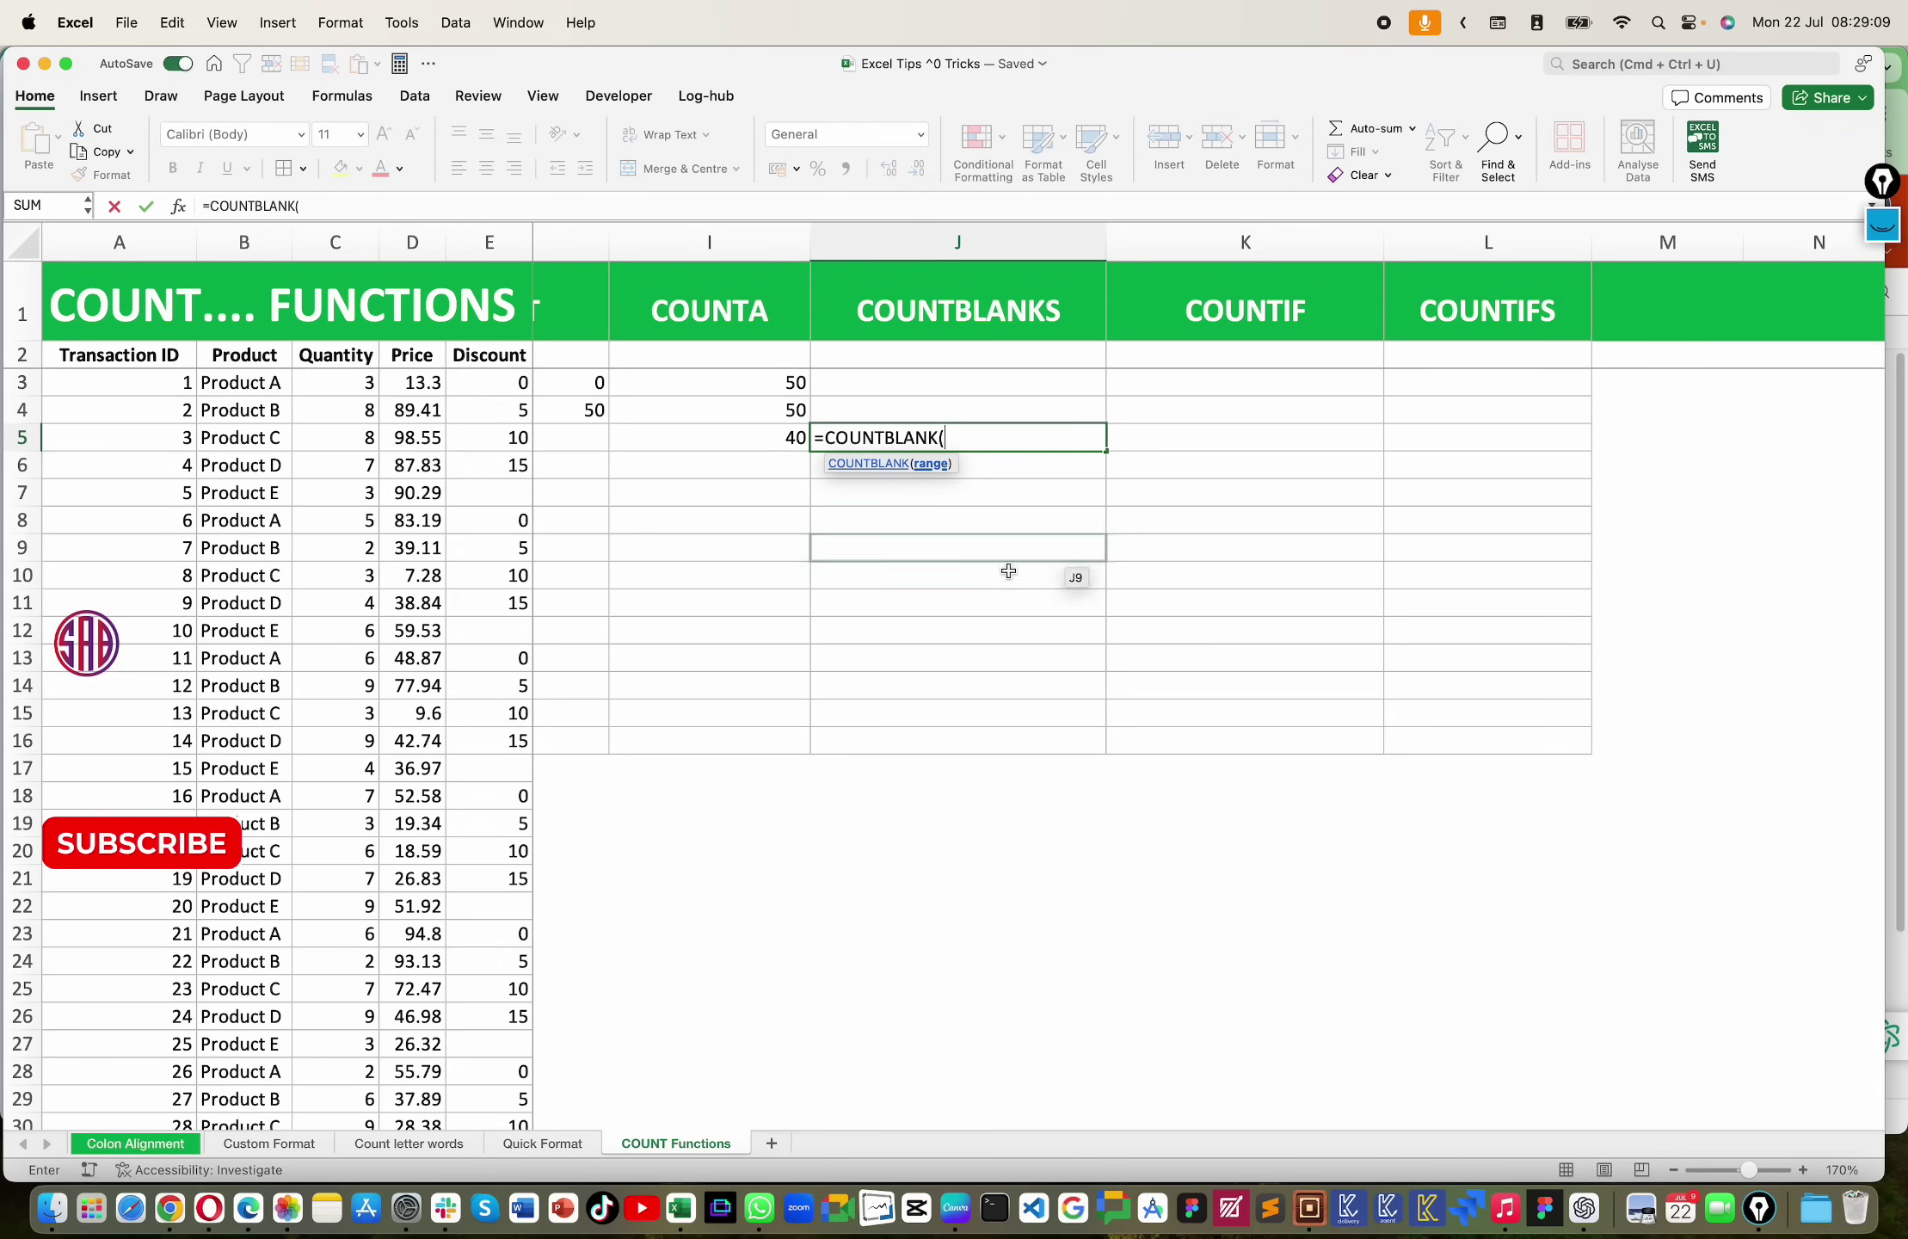
left_click_drag(511, 384, 501, 521)
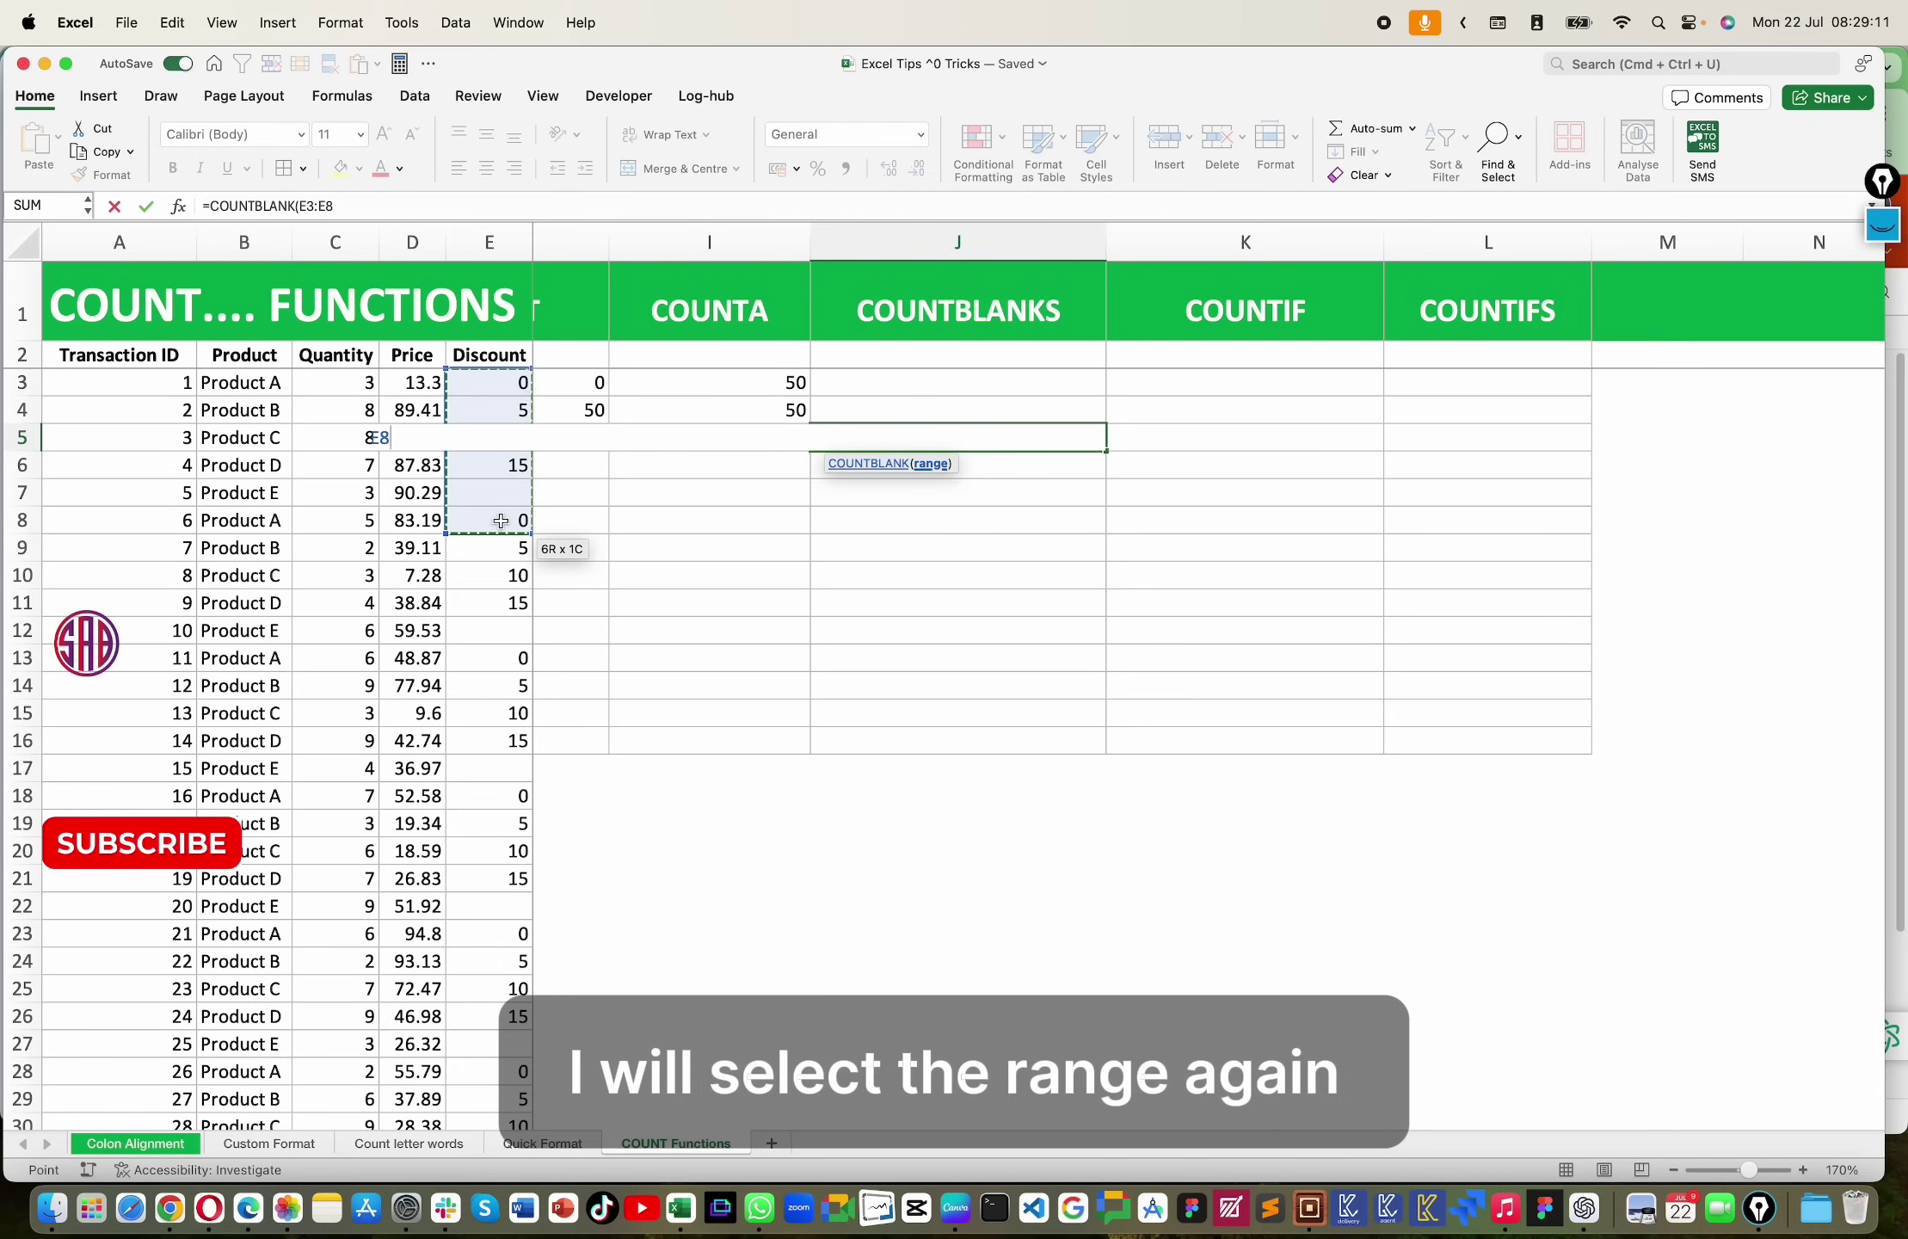
scroll(639, 793, "down", 10)
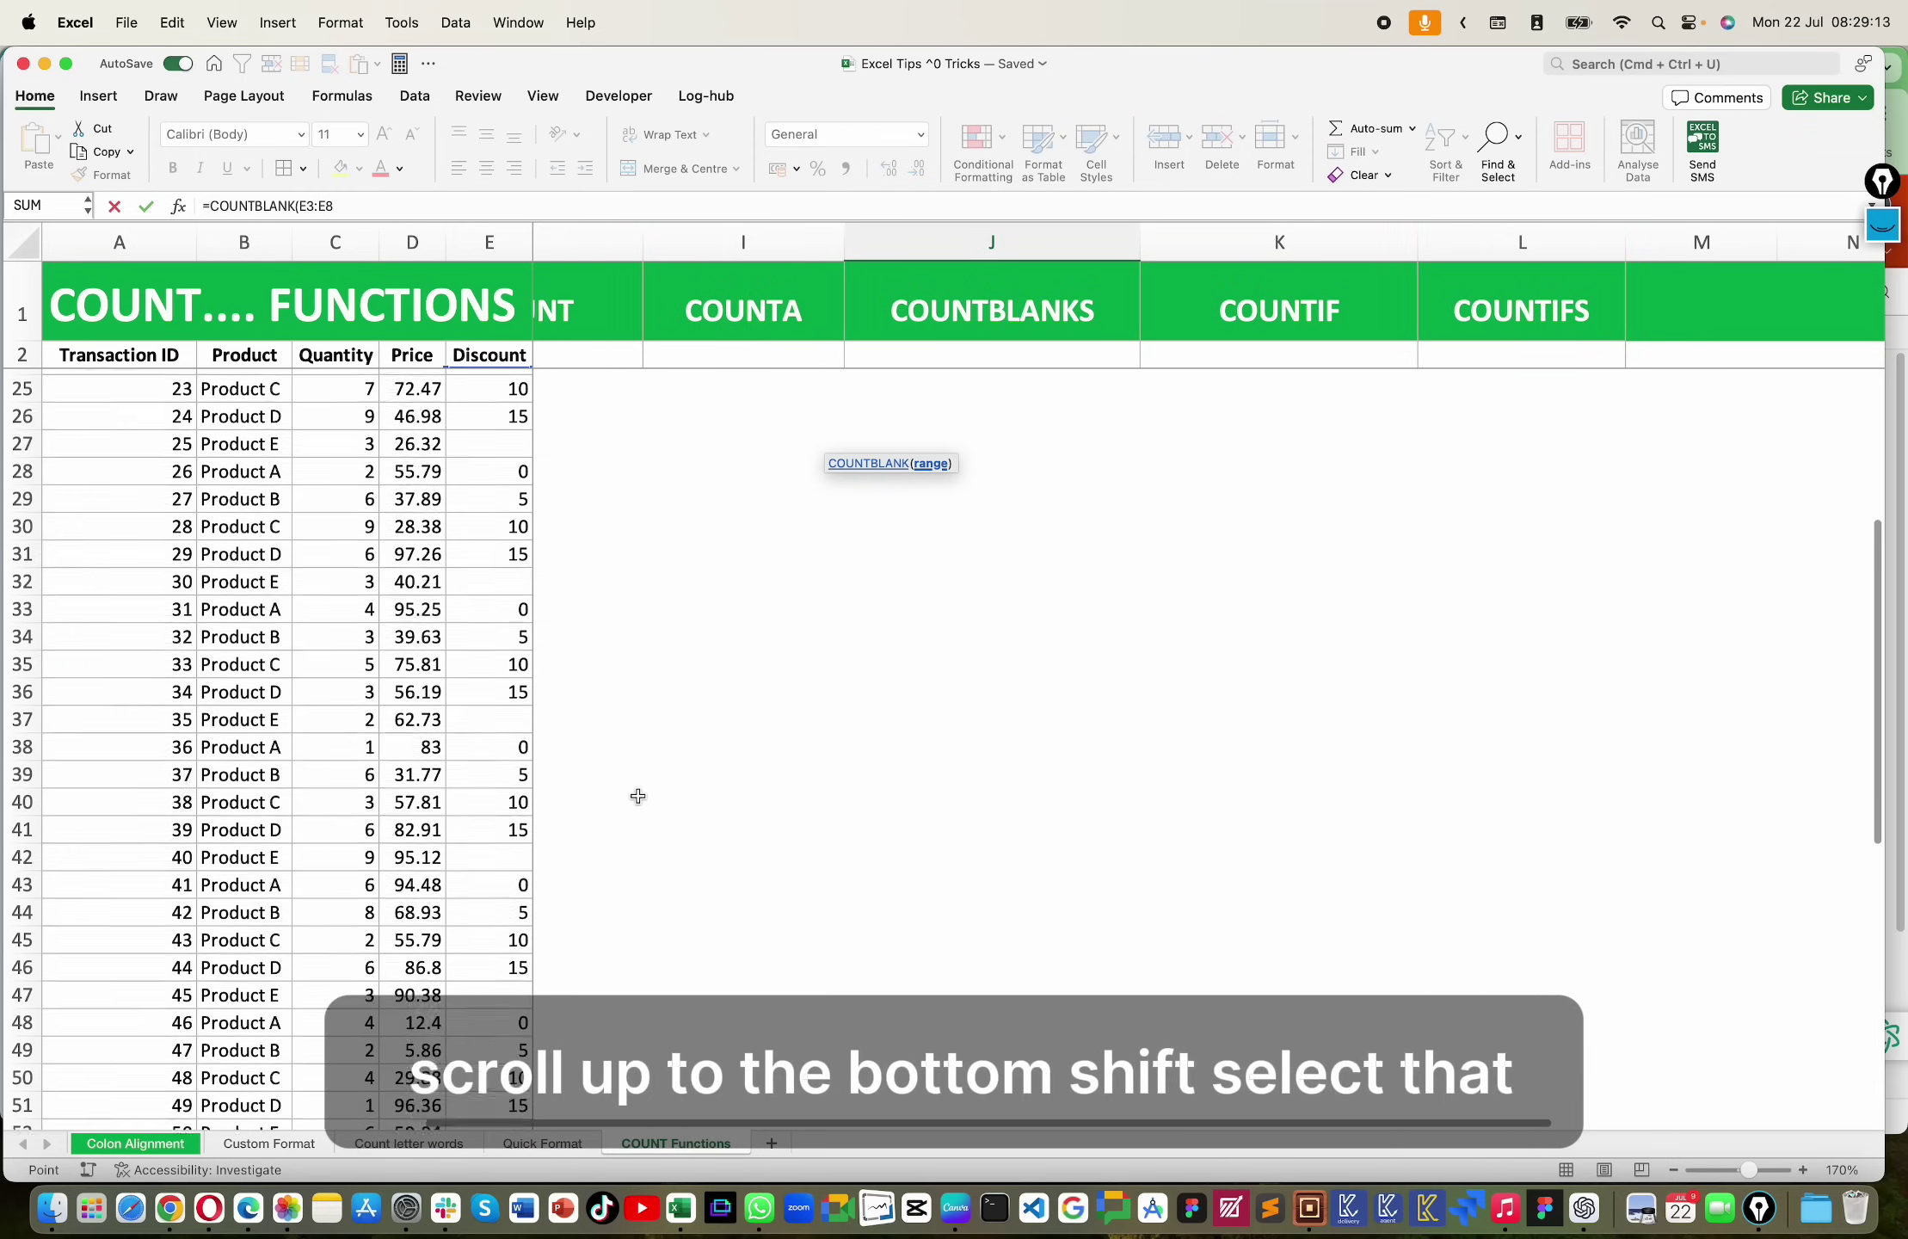
scroll(639, 795, "down", 1)
left_click(481, 978, "shift")
key("Return")
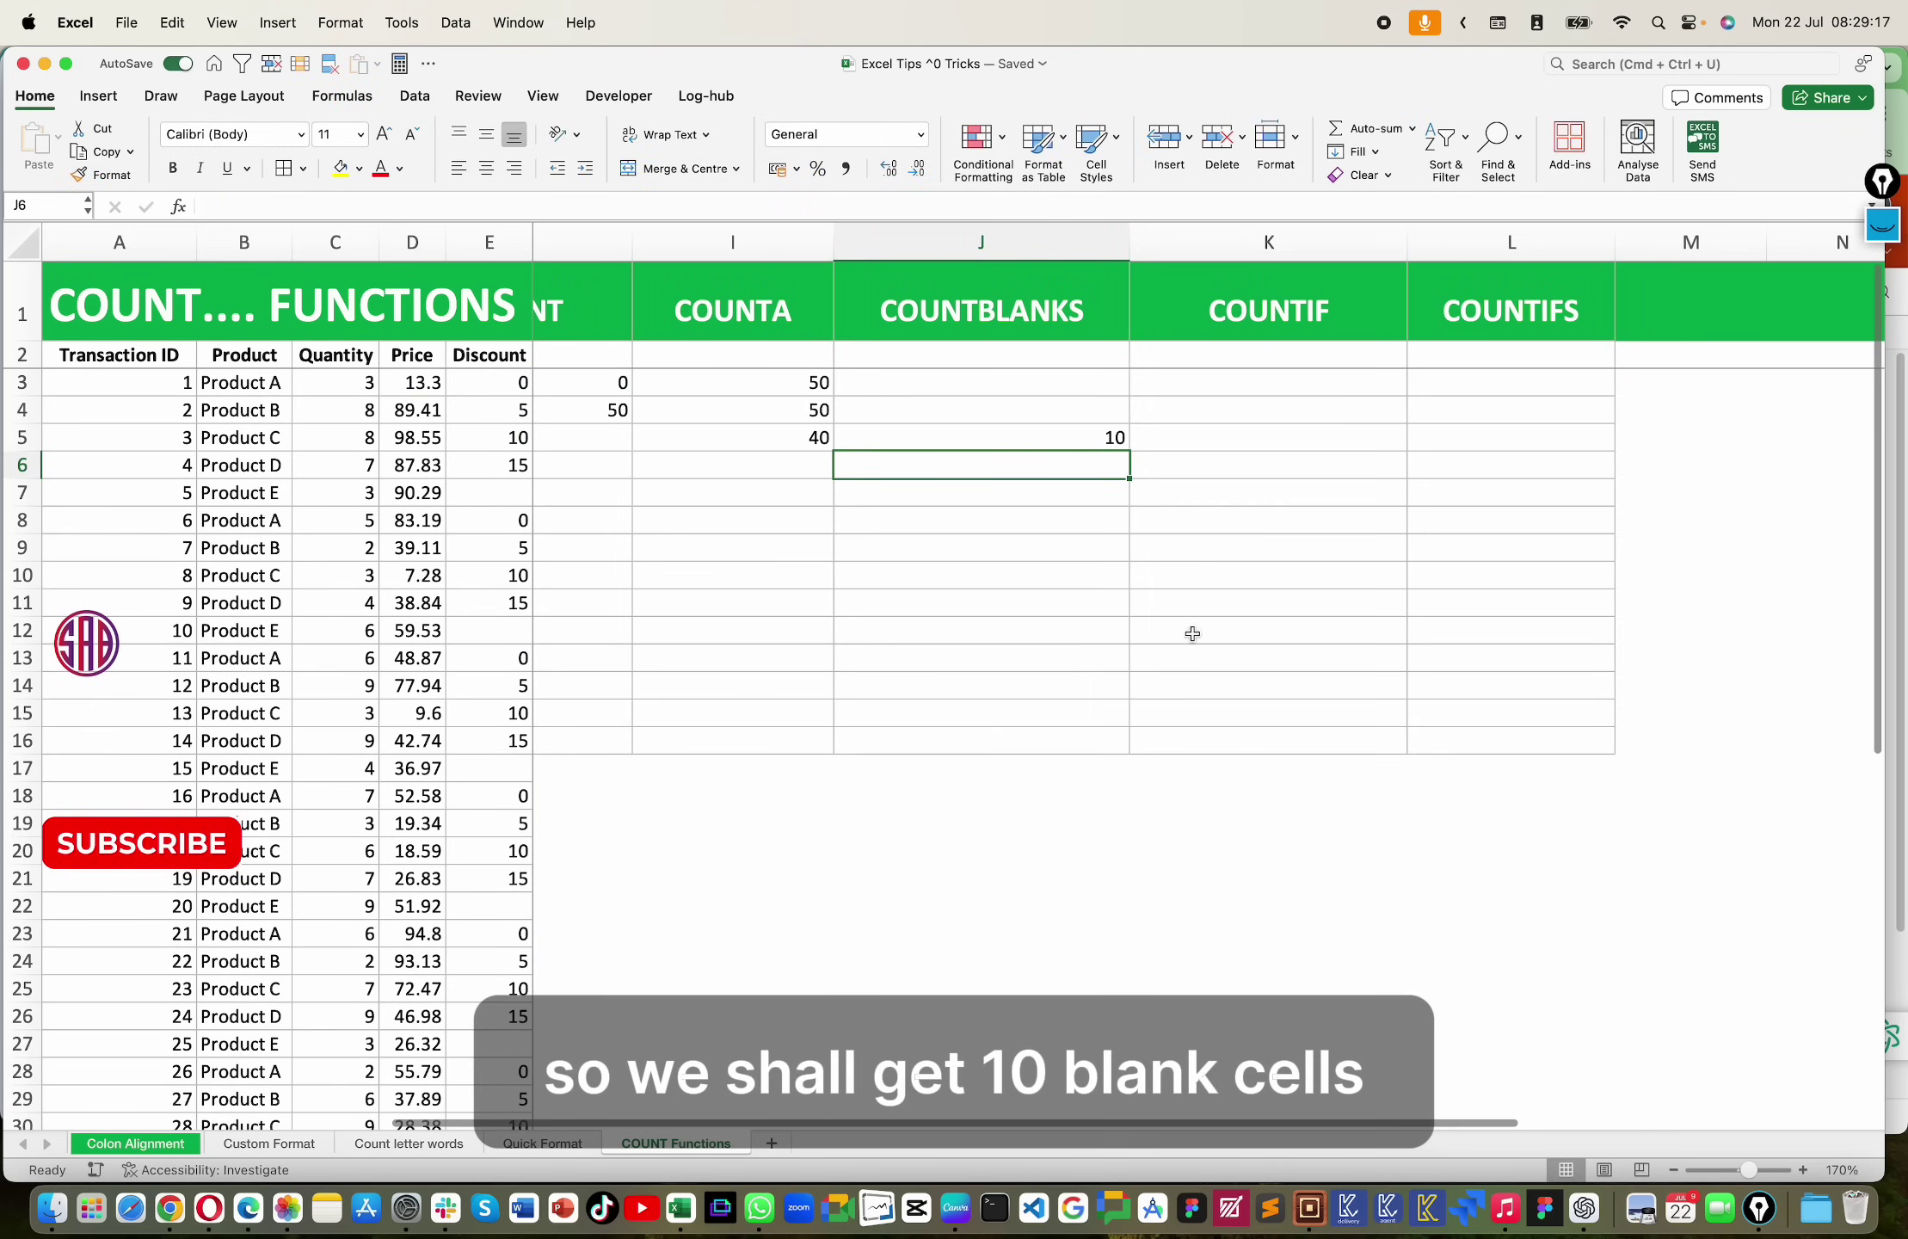
Step: Compare J5's COUNTBLANK result with the COUNTA formula in I5
left_click(1100, 437)
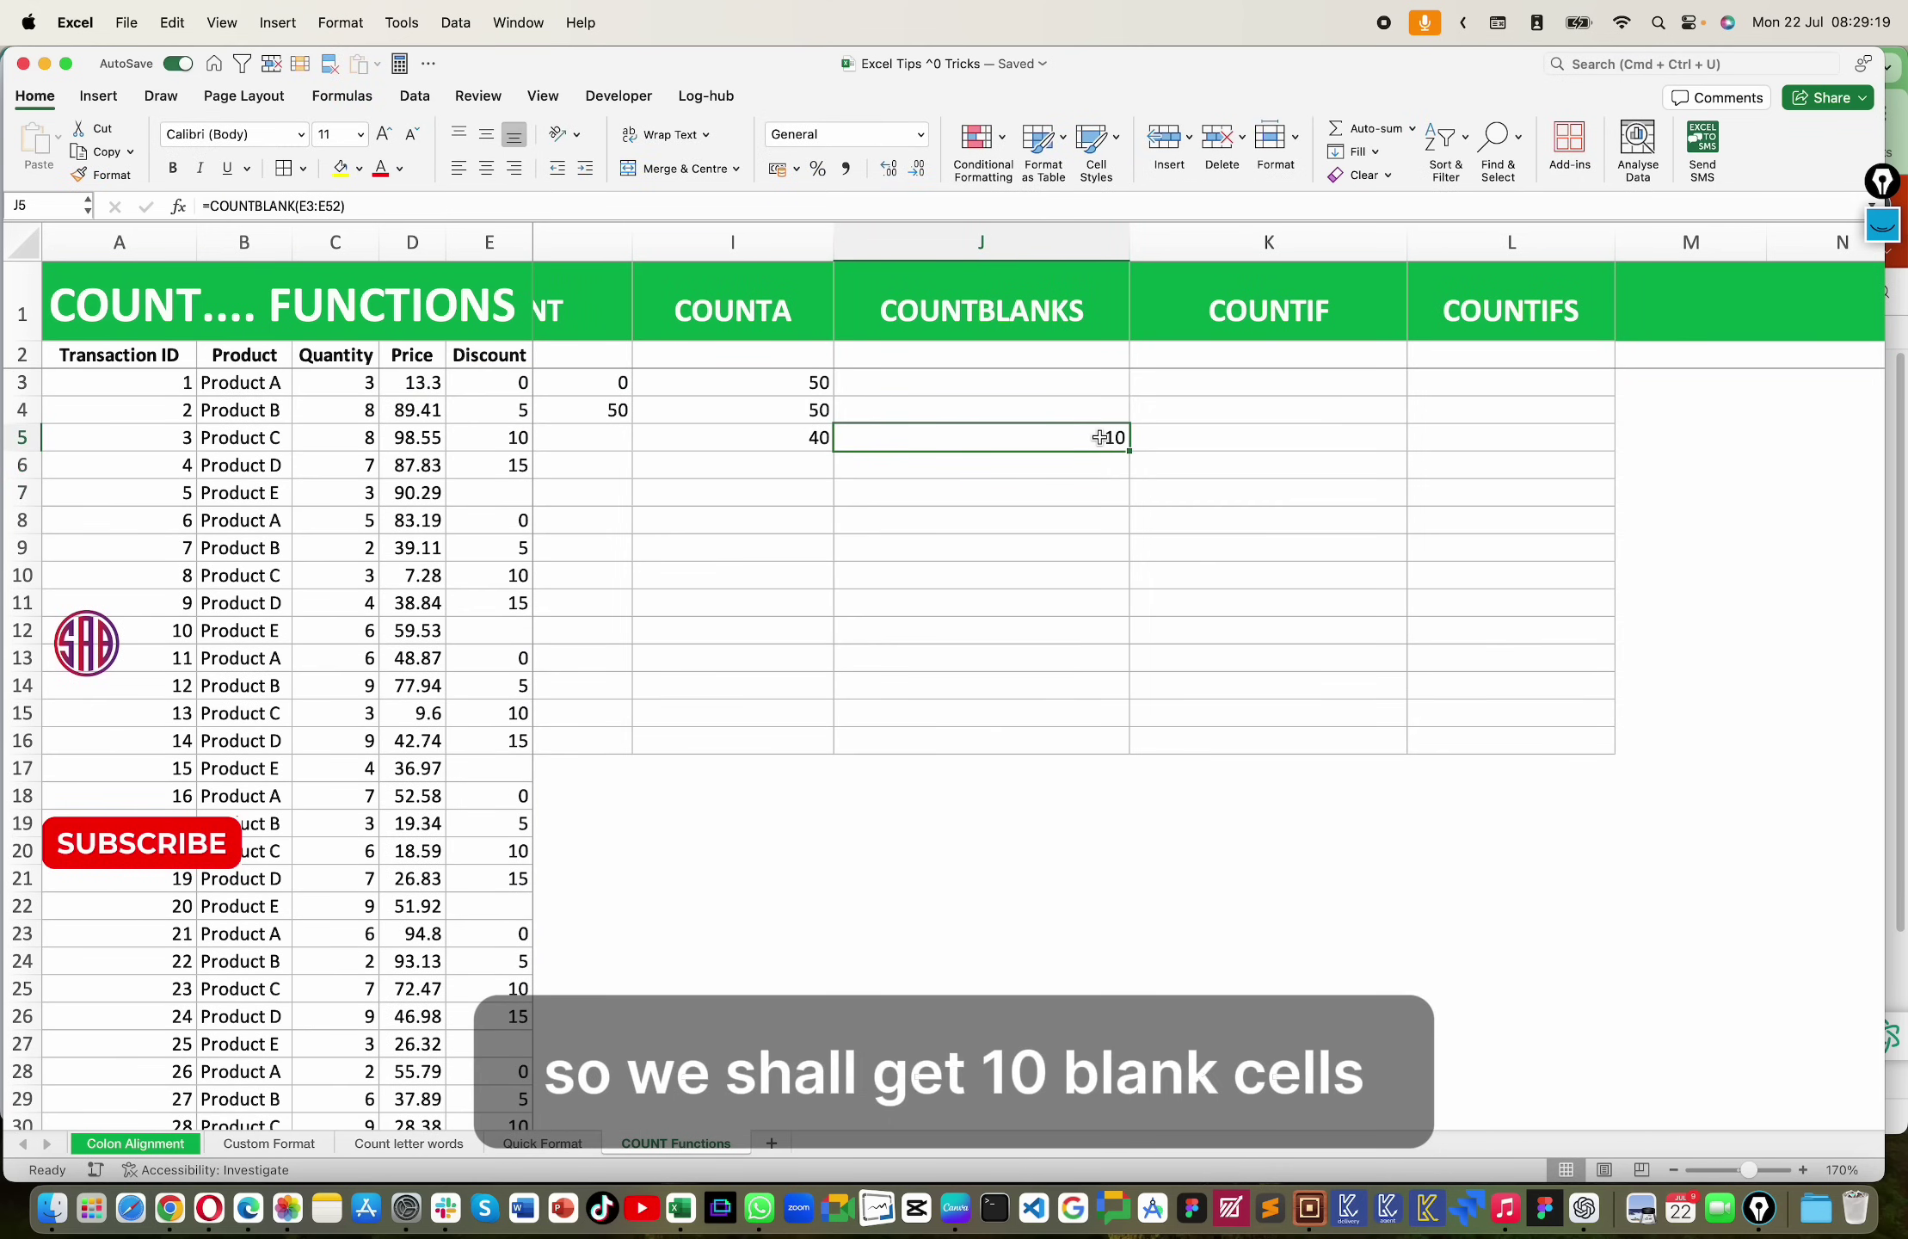
left_click(800, 437)
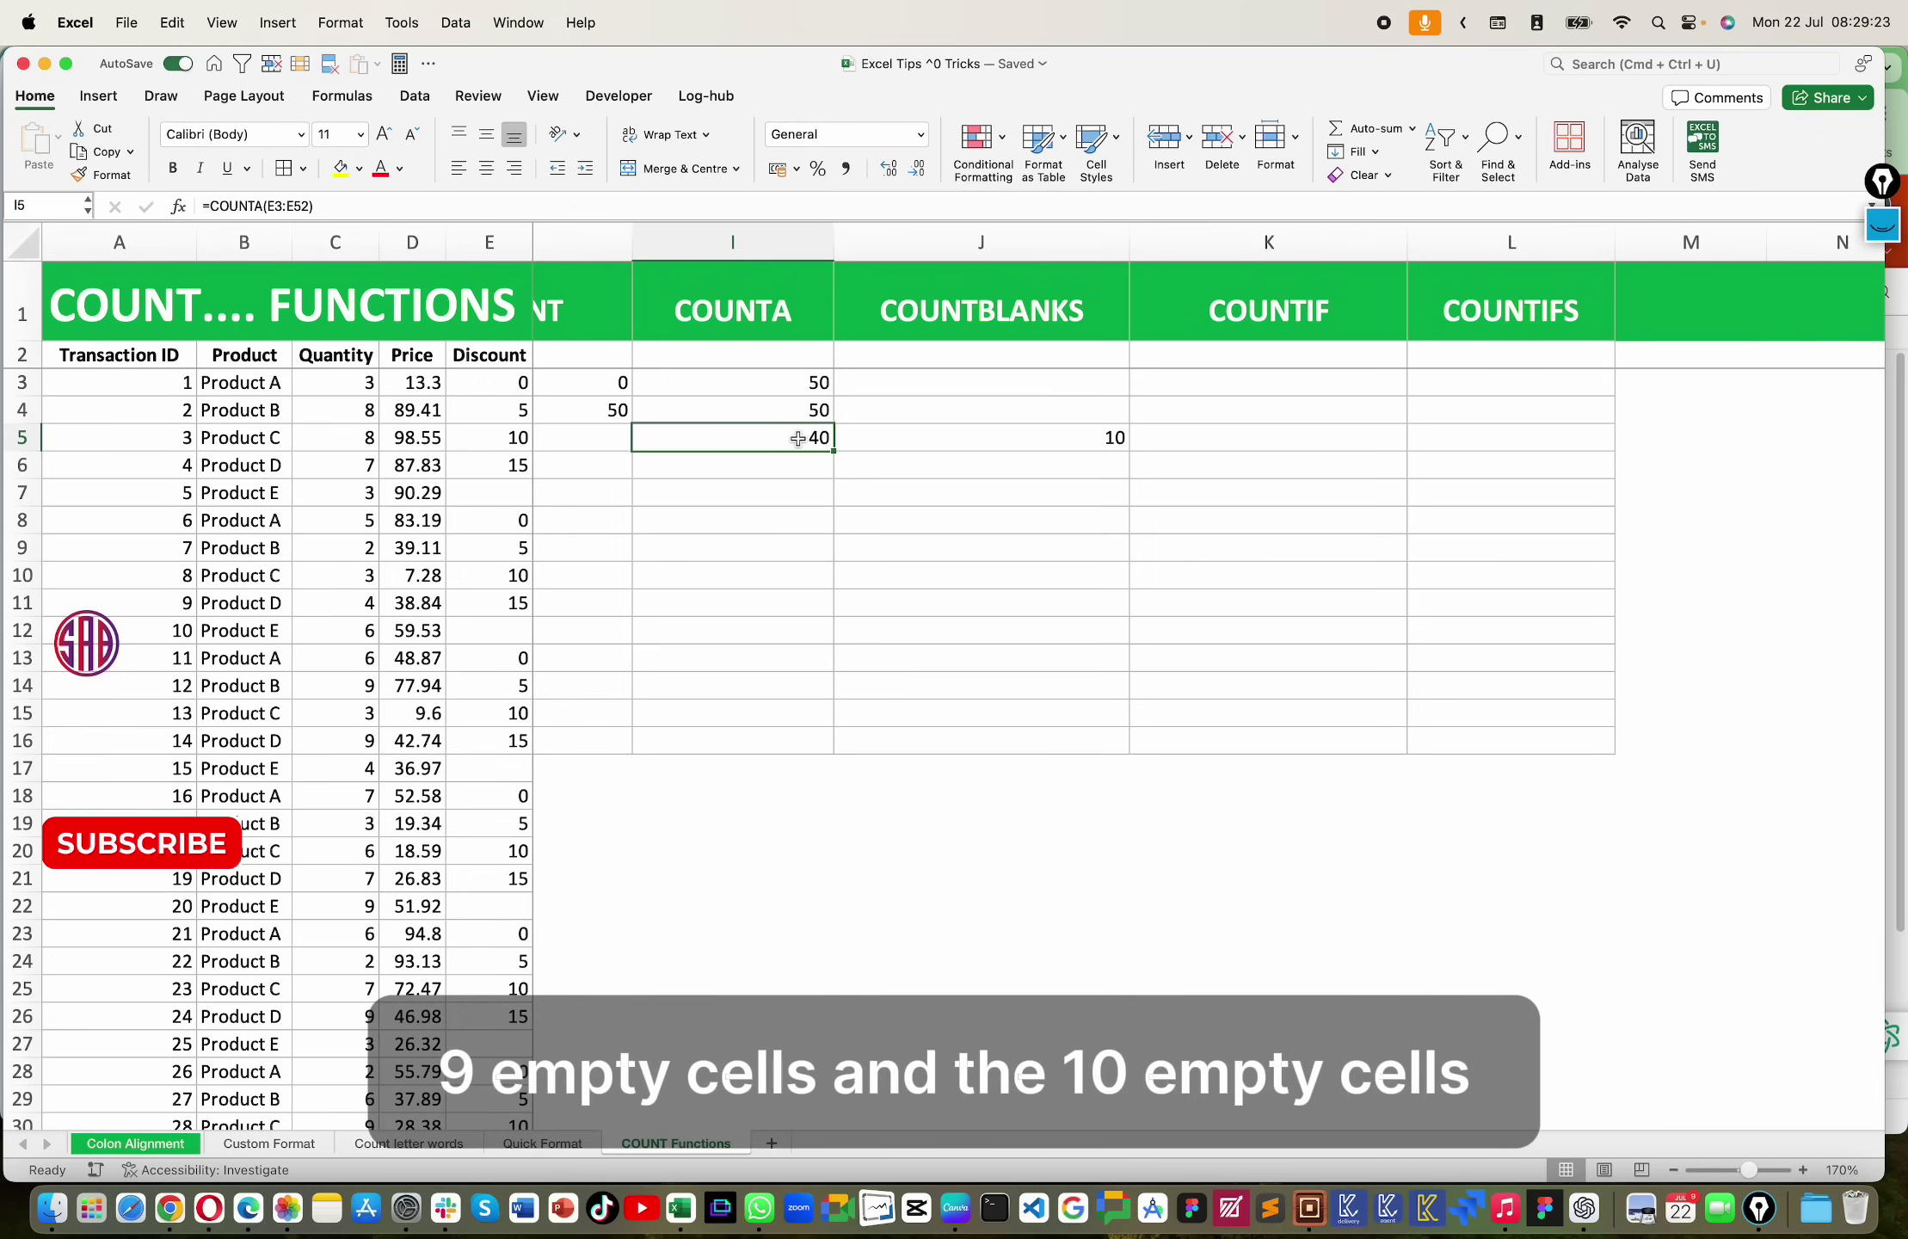
left_click(1082, 439)
scroll(1082, 437, "right", 3)
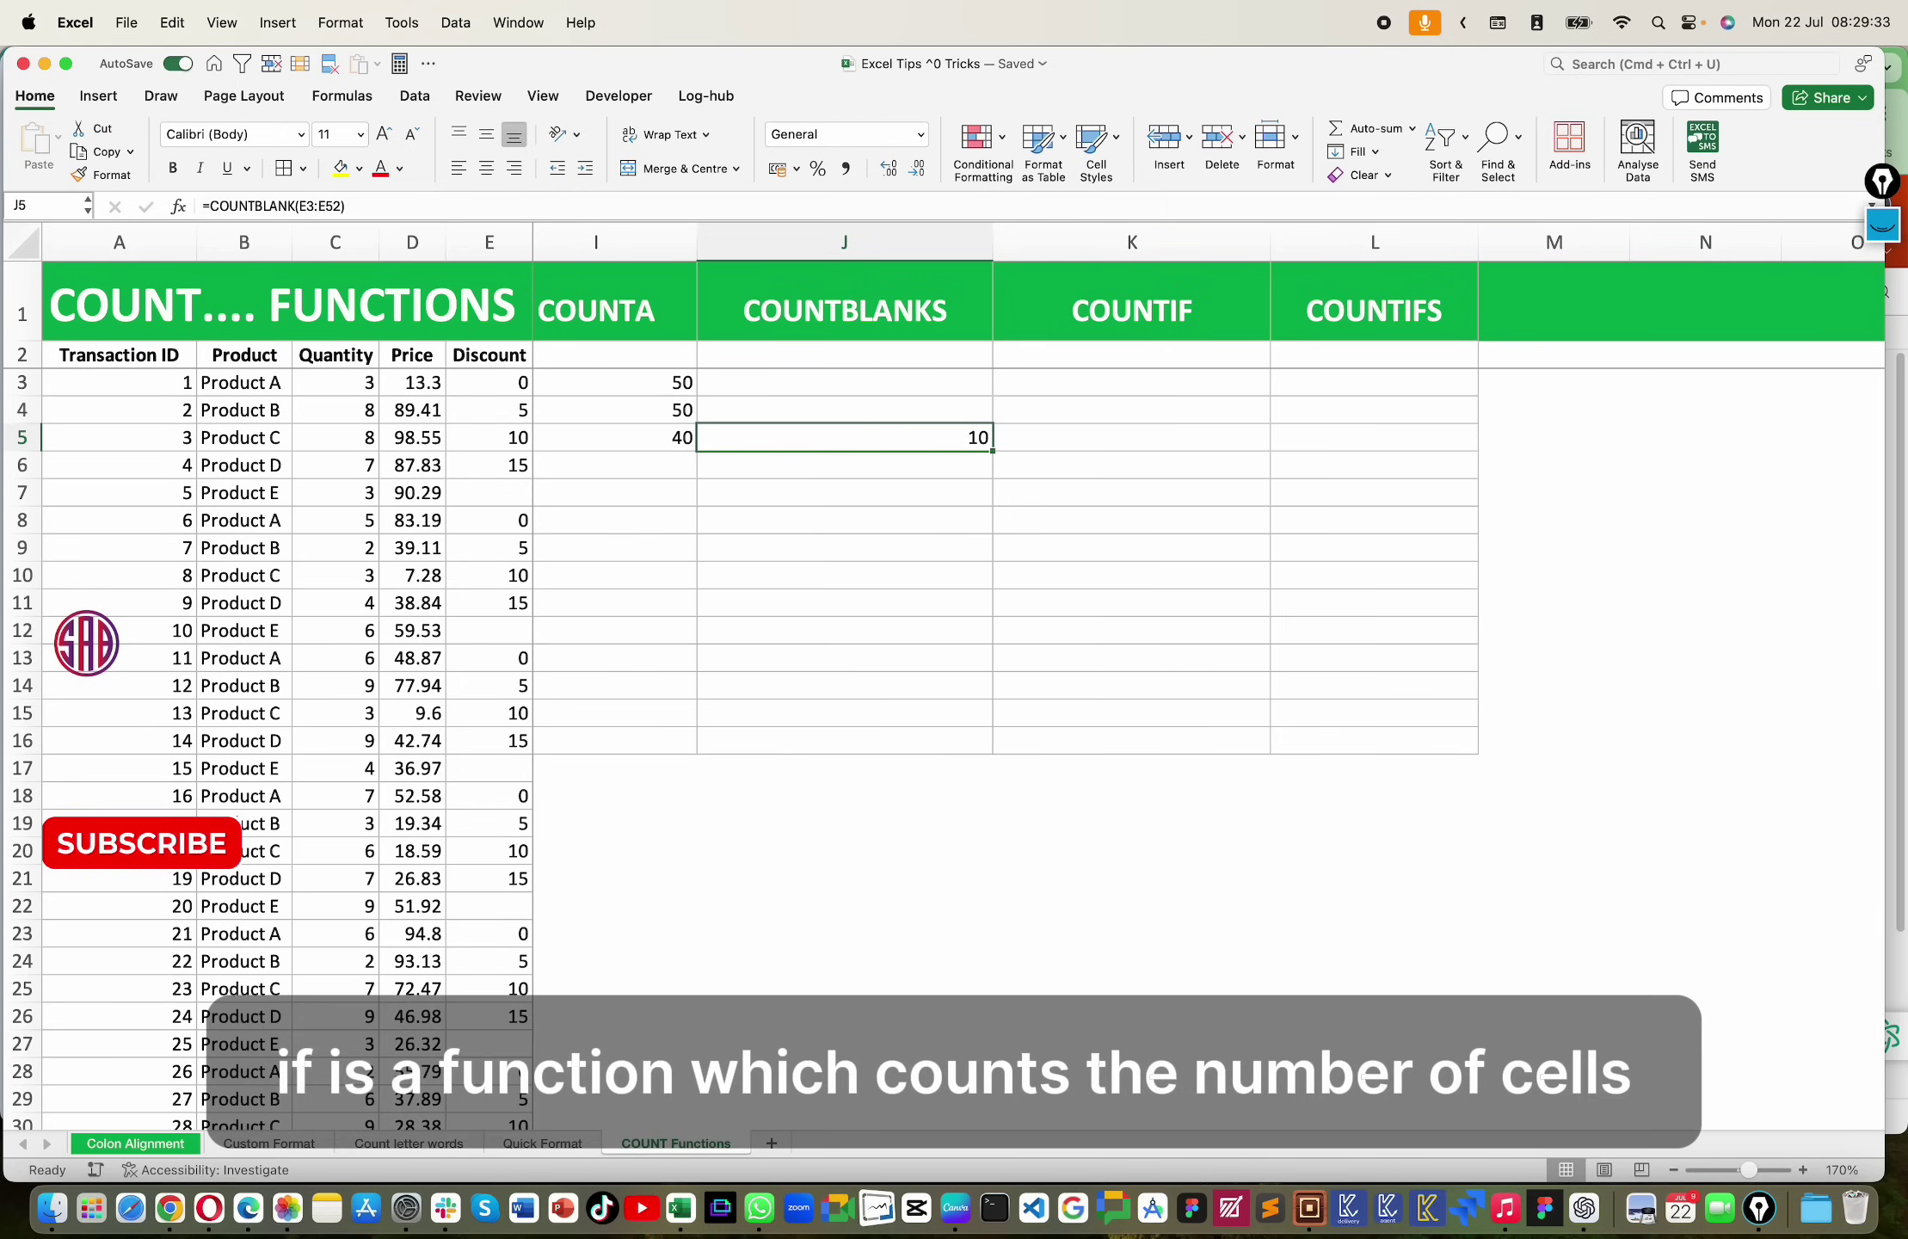
left_click(835, 497)
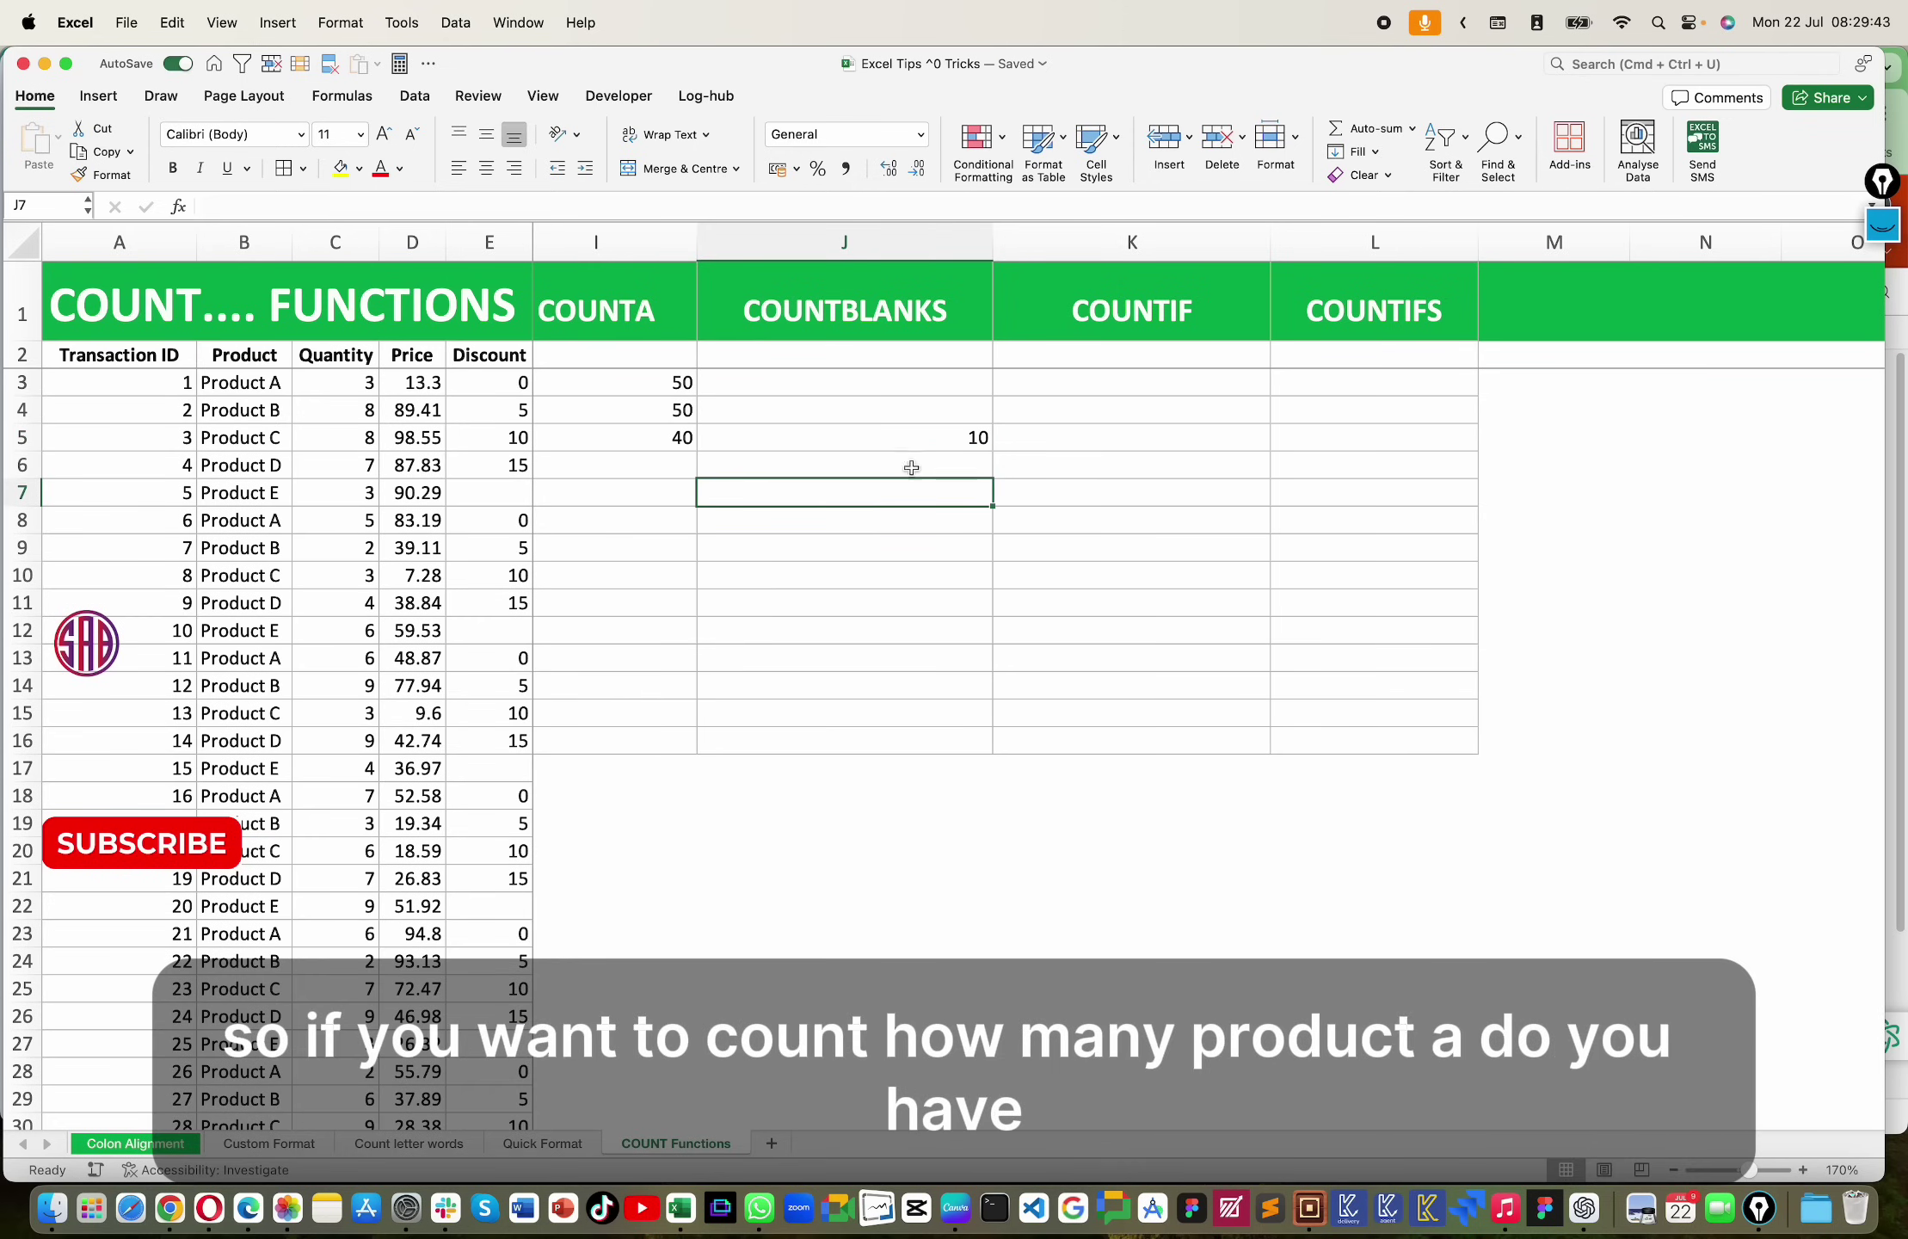
left_click(270, 385)
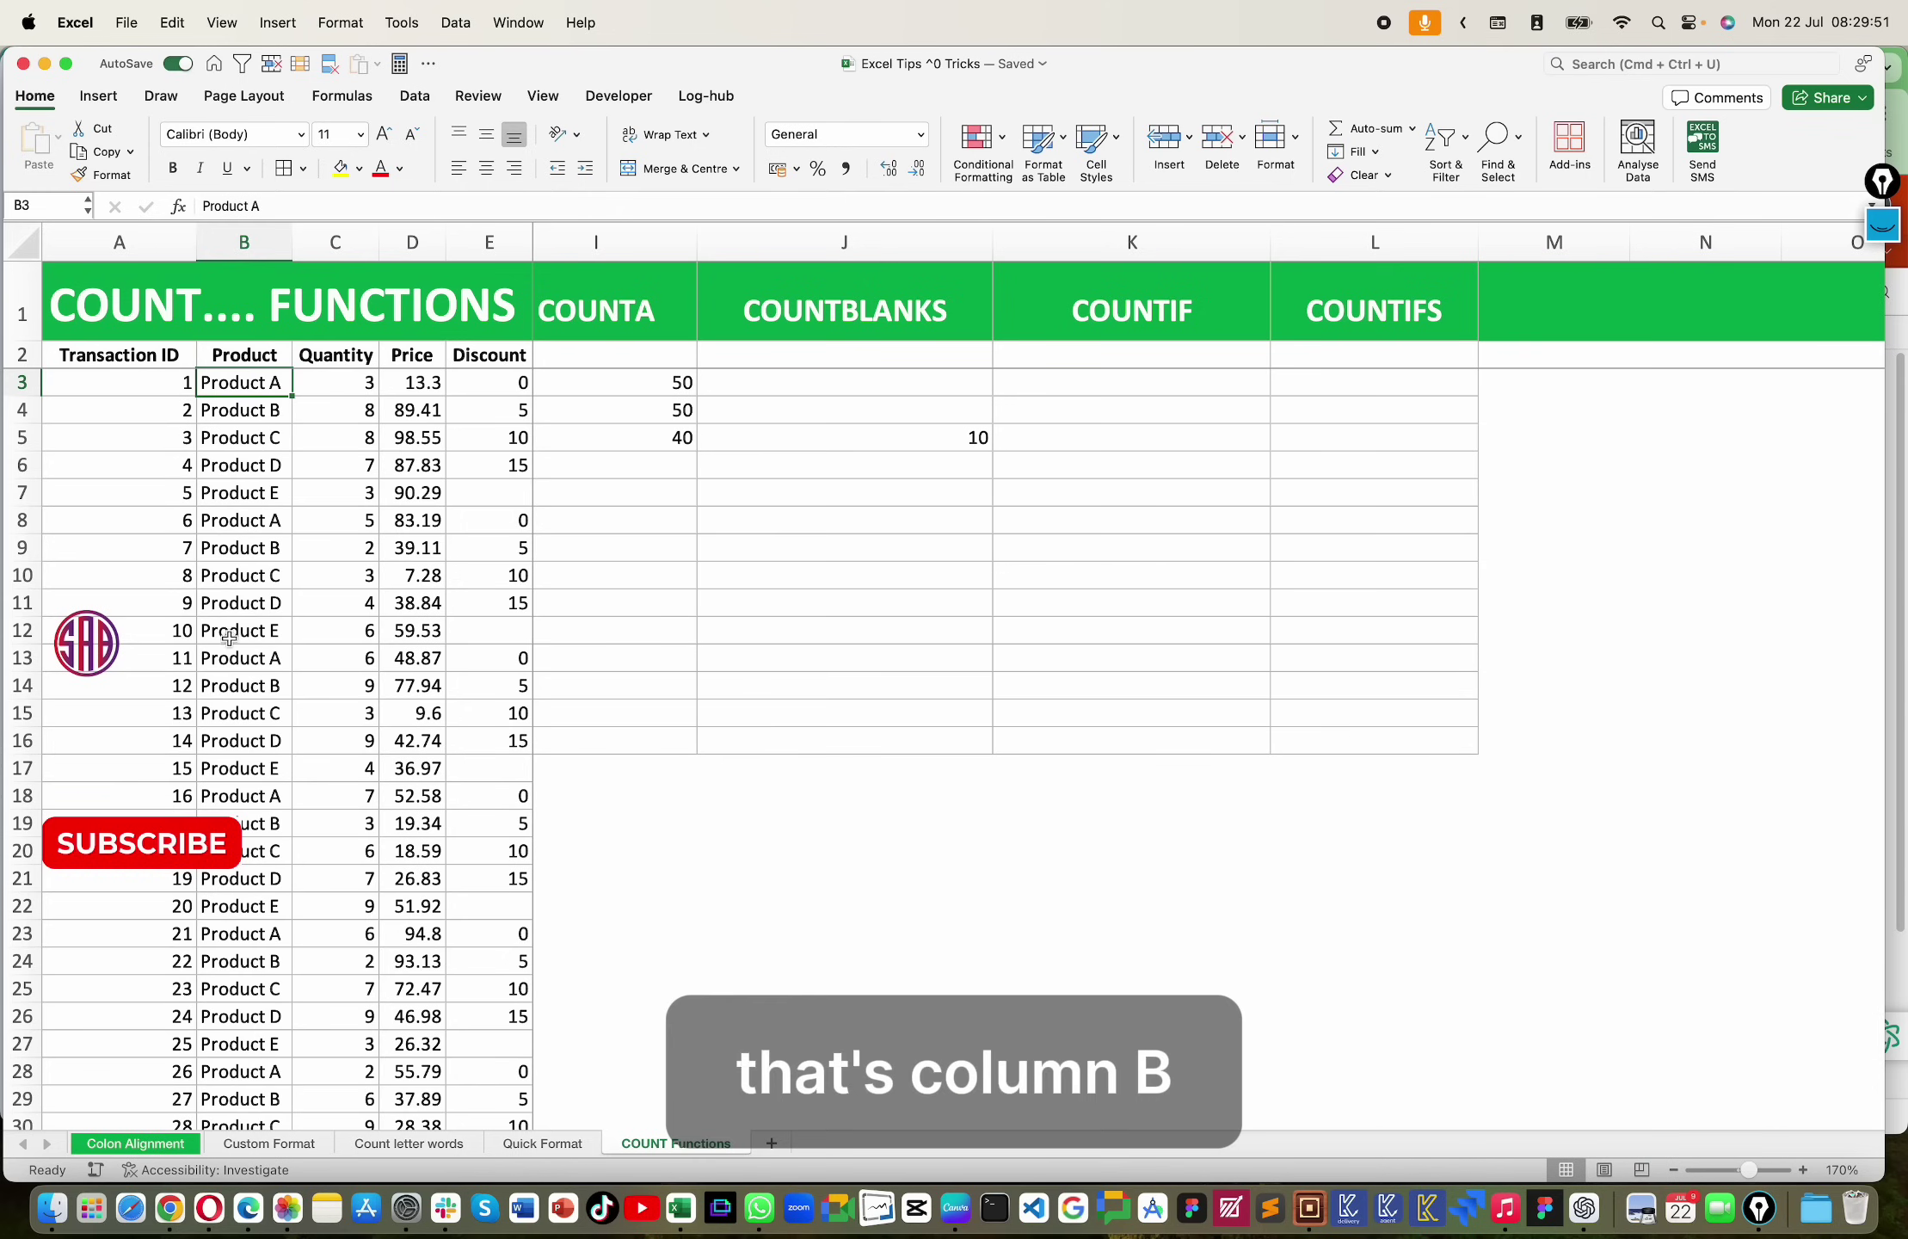
left_click(1103, 440)
Step: Type =COUNTIF(B3:B52,"Product A") into K5 without committing it yet
type("=")
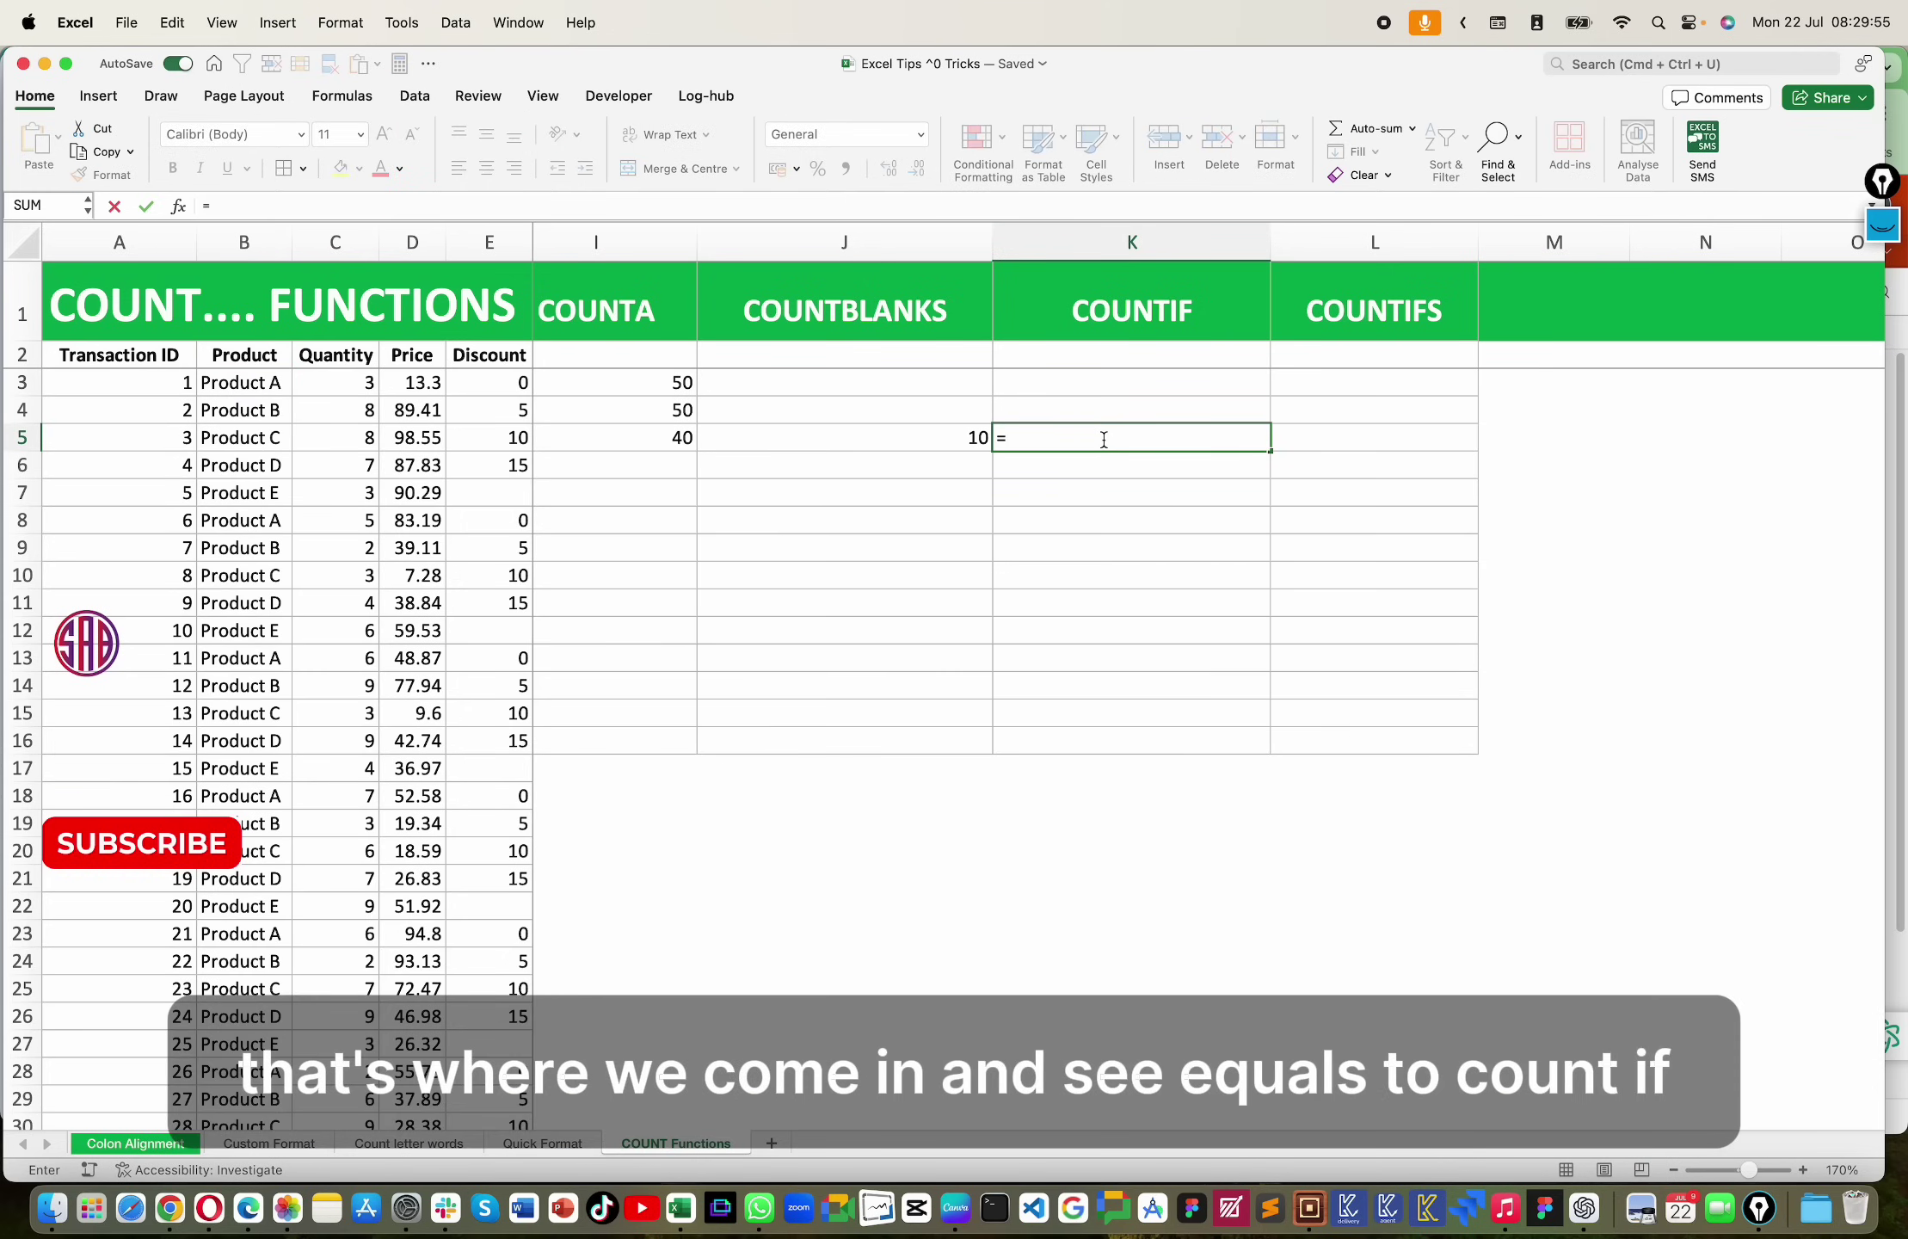
type("count")
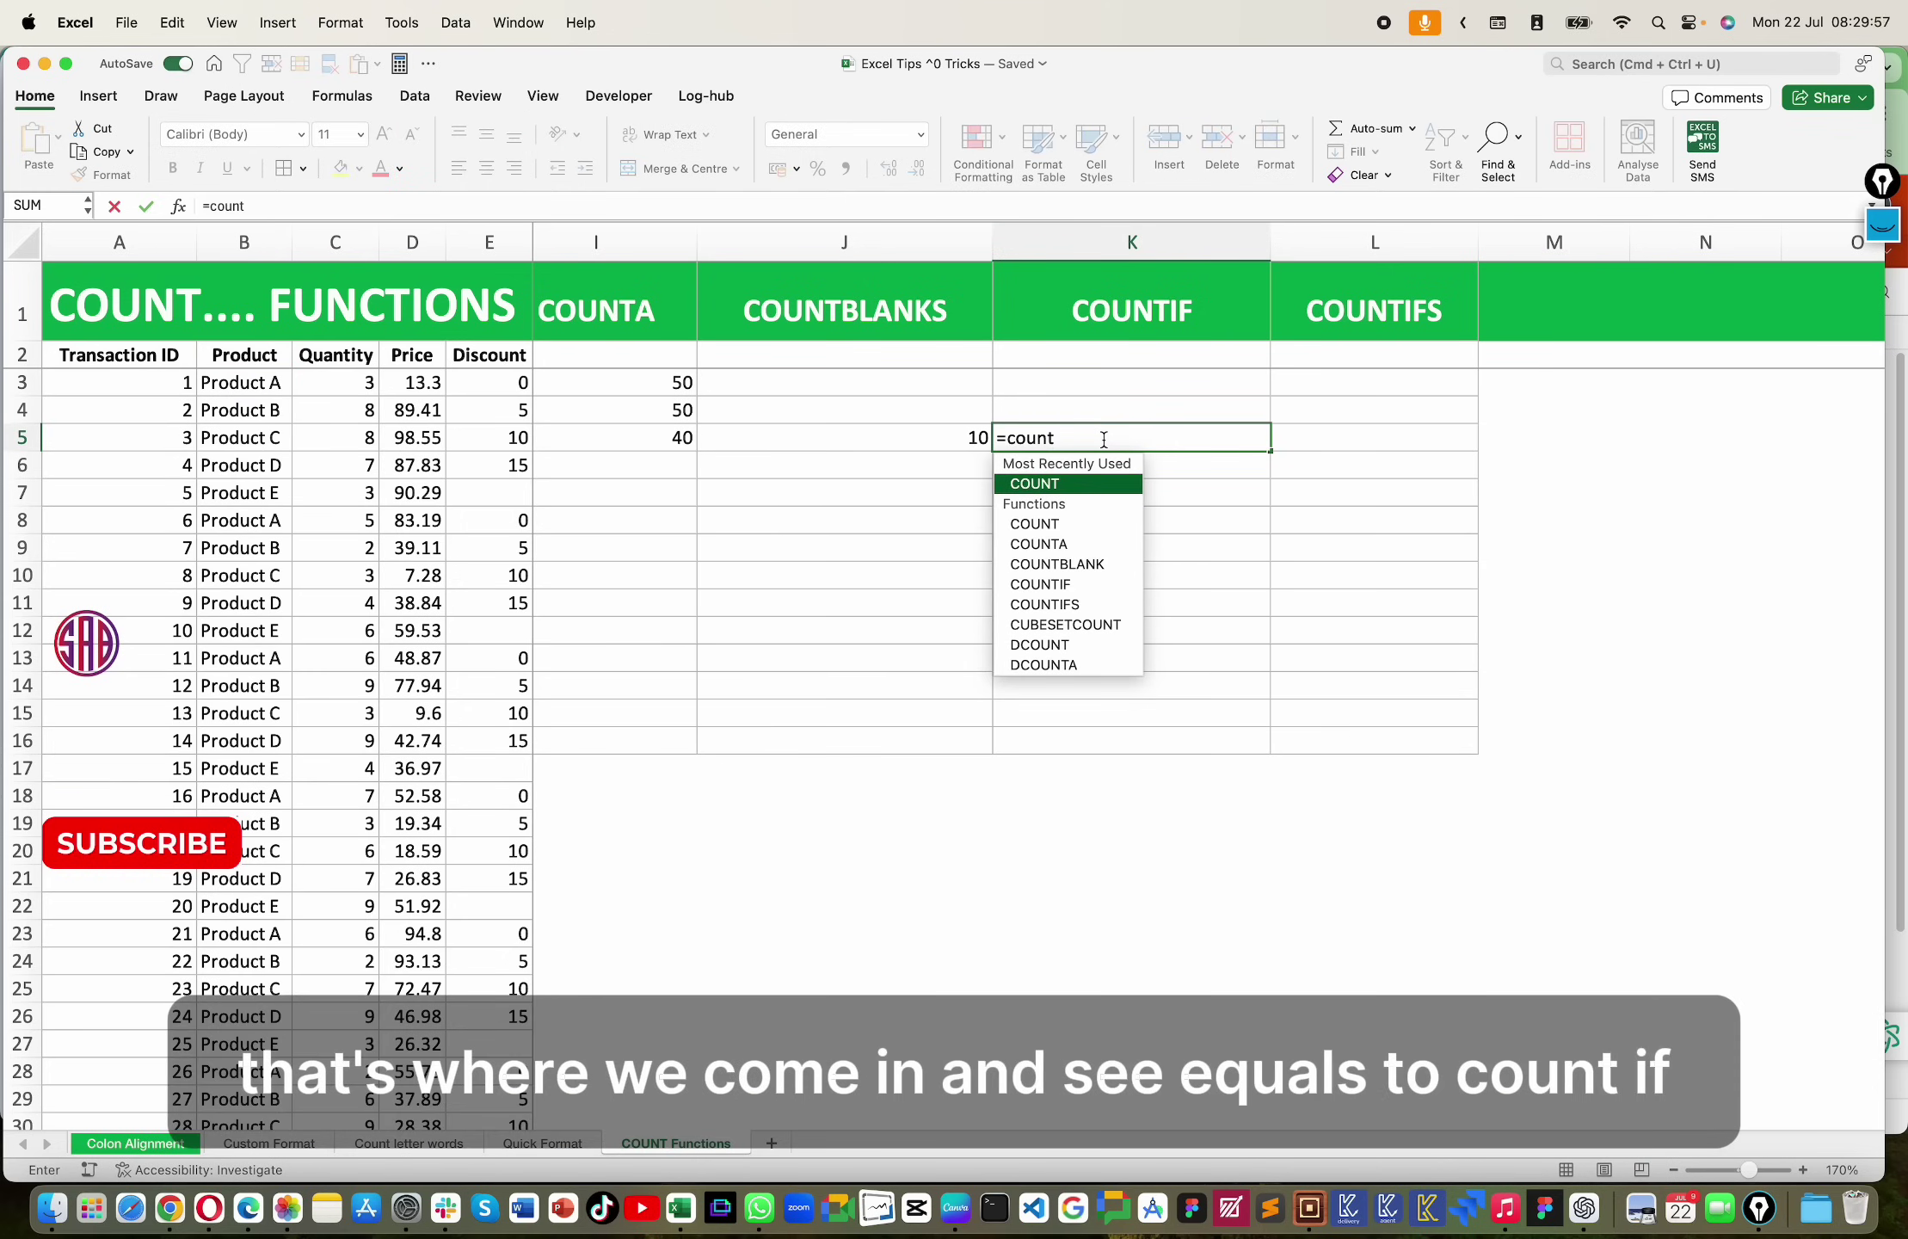
type("if")
key("Tab")
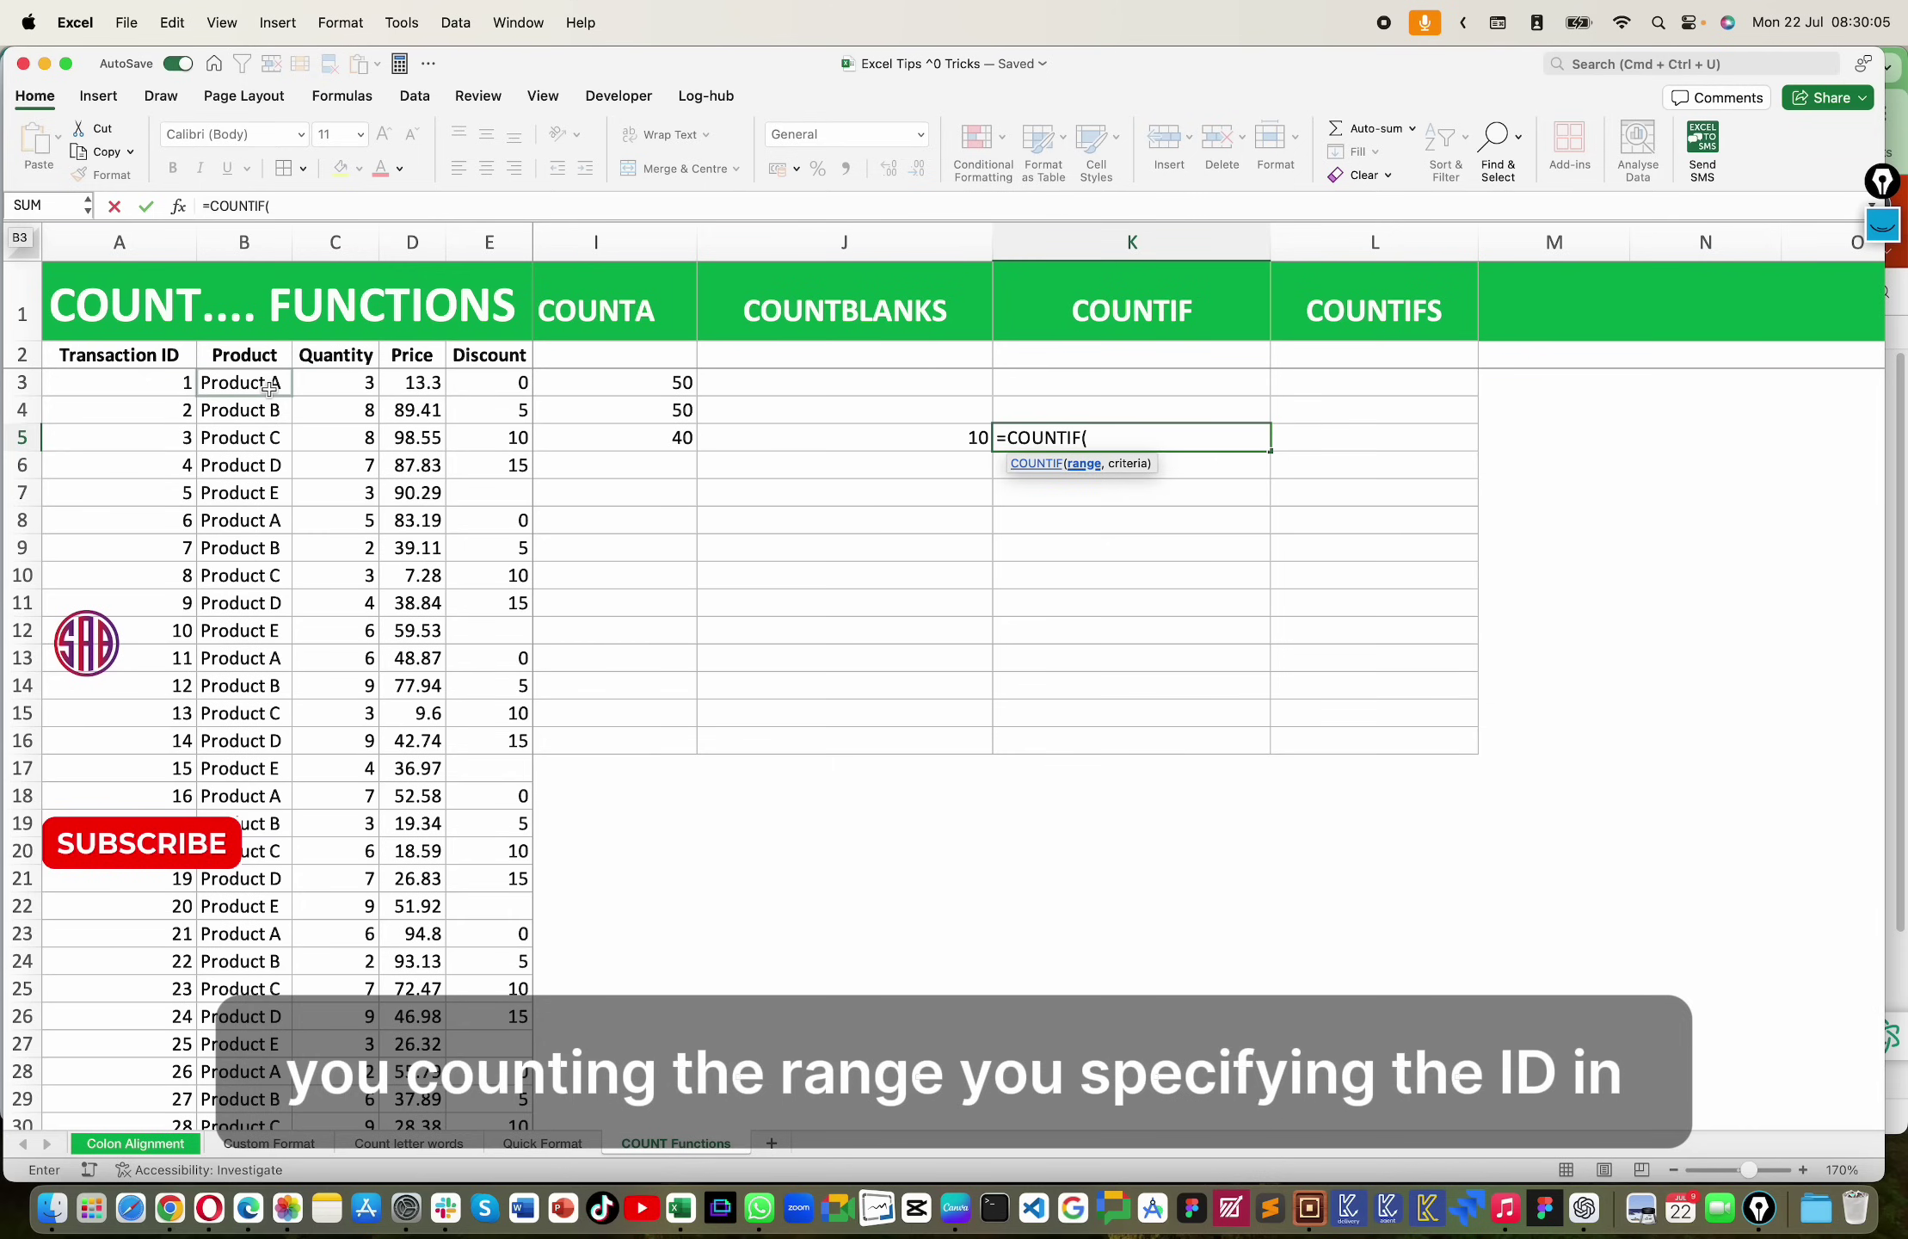
left_click_drag(269, 387, 270, 493)
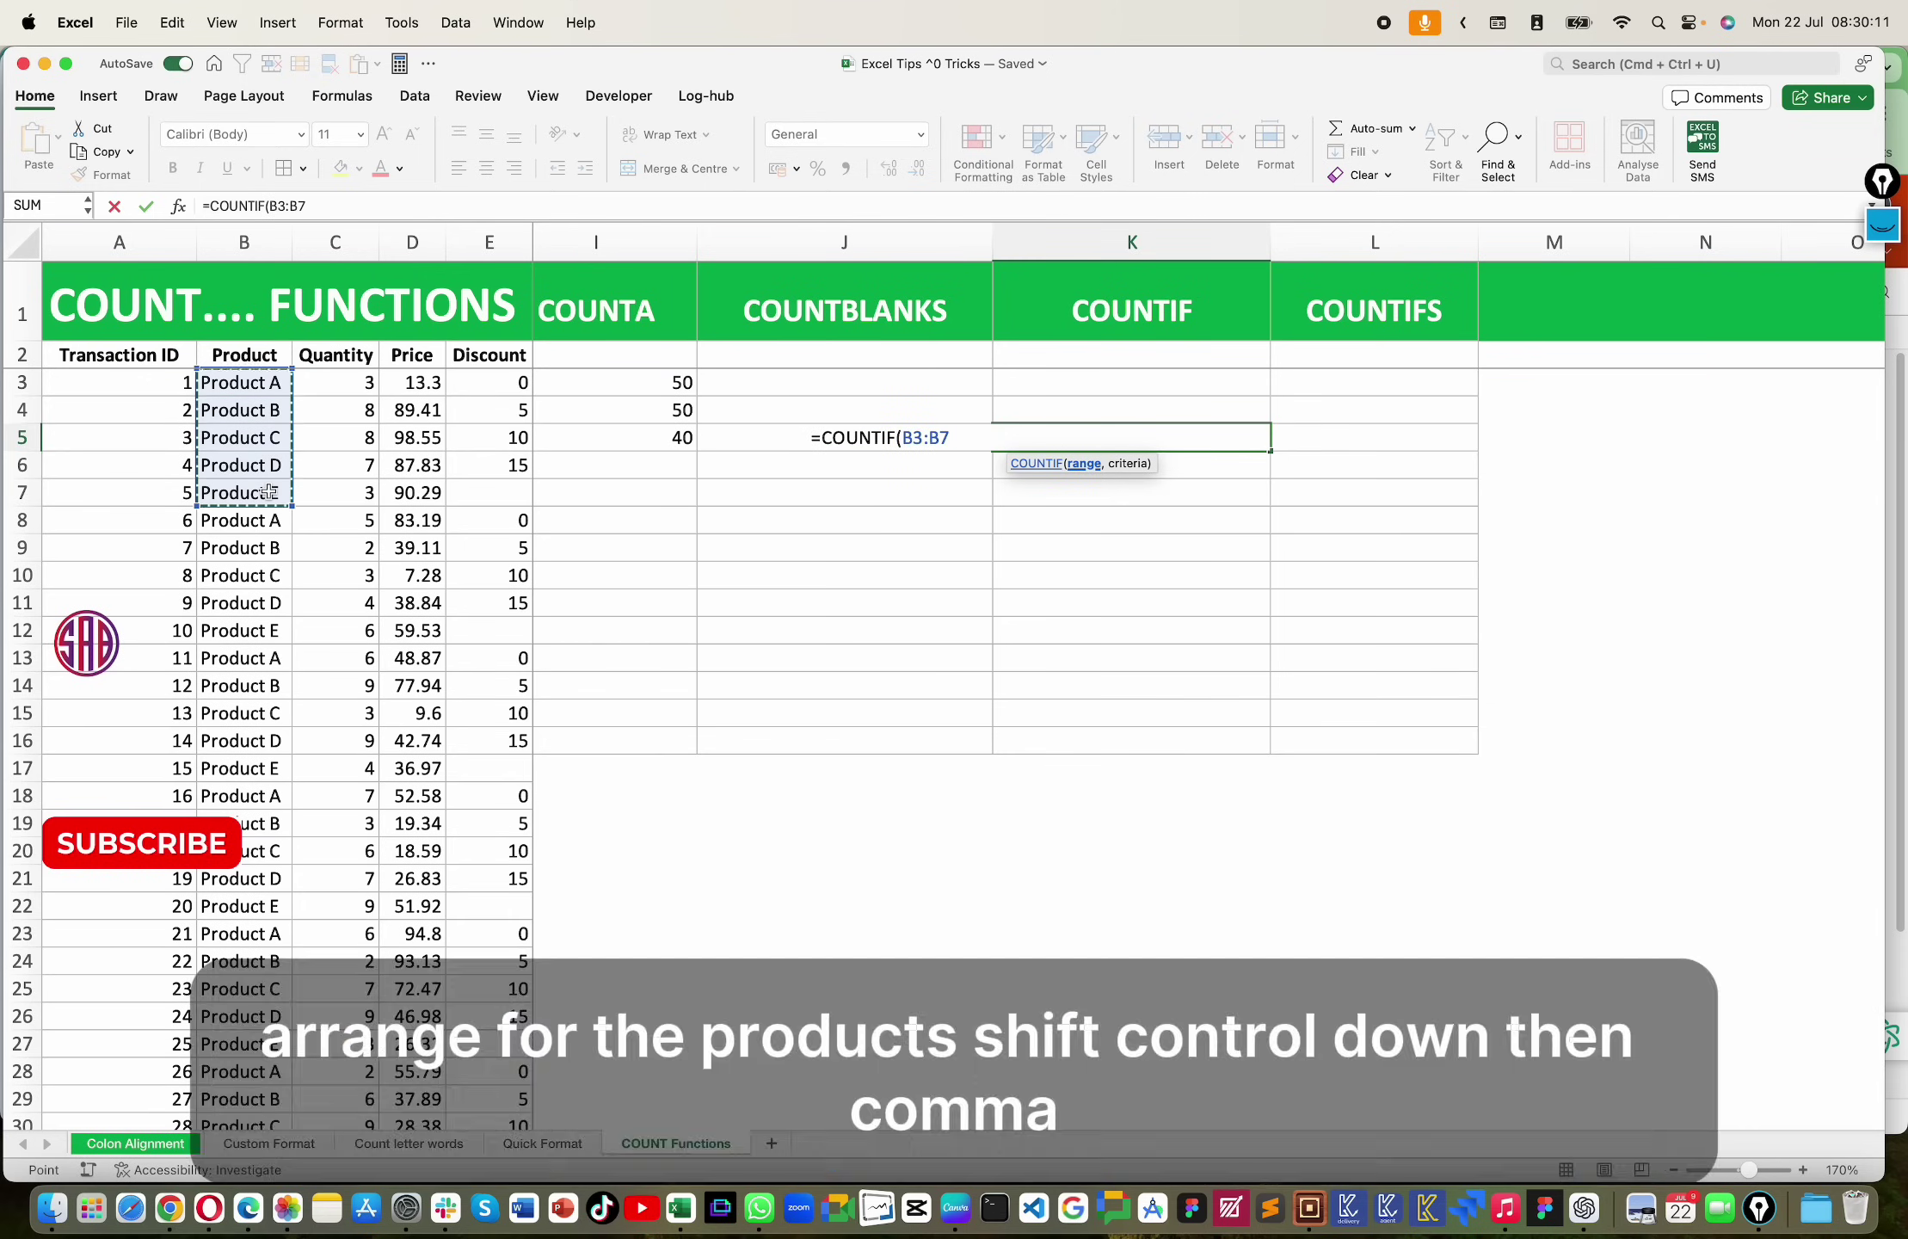
key("ctrl+shift+Down")
scroll(269, 492, "up", 10)
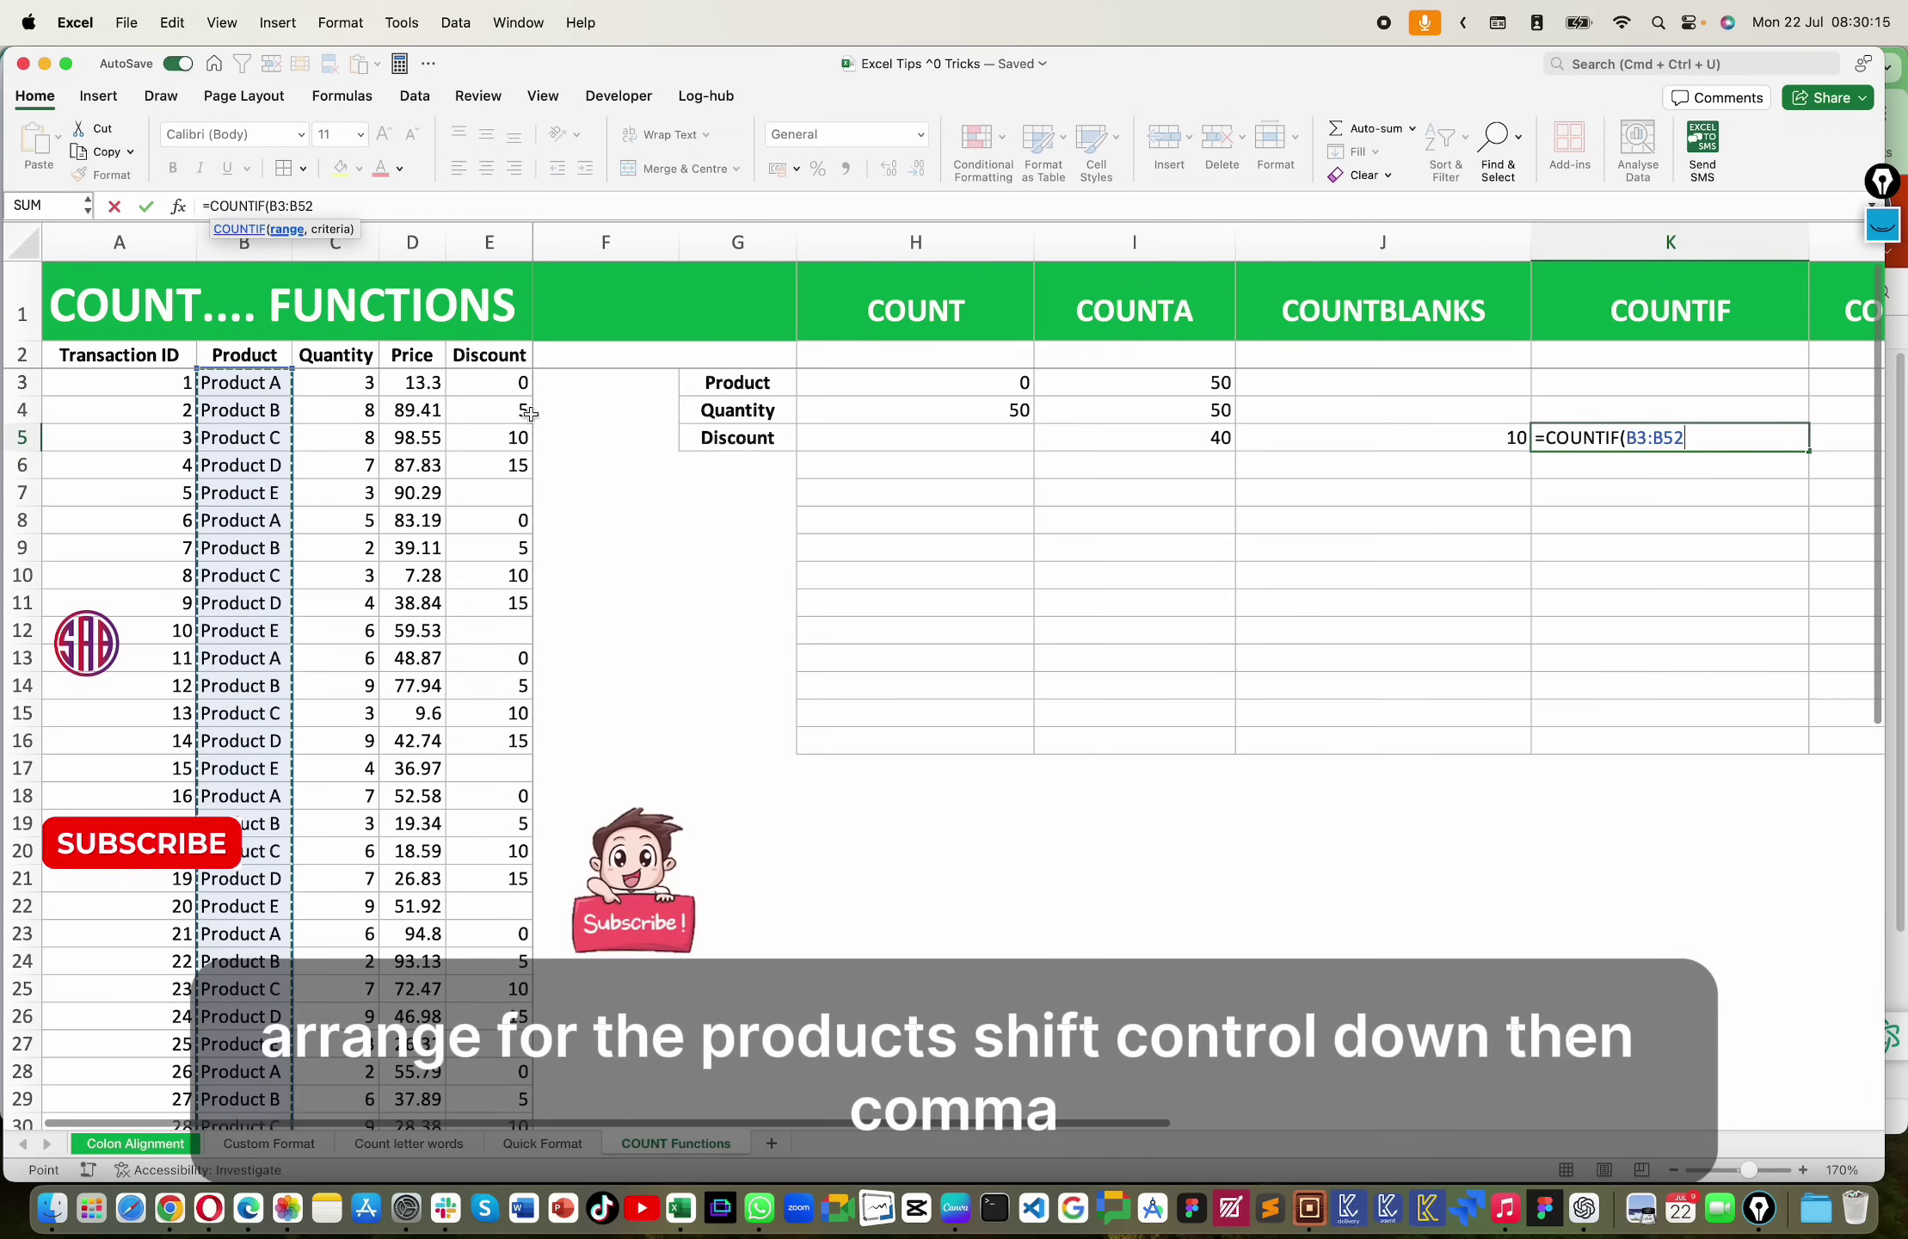
scroll(1288, 411, "right", 5)
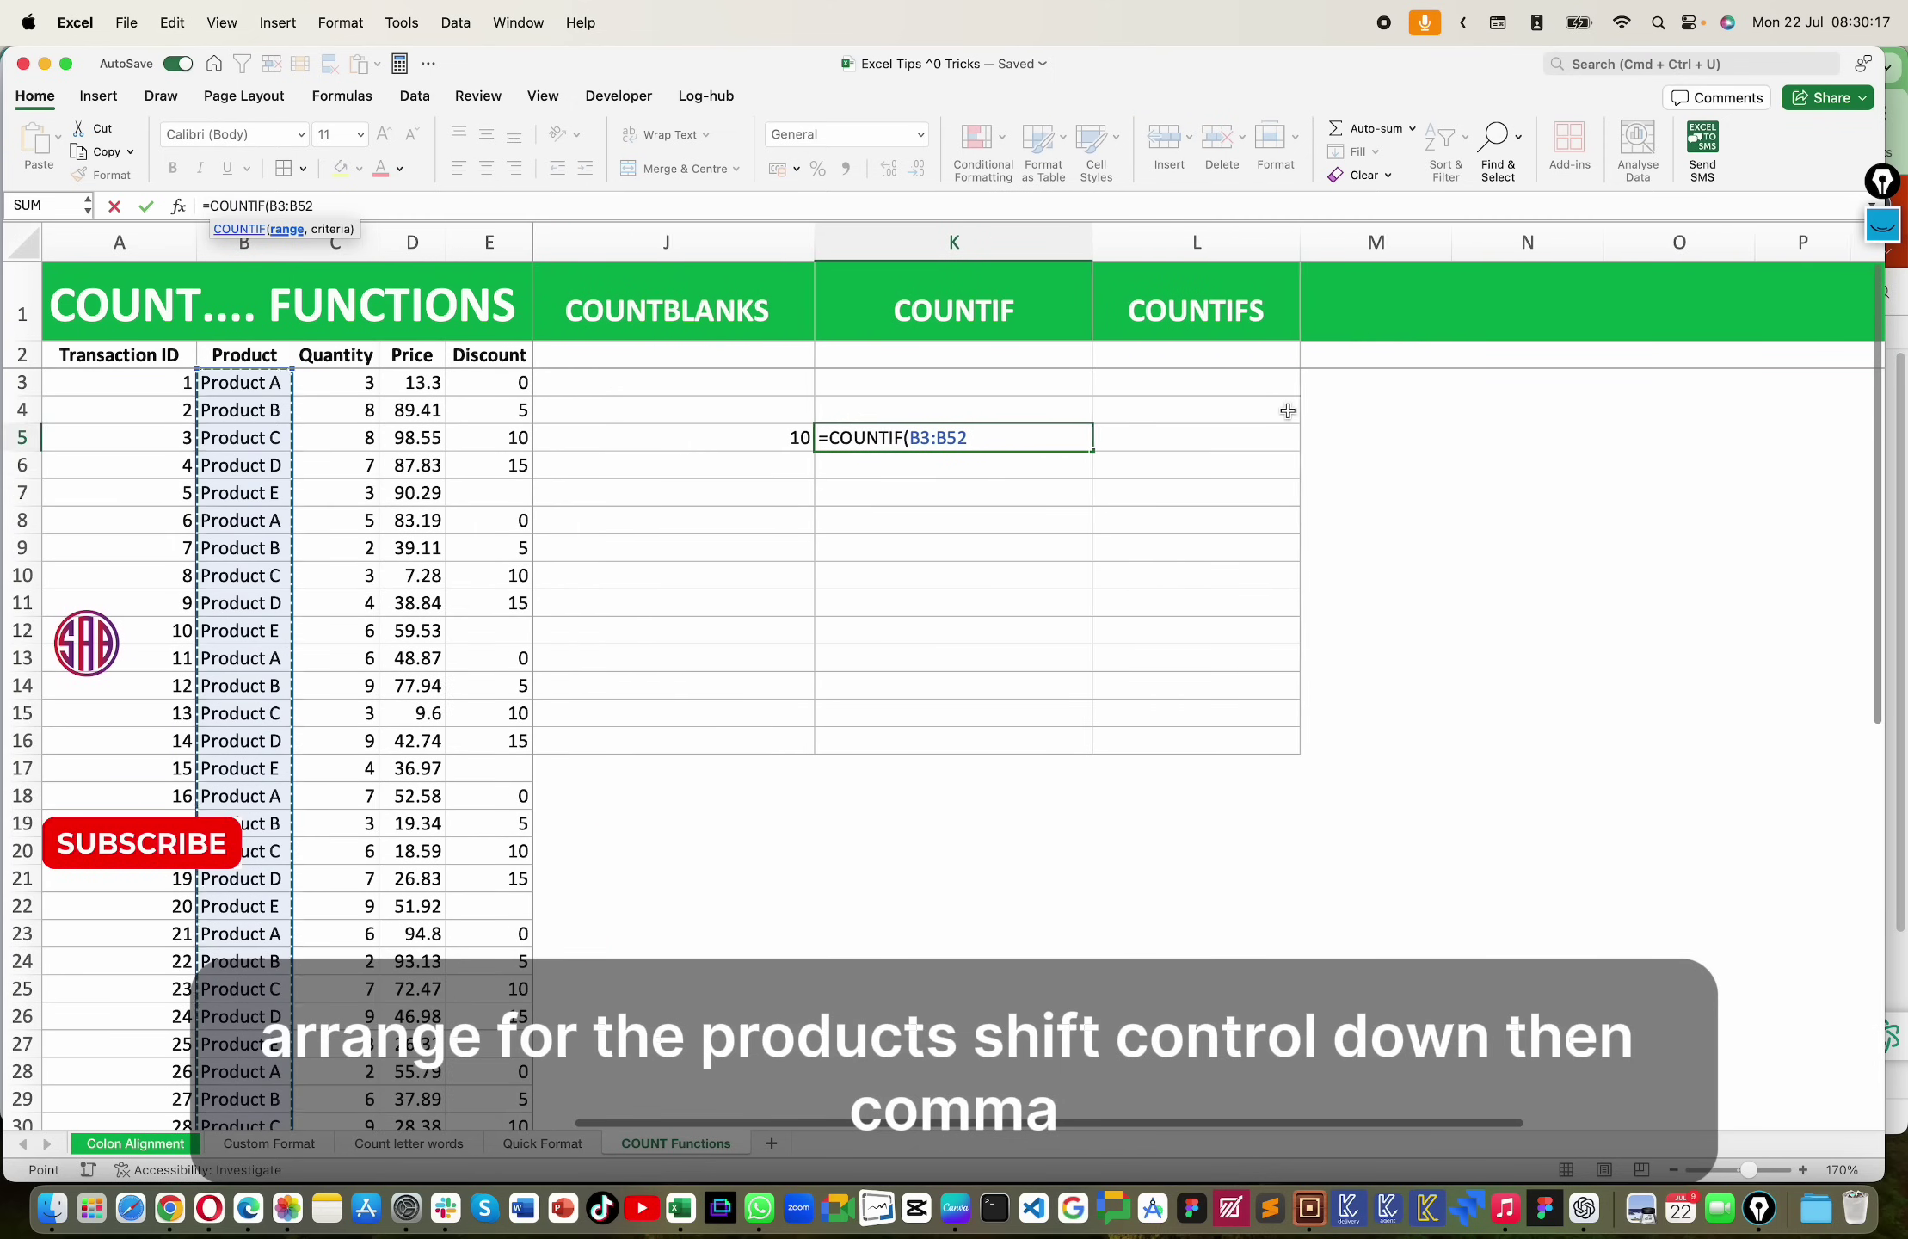
type(",")
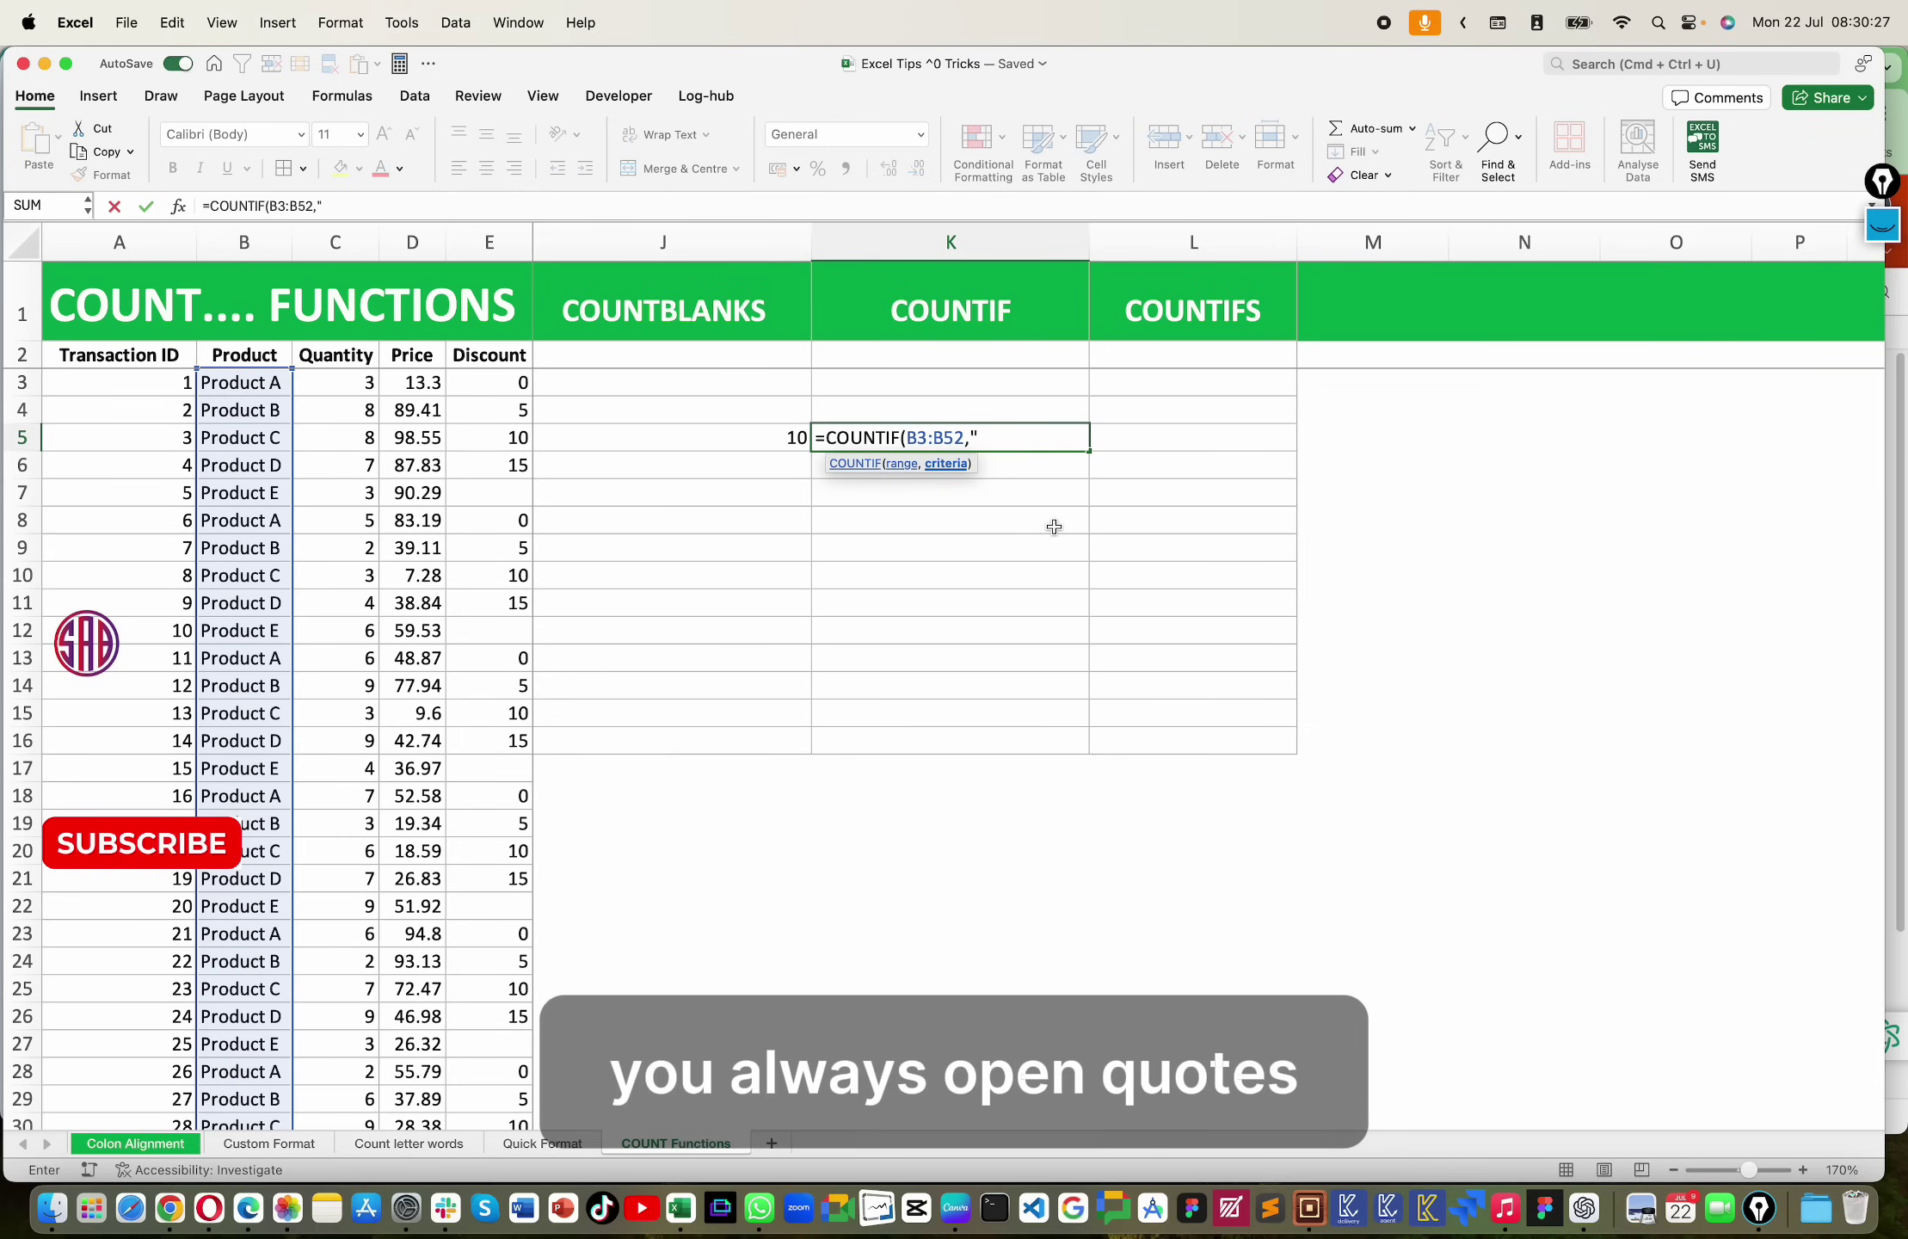
type("Prod")
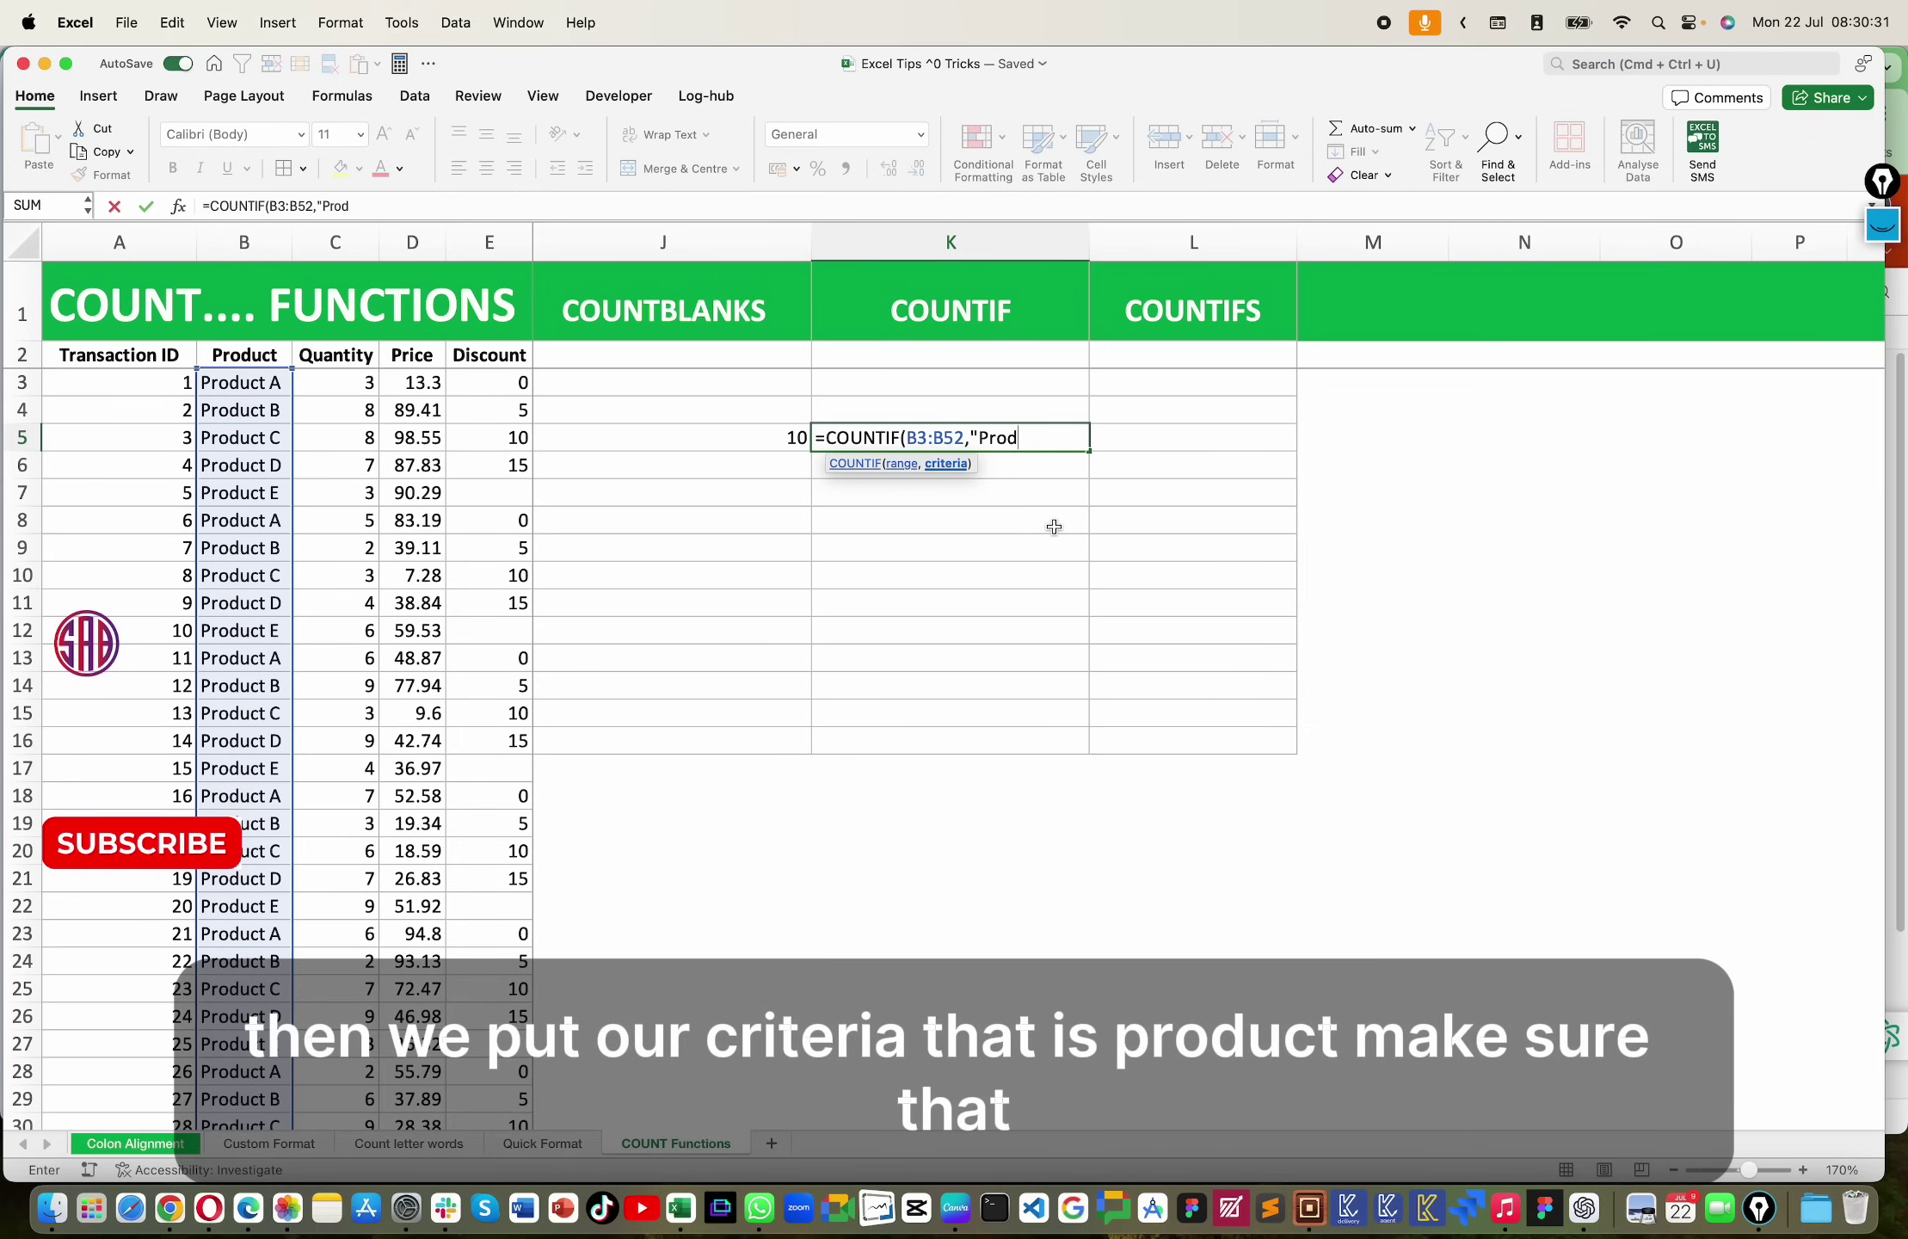
type("uct A")
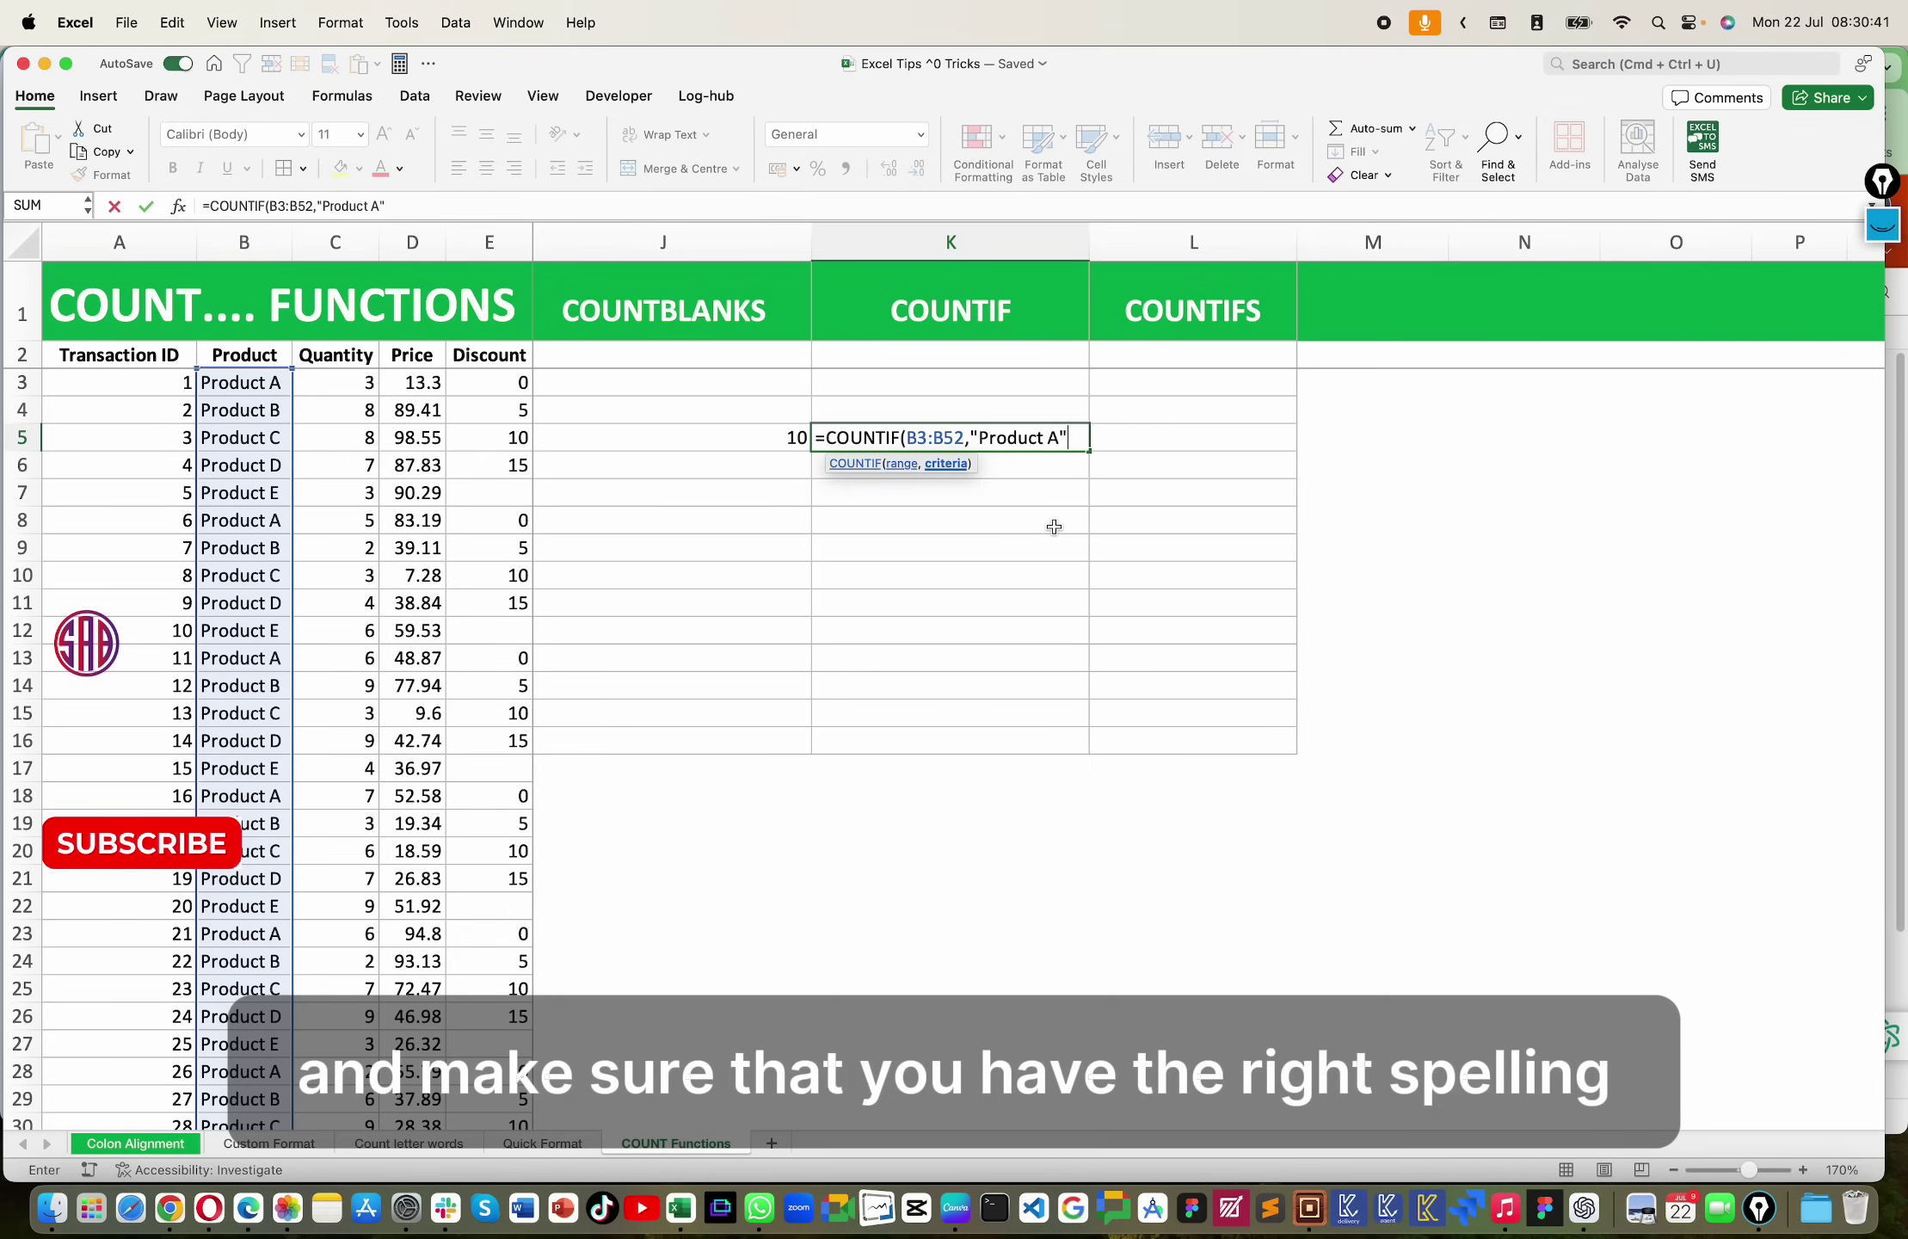
type(")")
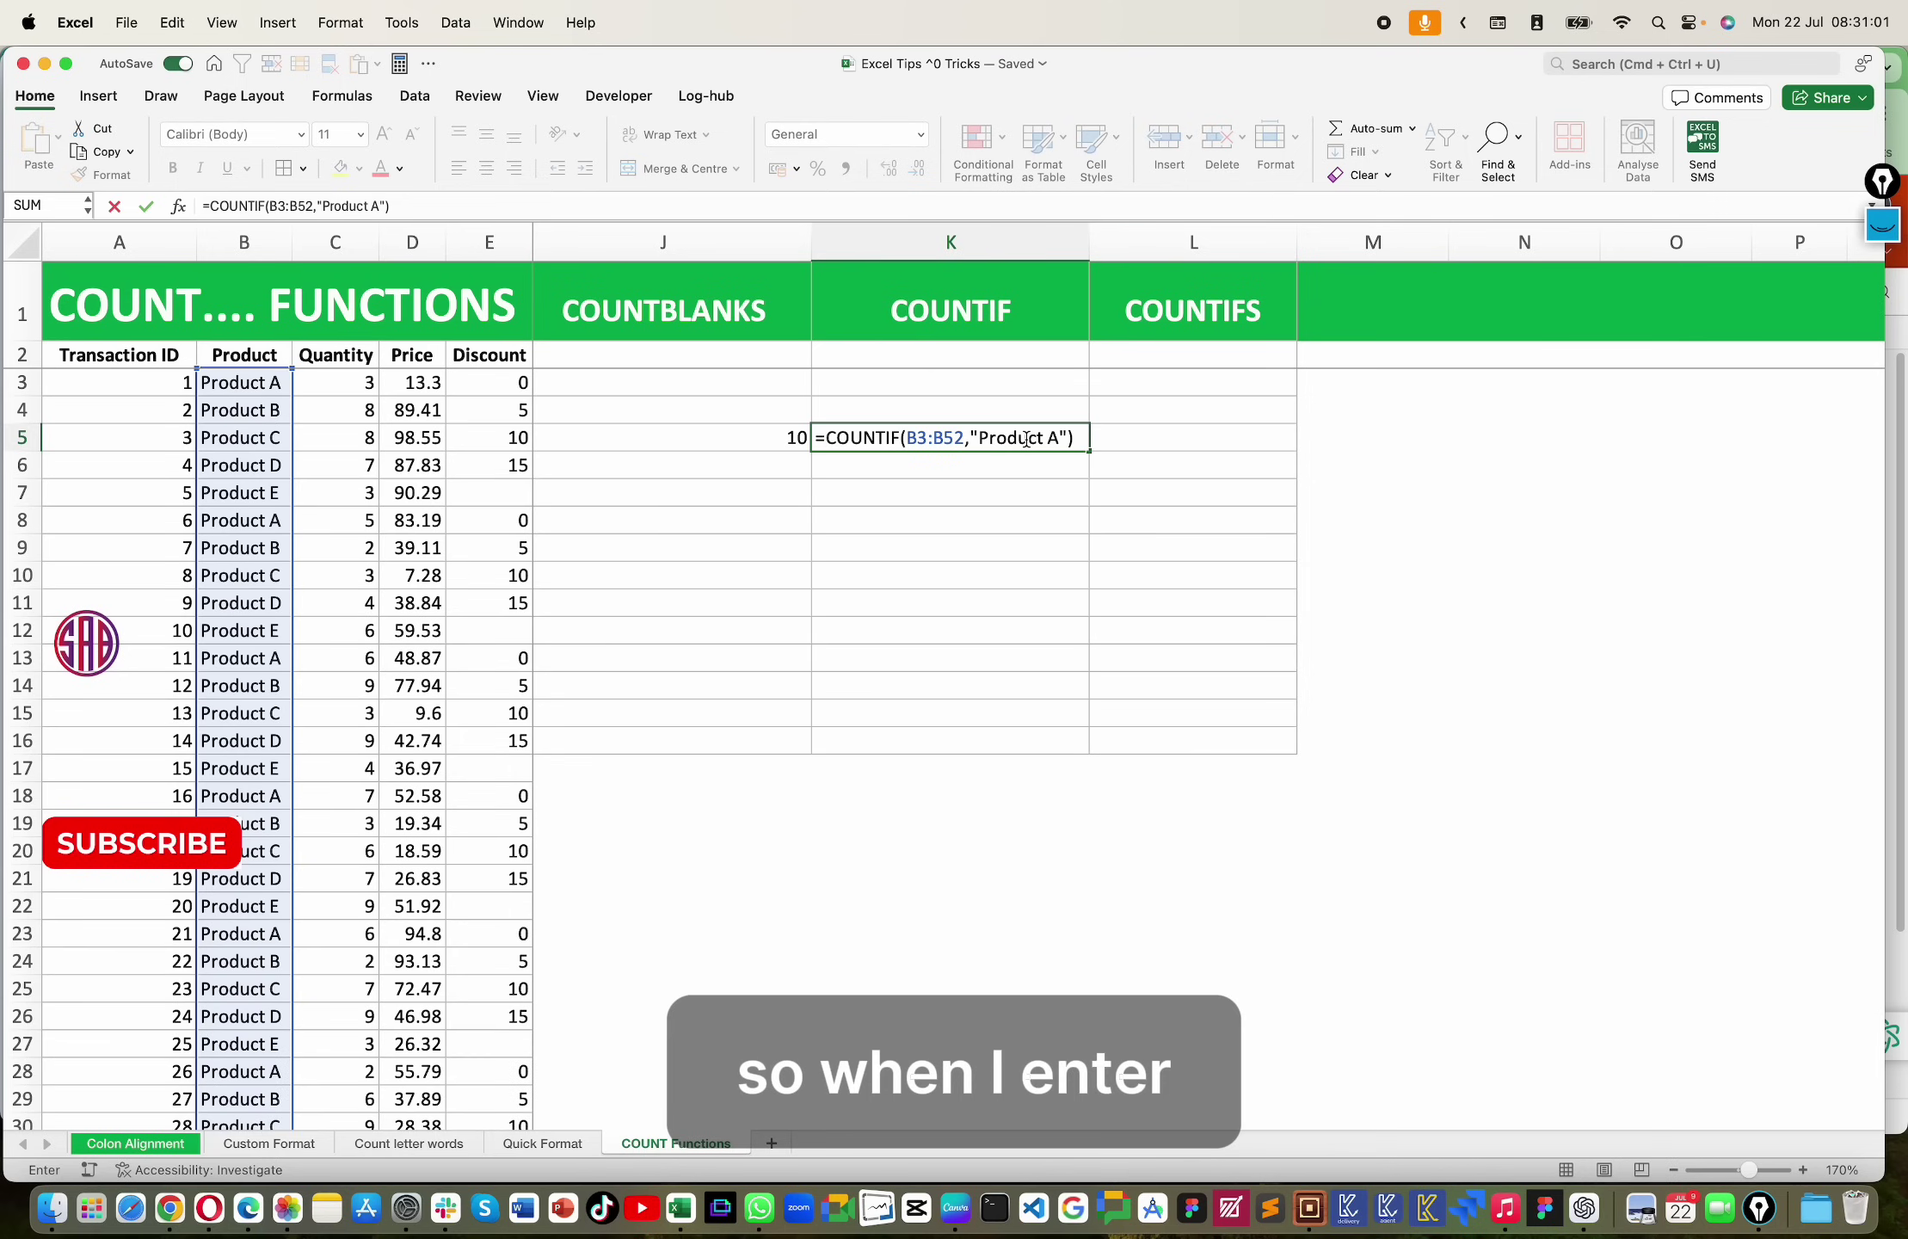
Step: Commit the Product A COUNTIF in K5, then change its criterion to Product C
key("Return")
left_click(1063, 432)
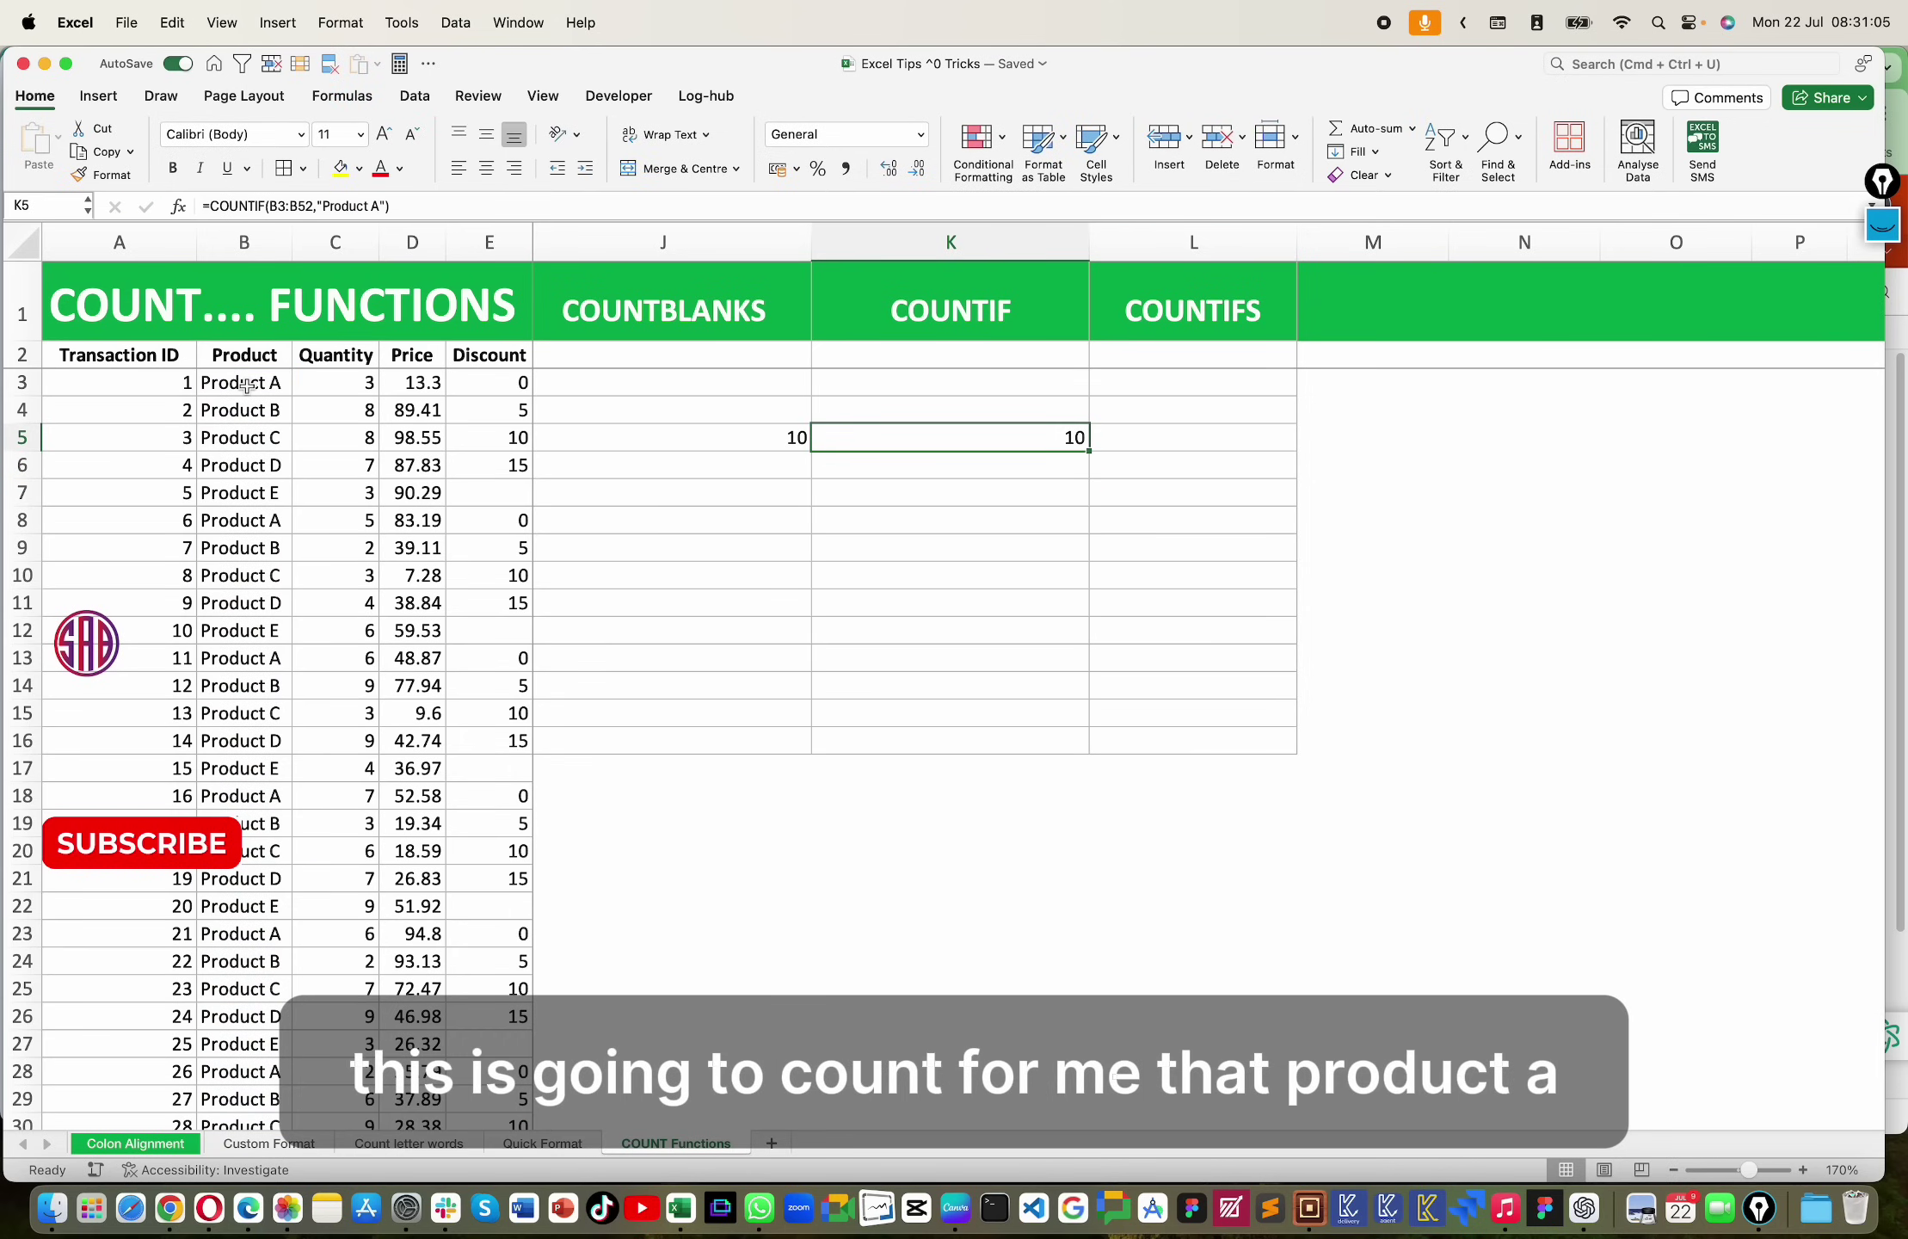
left_click(1055, 444)
double_click(1054, 442)
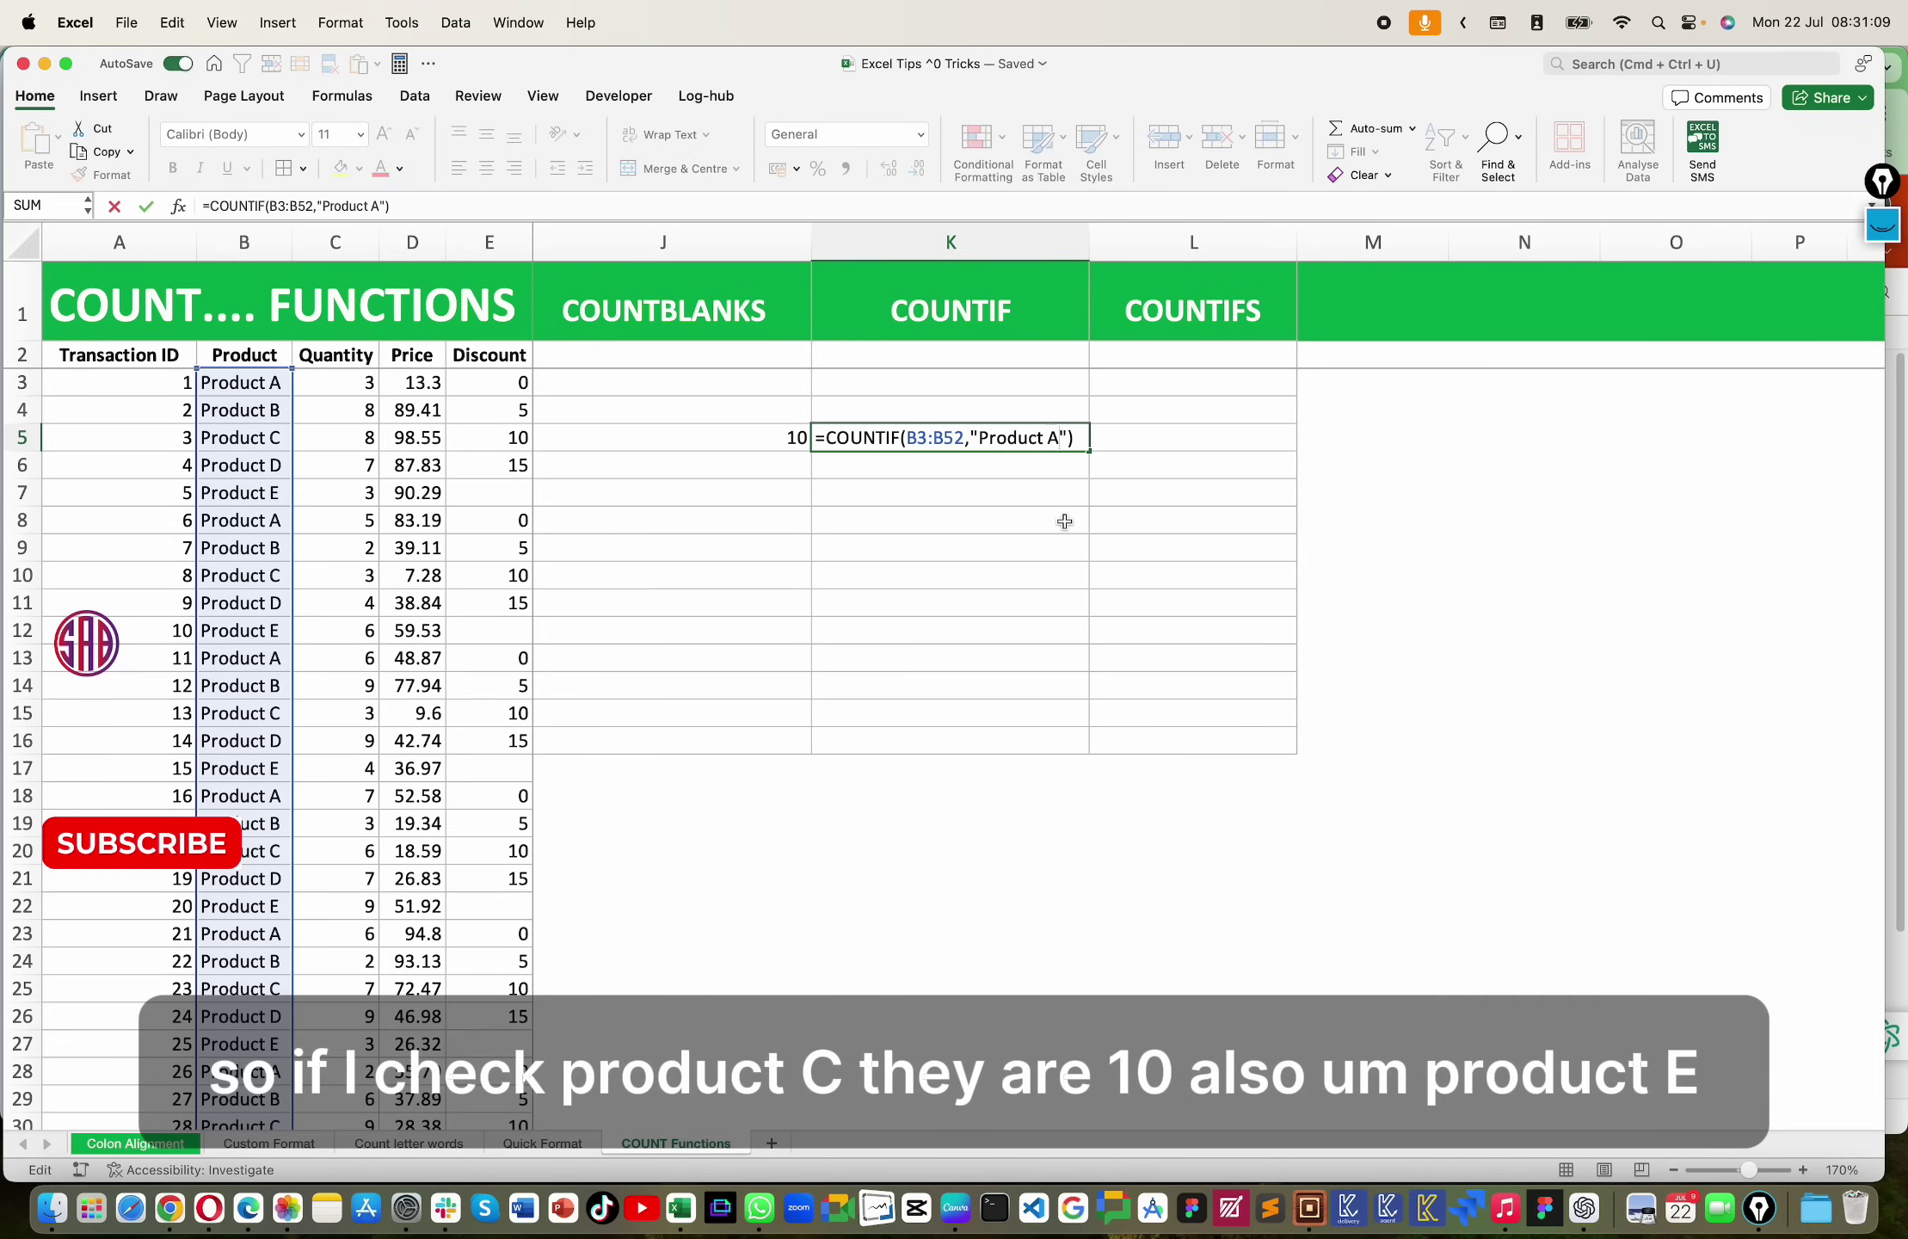
key("BackSpace")
type("C")
key("Return")
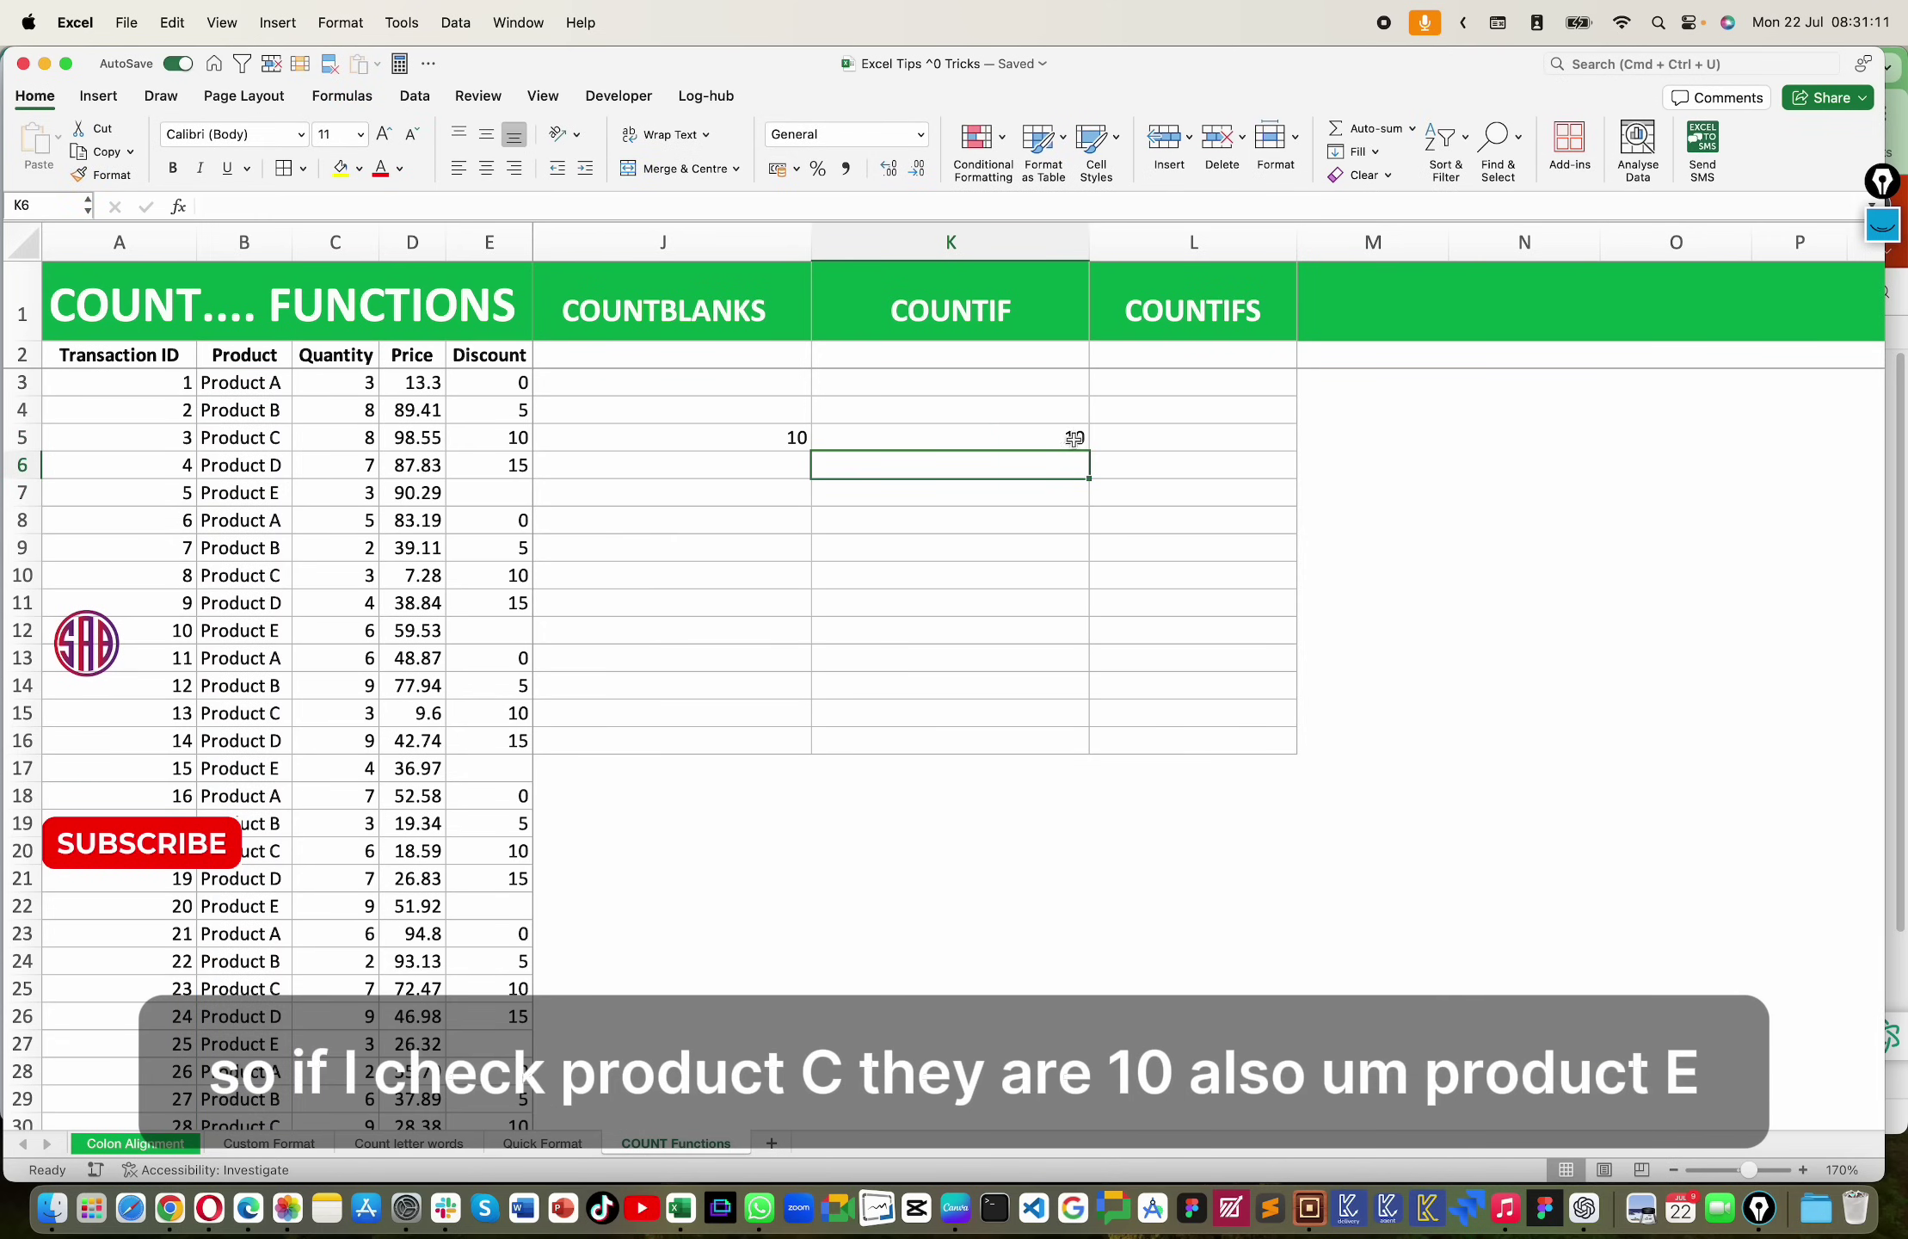
Step: Try Product e and then Product f as K5's criterion, which returns 0
double_click(1071, 438)
left_click(1055, 441)
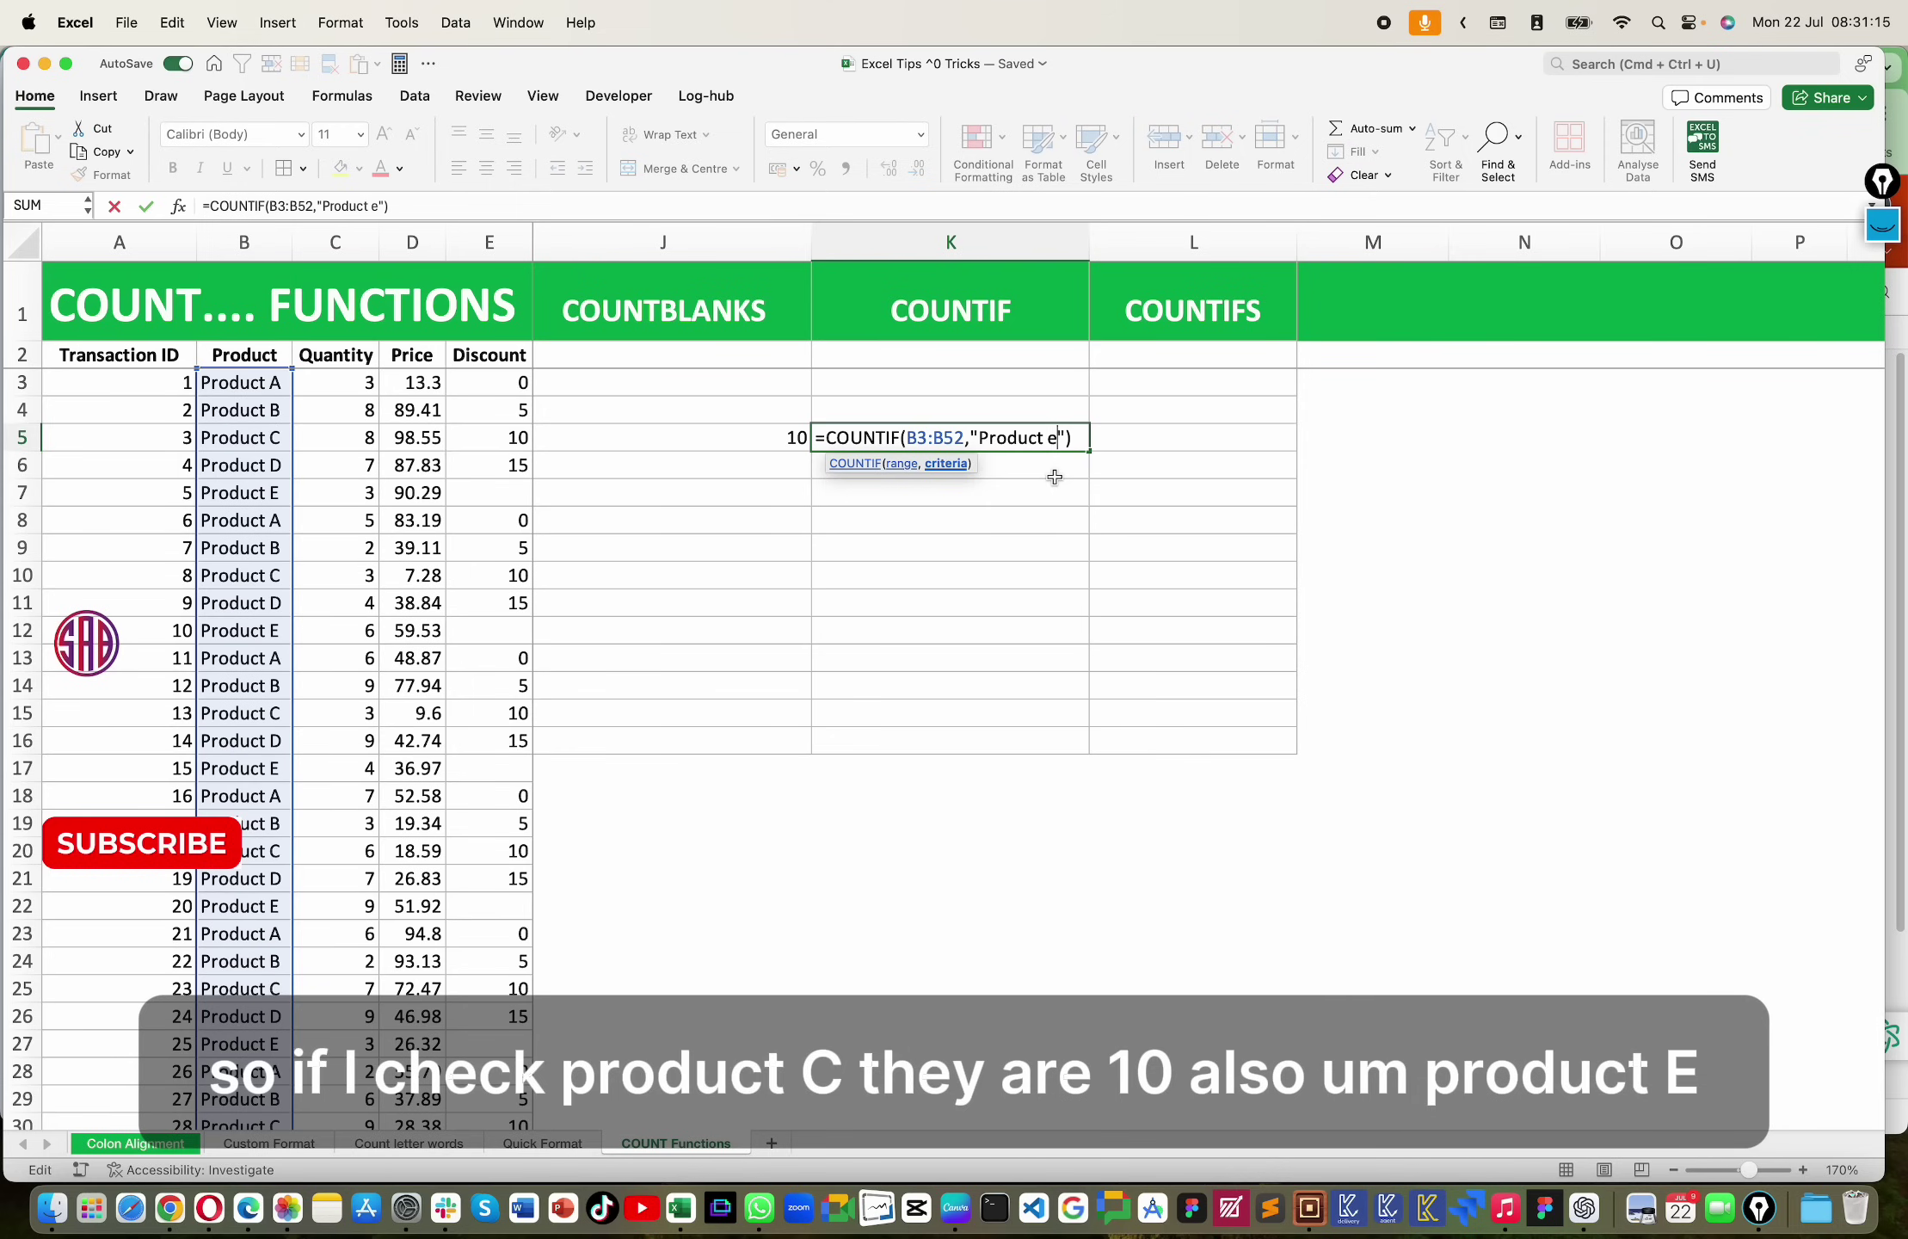
key("Return")
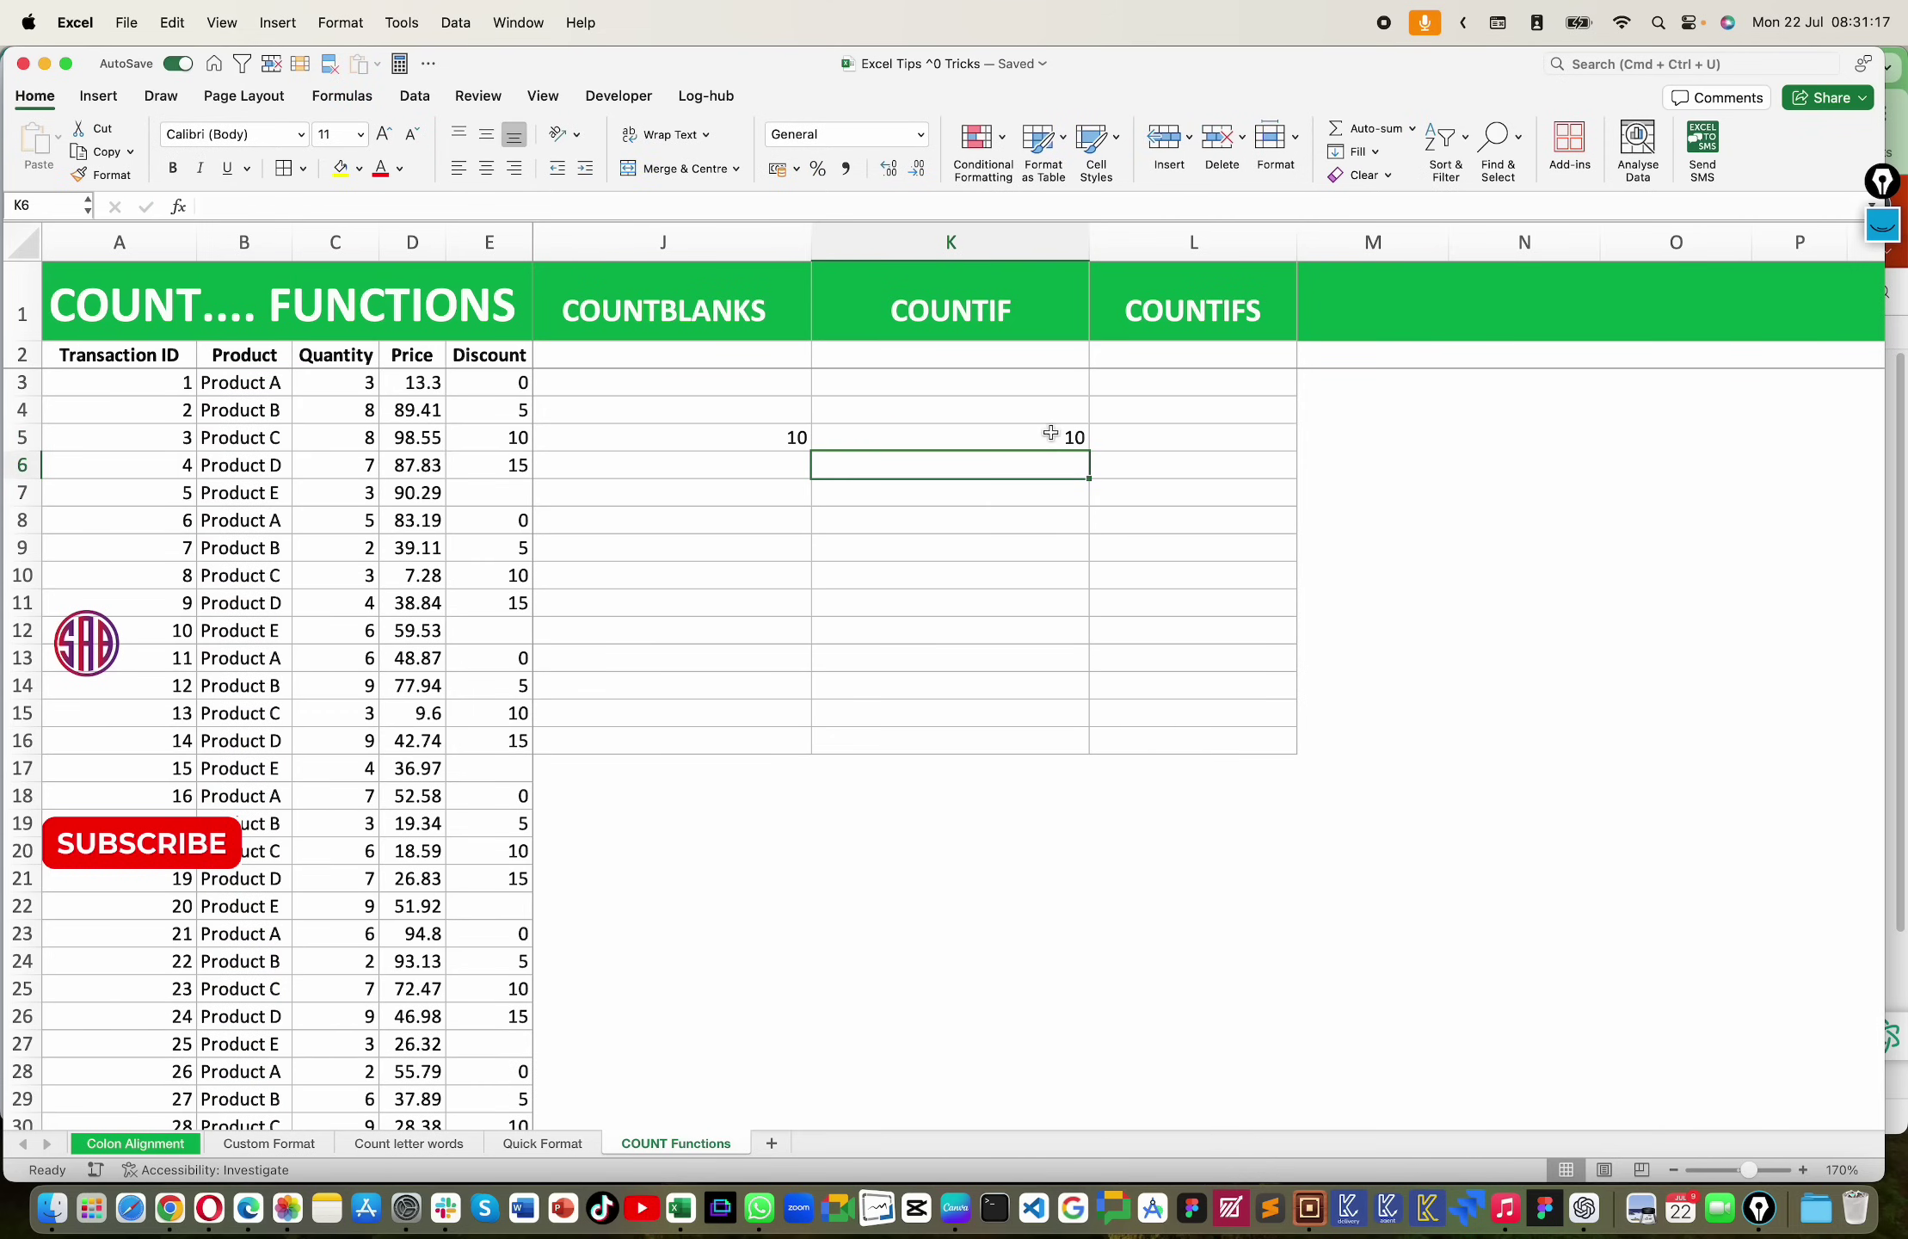
double_click(1053, 437)
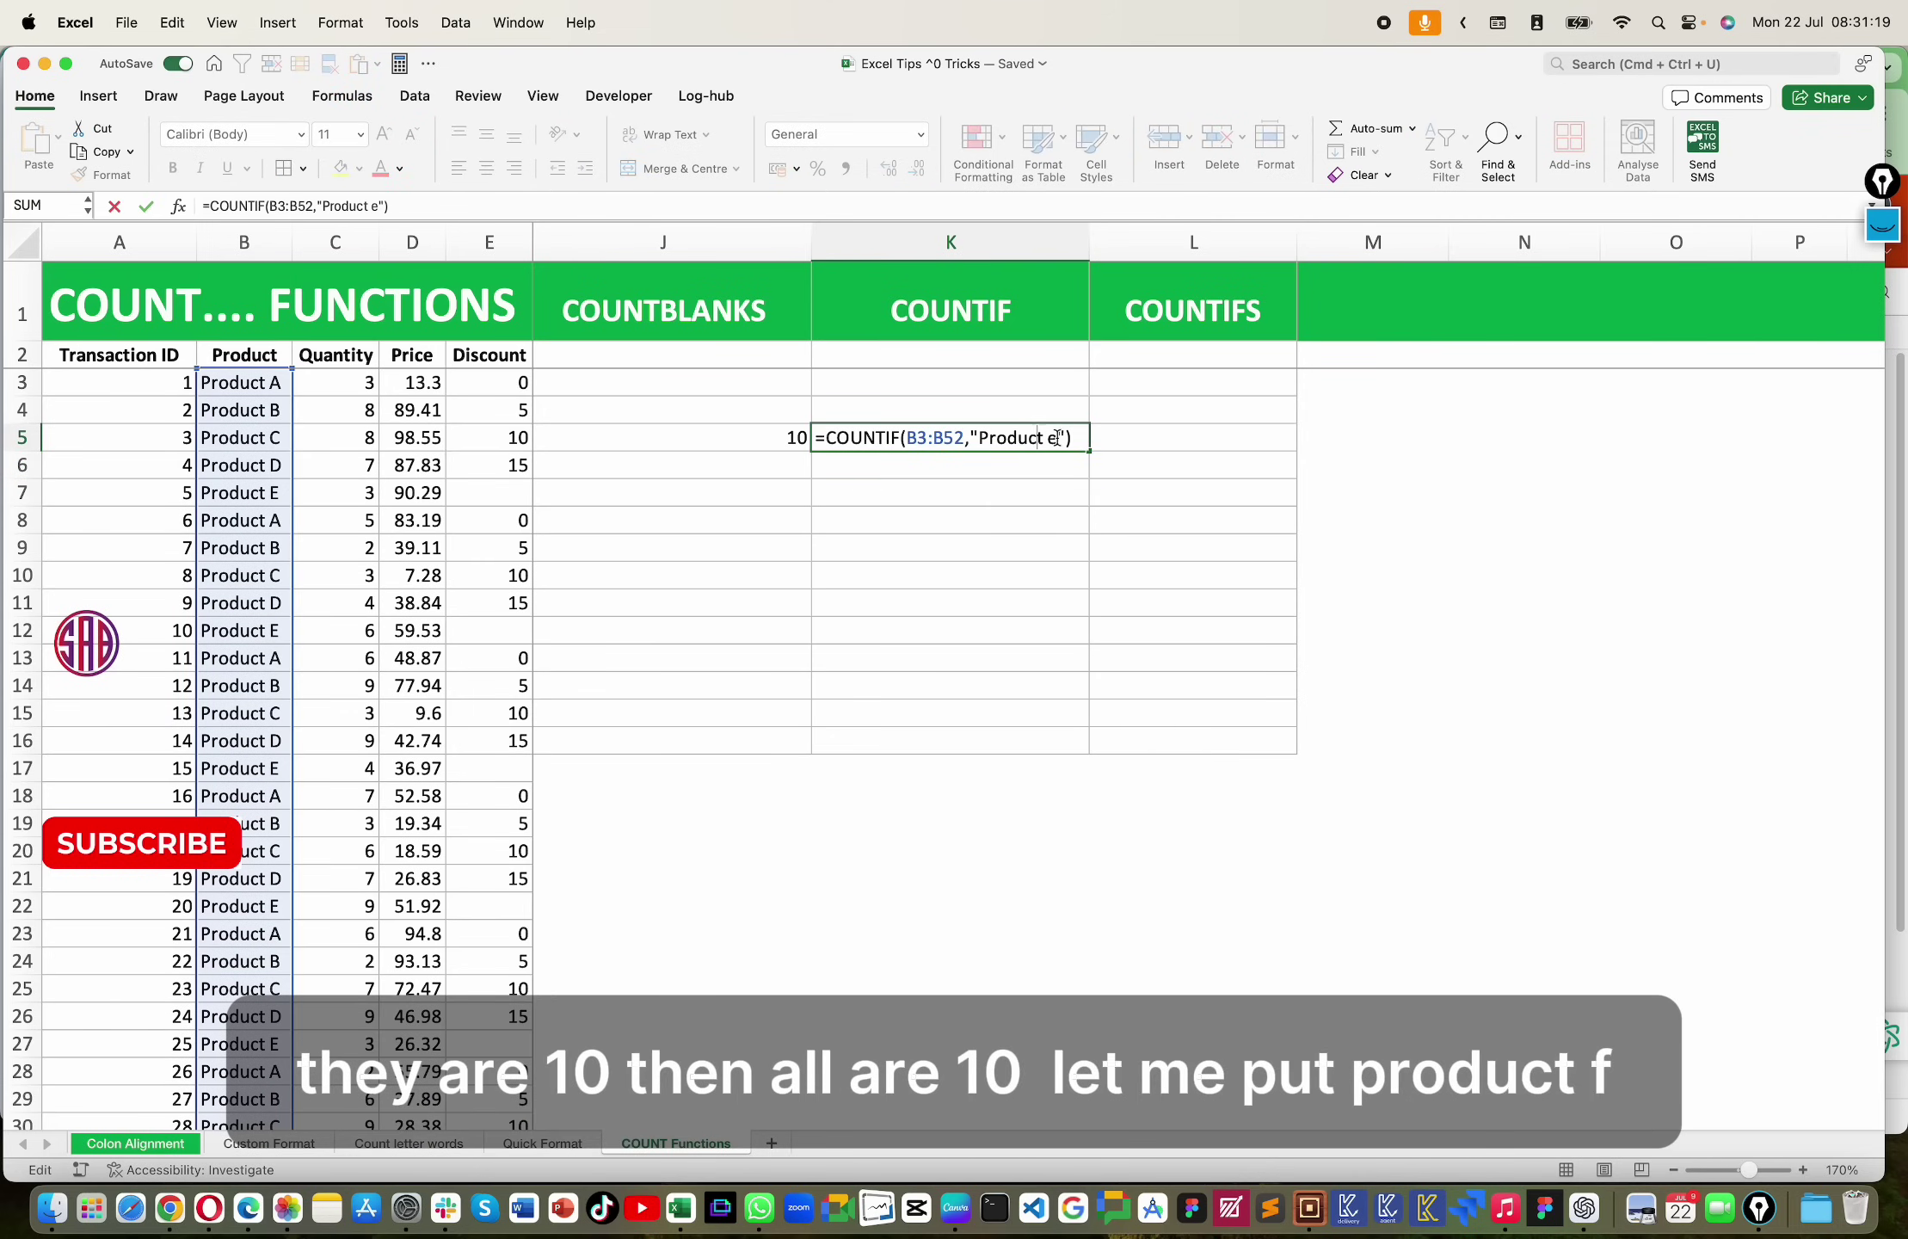
left_click(1057, 438)
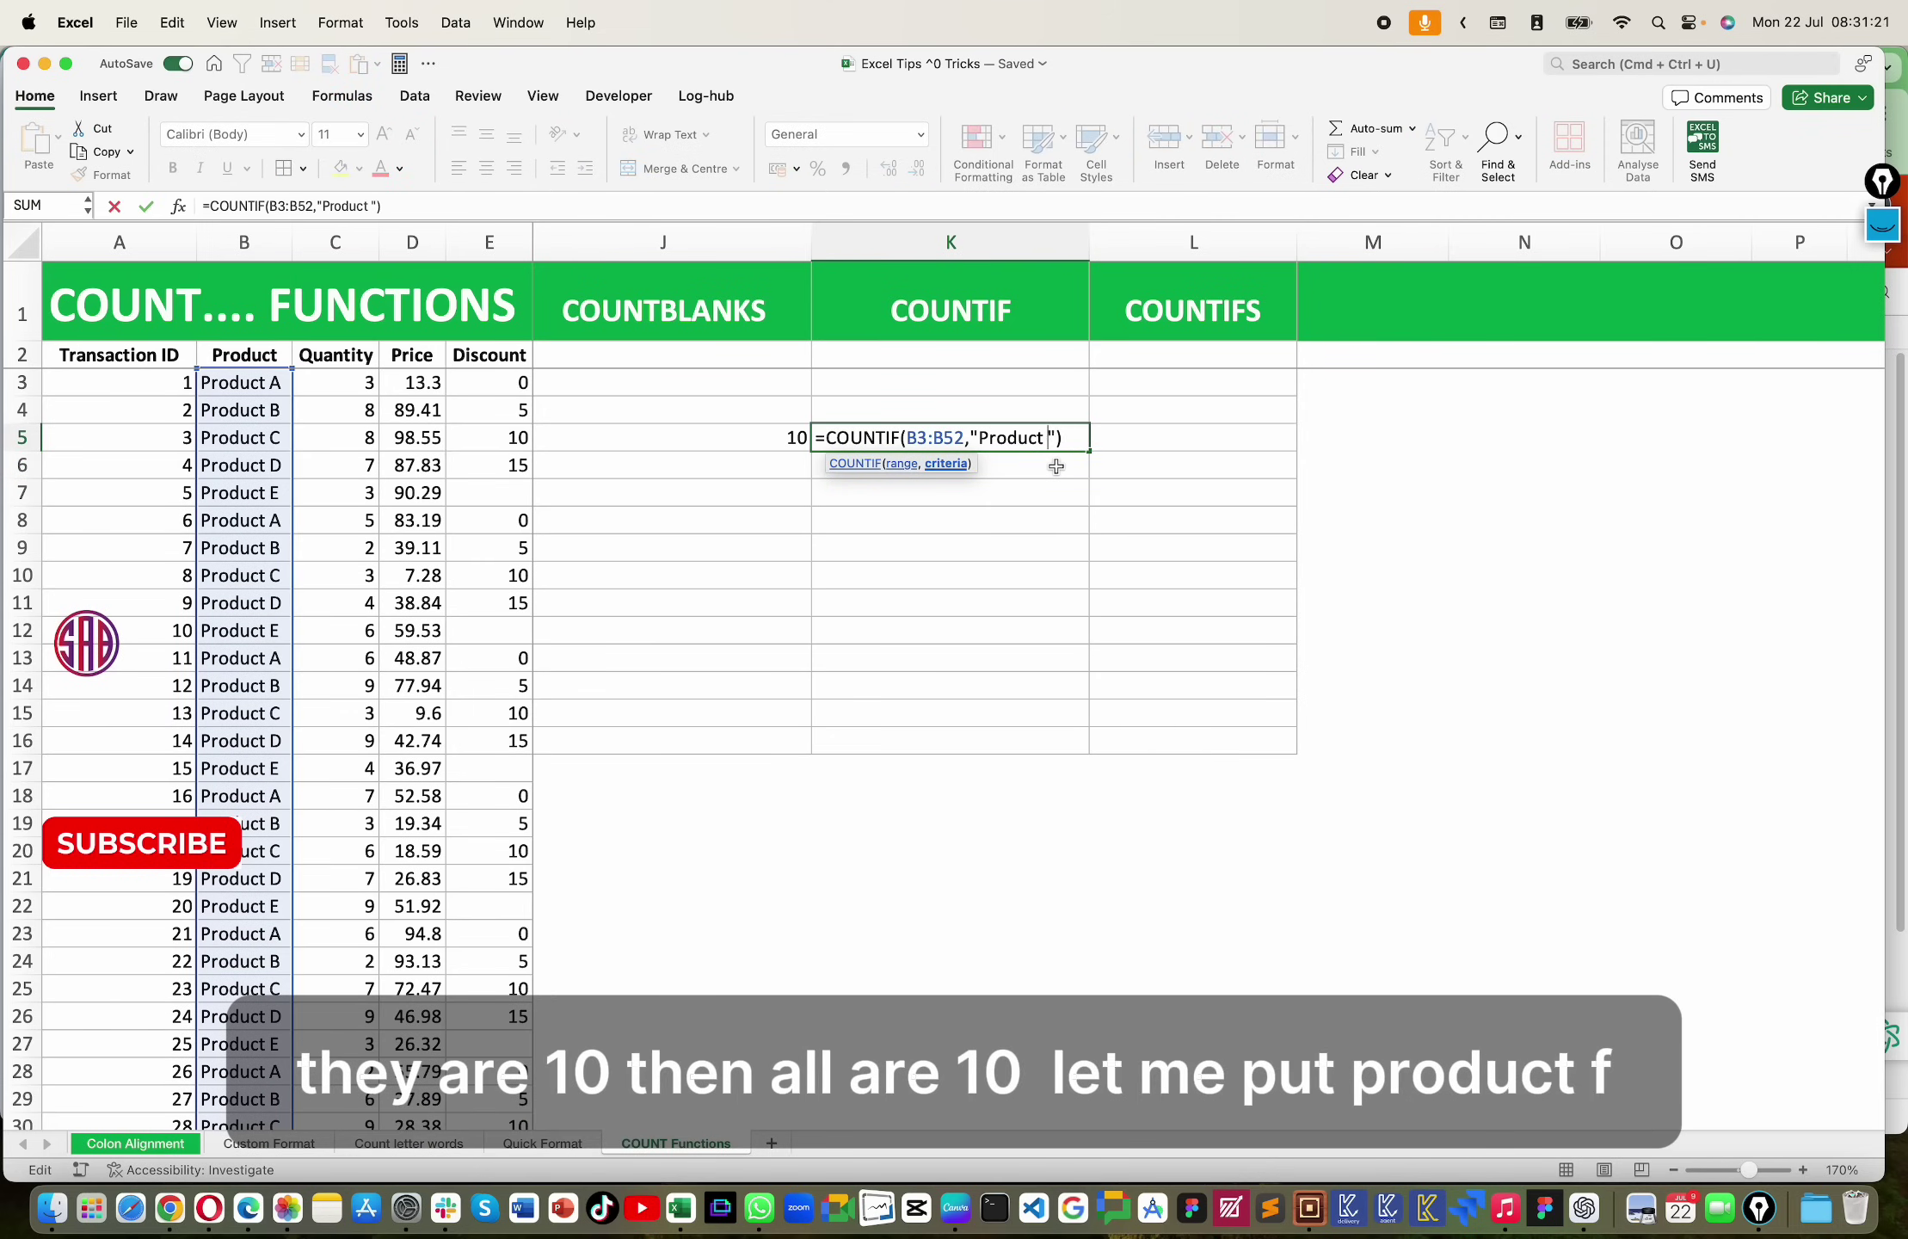
type("f")
key("Return")
left_click(1056, 439)
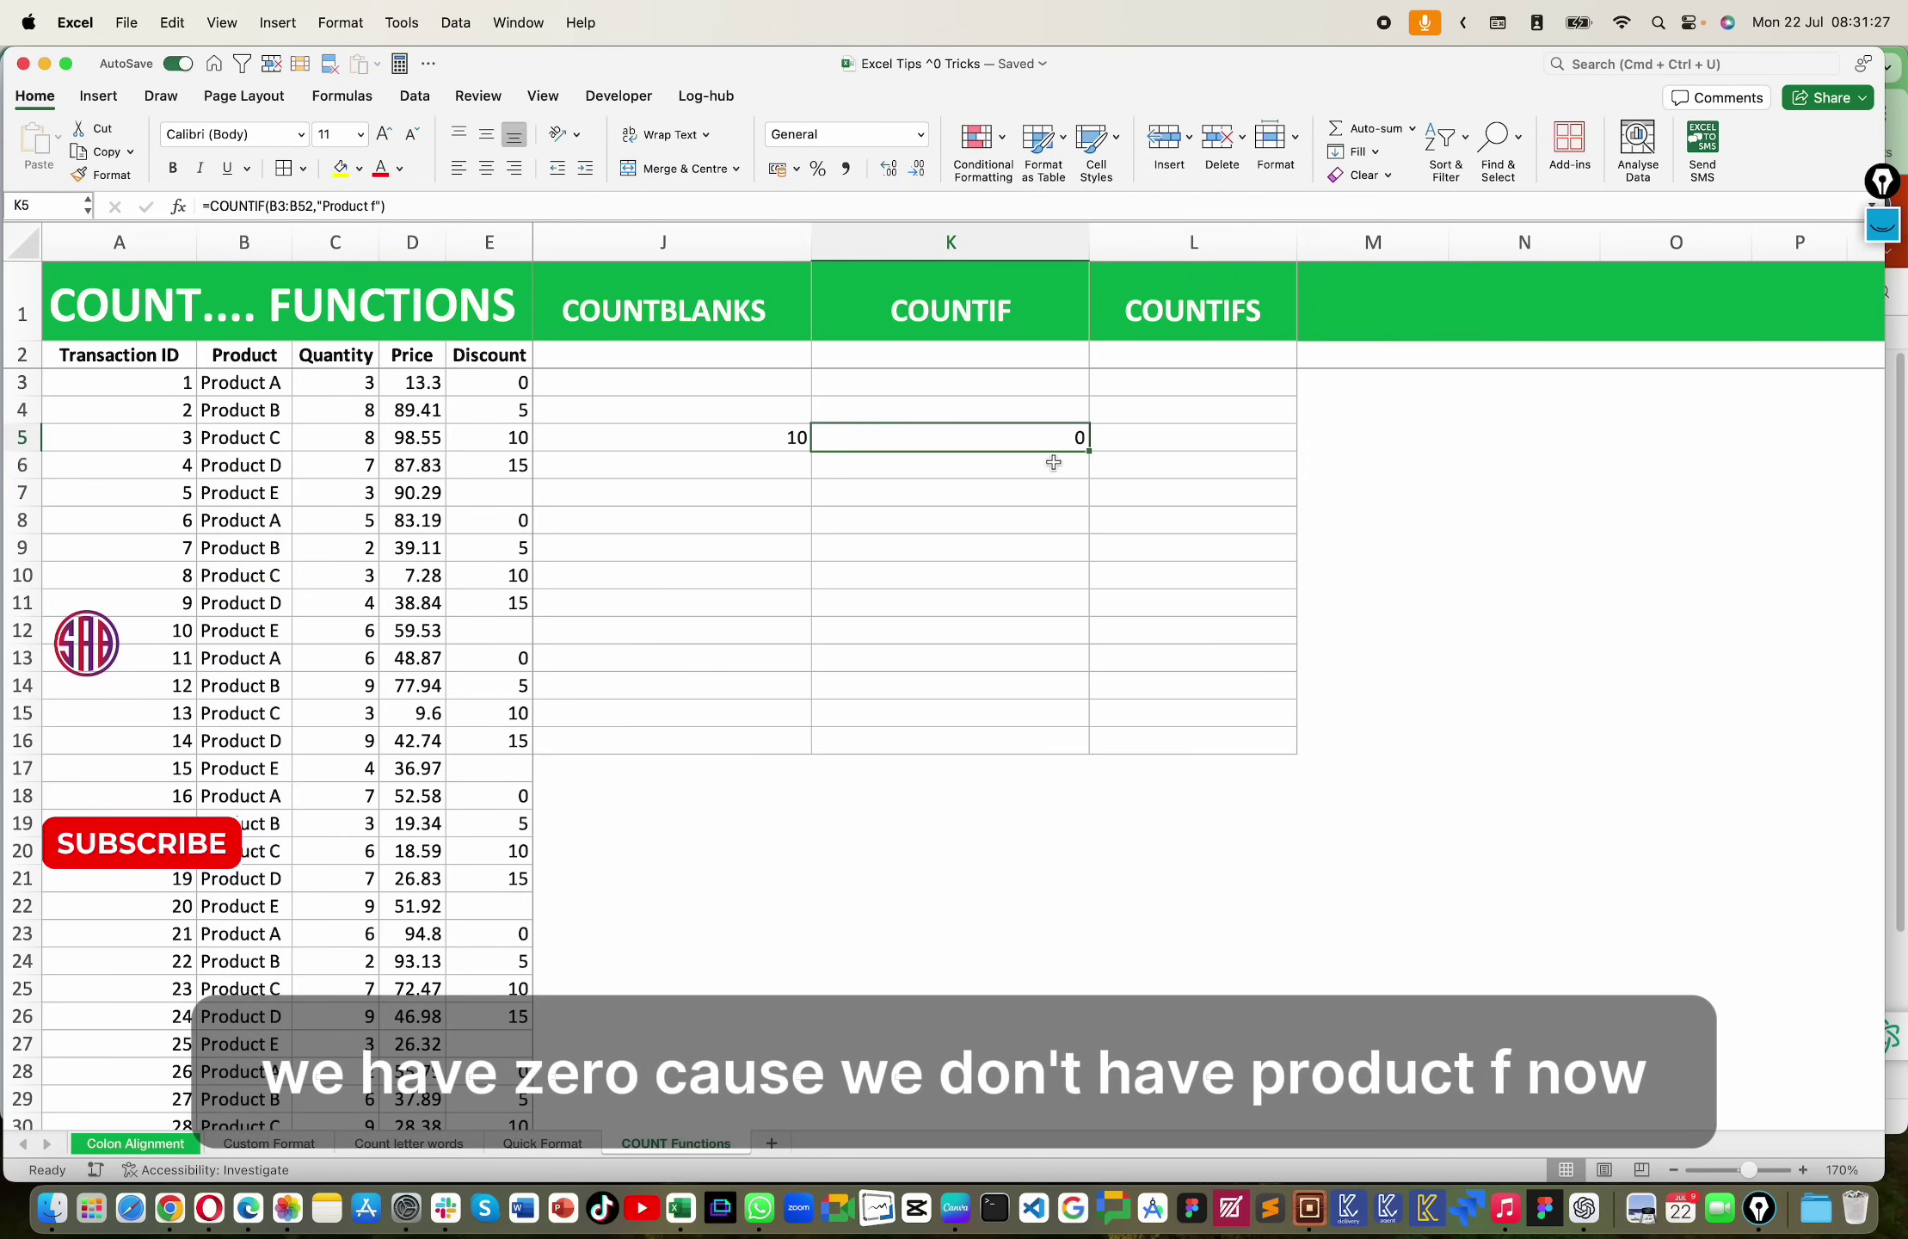
Step: Change K5's criterion back to Product c, returning 10
double_click(1051, 437)
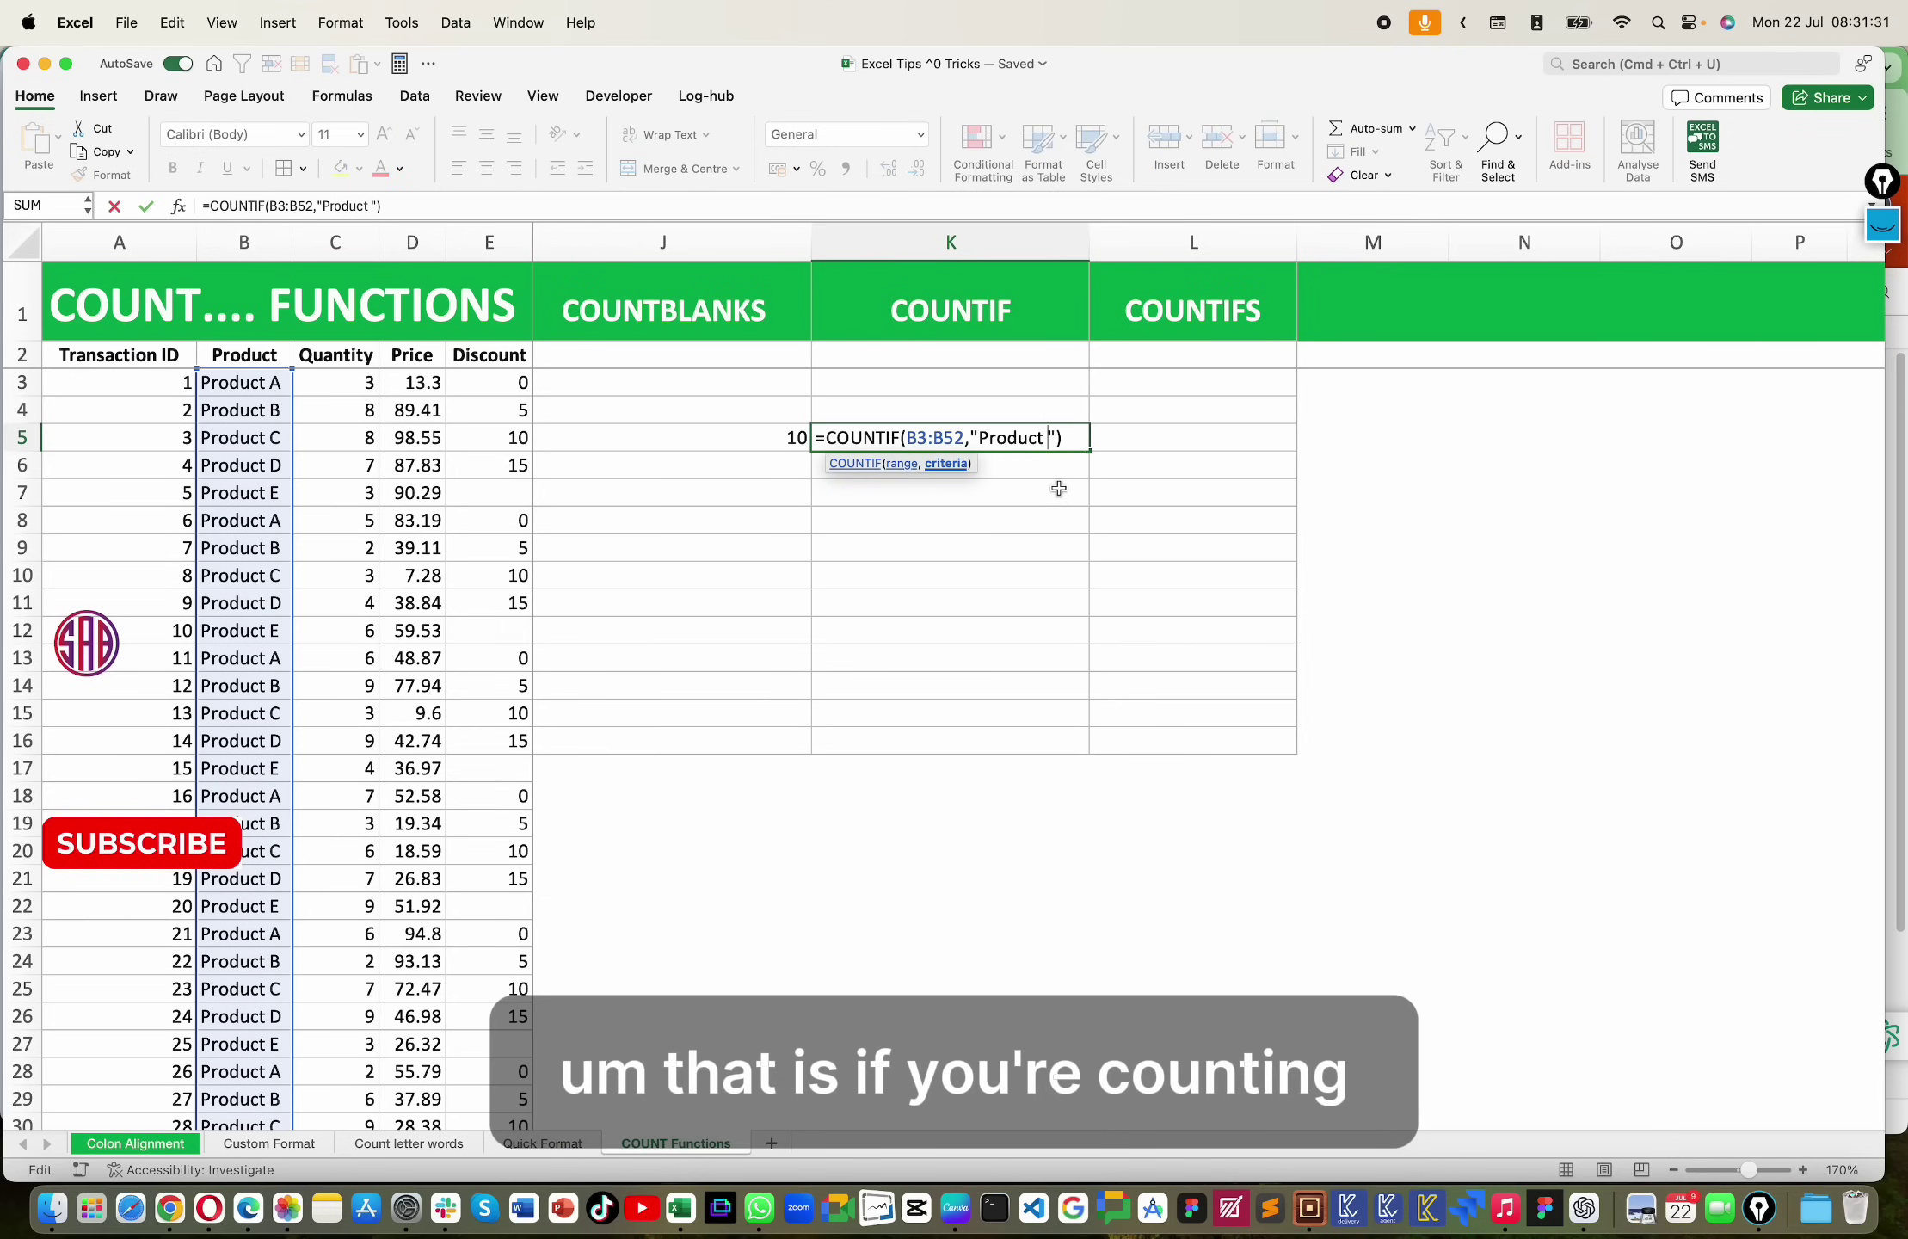
type("c")
key("Return")
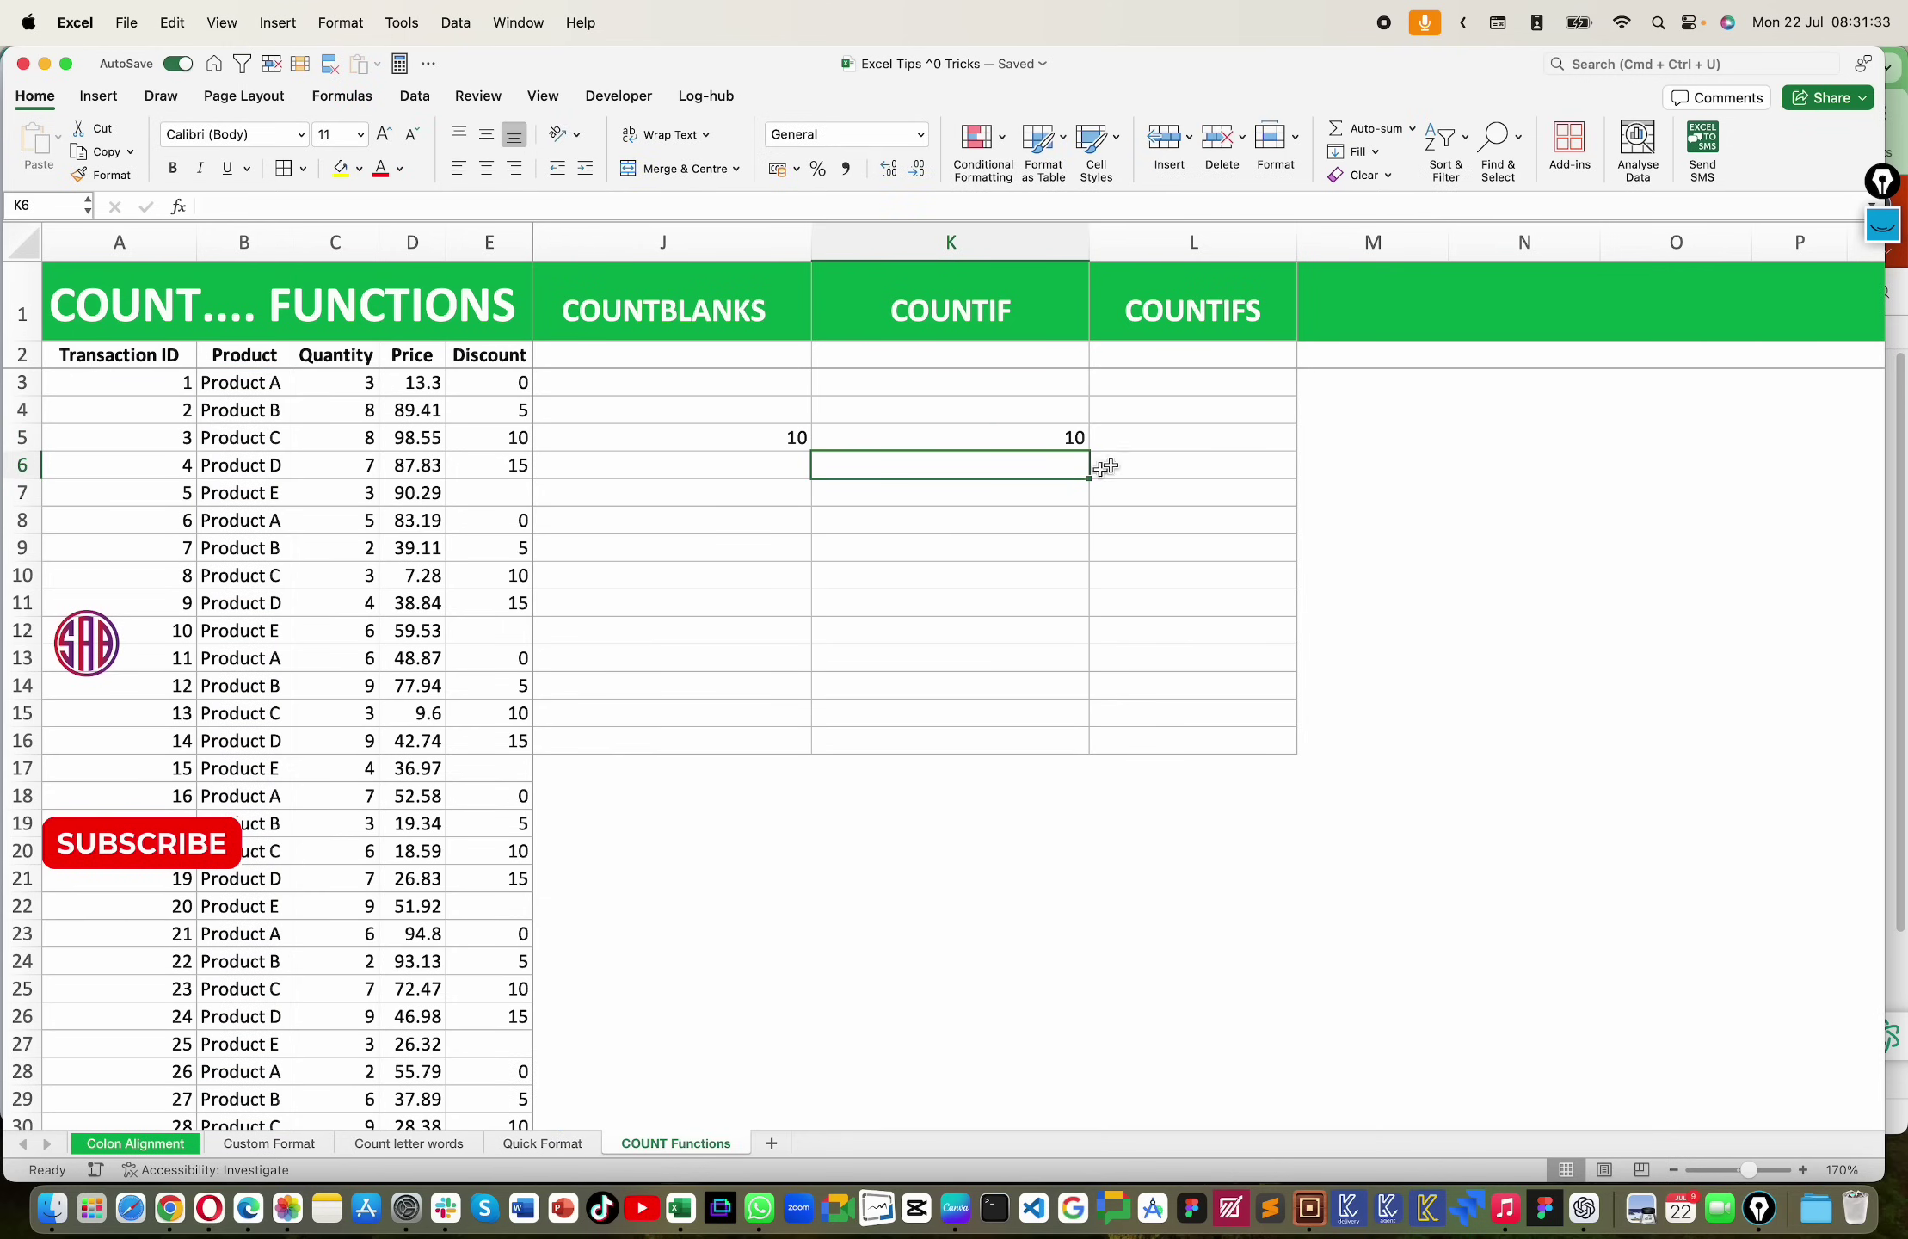
left_click(1062, 437)
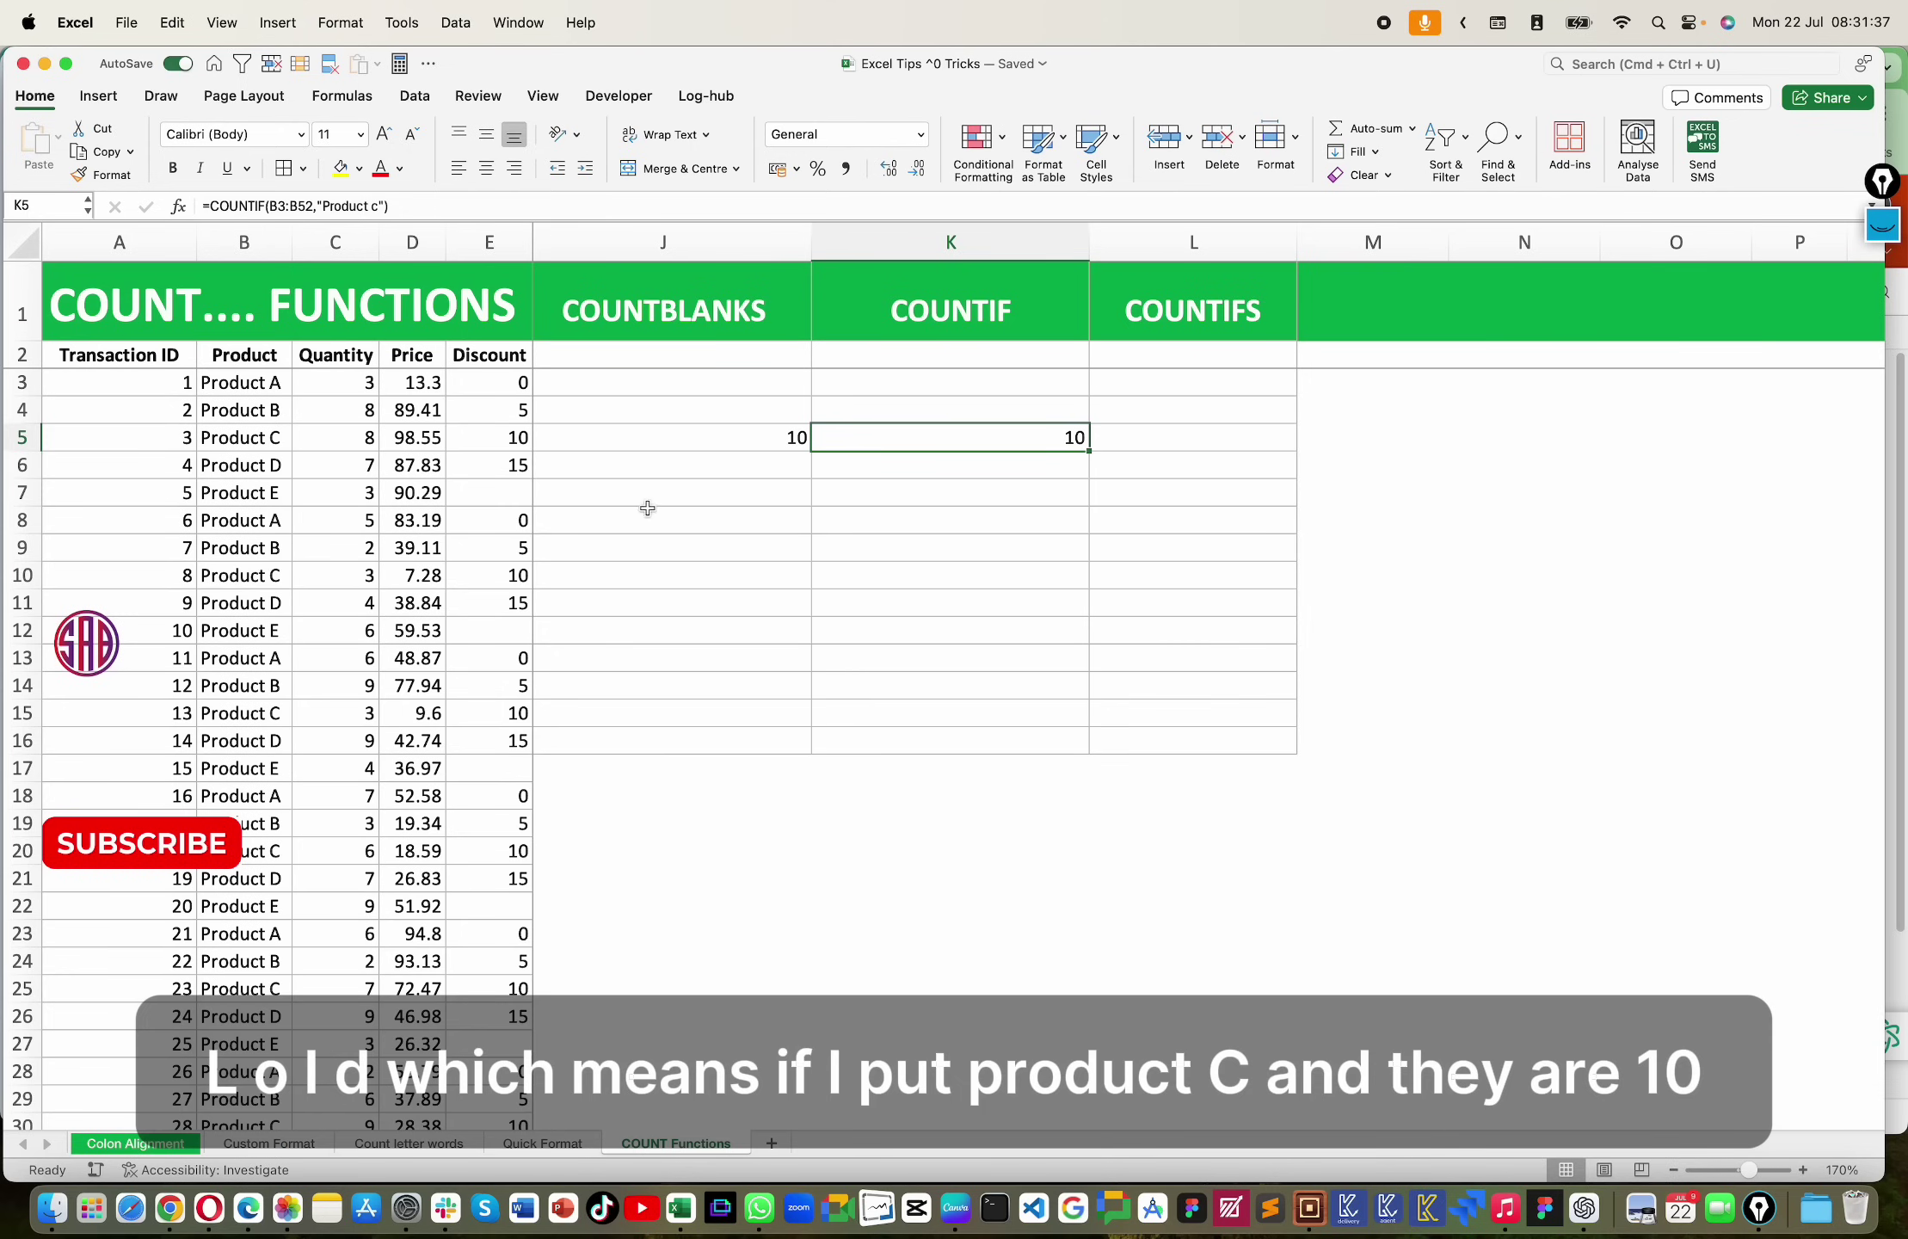
double_click(961, 433)
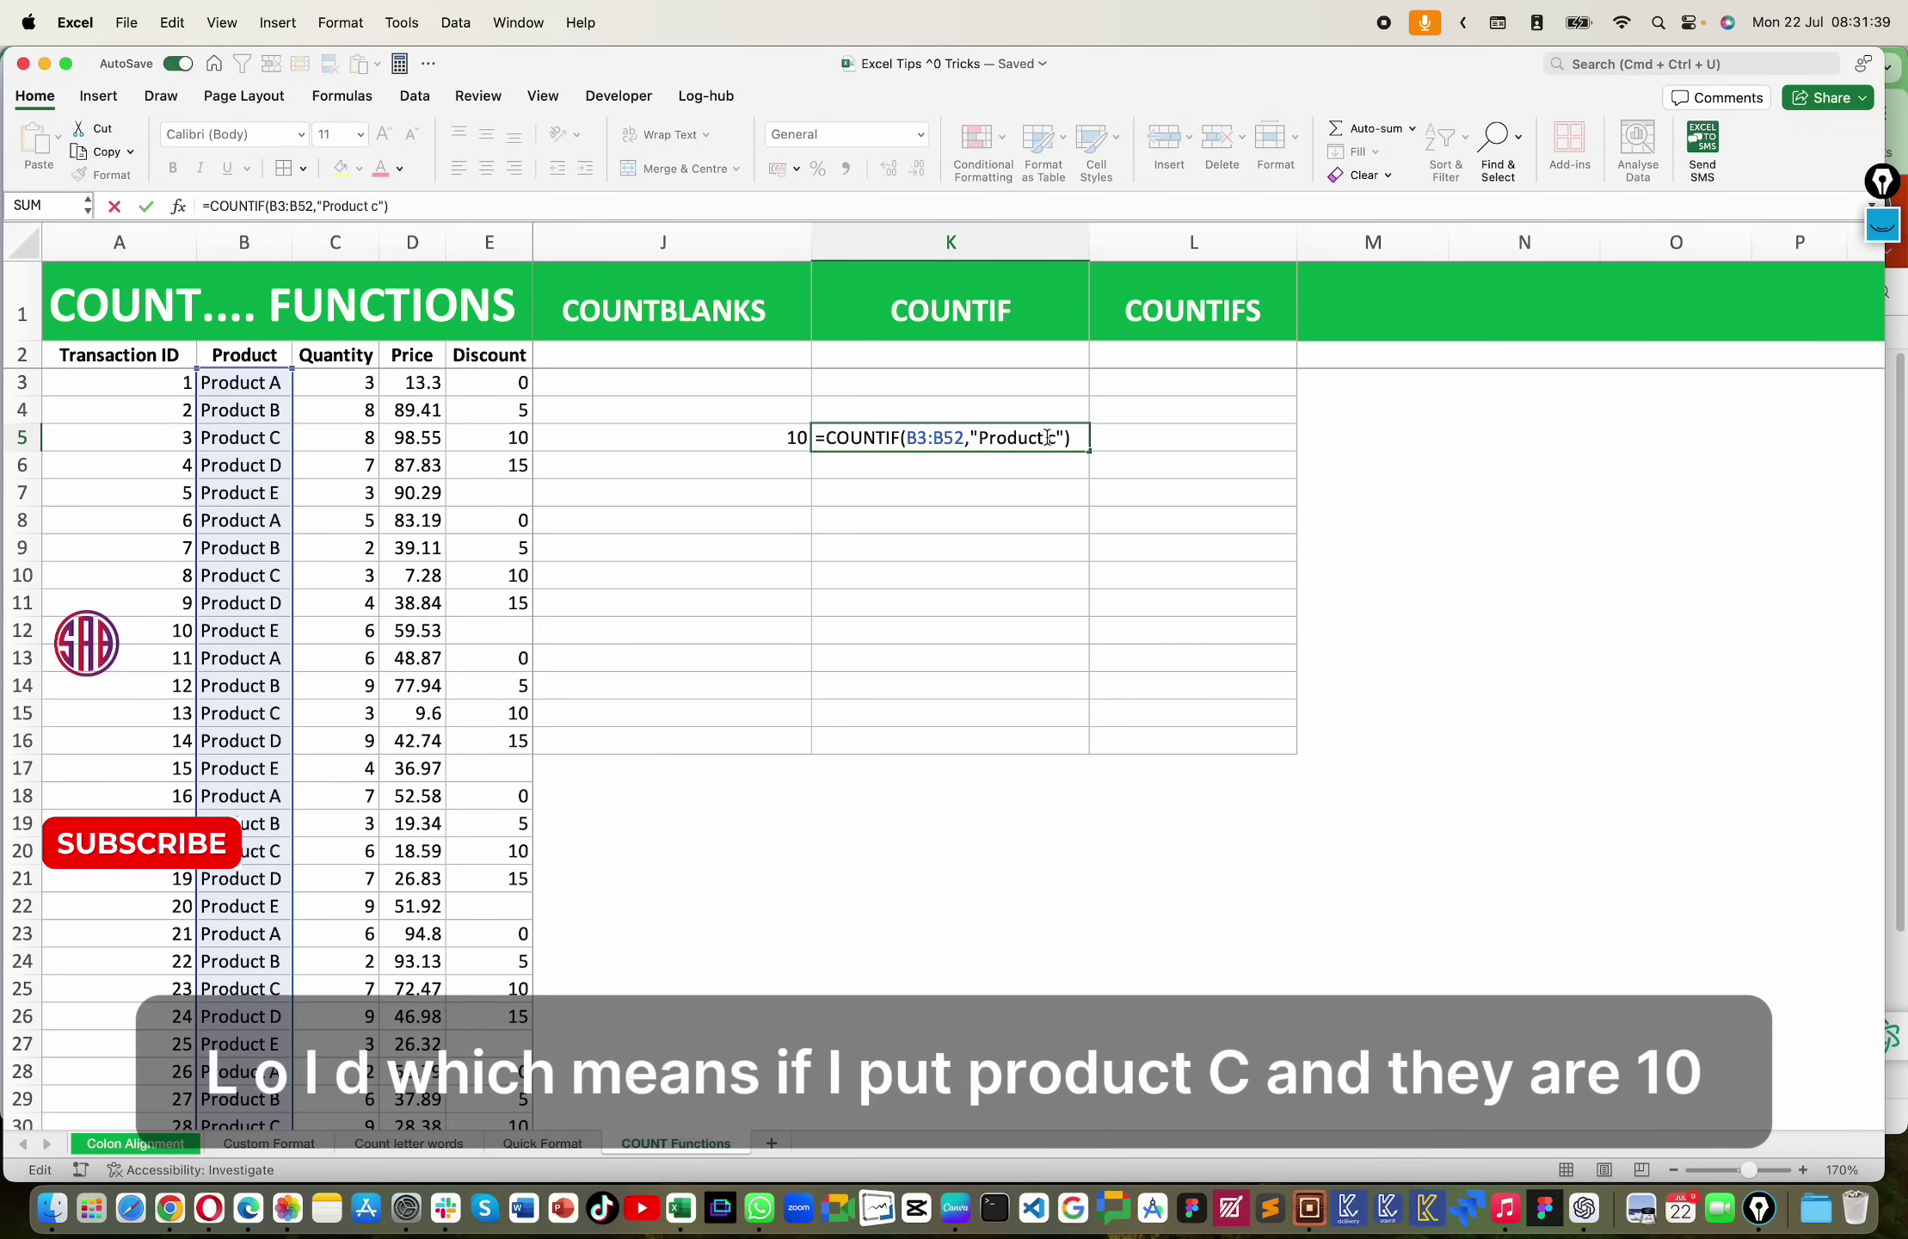
key("Return")
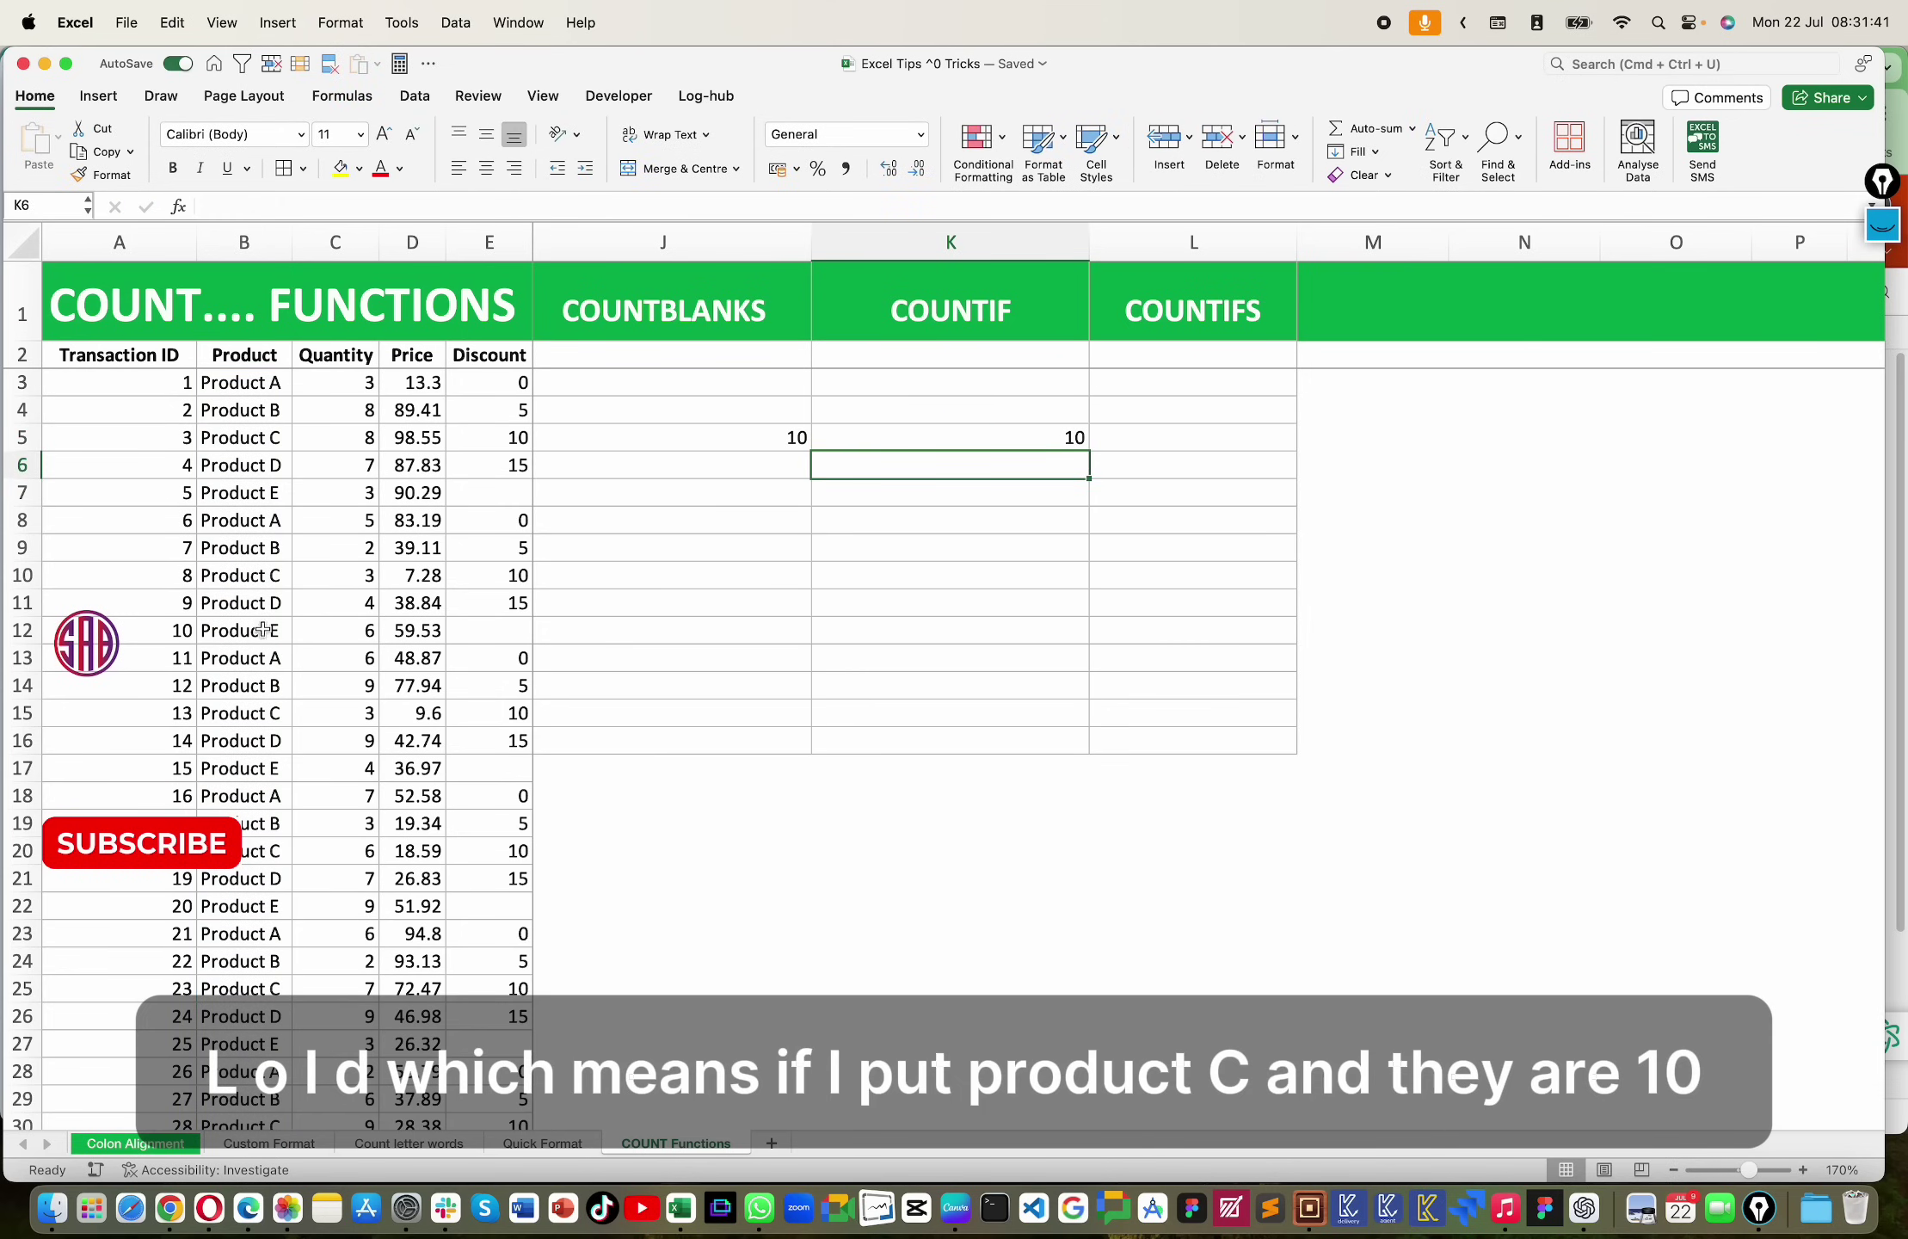
Step: Rename B10 from Product C to Product B and B15 to Product d
left_click(278, 575)
double_click(278, 575)
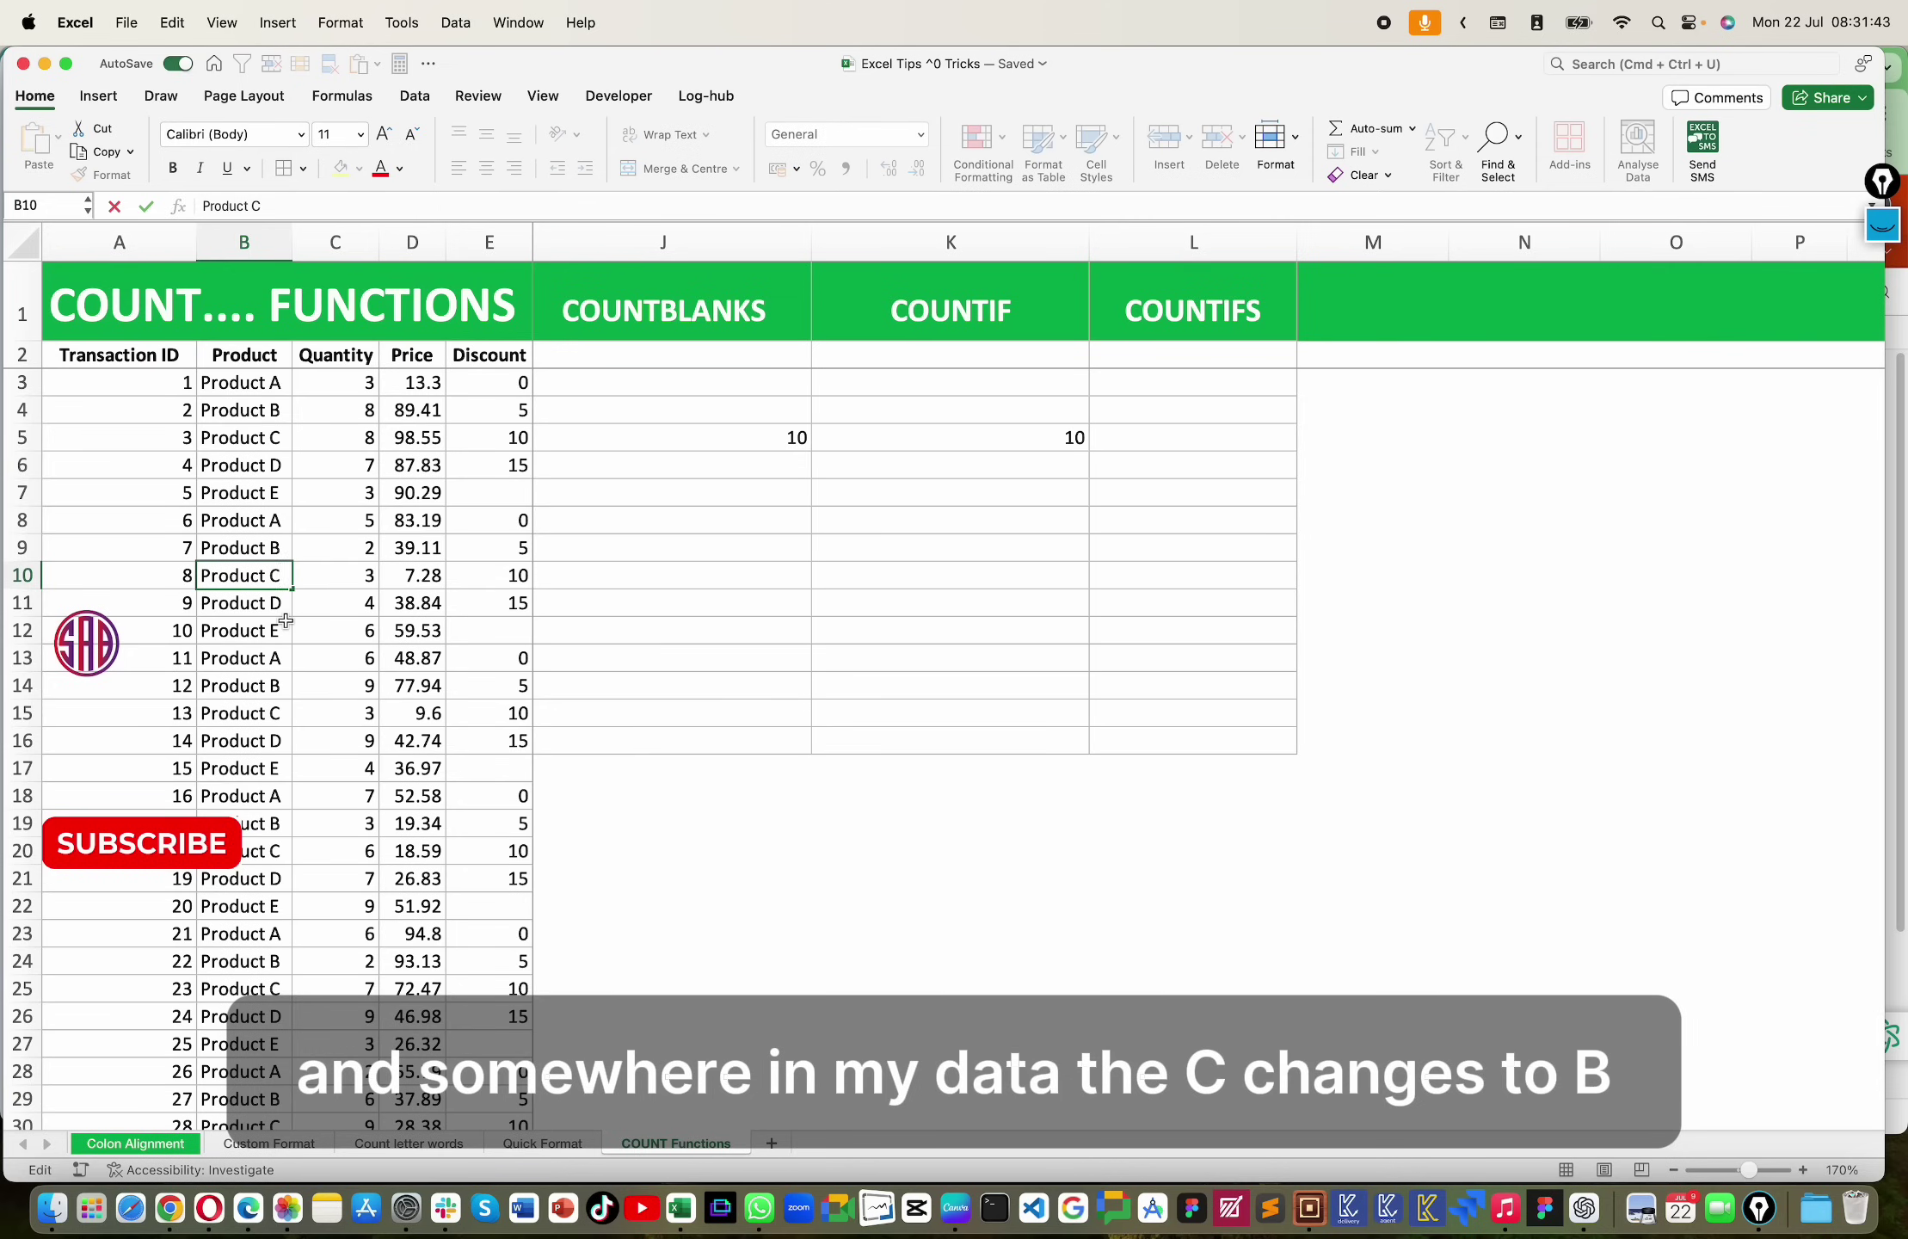
key("BackSpace")
type("B")
key("Return")
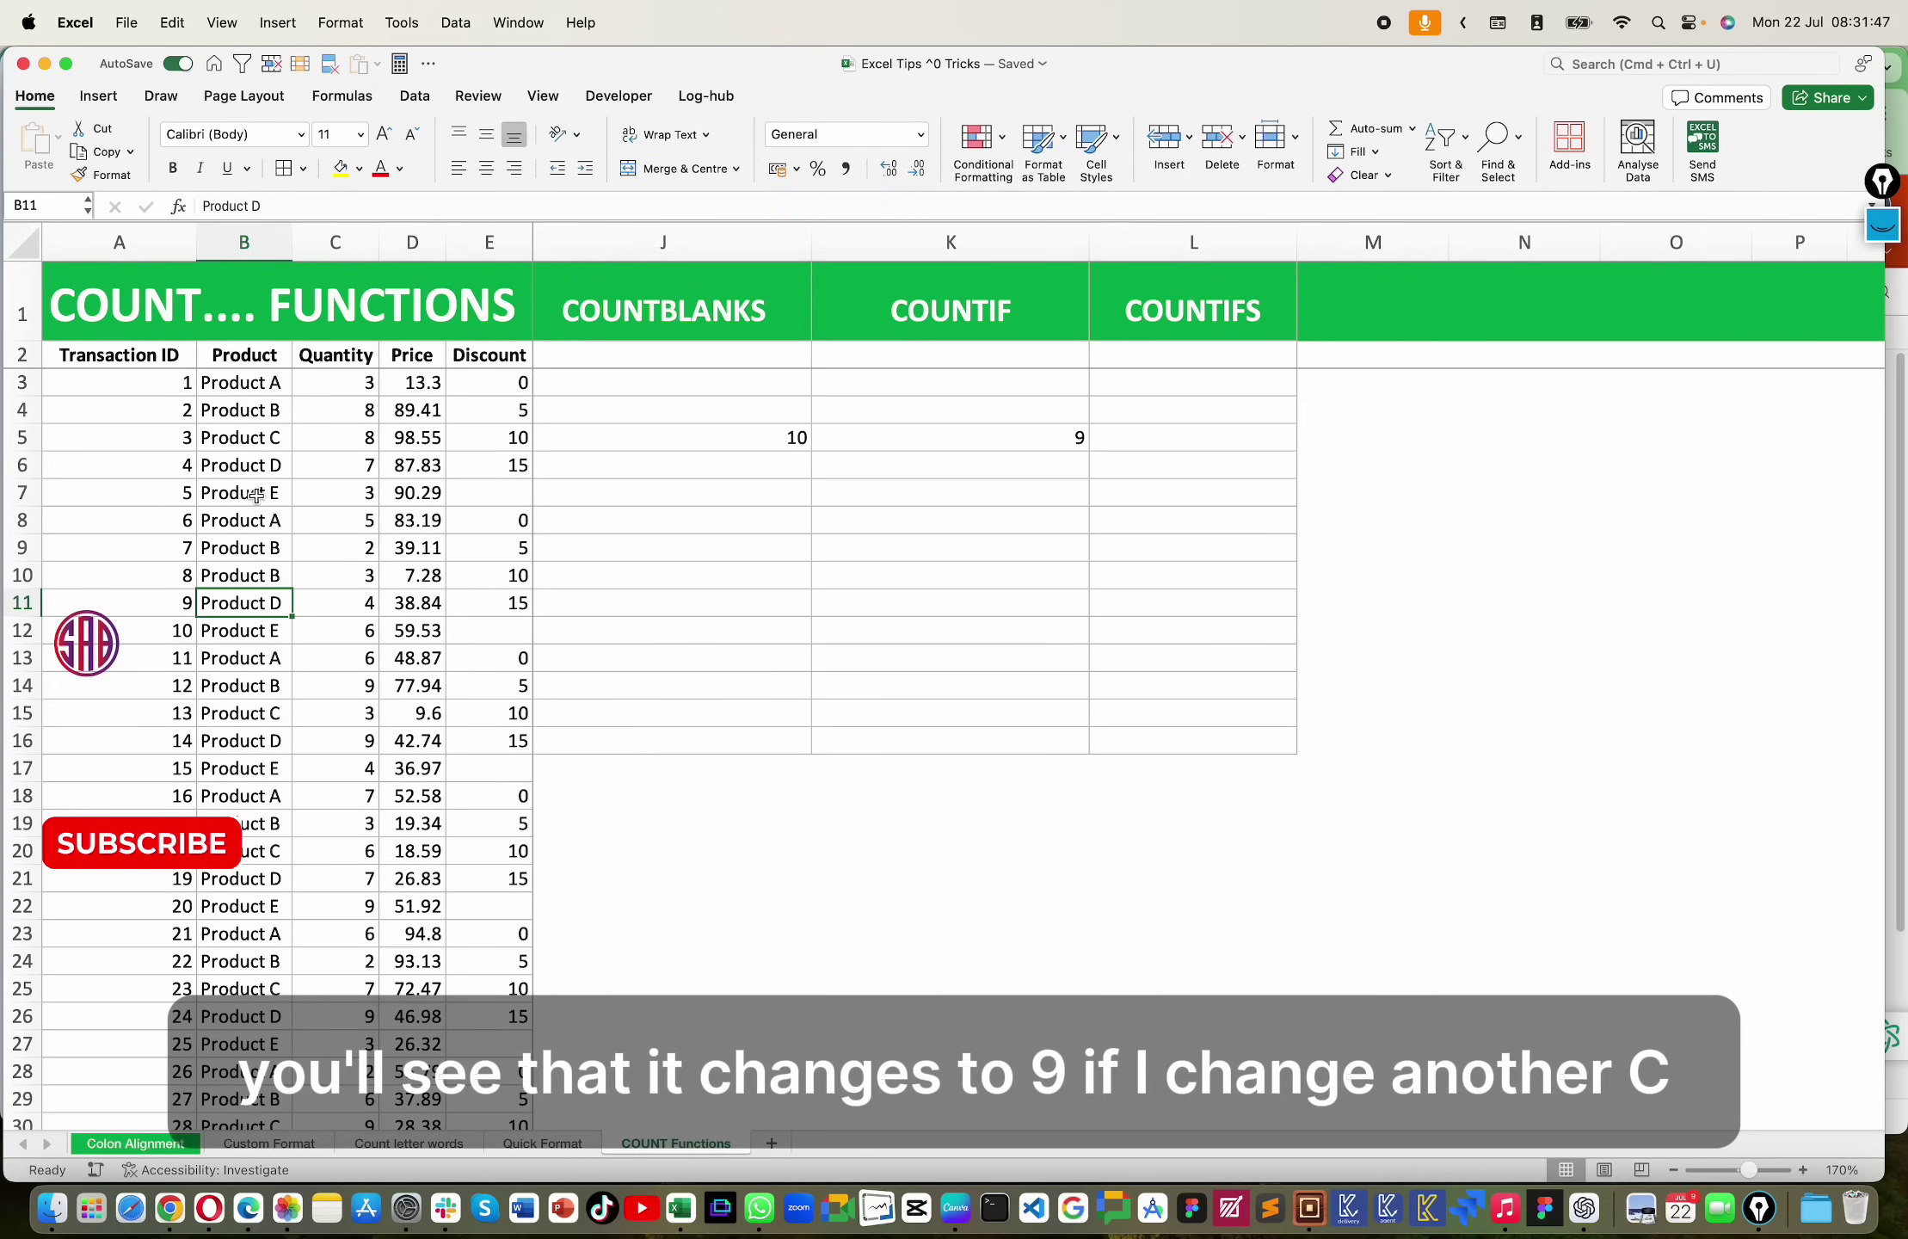
double_click(277, 714)
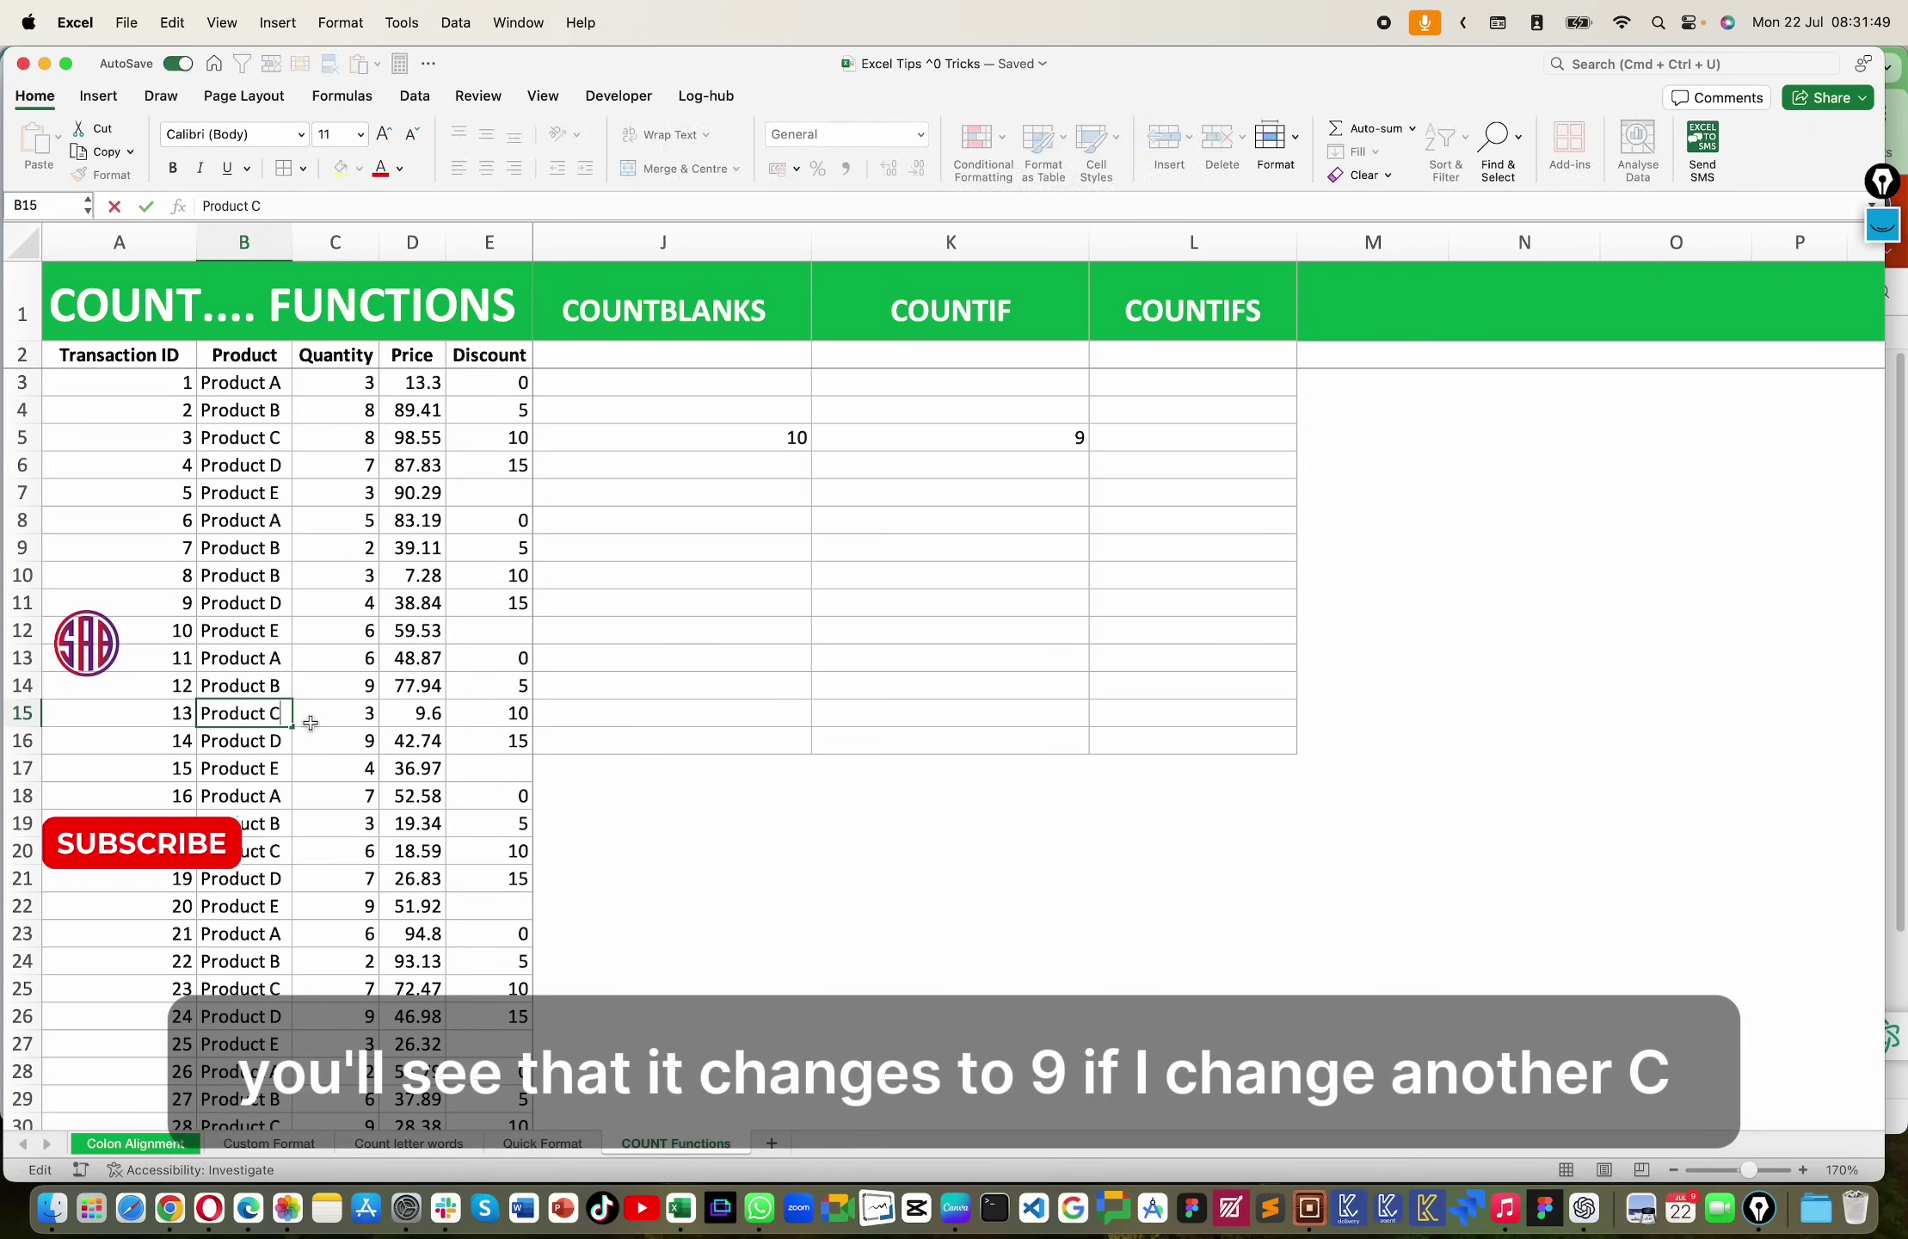
key("BackSpace")
type("d")
key("Return")
Step: Review K5's COUNTIF formula, which now returns 8 for Product c
left_click(983, 430)
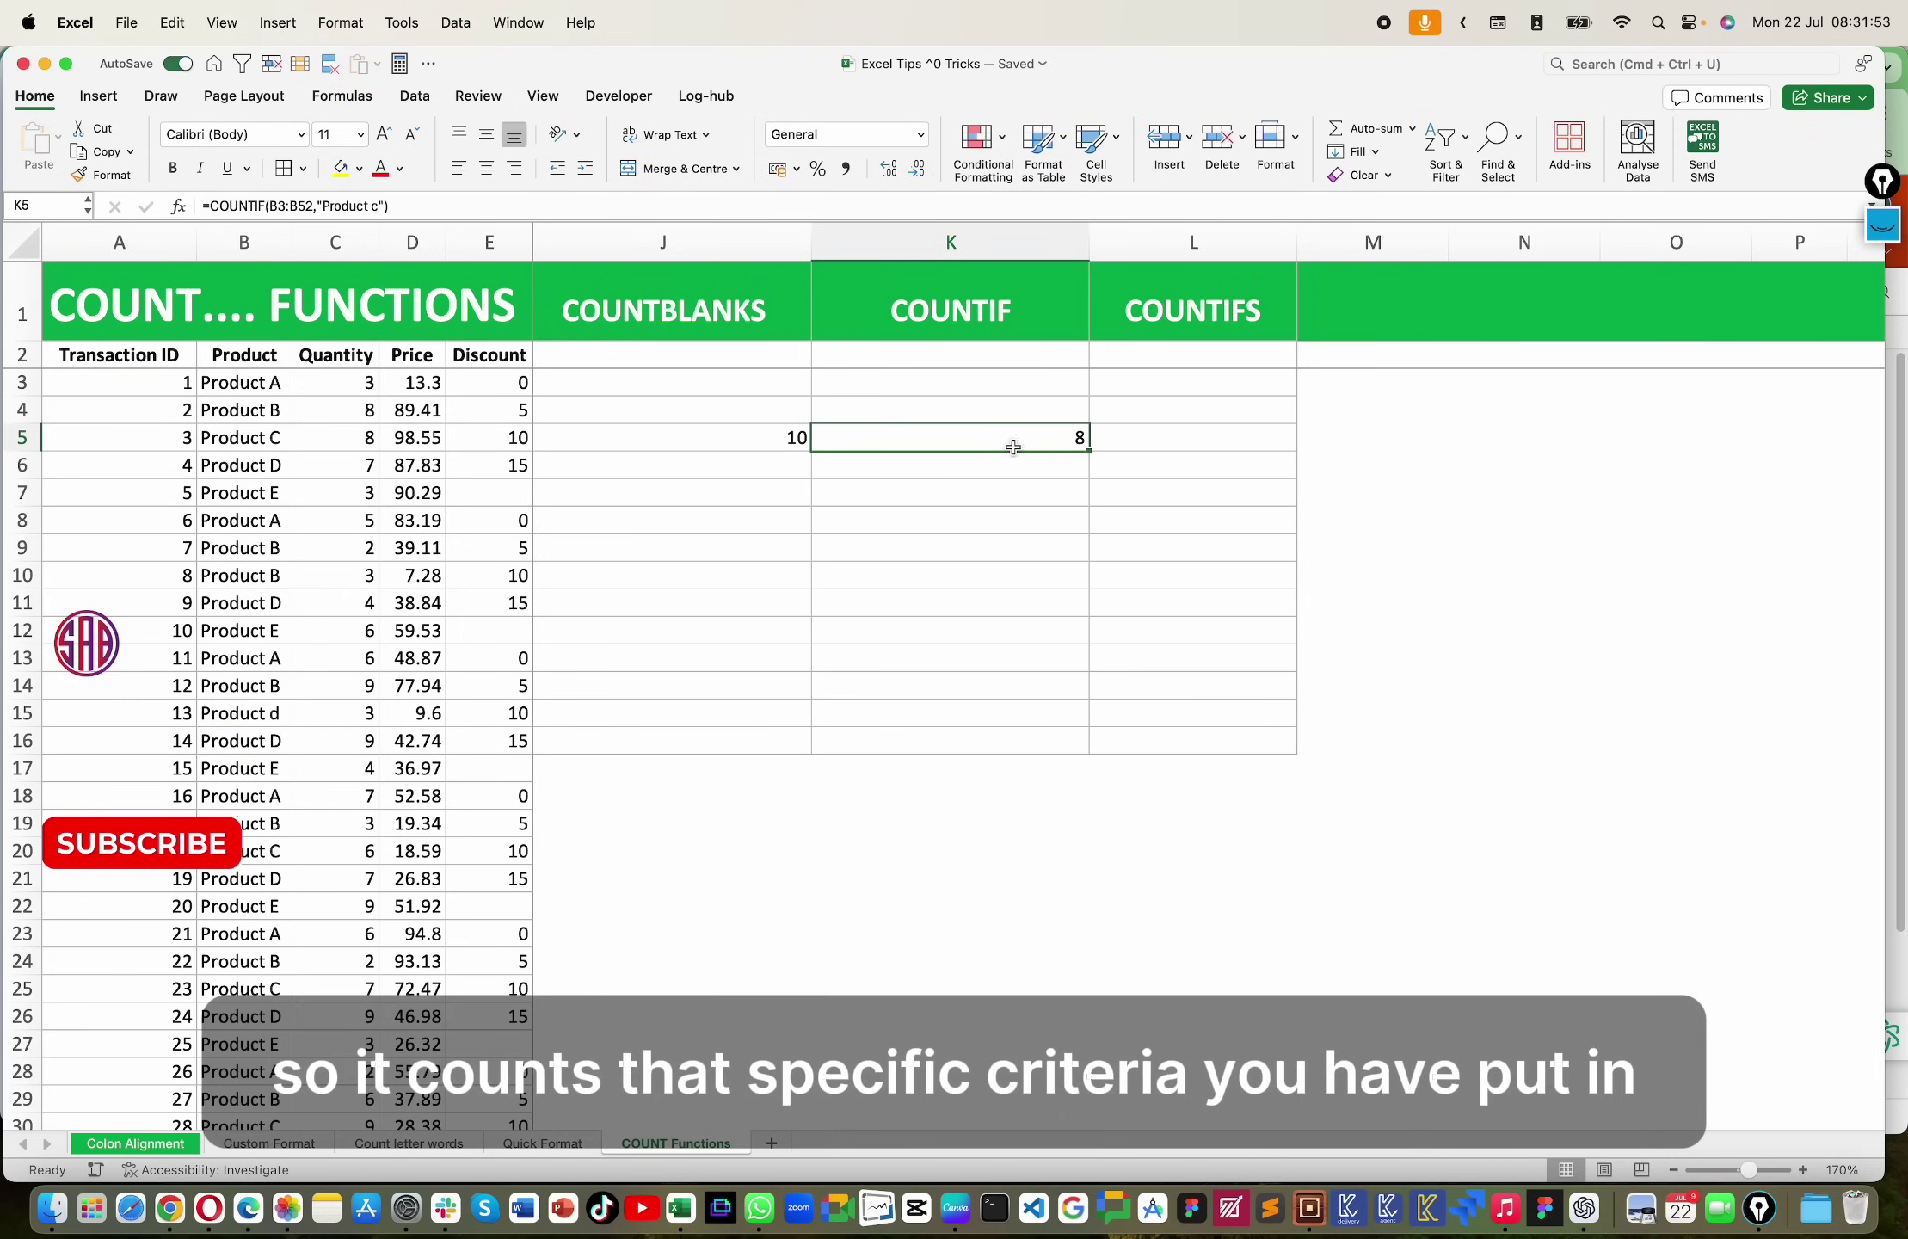
double_click(1019, 440)
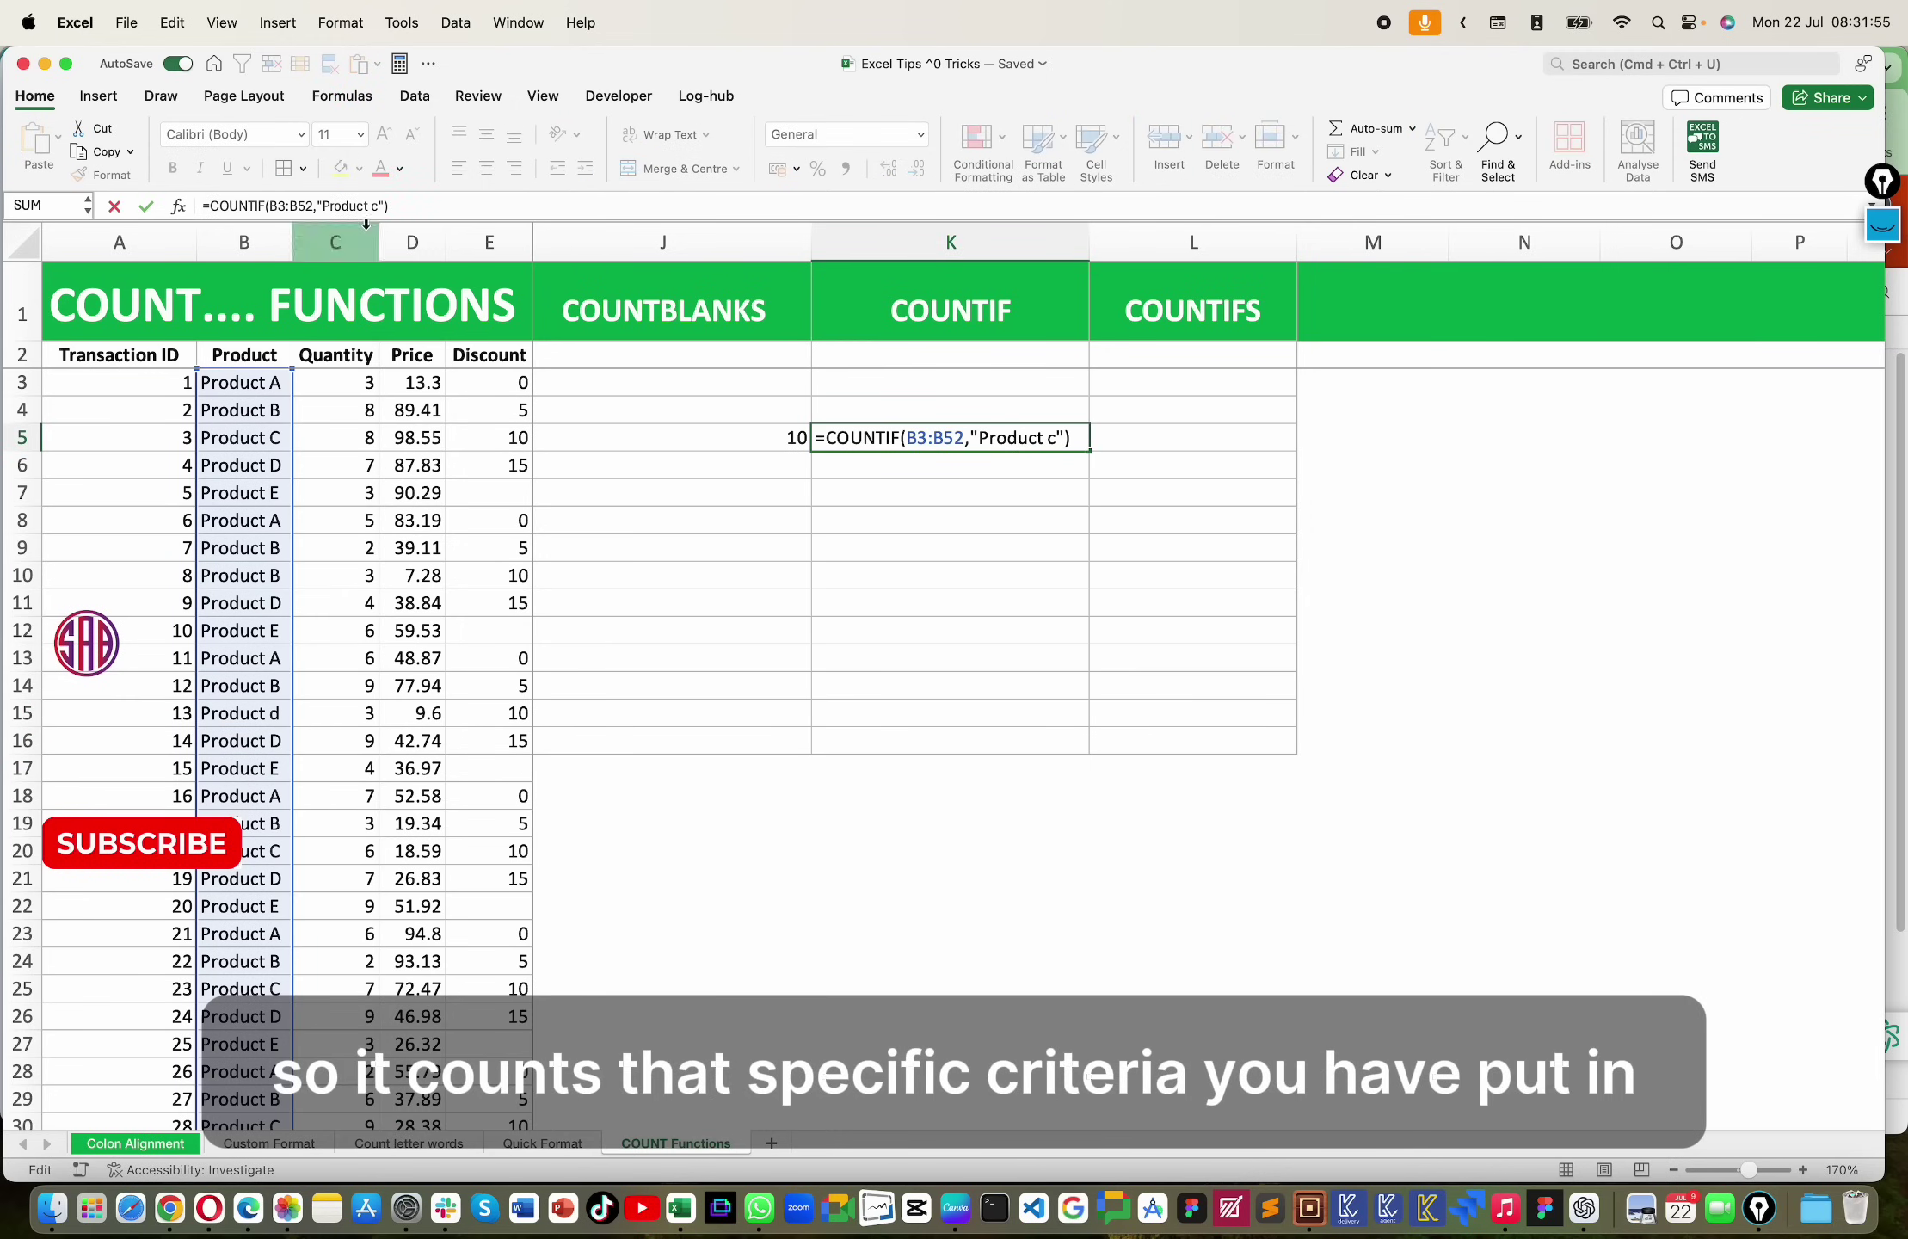
left_click_drag(986, 440, 1057, 439)
key("Return")
Step: Copy Product A and Product B from B3:B4 and select J8:J9 for them
left_click(983, 524)
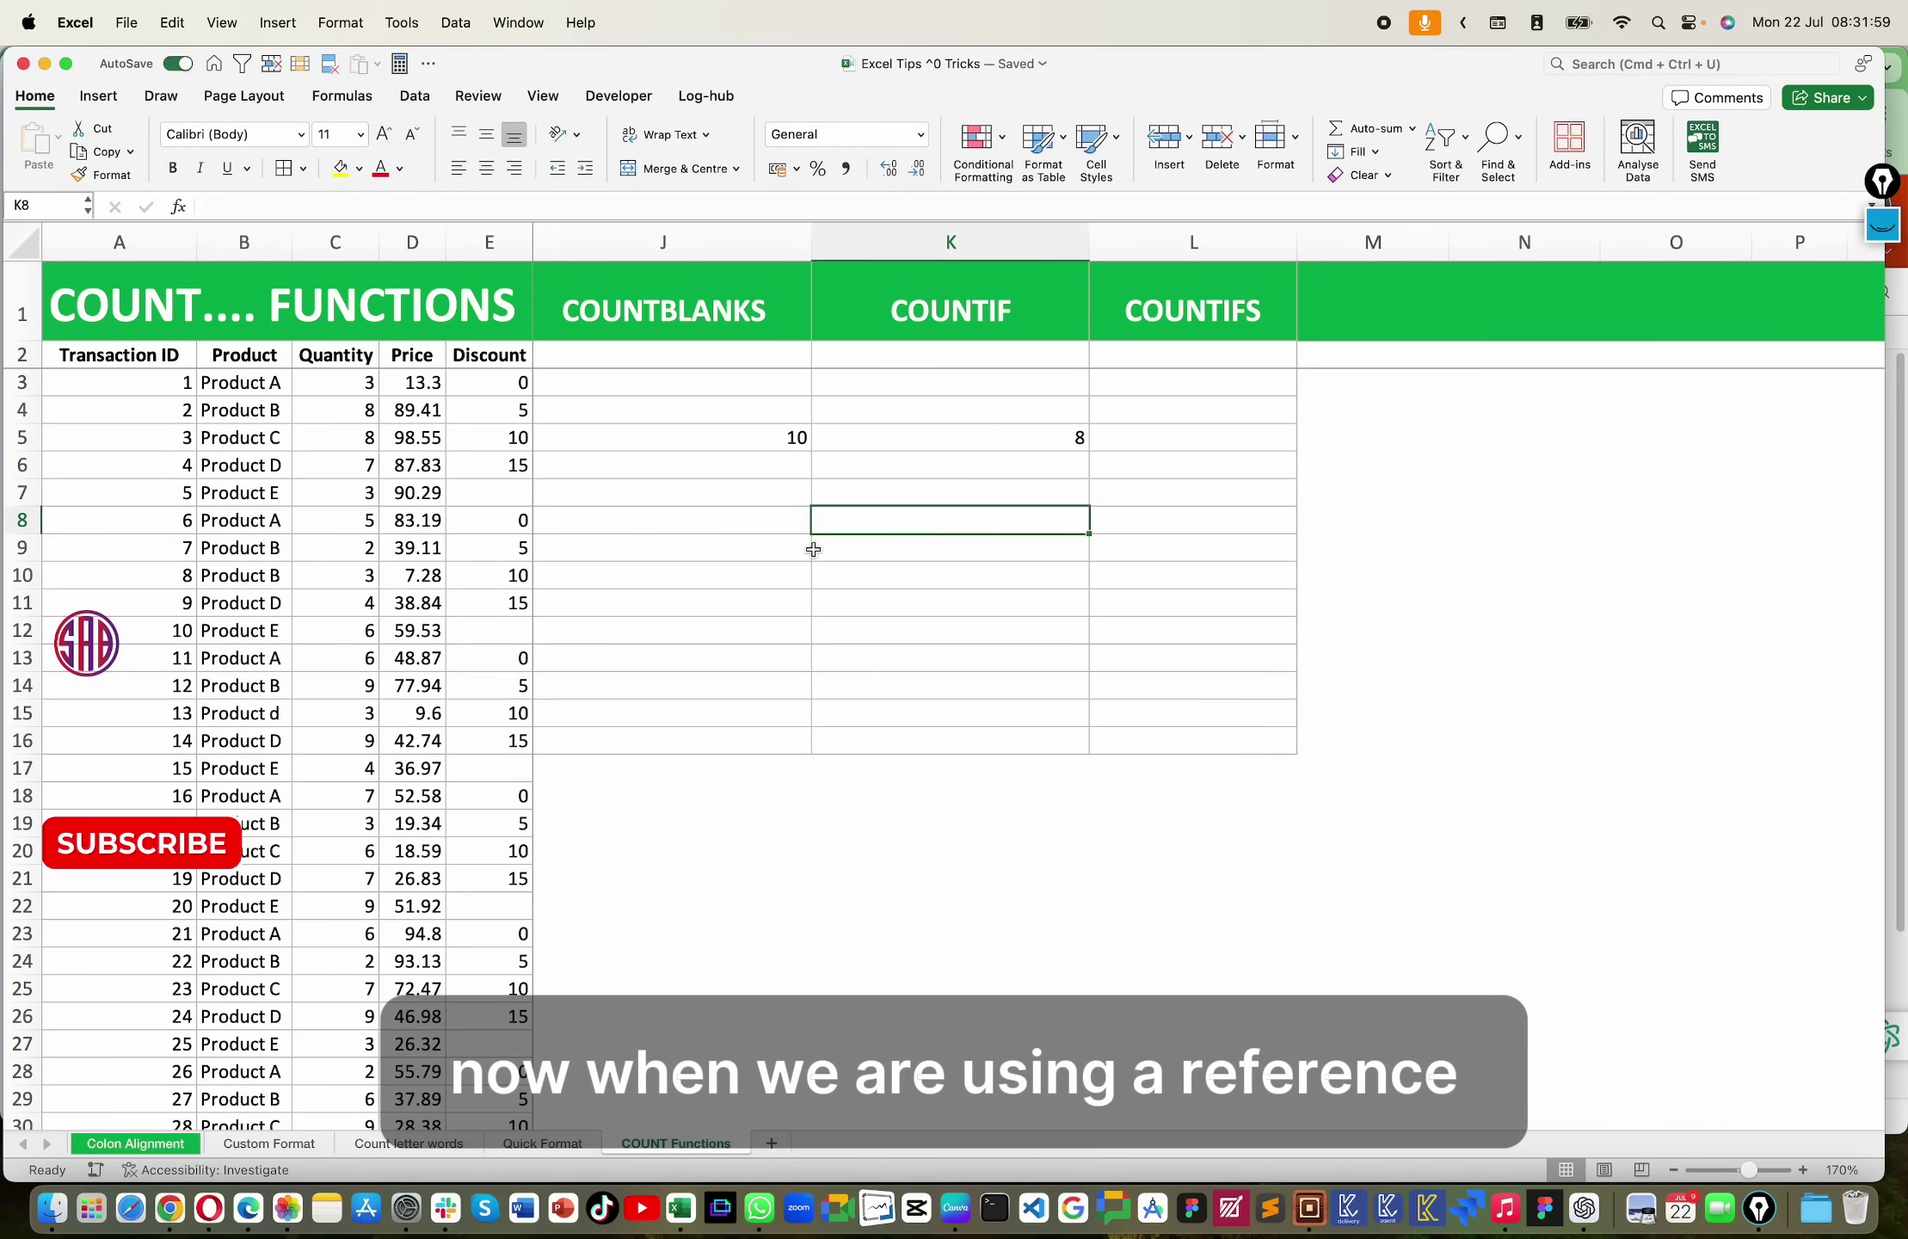
left_click_drag(265, 384, 263, 408)
key("super+c")
left_click(784, 511)
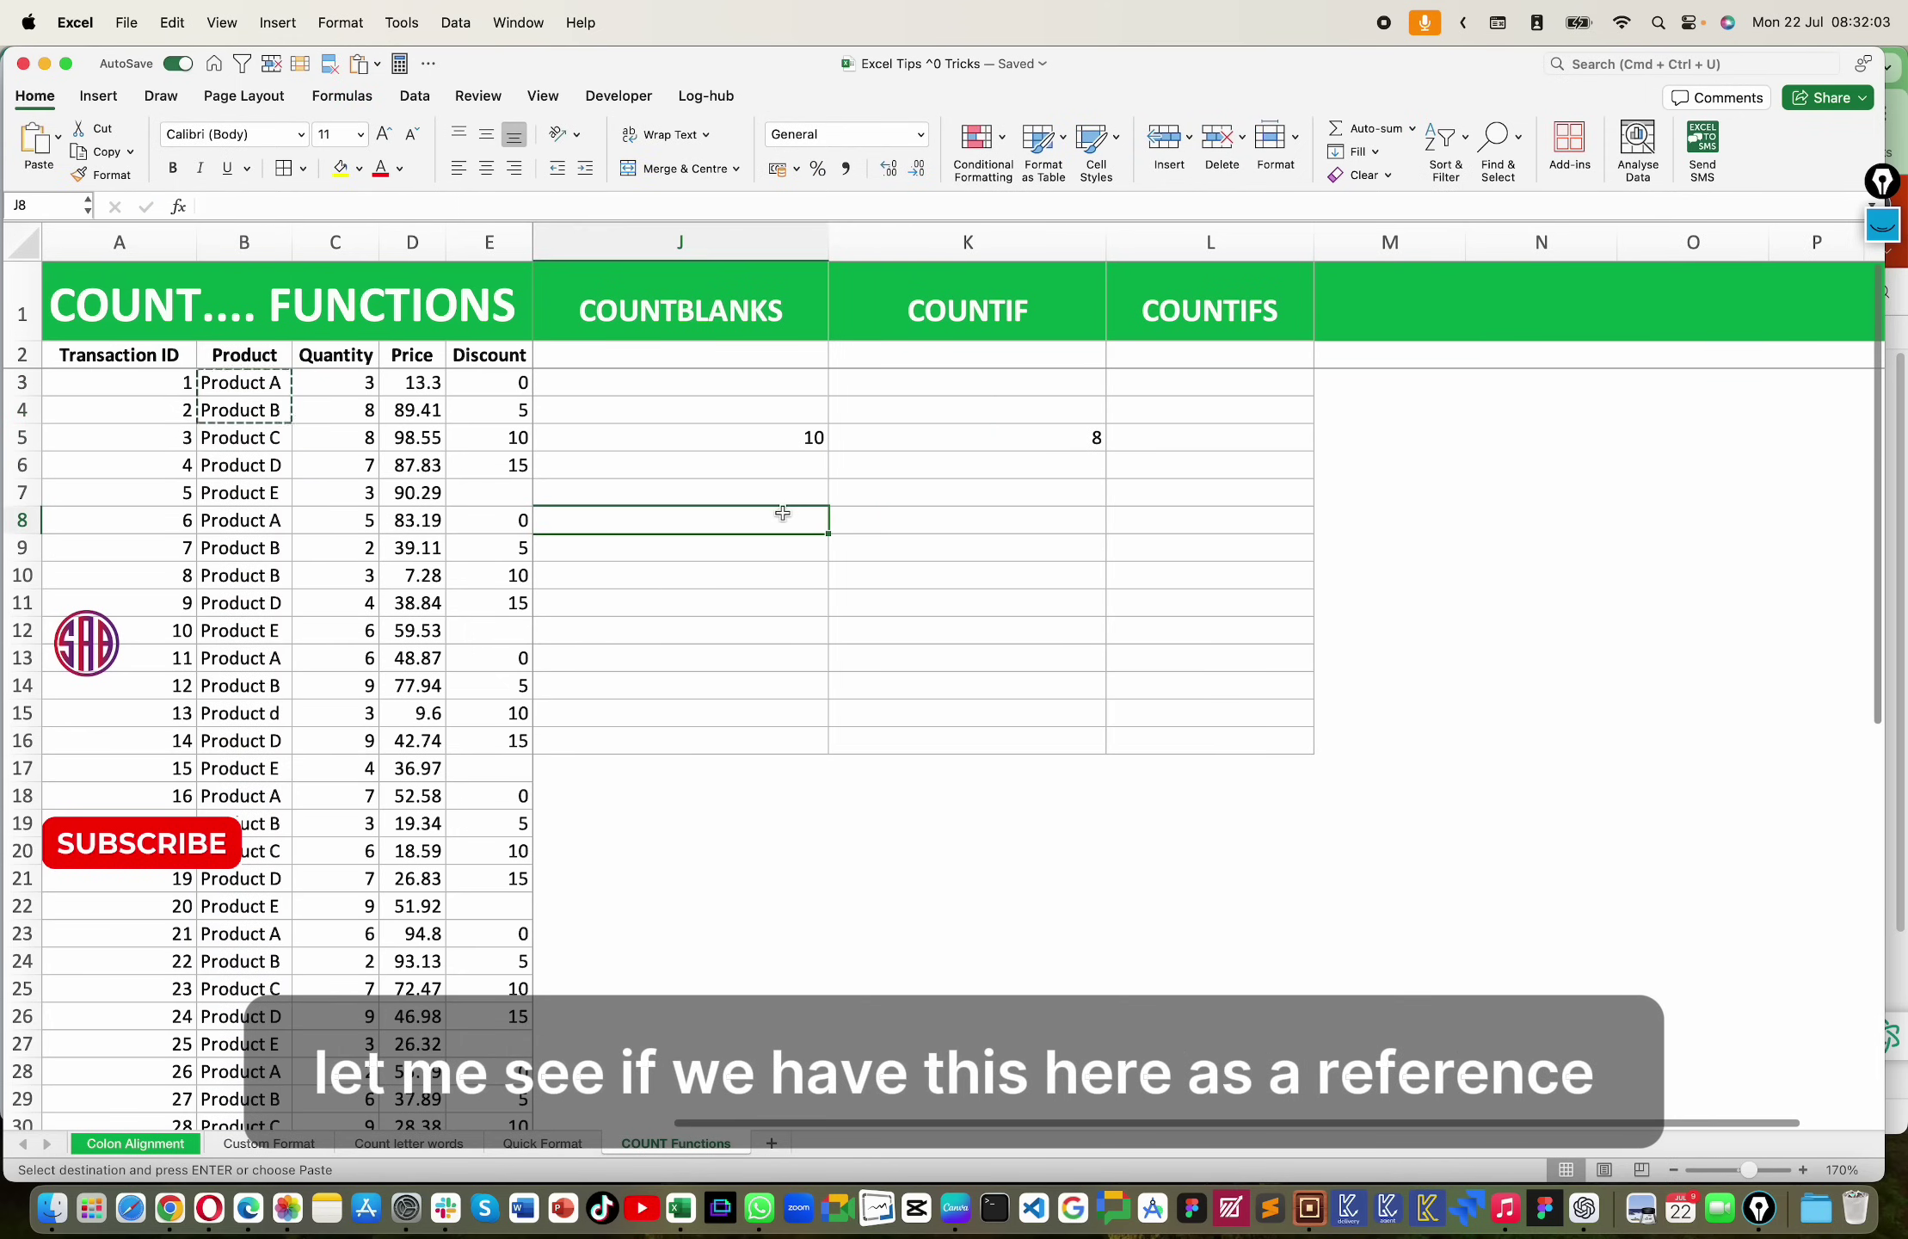
left_click_drag(780, 511, 750, 545)
scroll(731, 559, "left", 2)
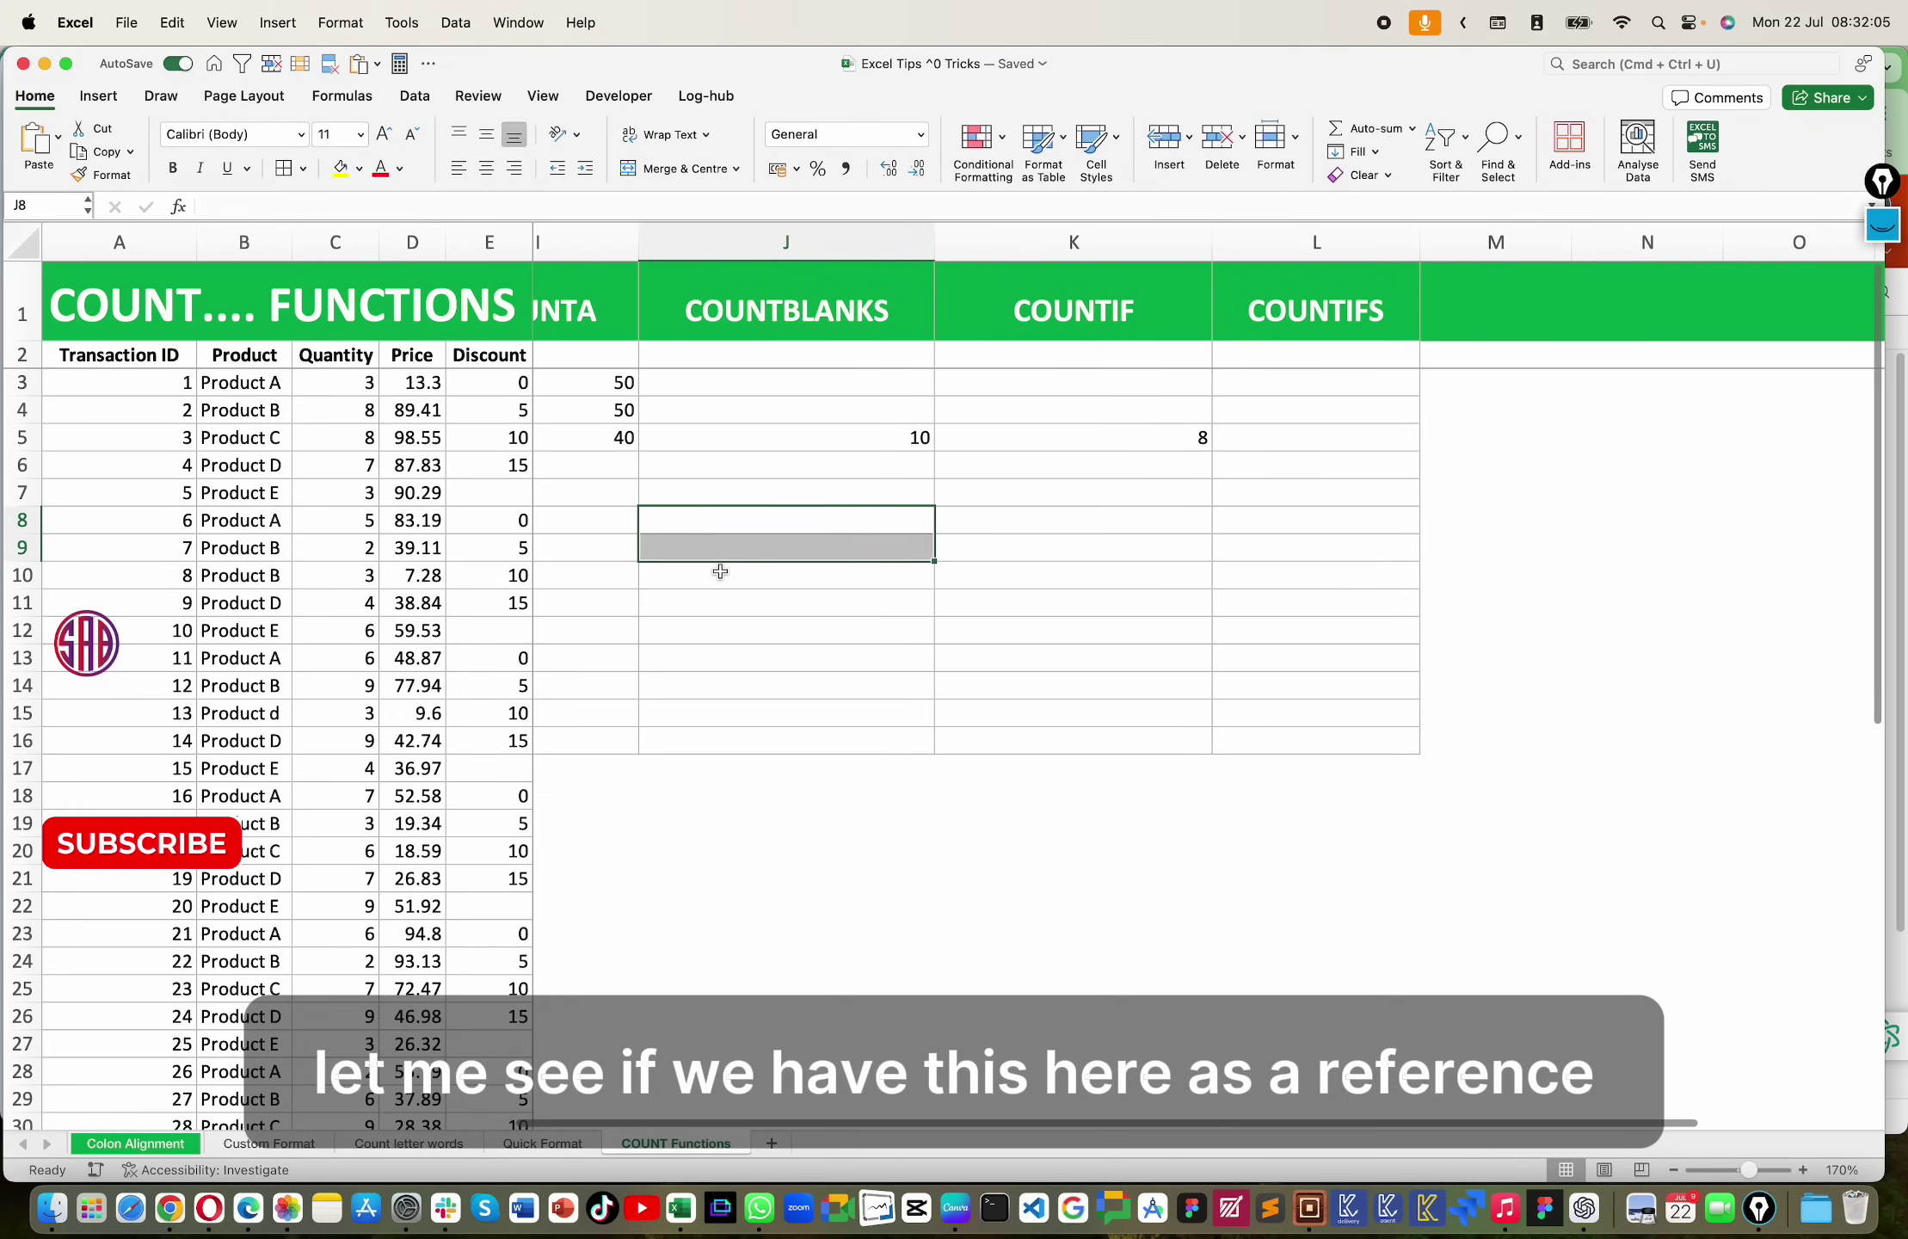
Step: Paste the names into J8:J9 and enter =COUNTIF(B3:B52,J8) in K8, giving 10
key("super+v")
left_click(835, 547)
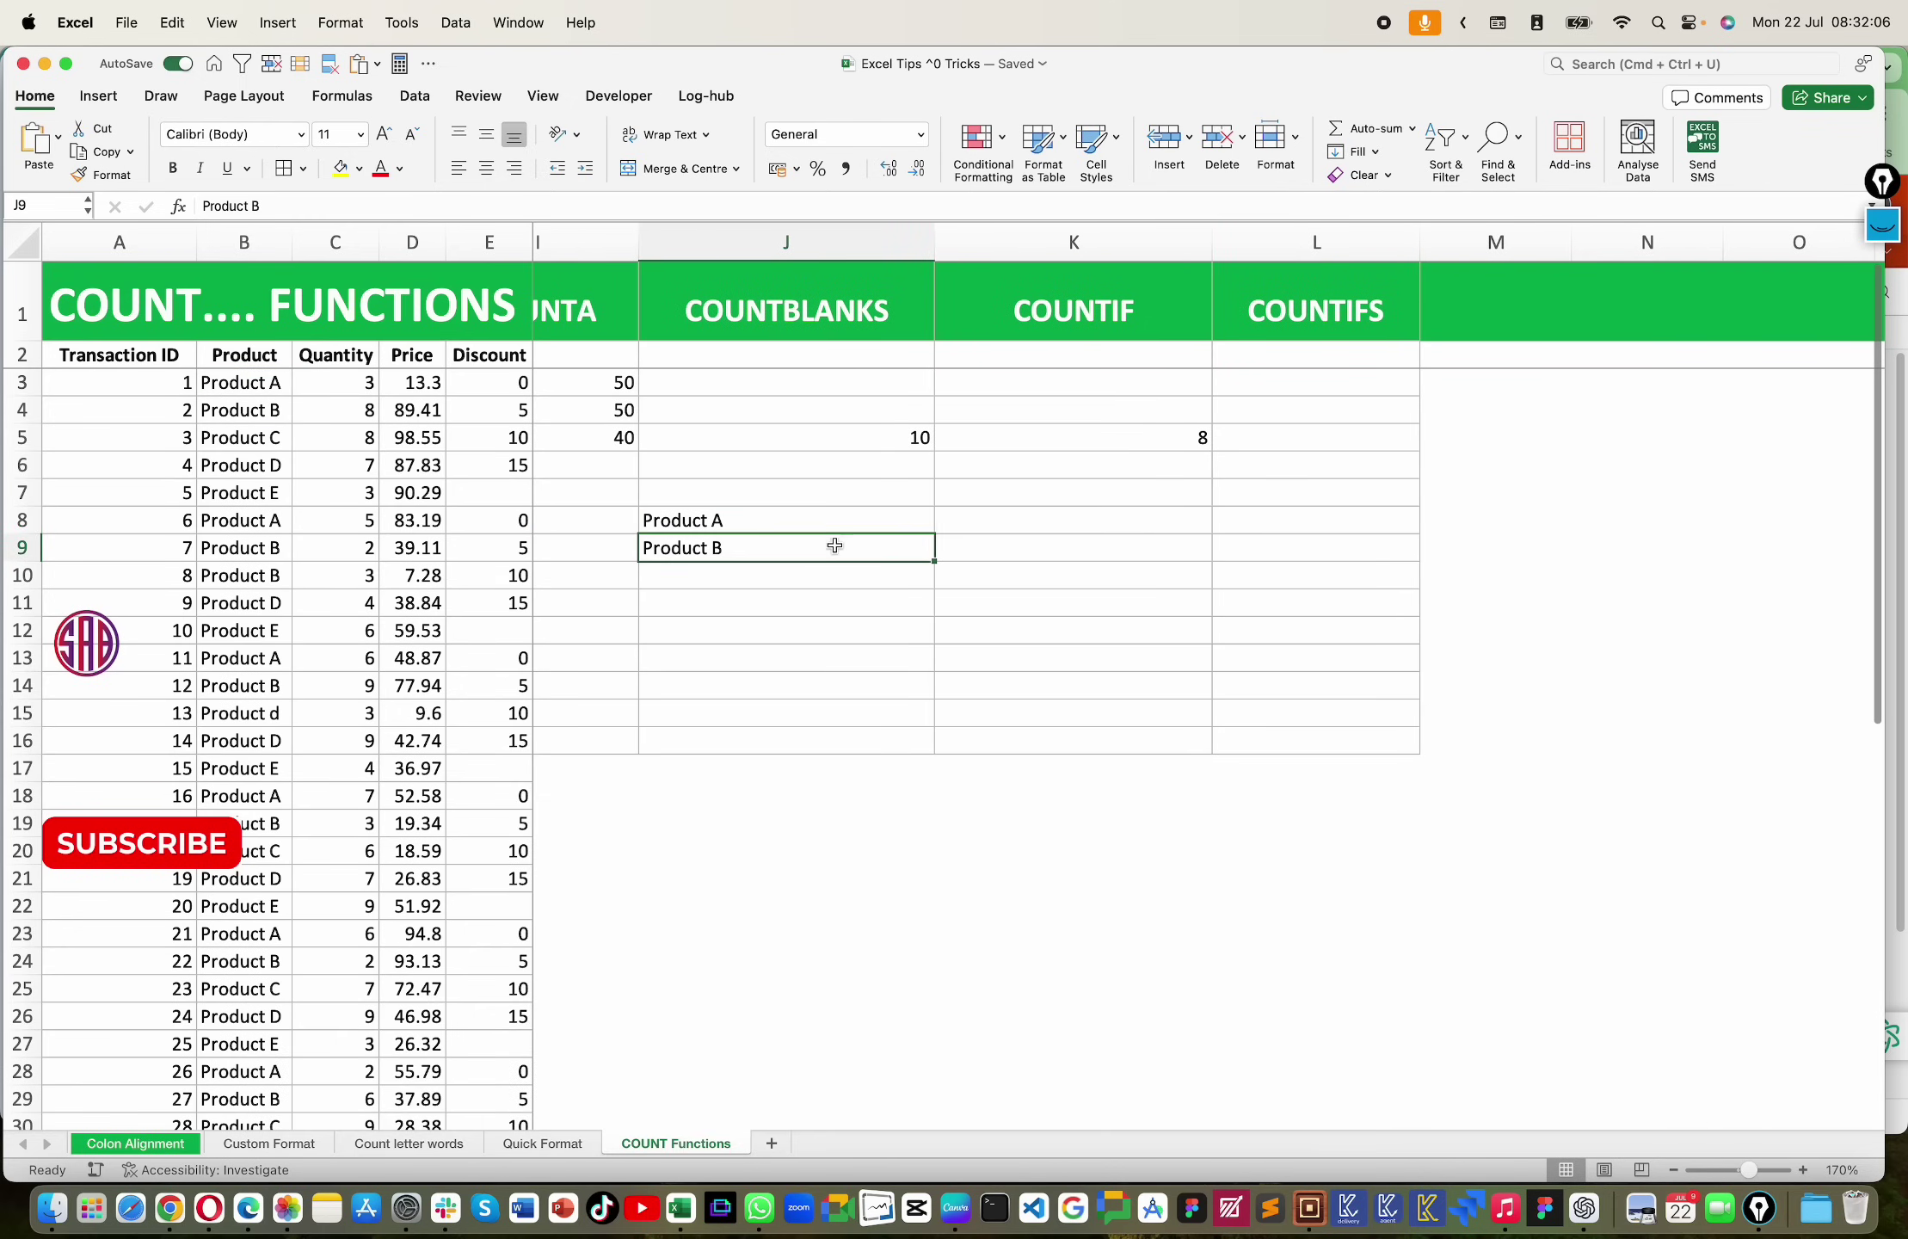
left_click(1014, 519)
type("=cou")
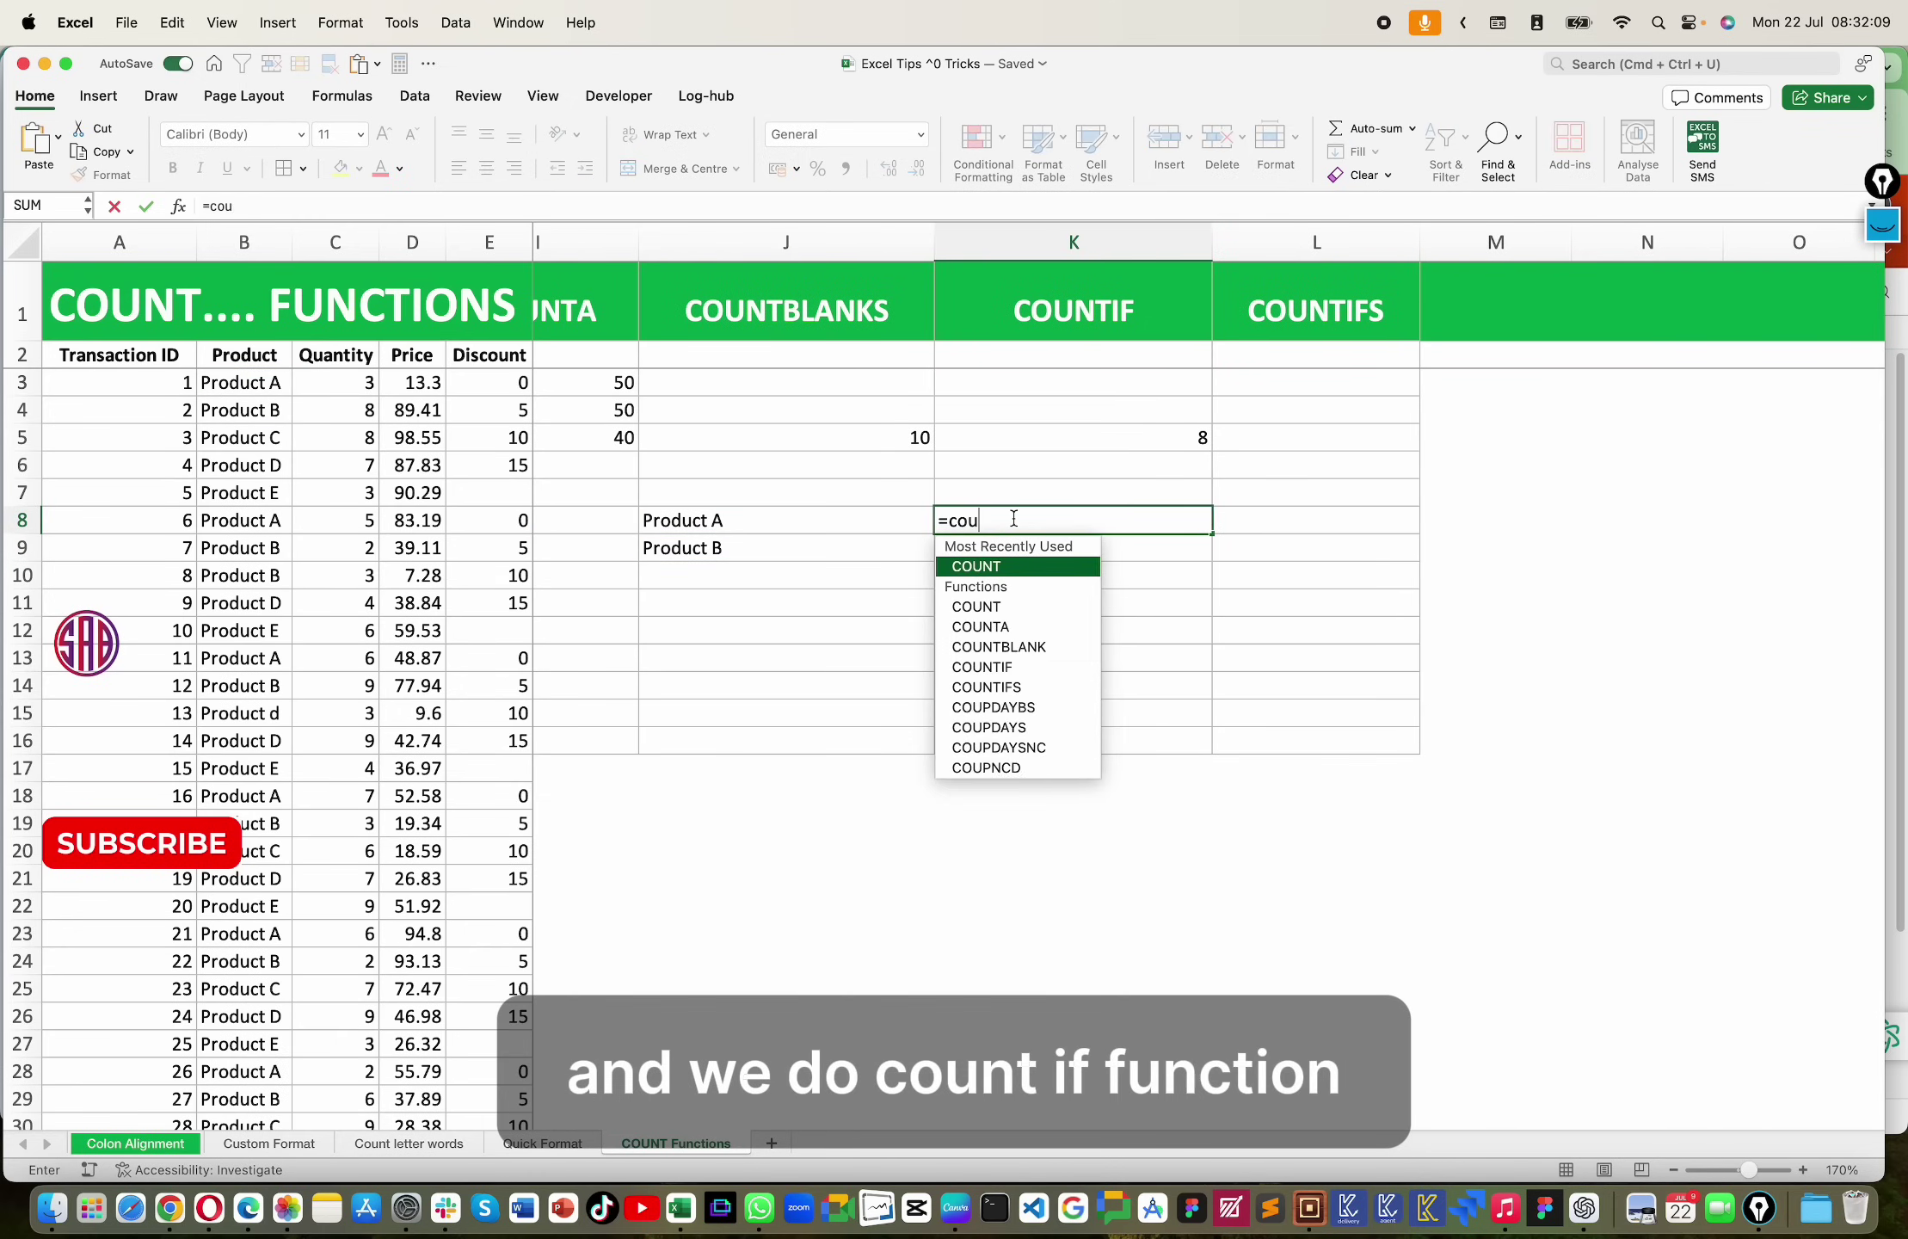
type("ntif")
key("Tab")
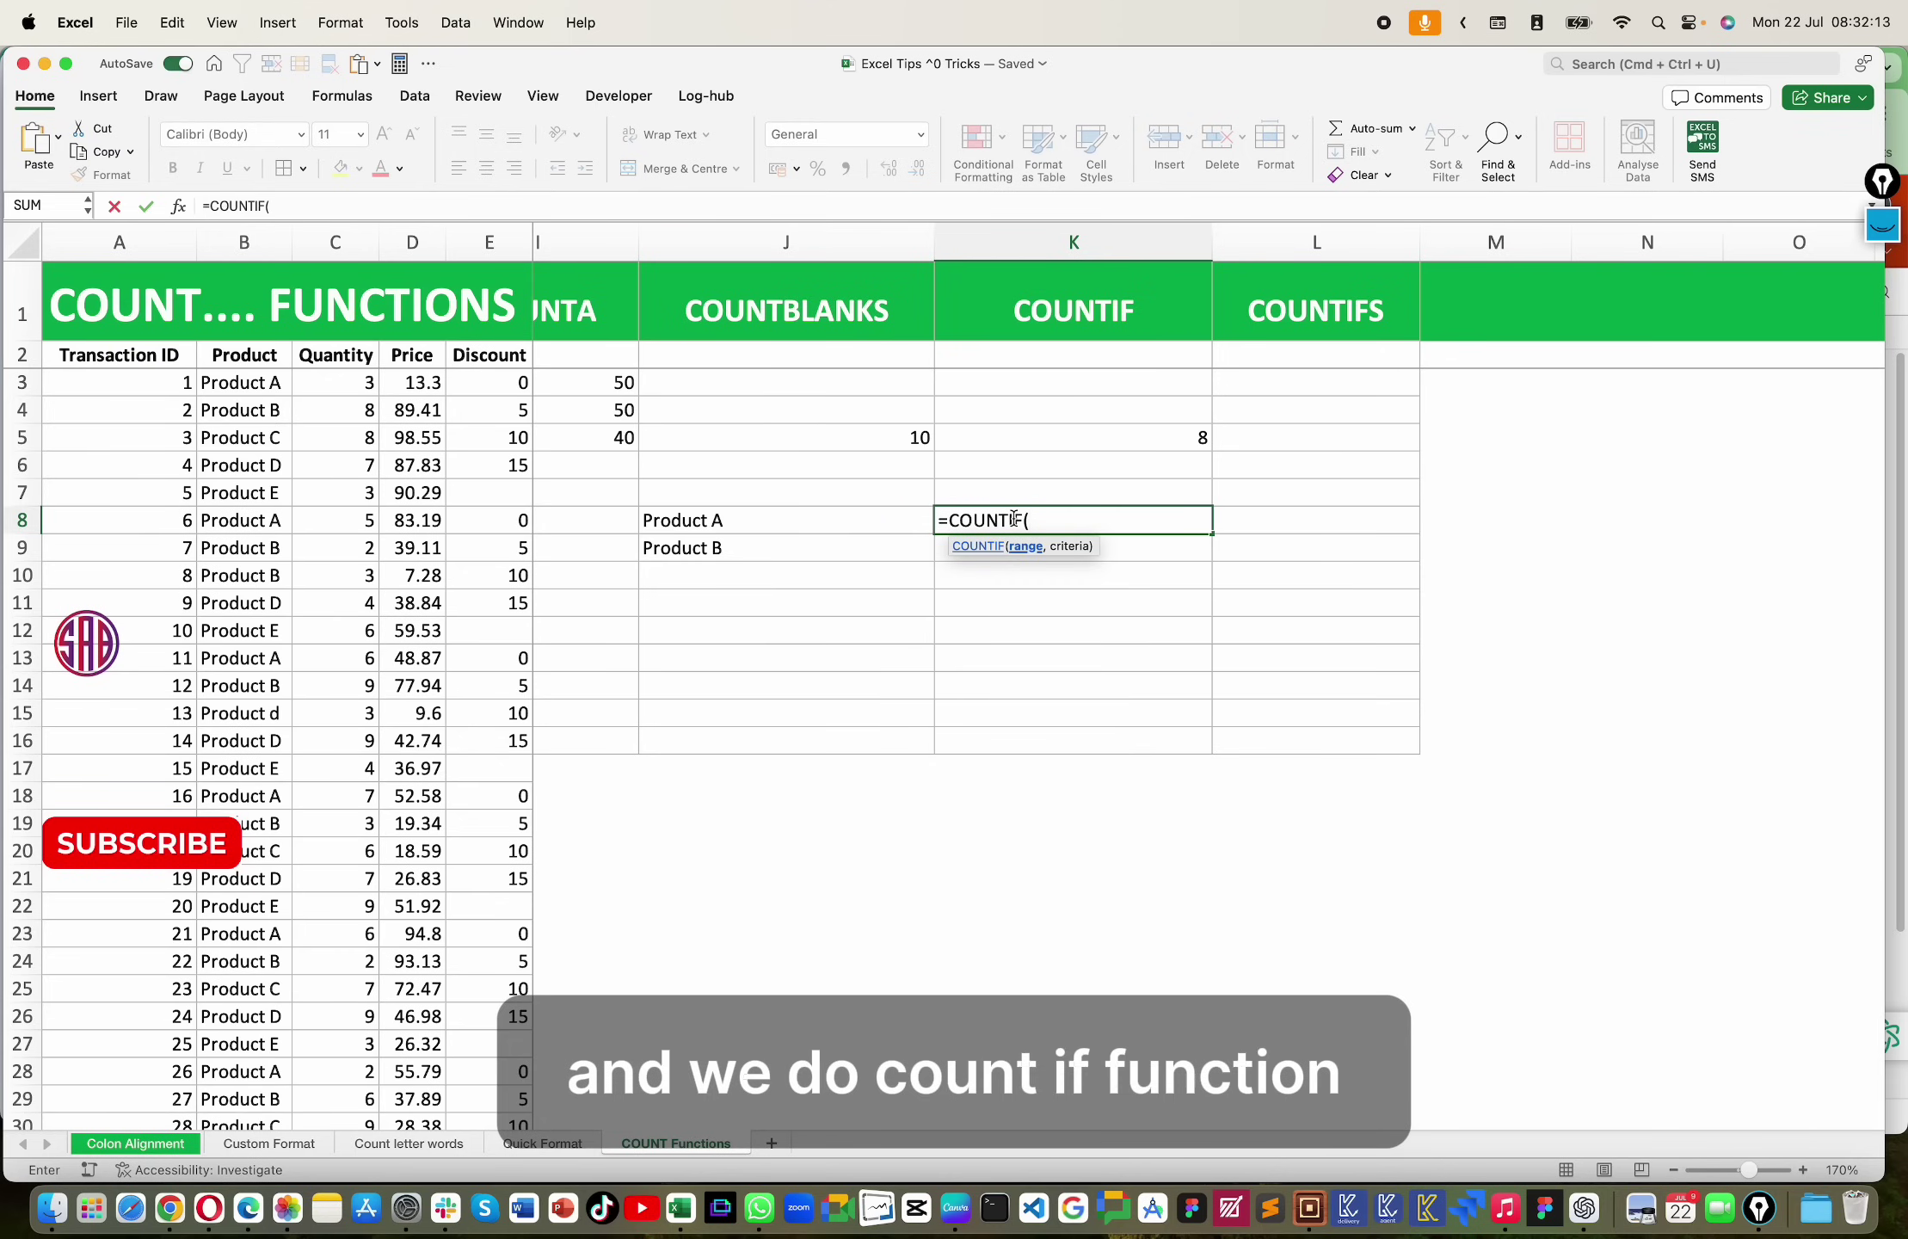
left_click_drag(258, 382, 263, 547)
key("ctrl+shift+Down")
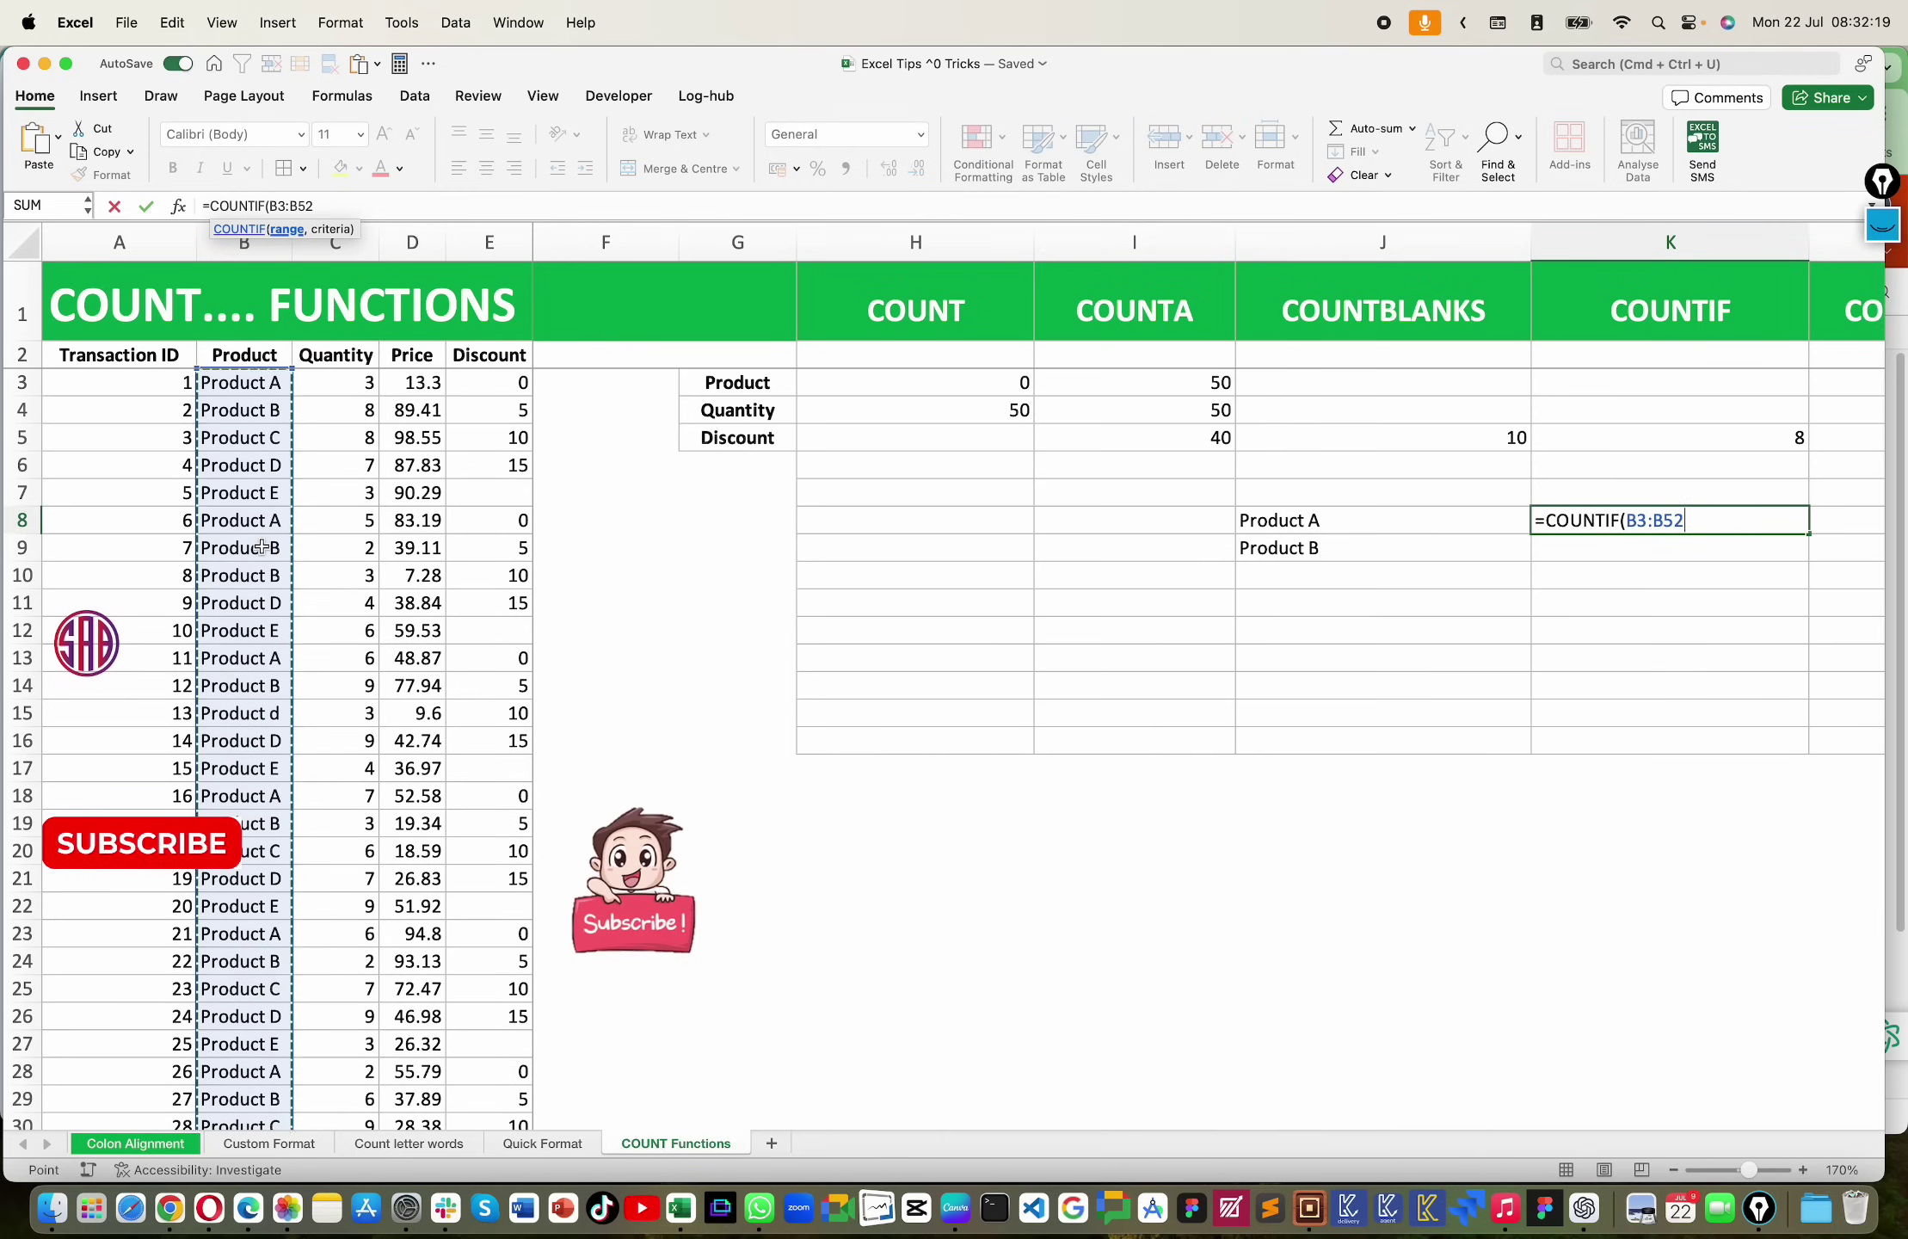
type(",")
scroll(818, 527, "right", 4)
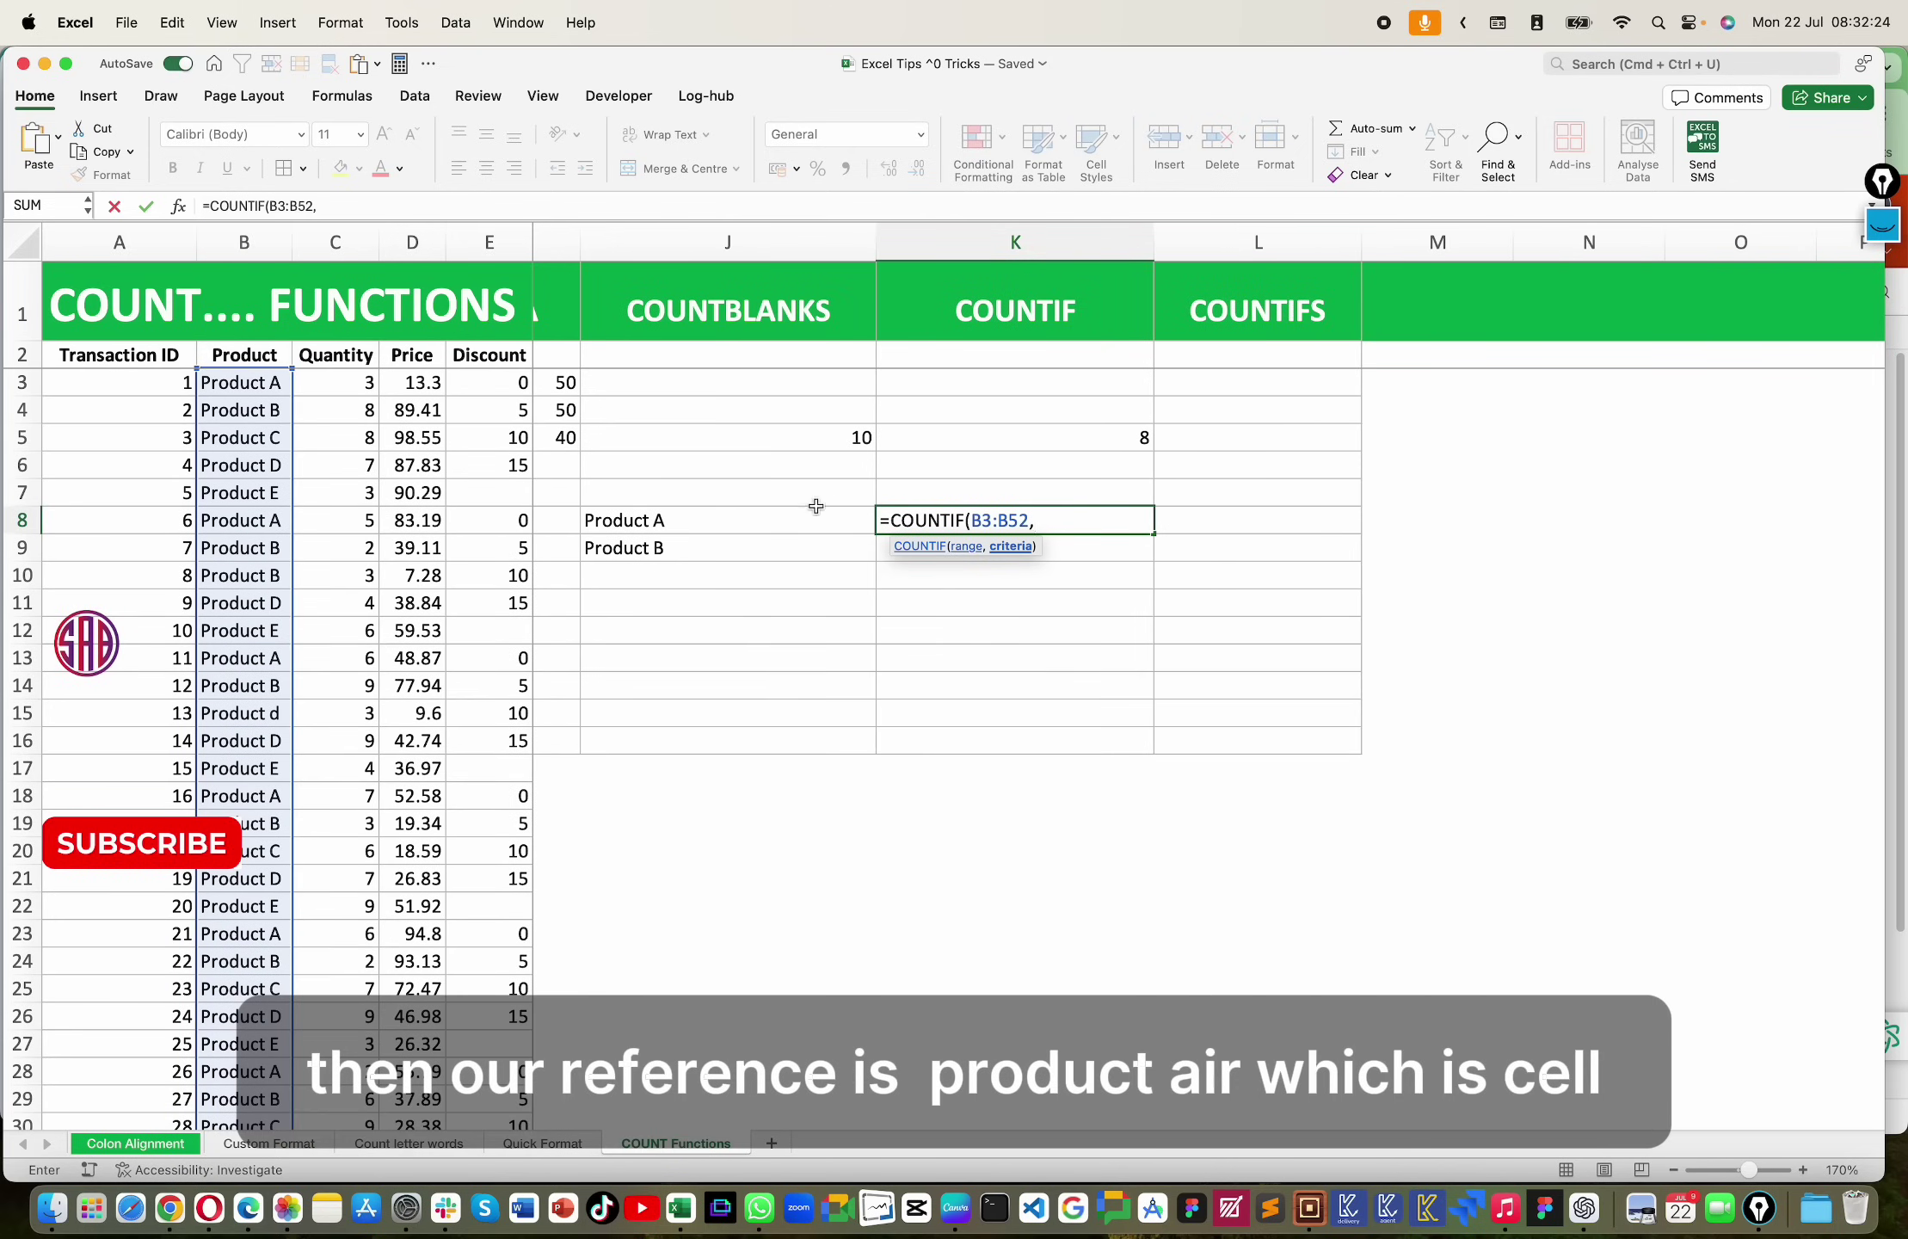
left_click(701, 522)
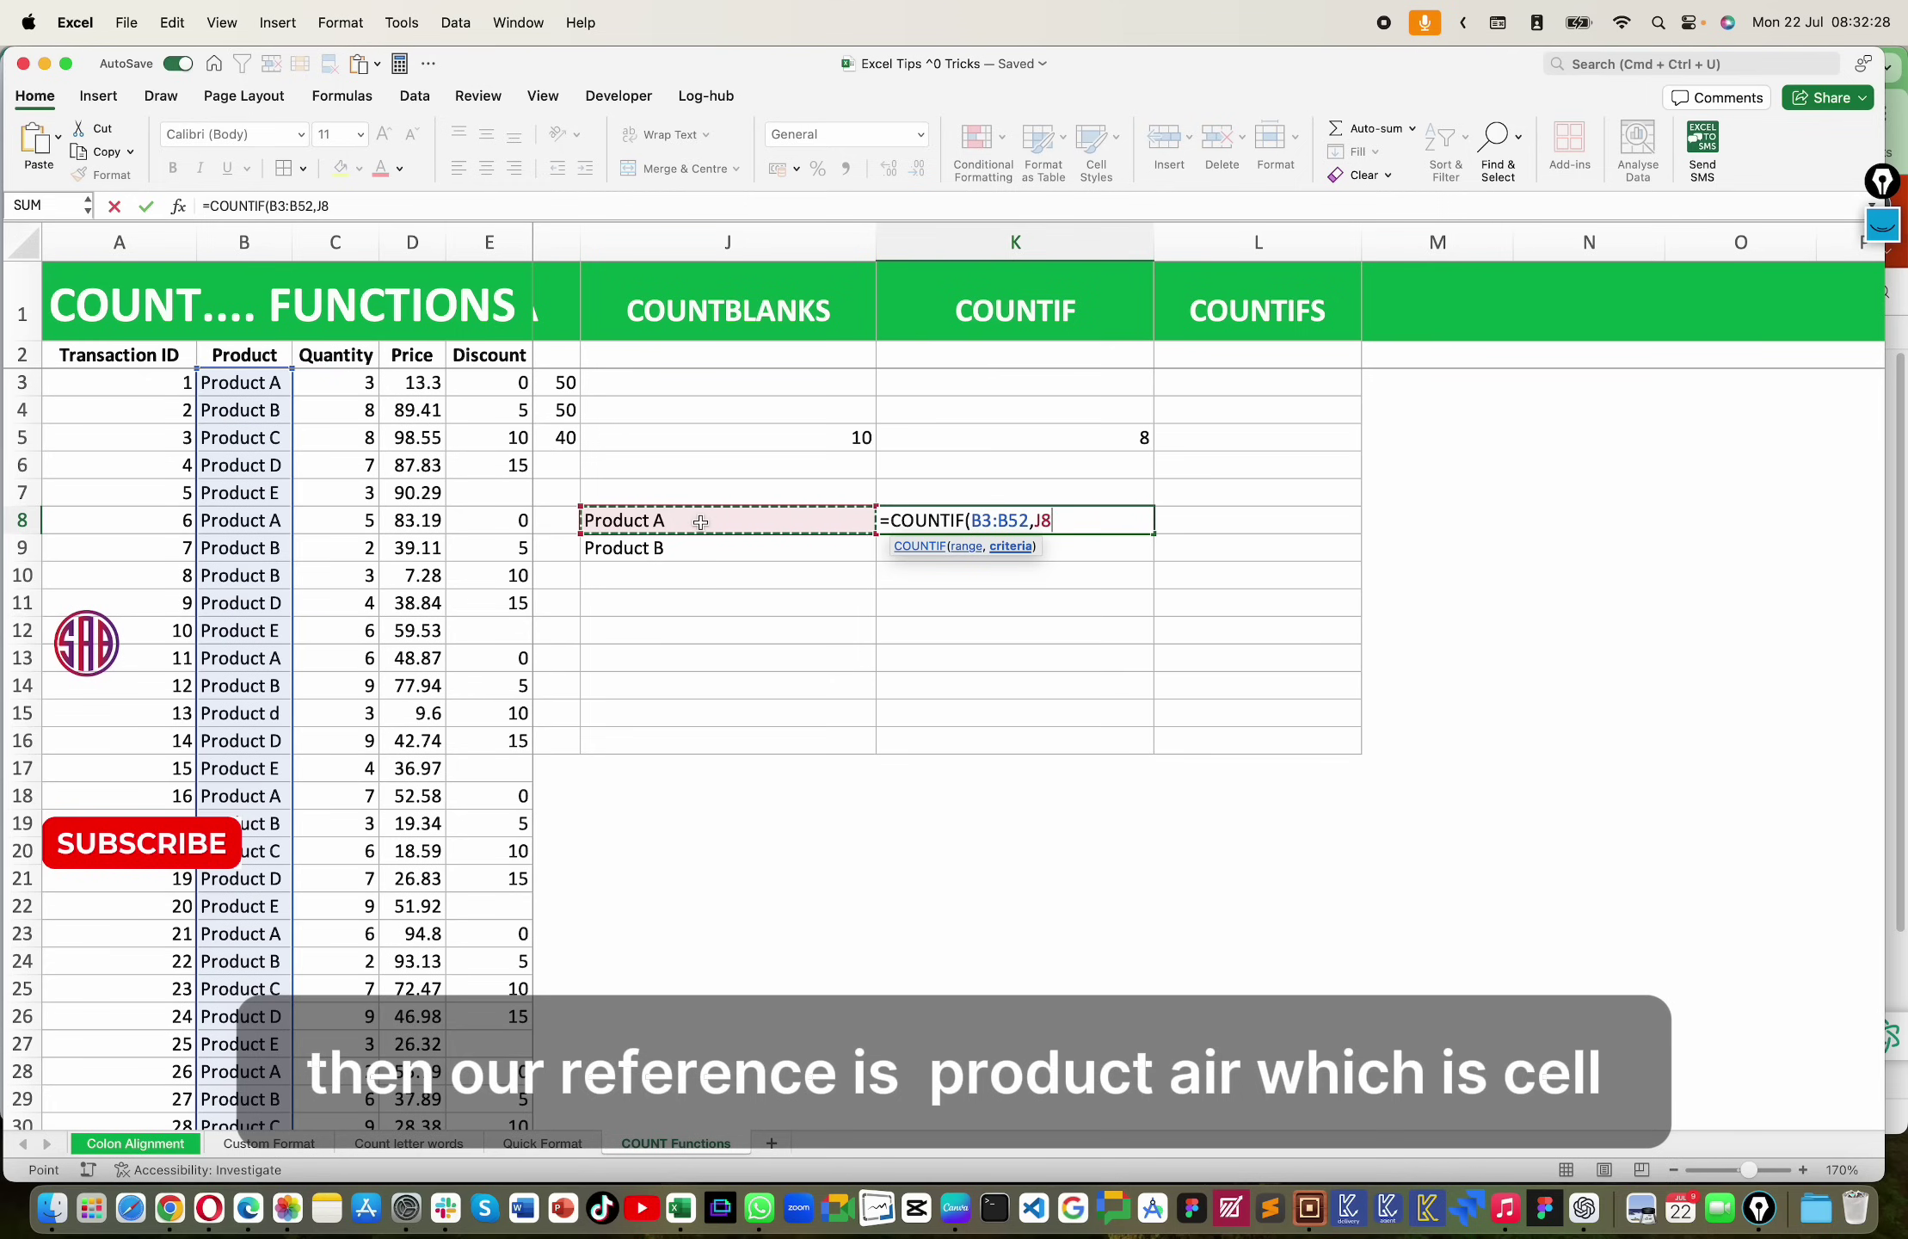
key("g")
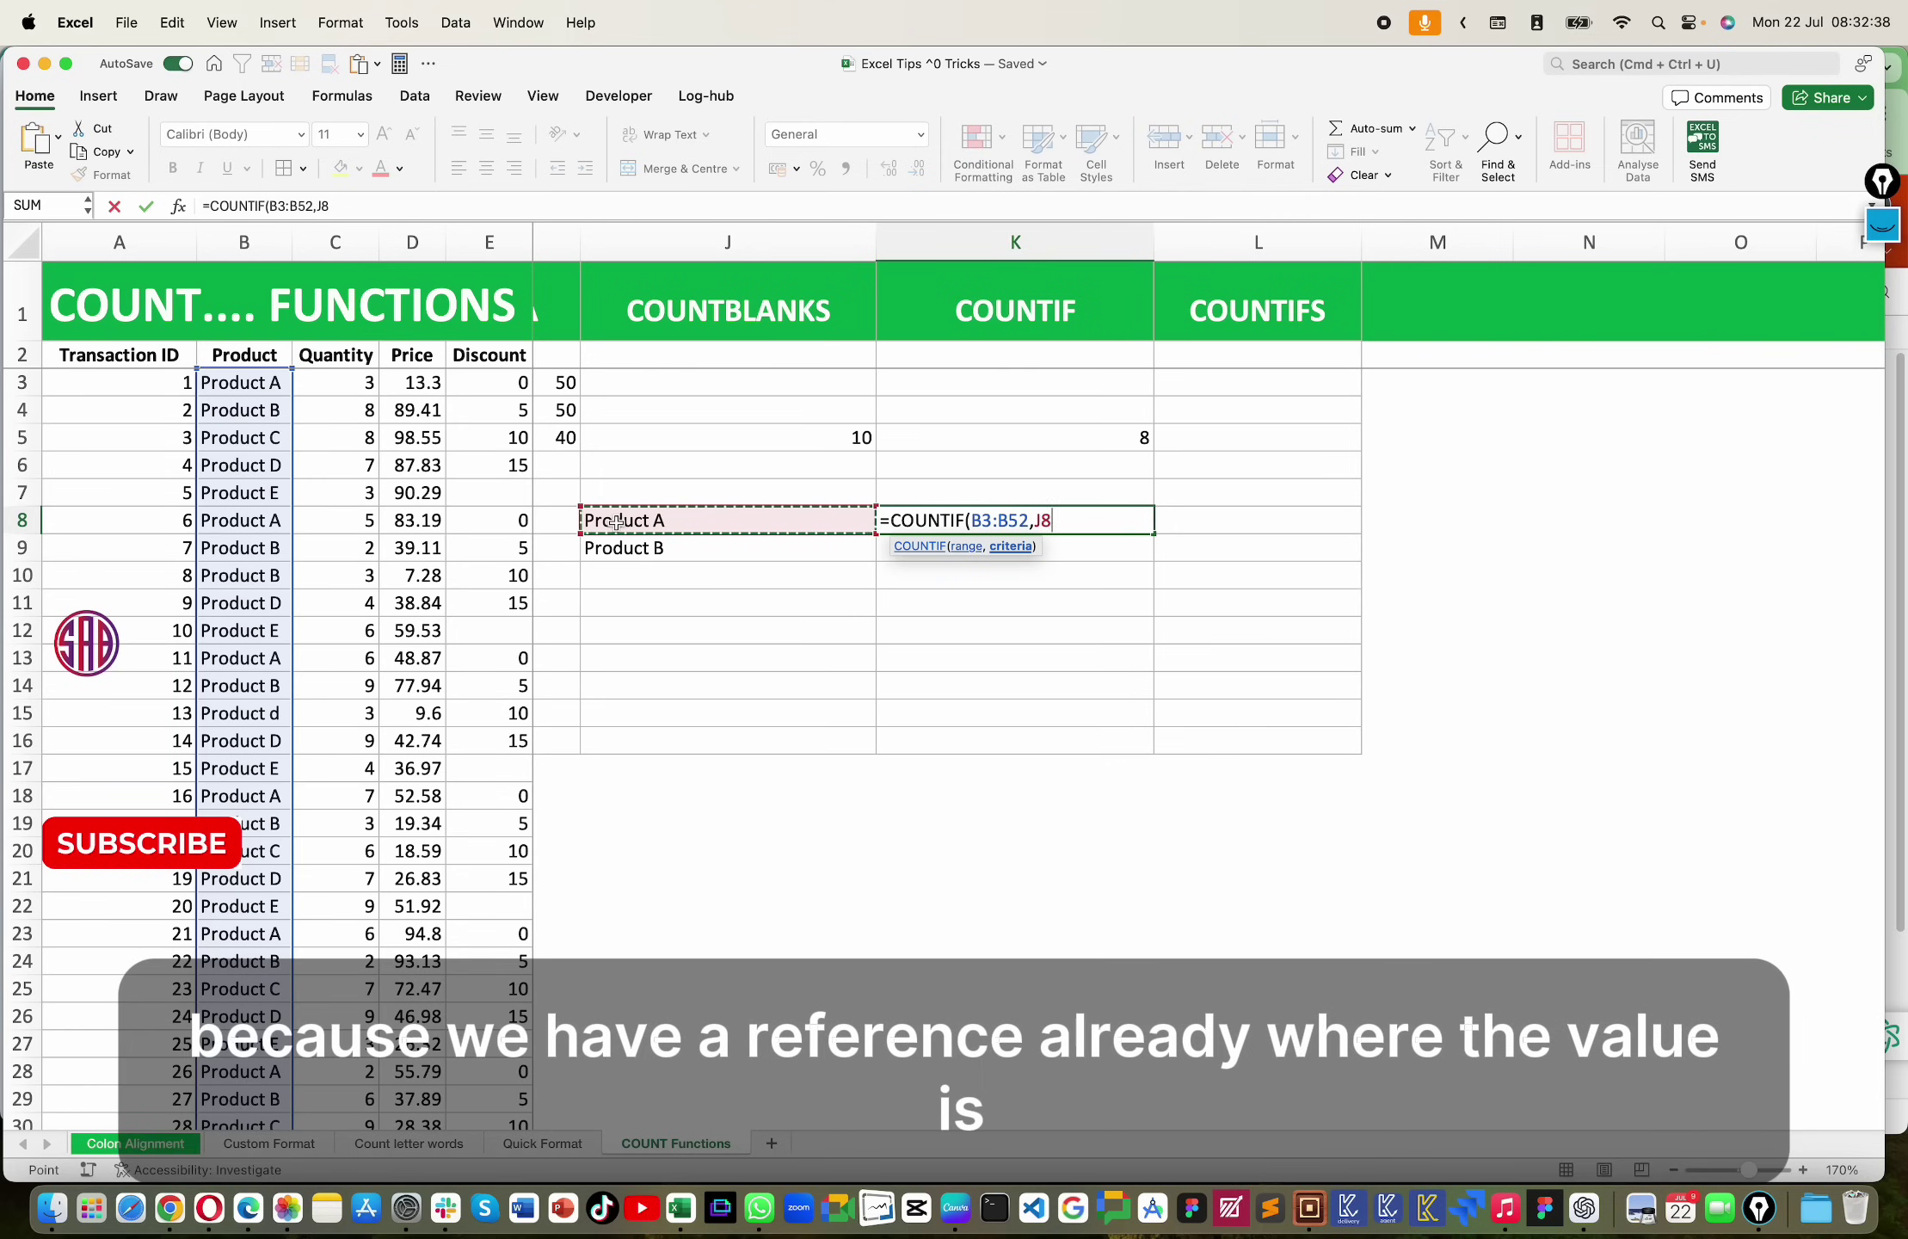
key("Return")
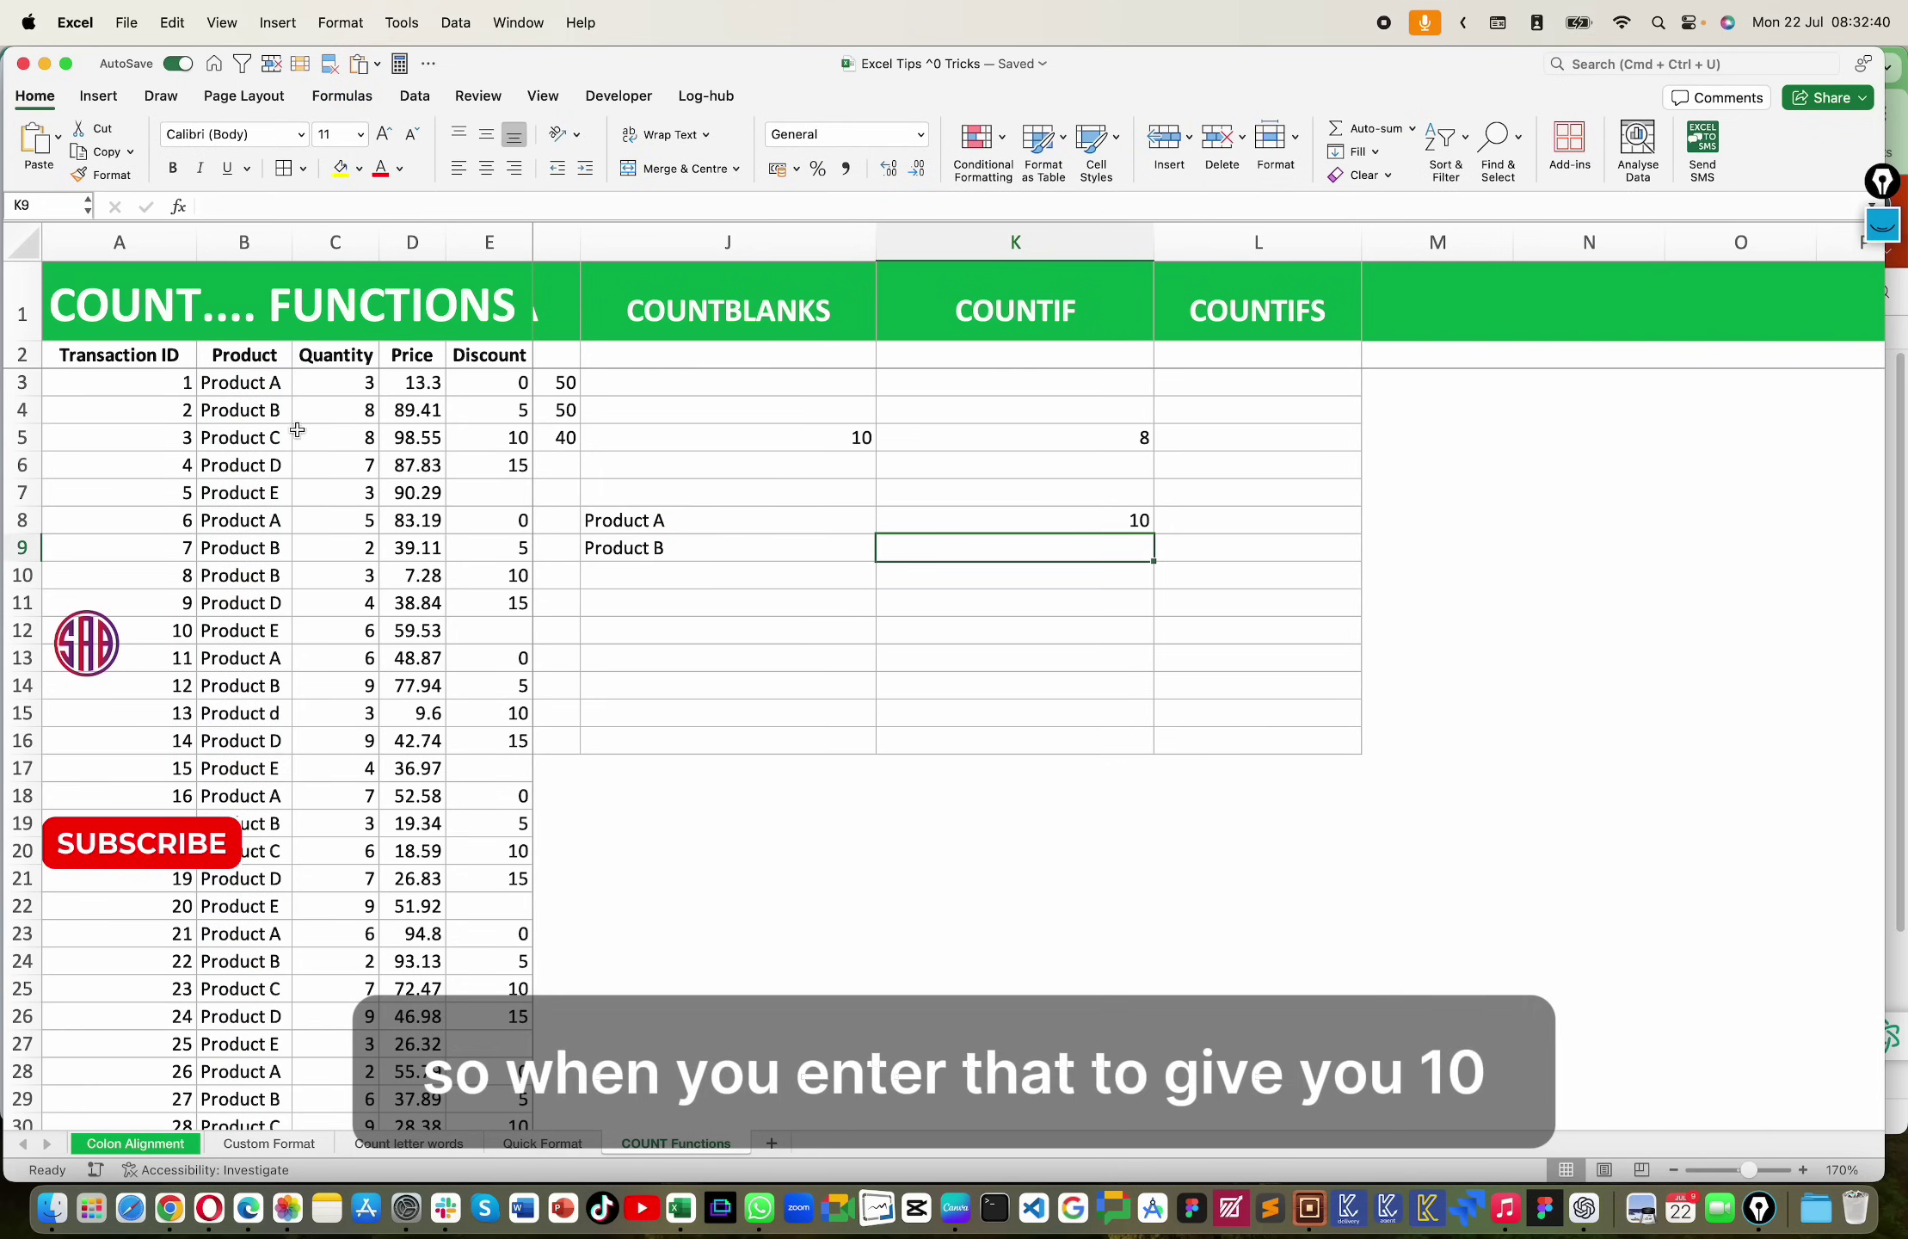
Step: Rename B3 to 'Product s' and copy the K8 COUNTIF formula down to K9 for Product B
double_click(281, 384)
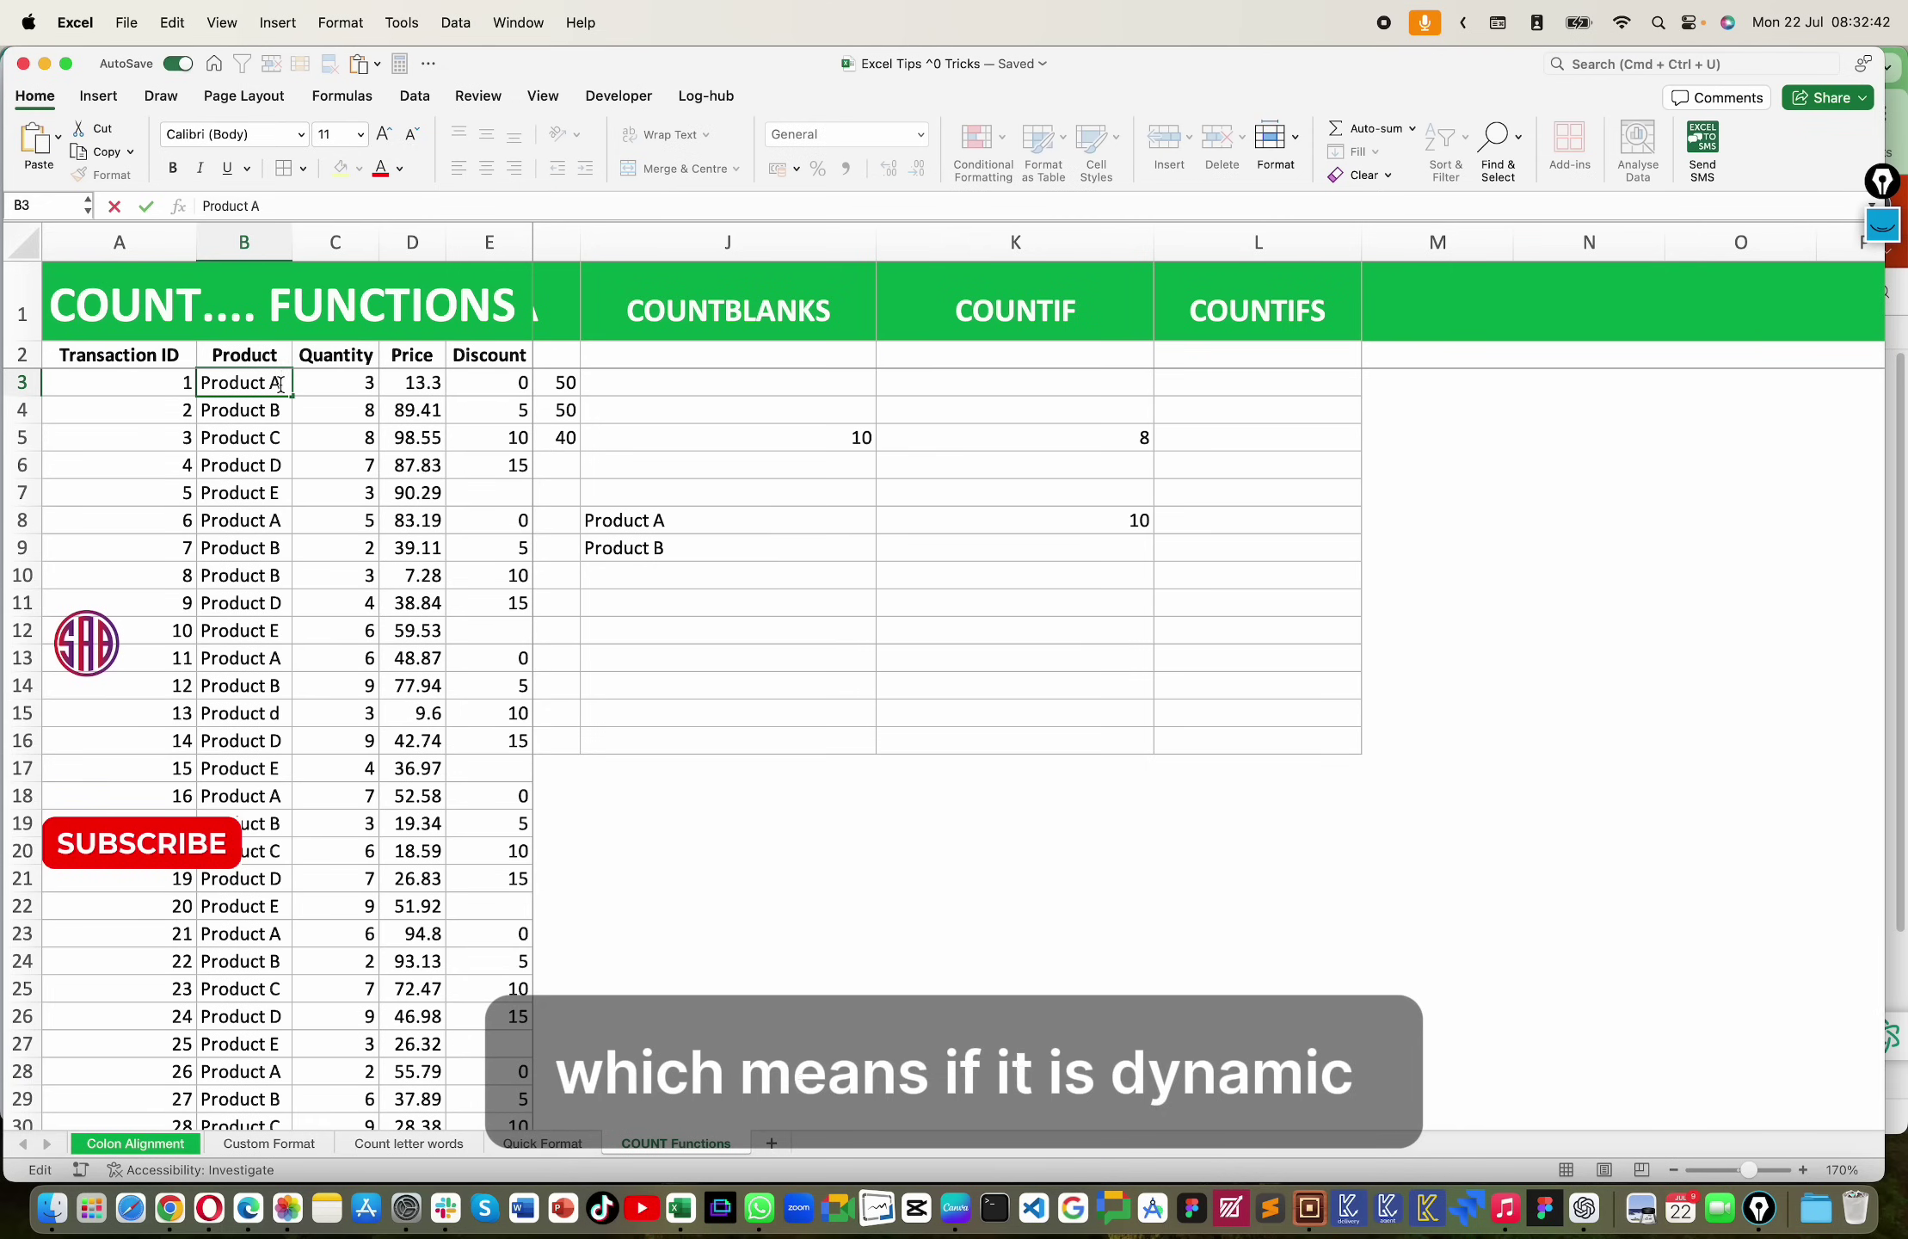
key("BackSpace")
type("s")
key("Return")
left_click(1110, 519)
left_click_drag(1152, 536, 1149, 548)
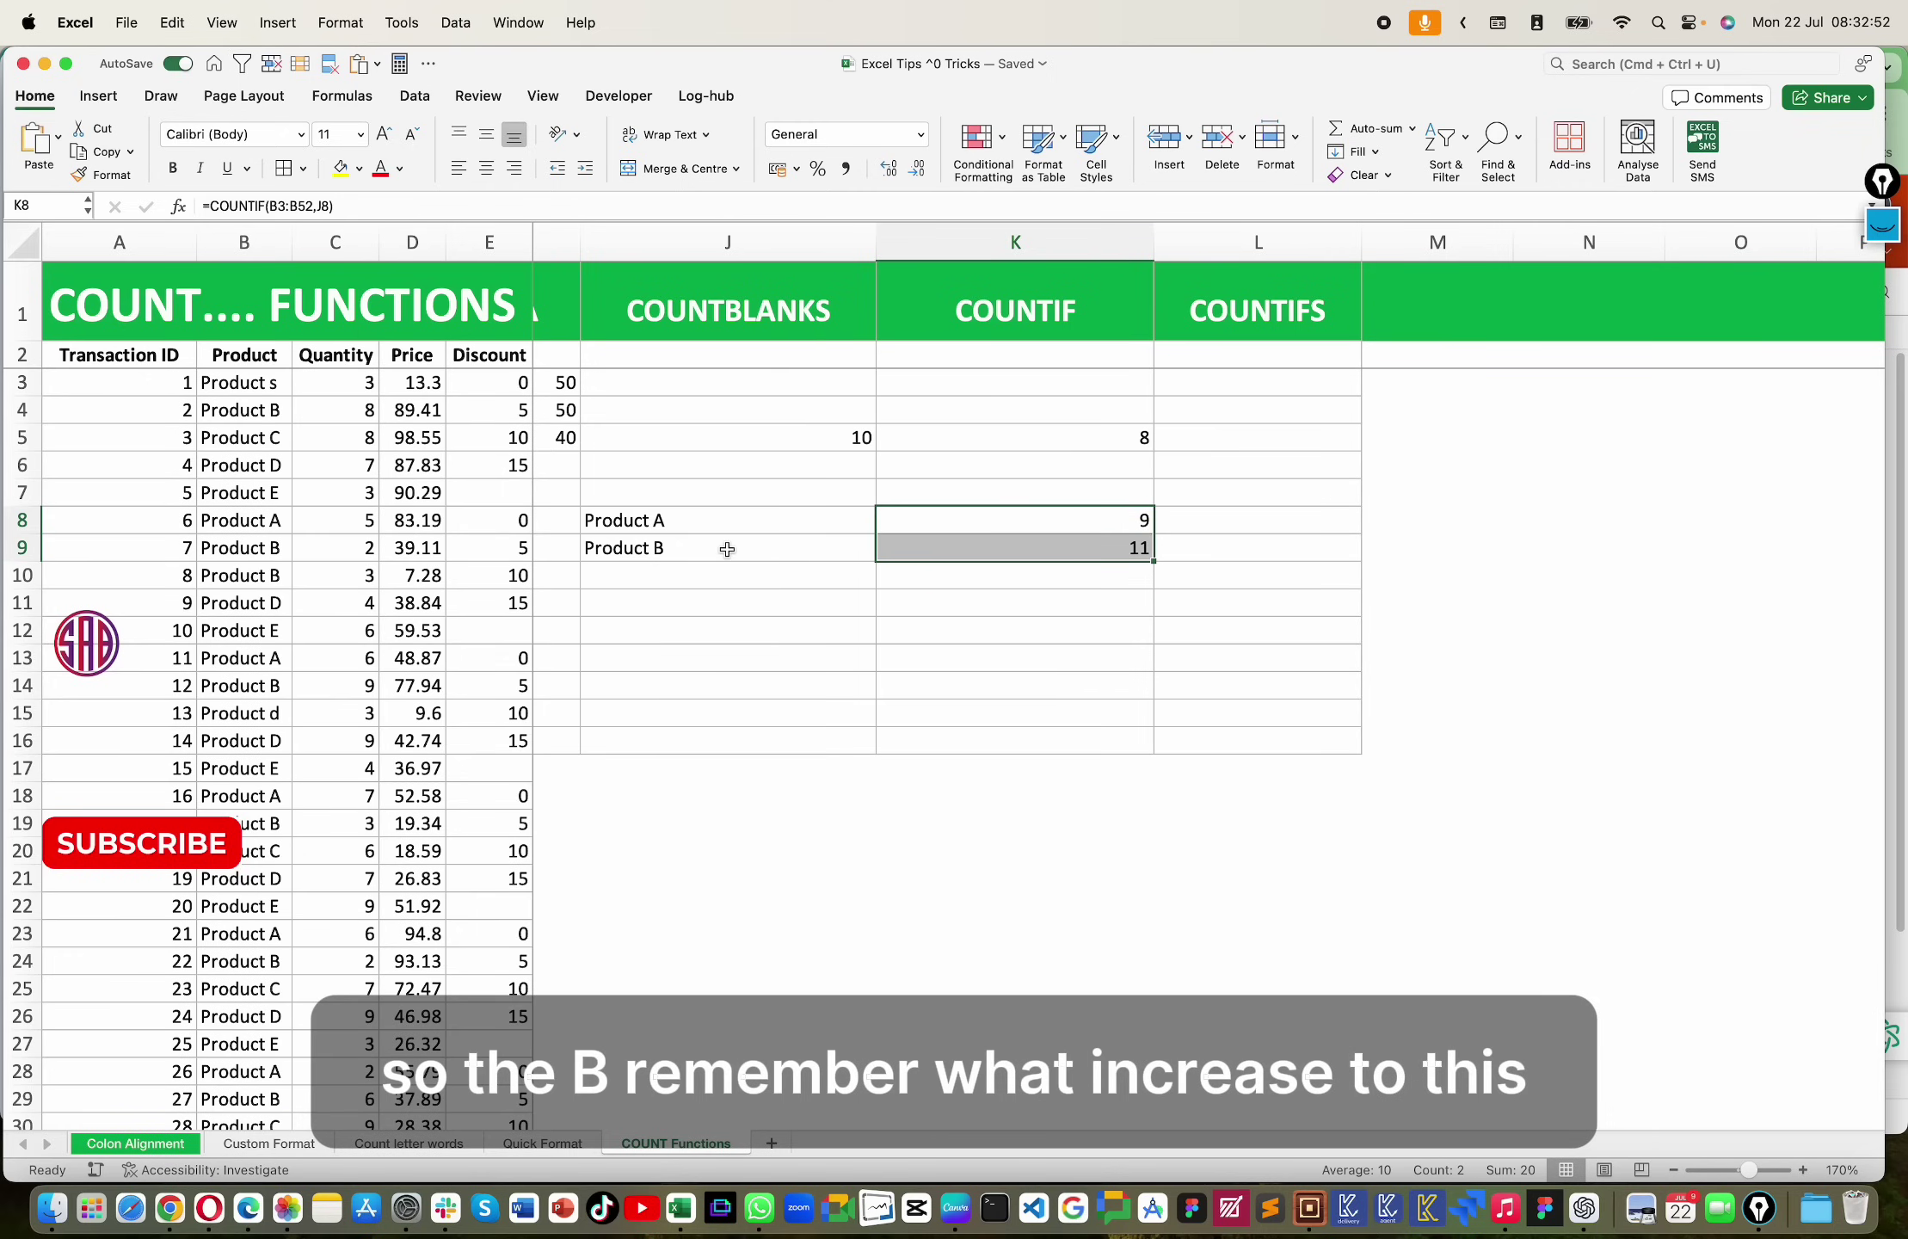
Step: Change B11 from 'Product D' to 'Product b' so the Product B count reads 12
double_click(279, 605)
double_click(268, 605)
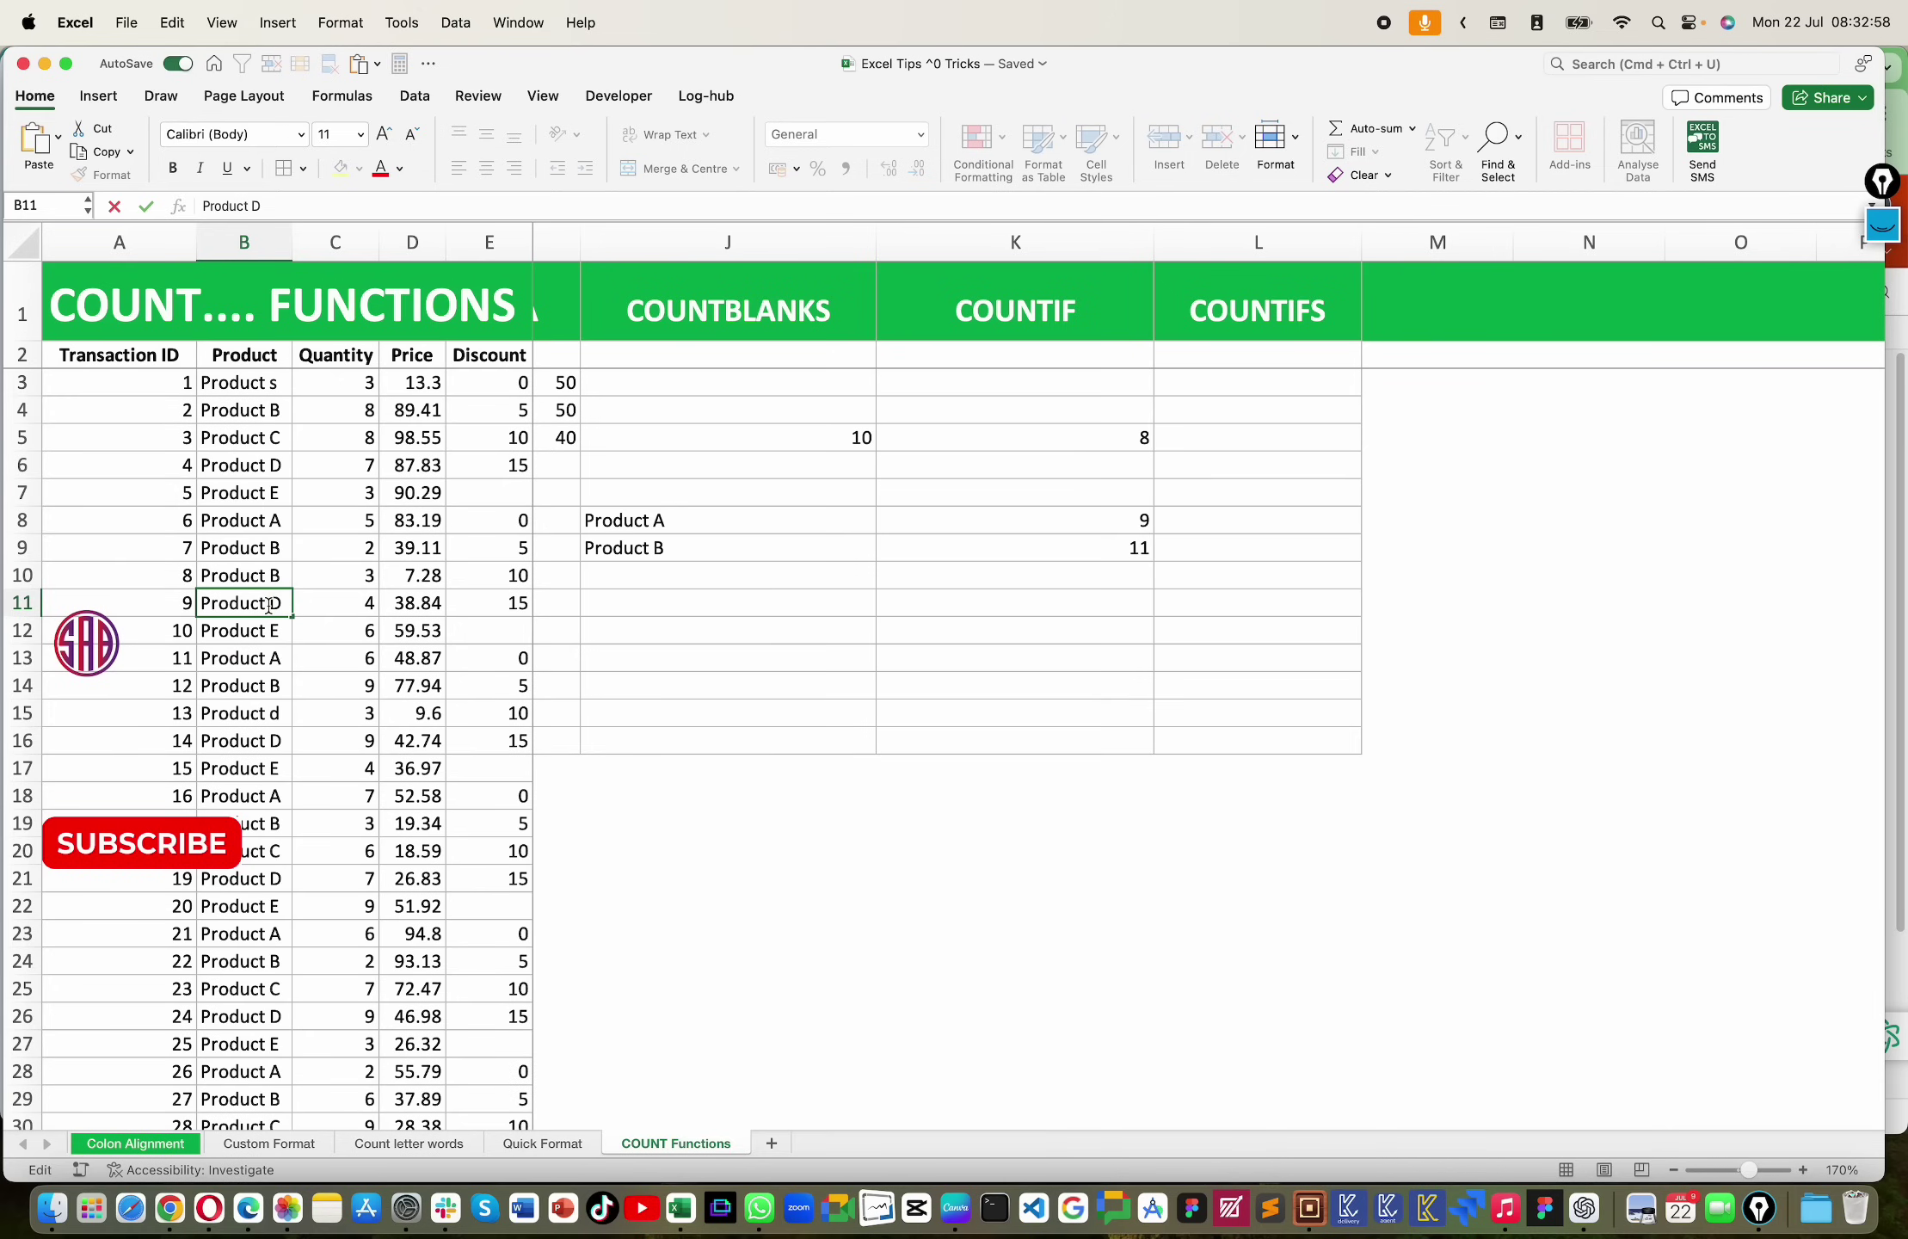
type("b")
key("Return")
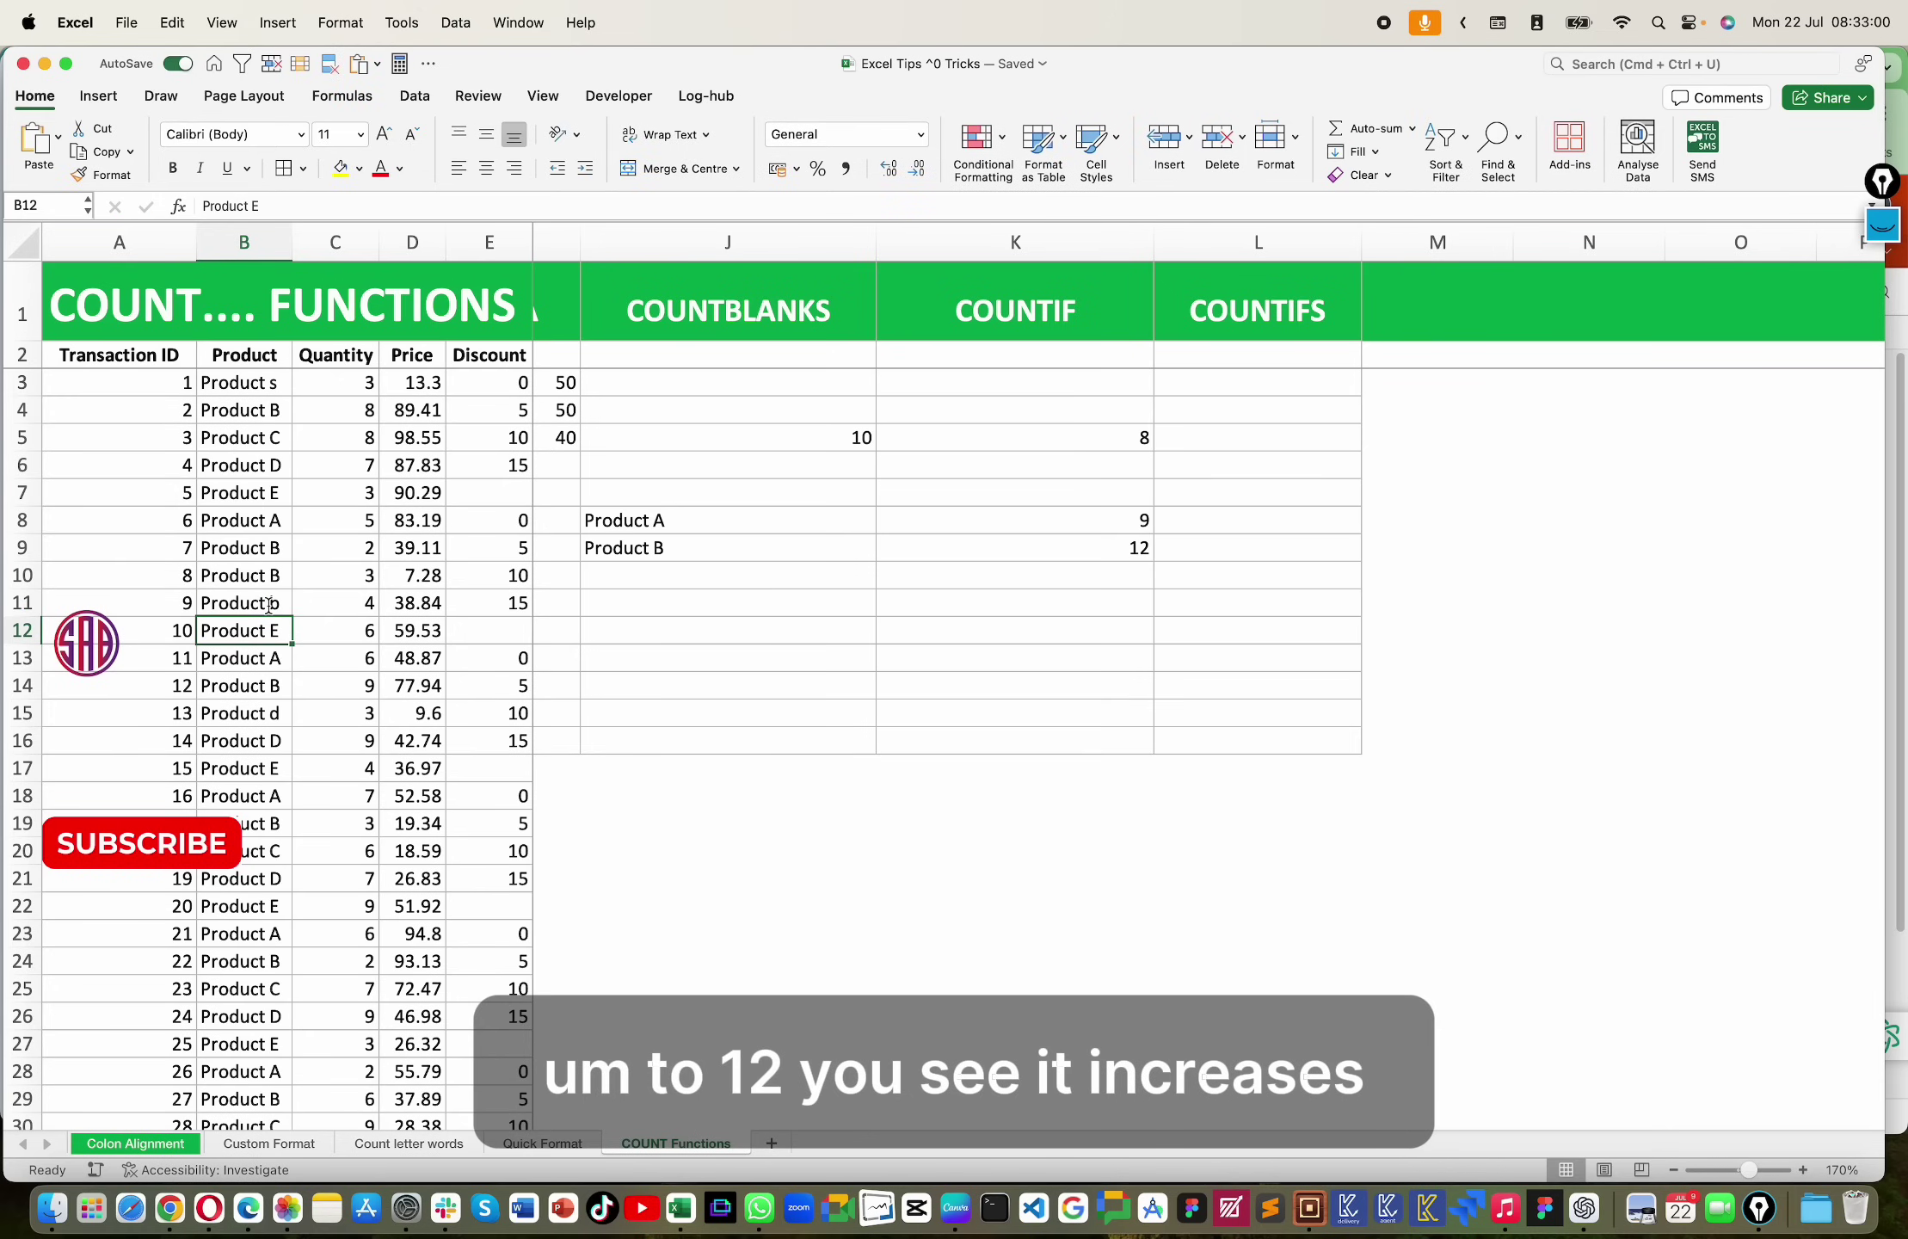
Step: Fill the J8:K9 labels and counts block yellow
left_click(253, 718)
scroll(340, 682, "down", 3)
scroll(340, 682, "up", 3)
left_click_drag(1098, 538, 1099, 533)
left_click_drag(784, 519, 1048, 542)
left_click(342, 168)
left_click(856, 679)
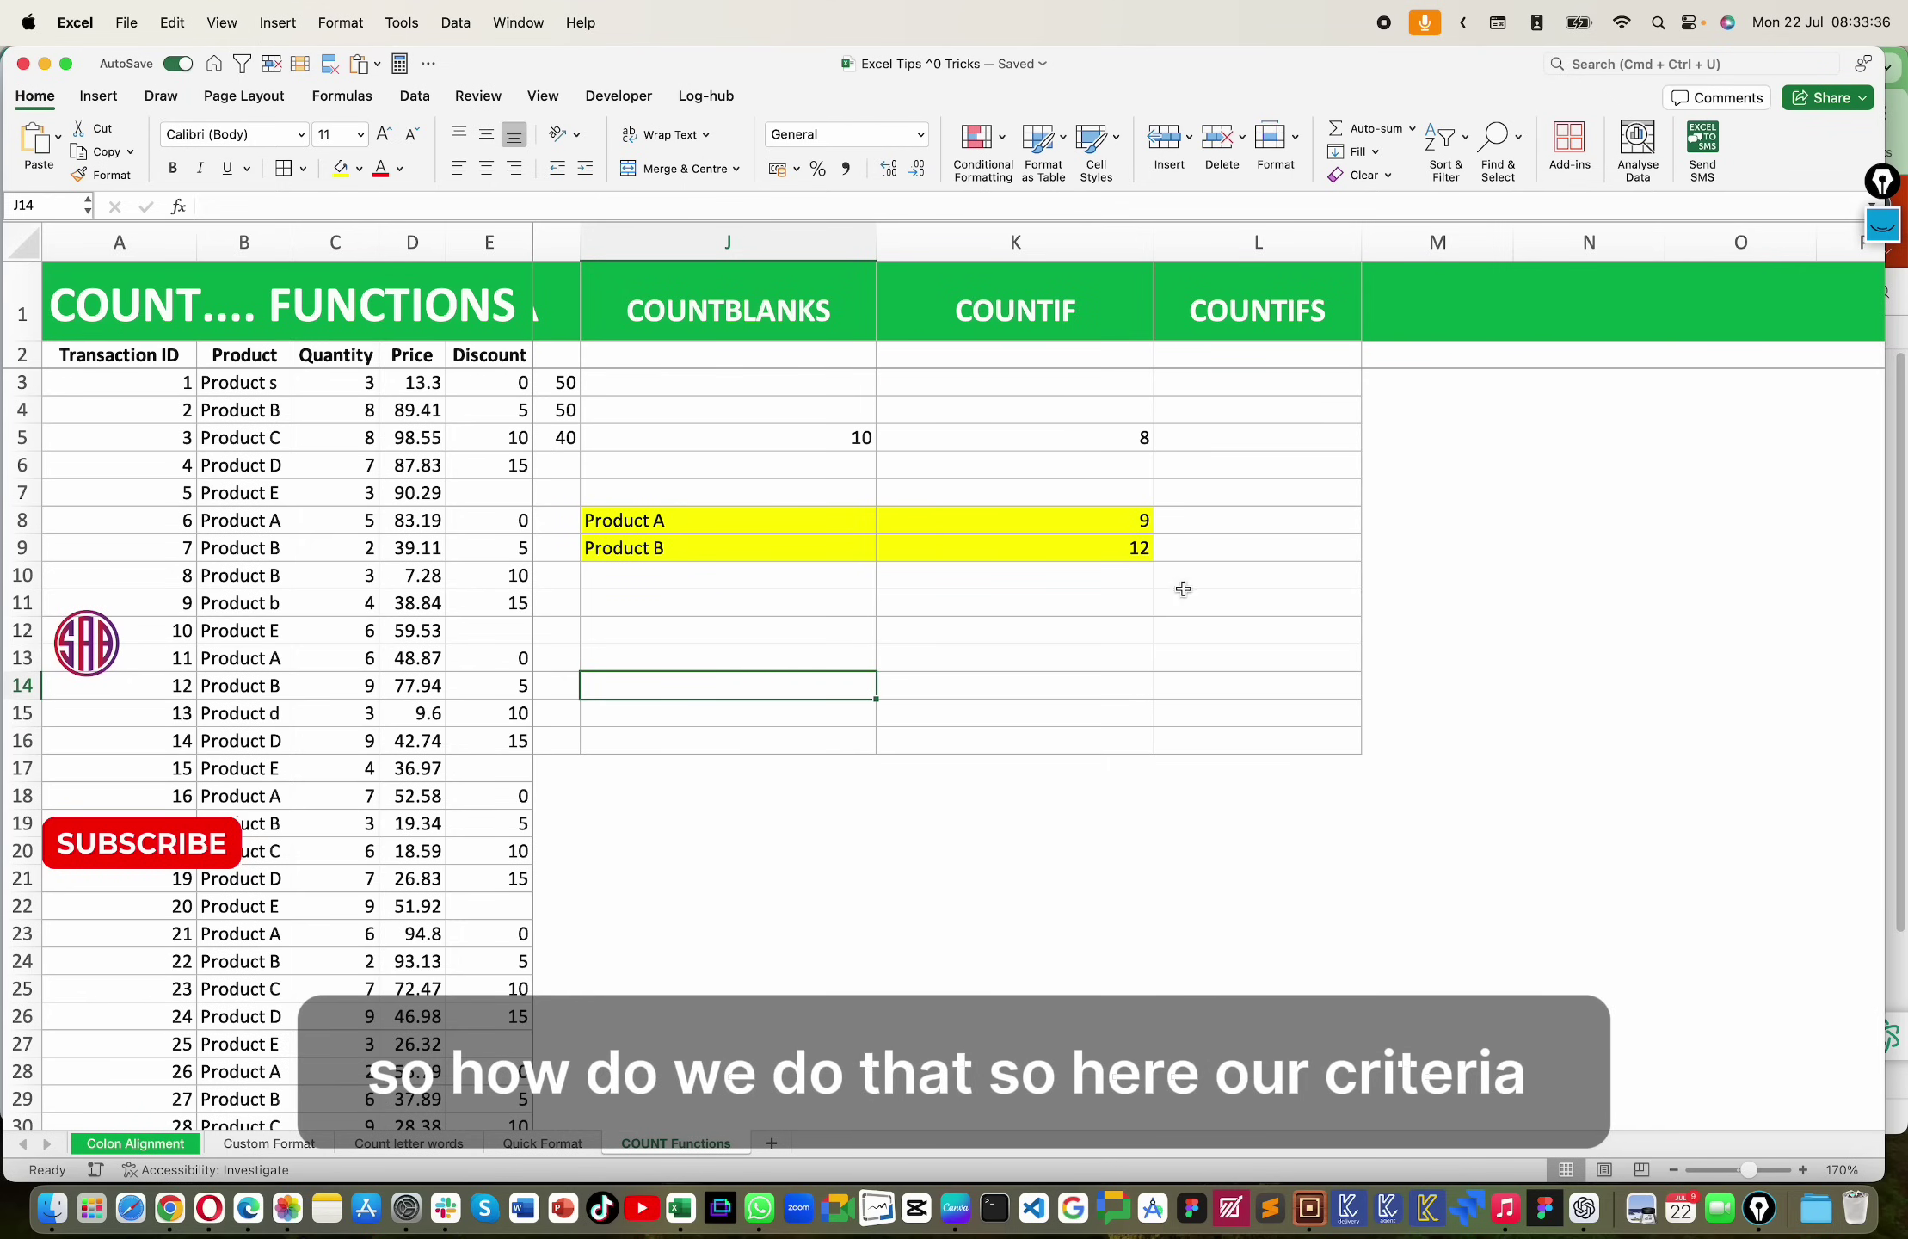
Step: Clear the earlier COUNTBLANK and COUNTIF results from the sheet
left_click(1313, 498)
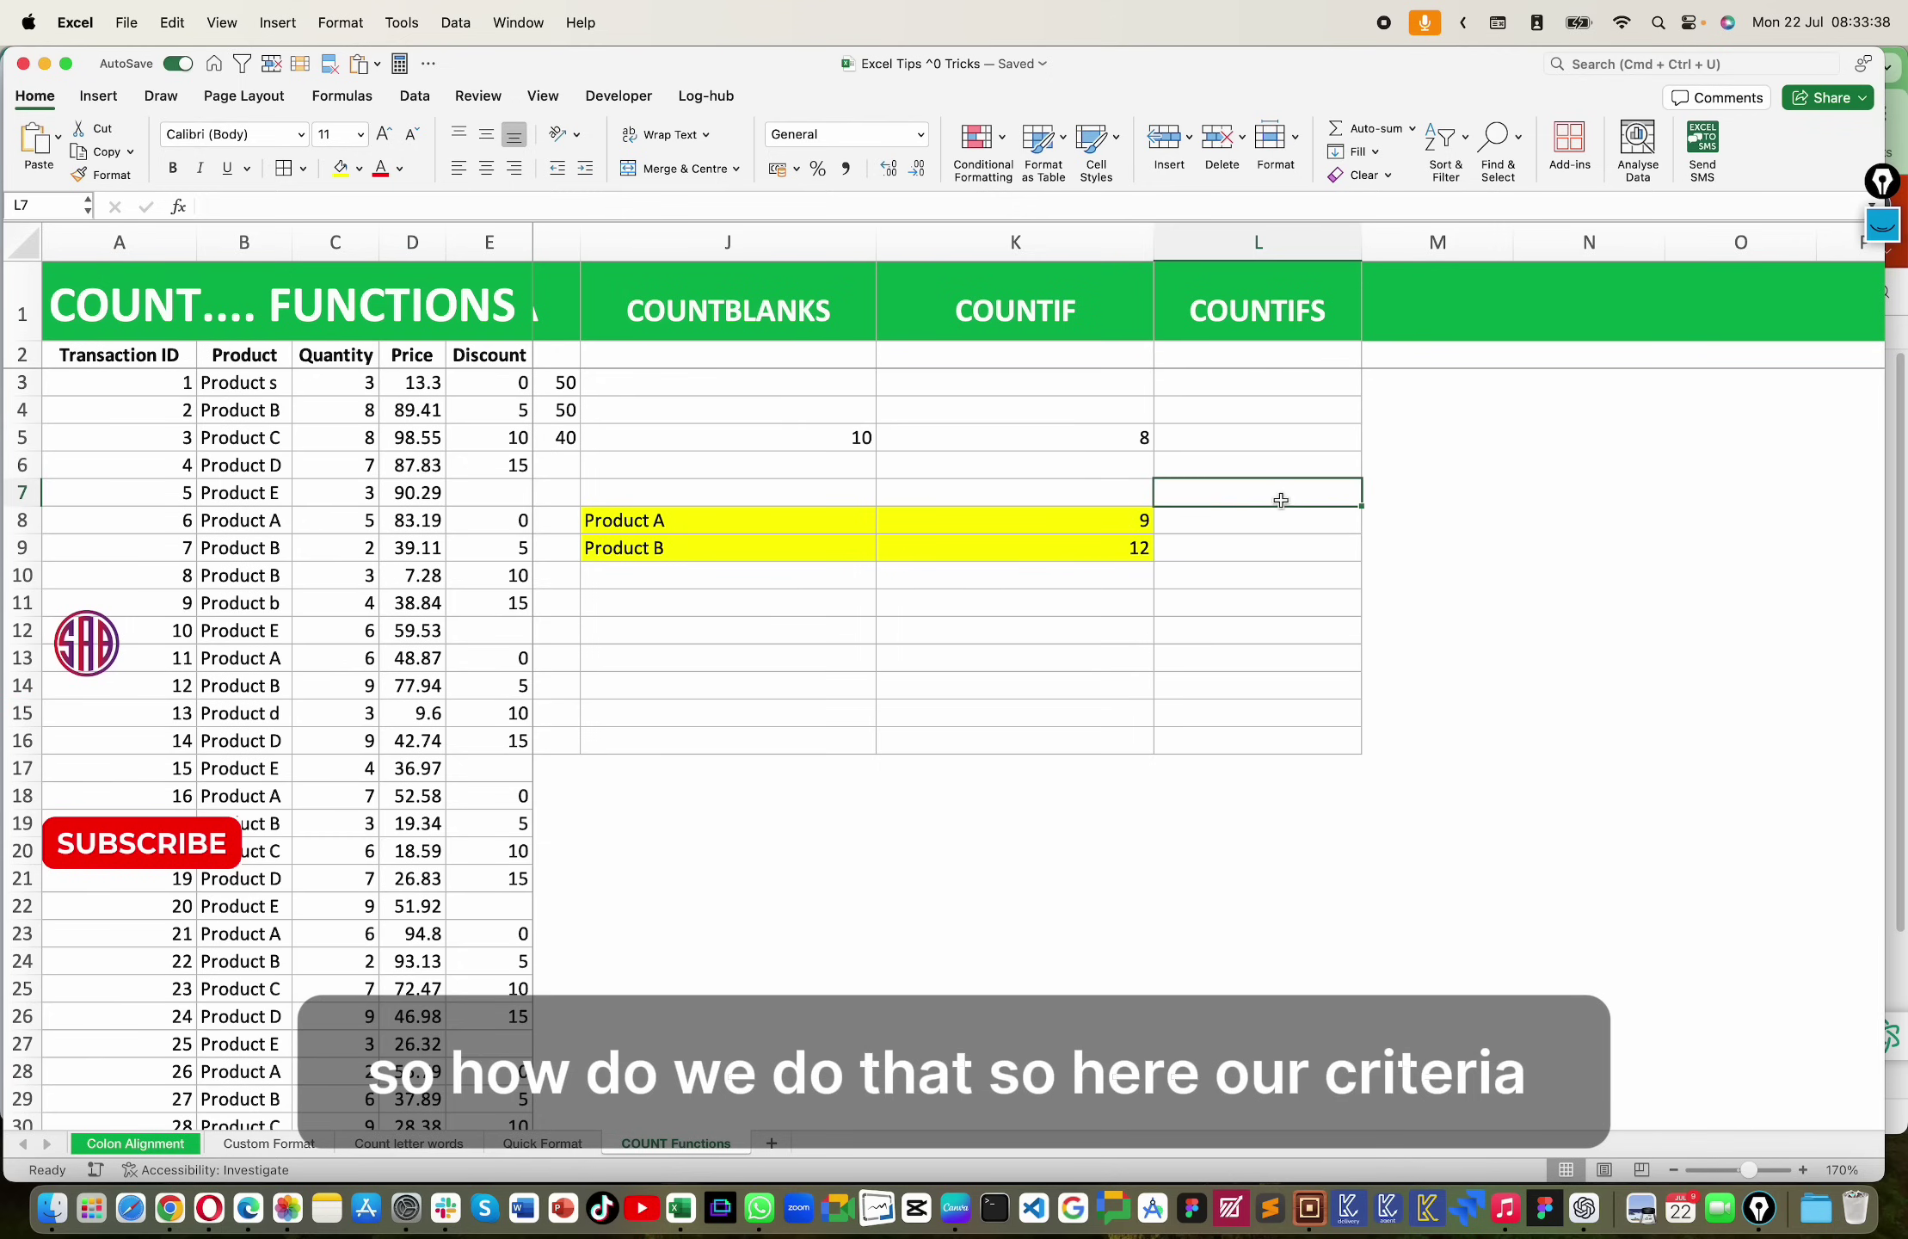
left_click_drag(688, 417, 1028, 673)
key("Delete")
Step: Copy 'Product B' from B4 into L4 under the COUNTIFS heading
left_click(1224, 487)
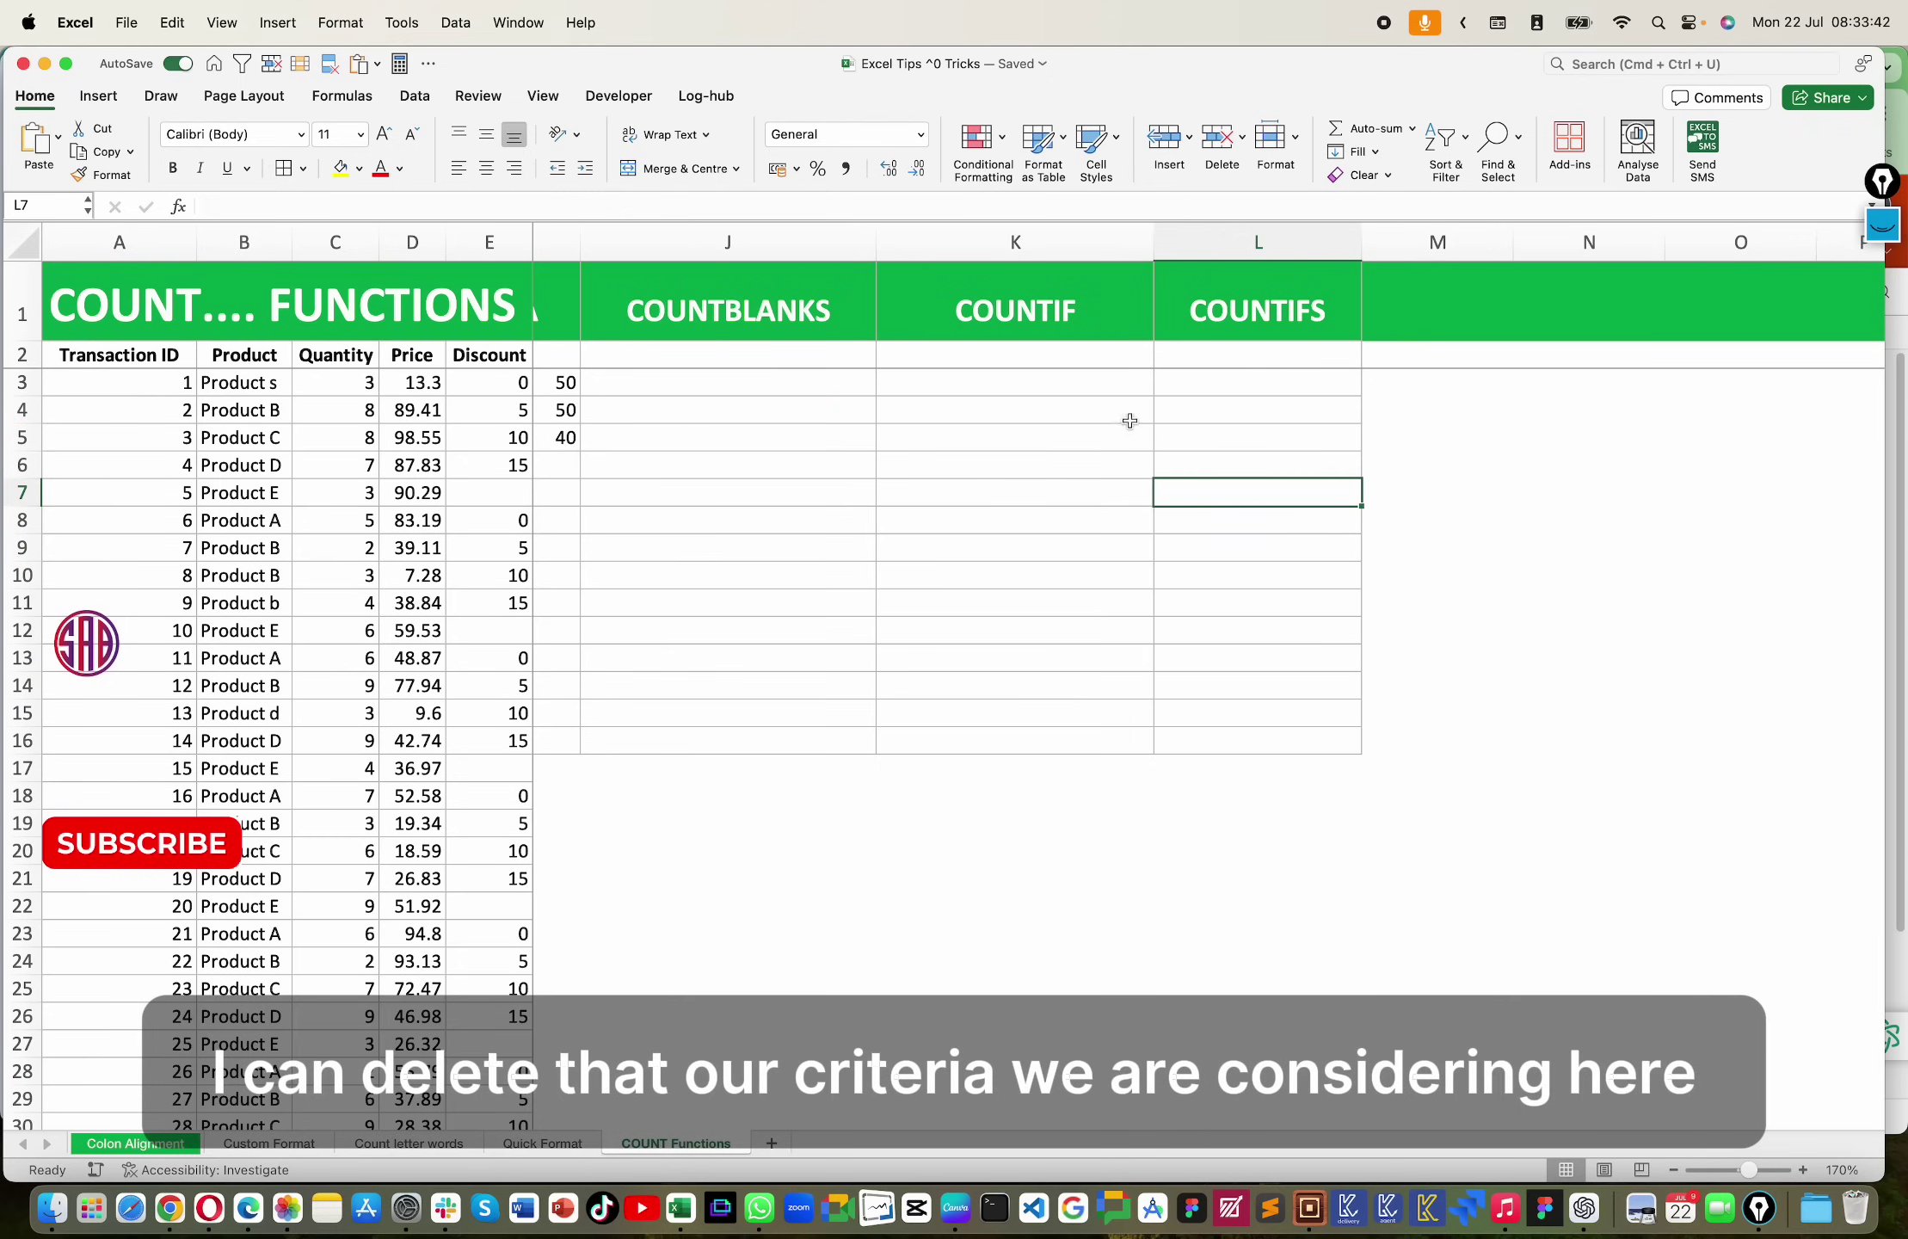
scroll(1108, 477, "right", 3)
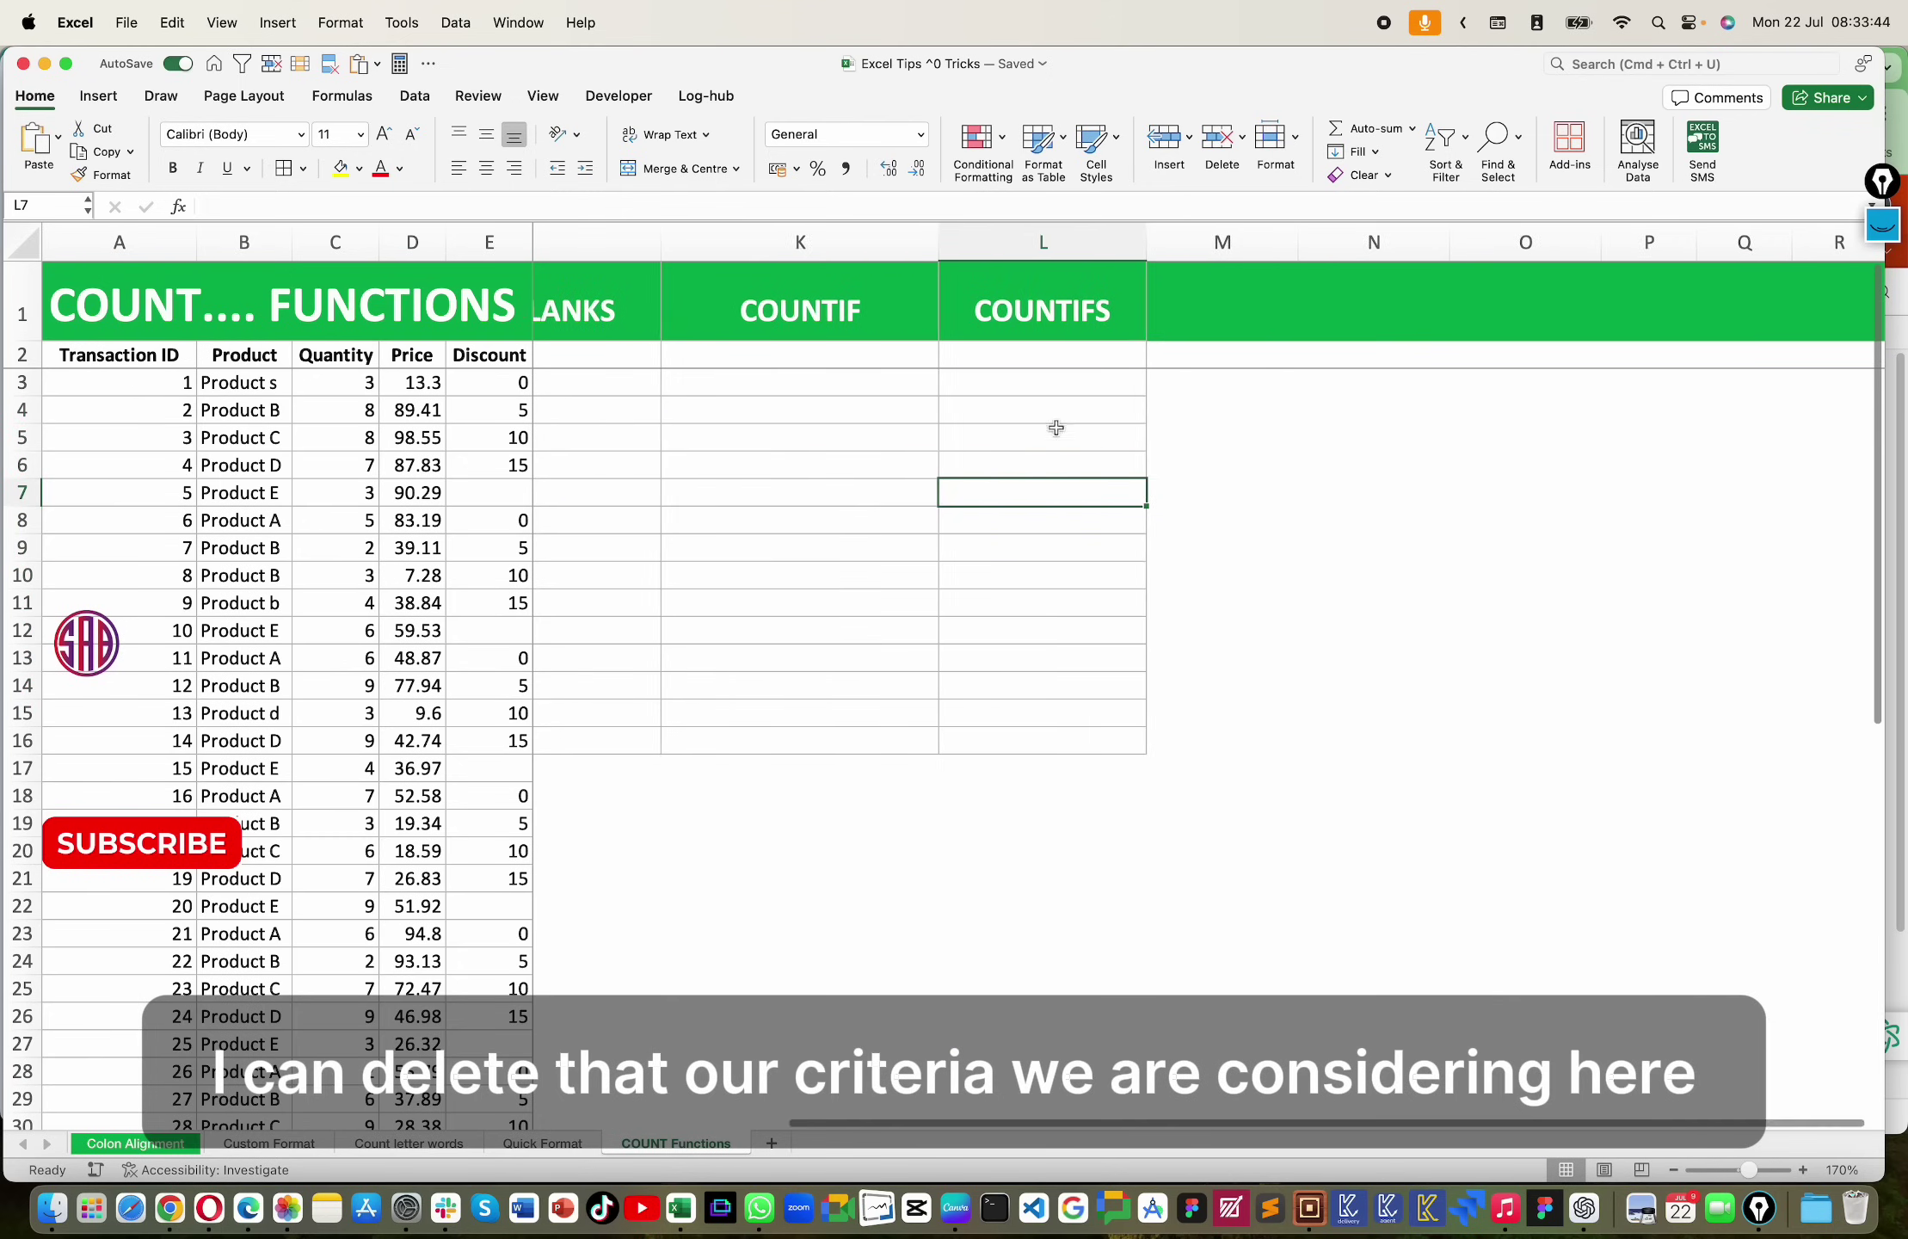
left_click(1003, 414)
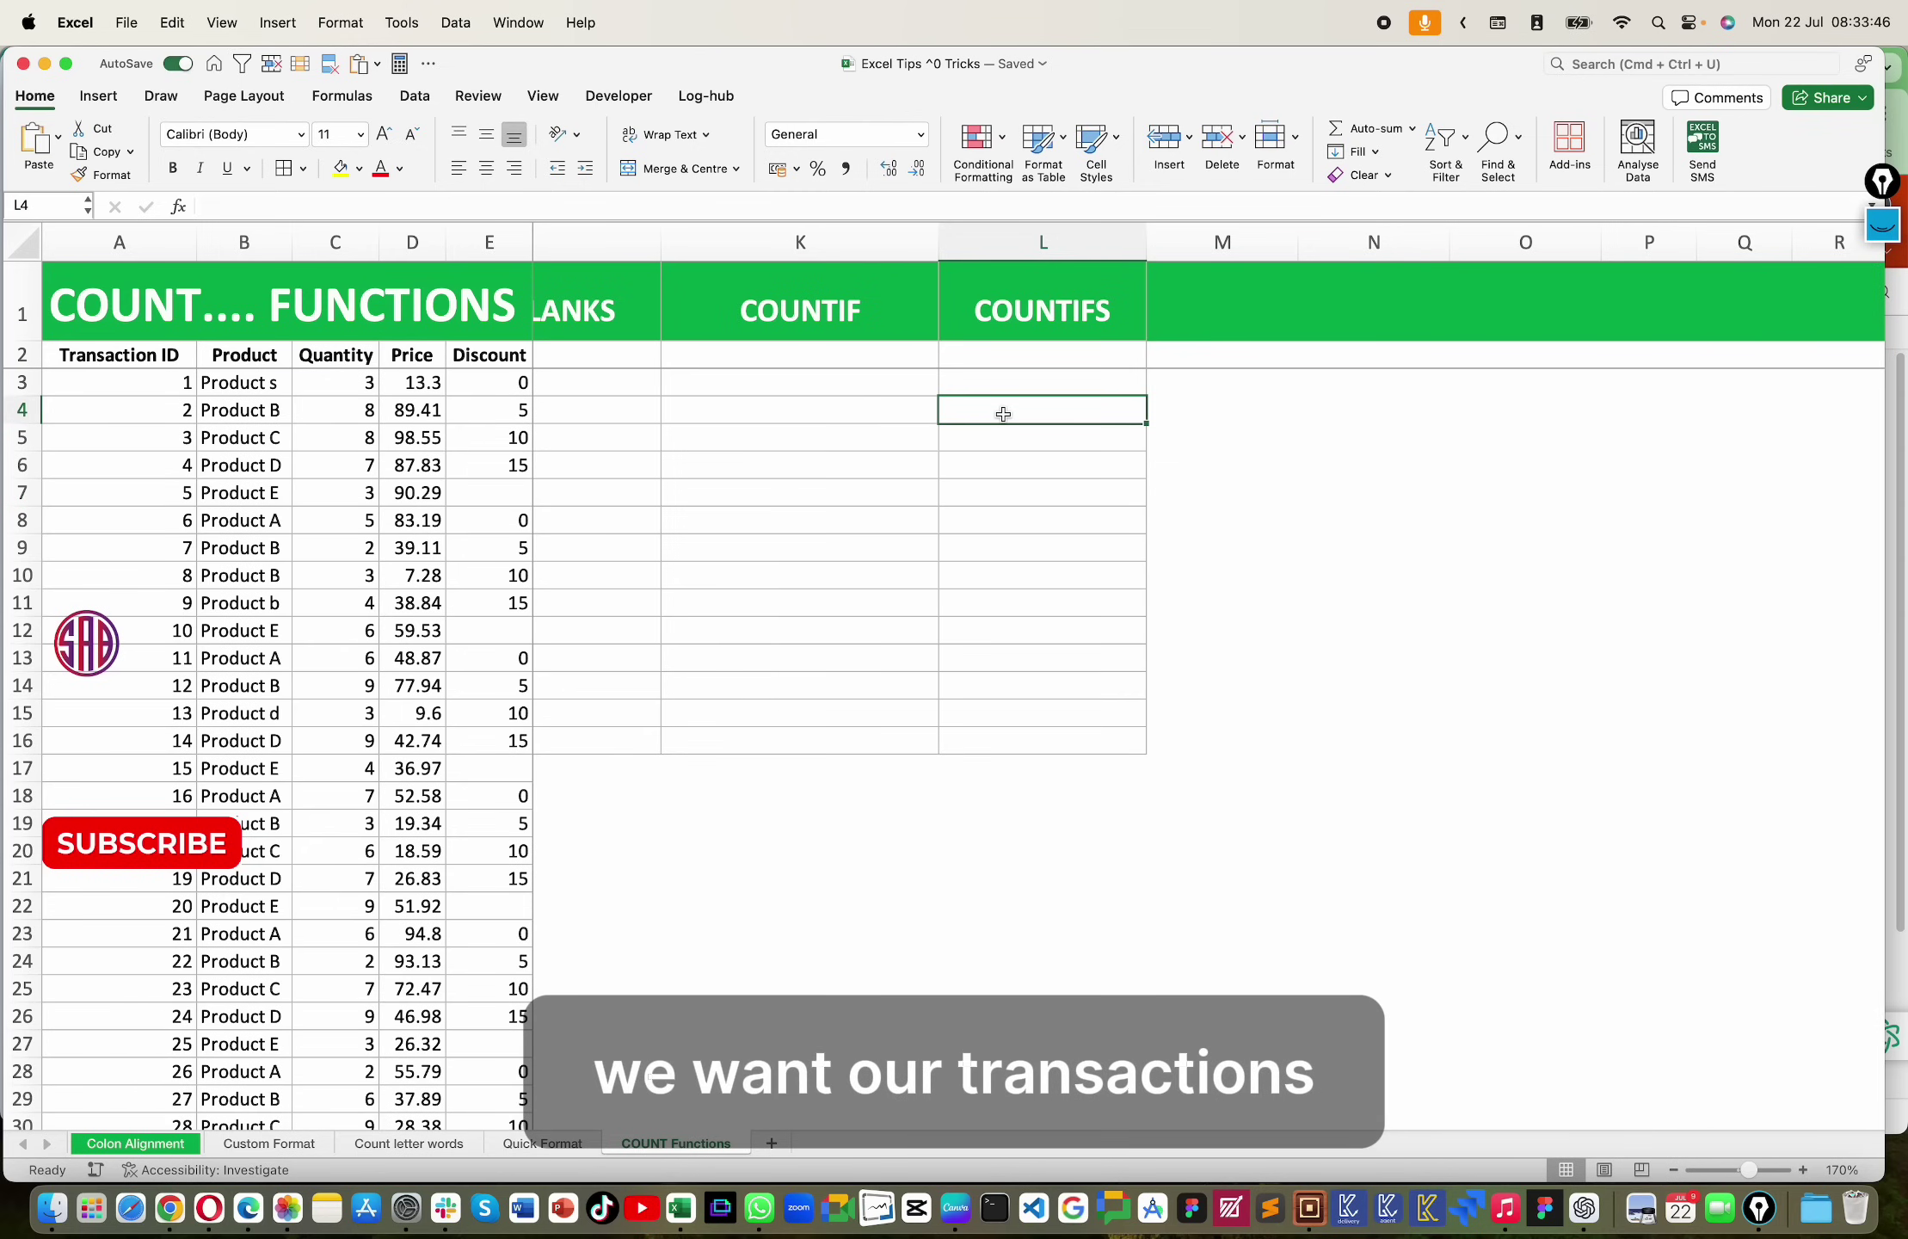
left_click(270, 410)
key("super+c")
left_click(992, 398)
key("super+v")
Step: Enter the quantity criterion >5 in M4
left_click(992, 438)
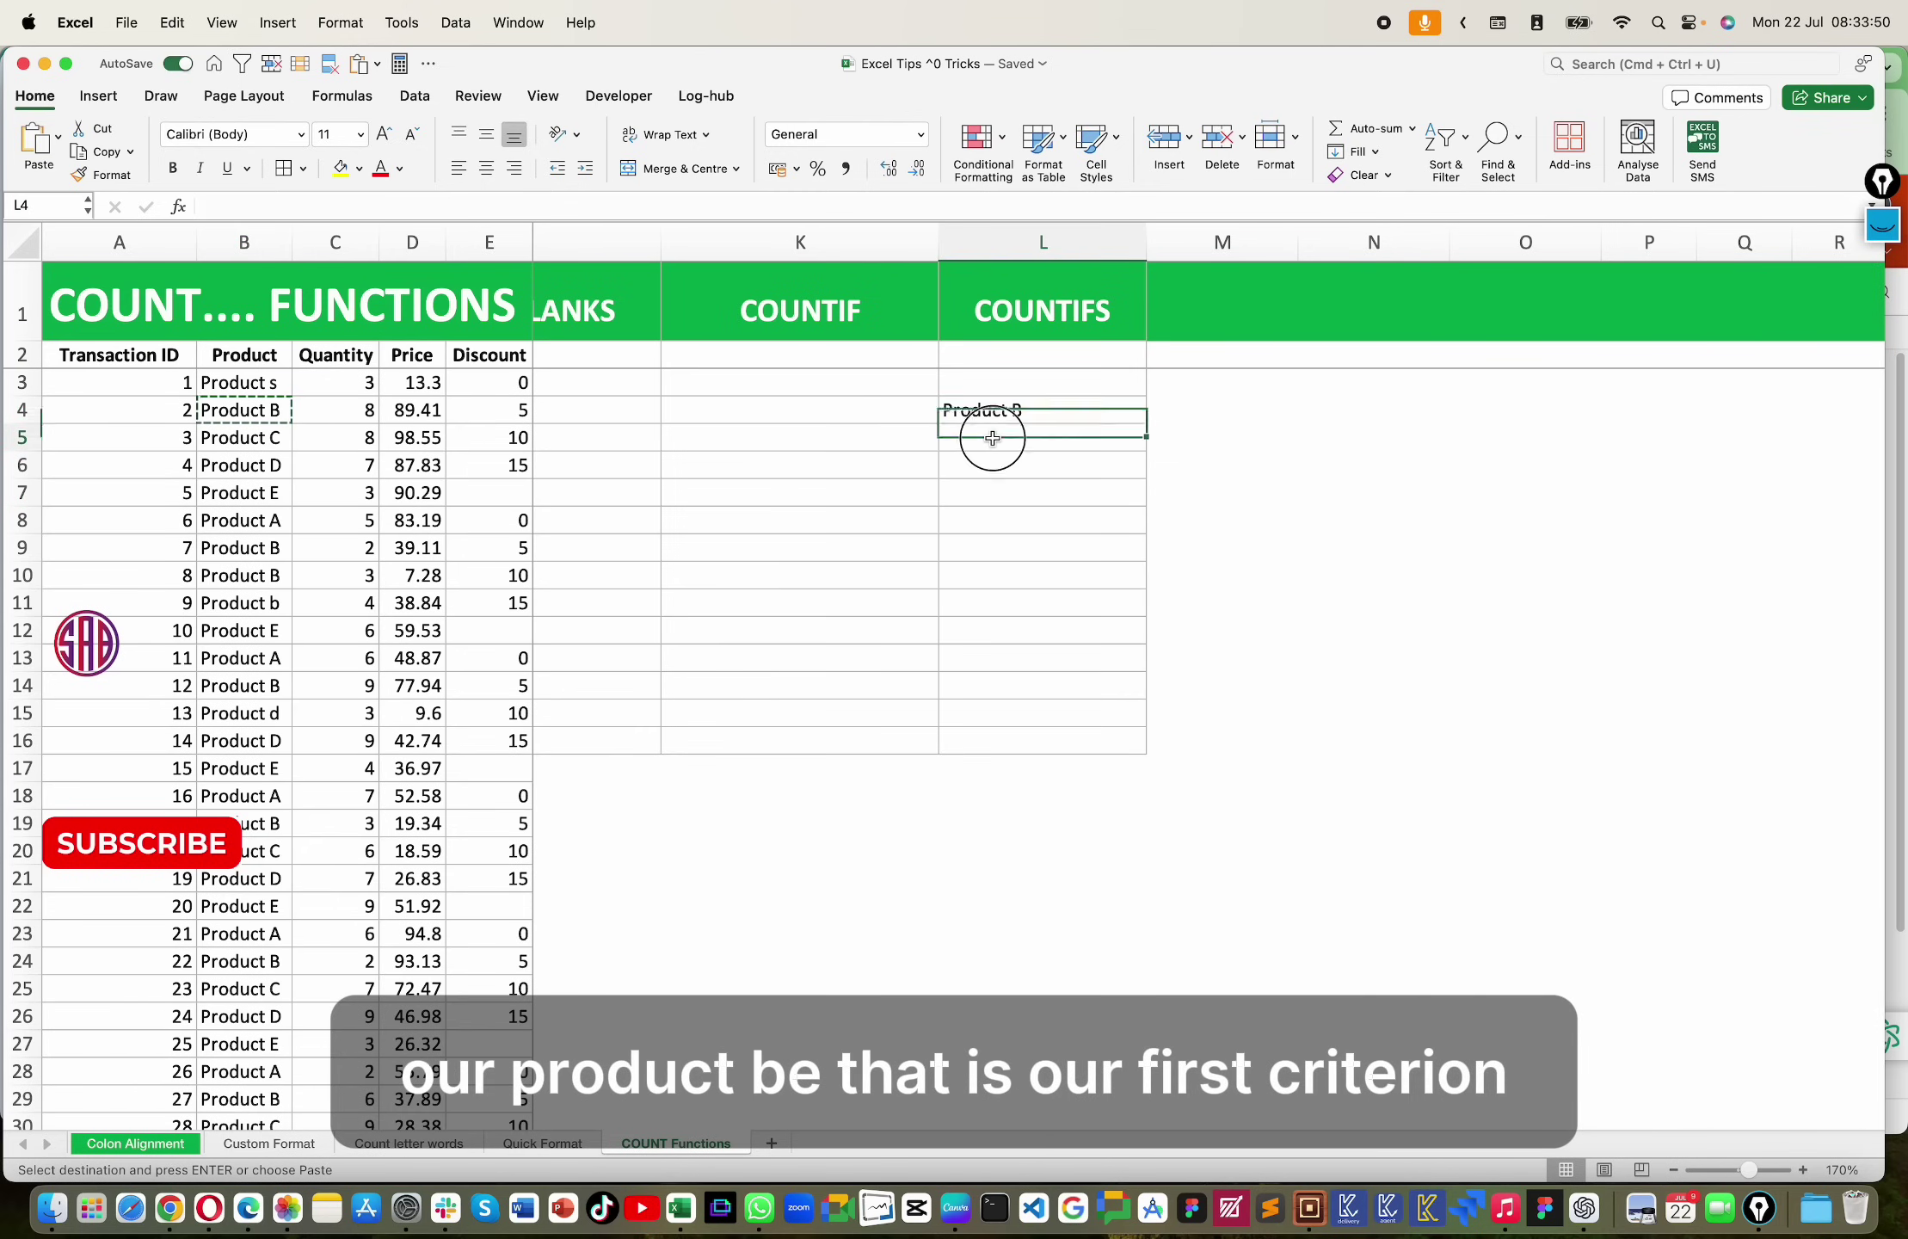
left_click(1183, 408)
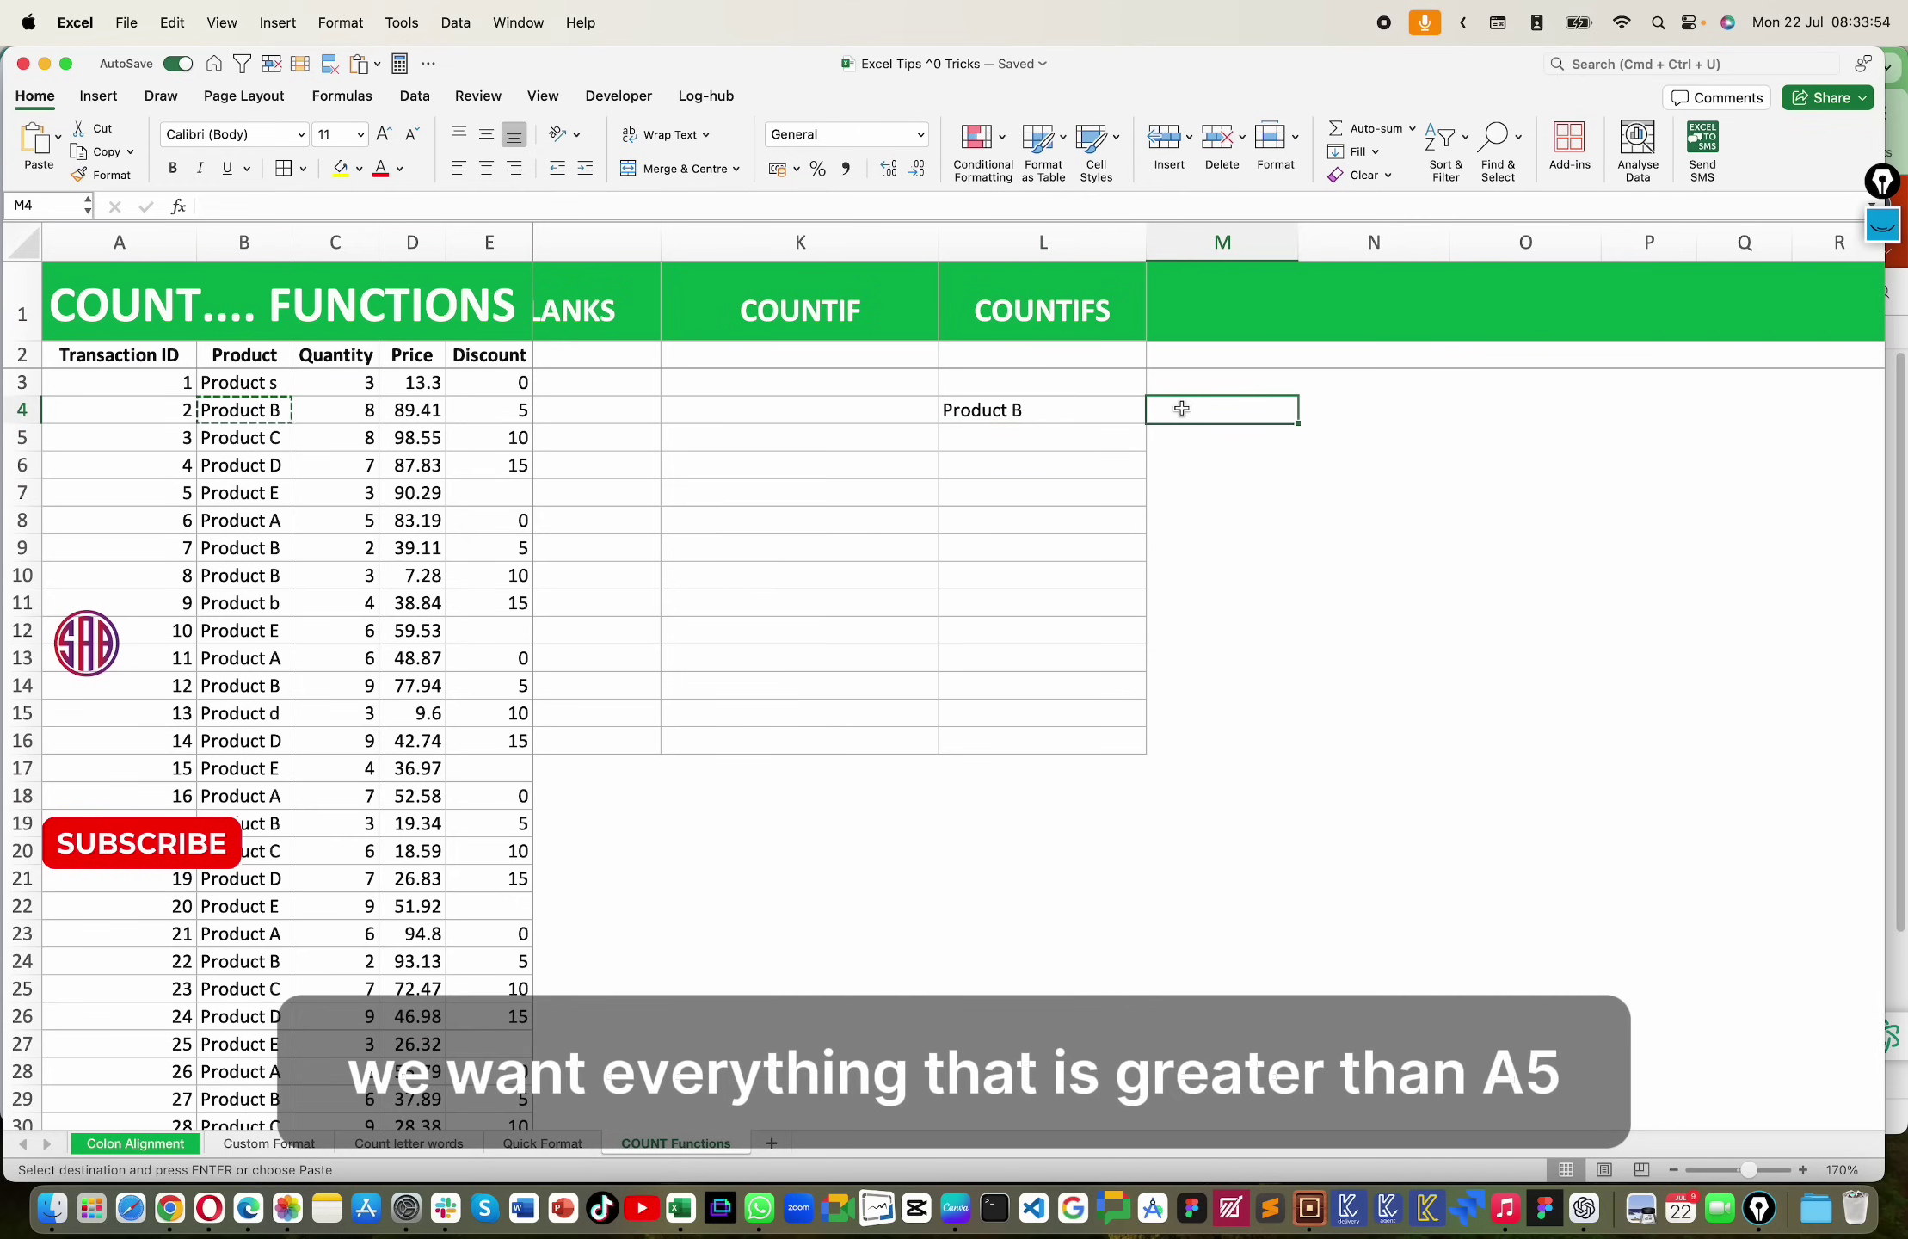
type(">5")
key("Return")
Step: Begin a COUNTIFS formula in L5 using the =count autocomplete list
left_click(1219, 475)
left_click_drag(1082, 408, 1177, 408)
left_click(990, 443)
type("=co")
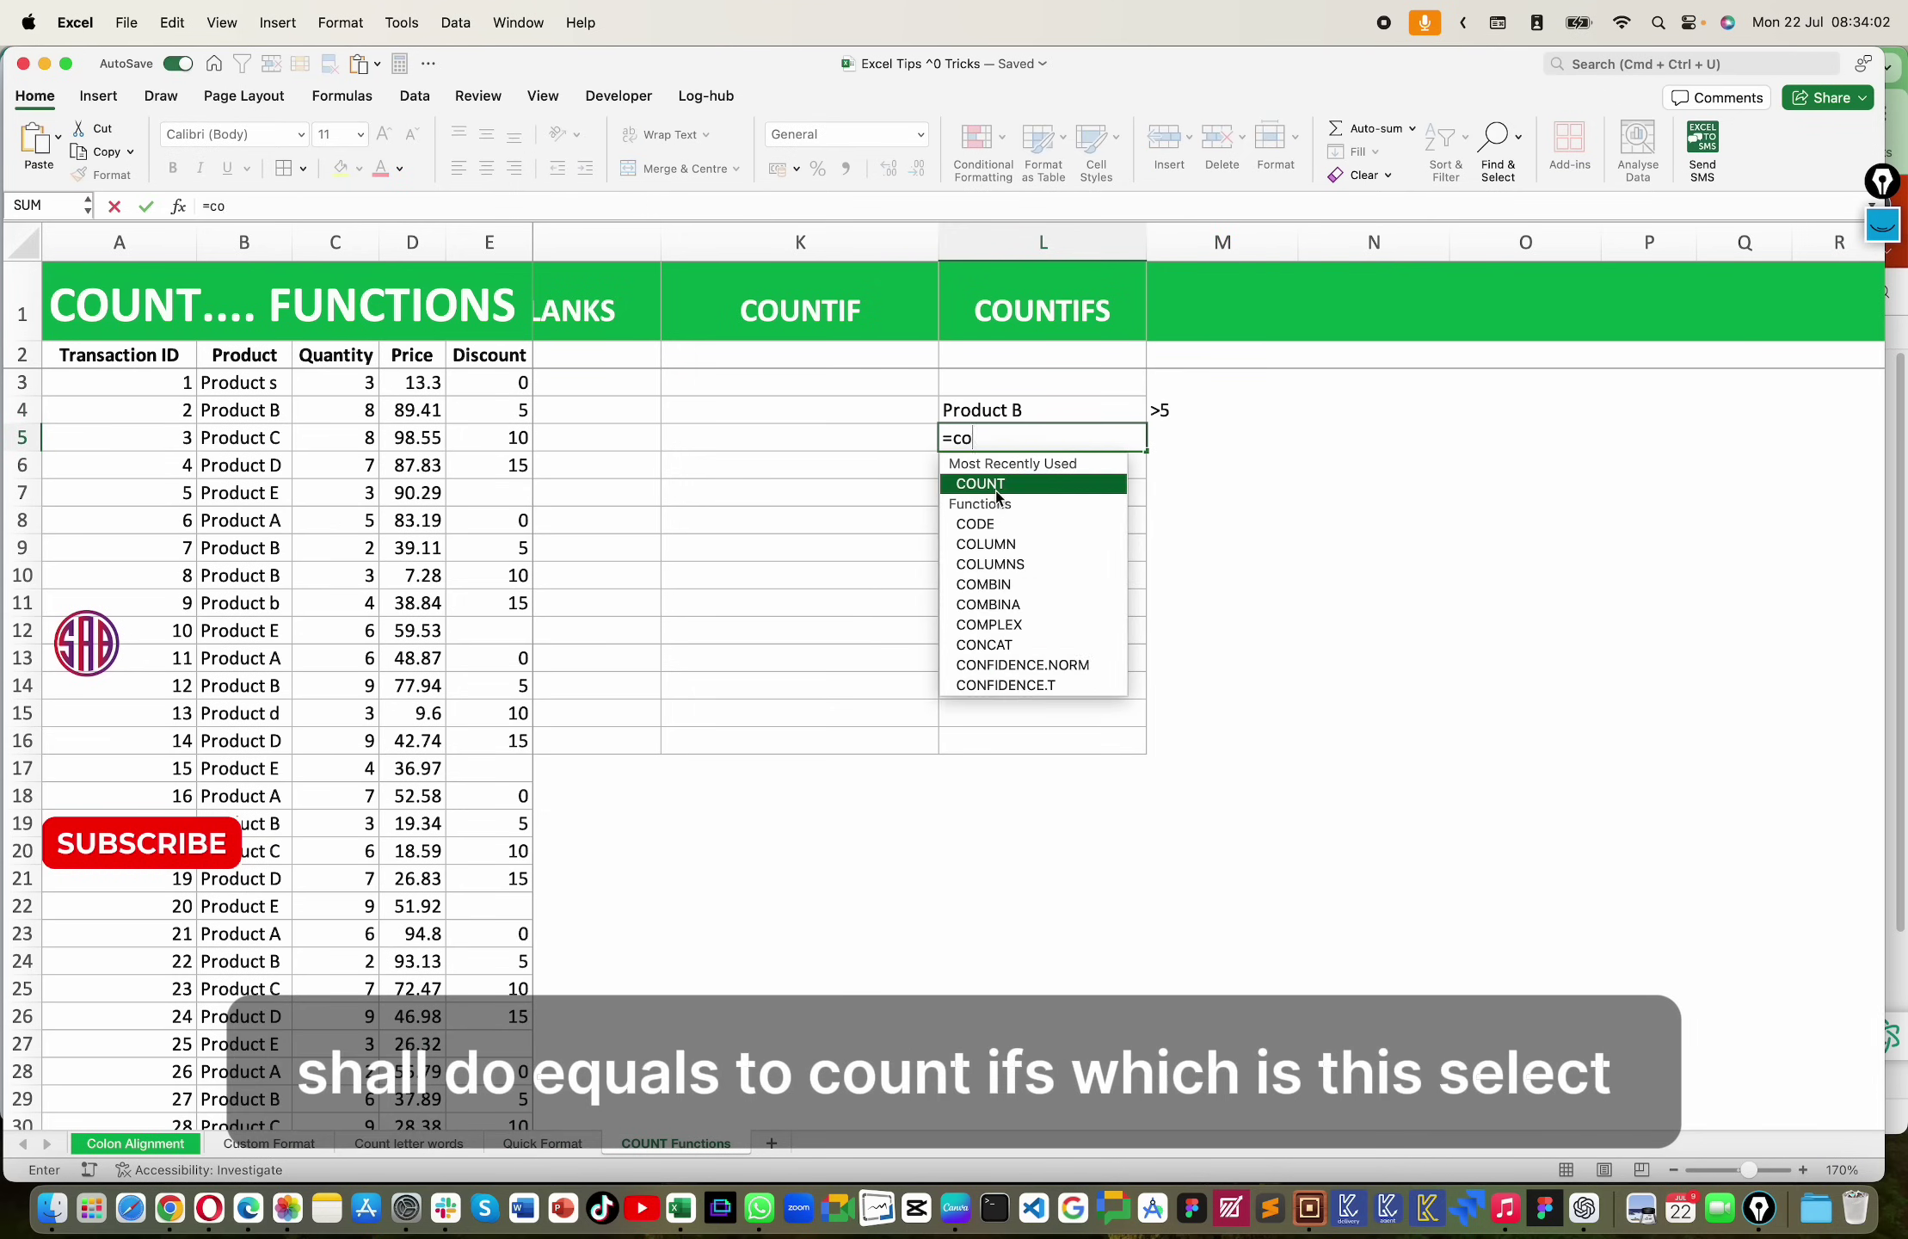
type("unt")
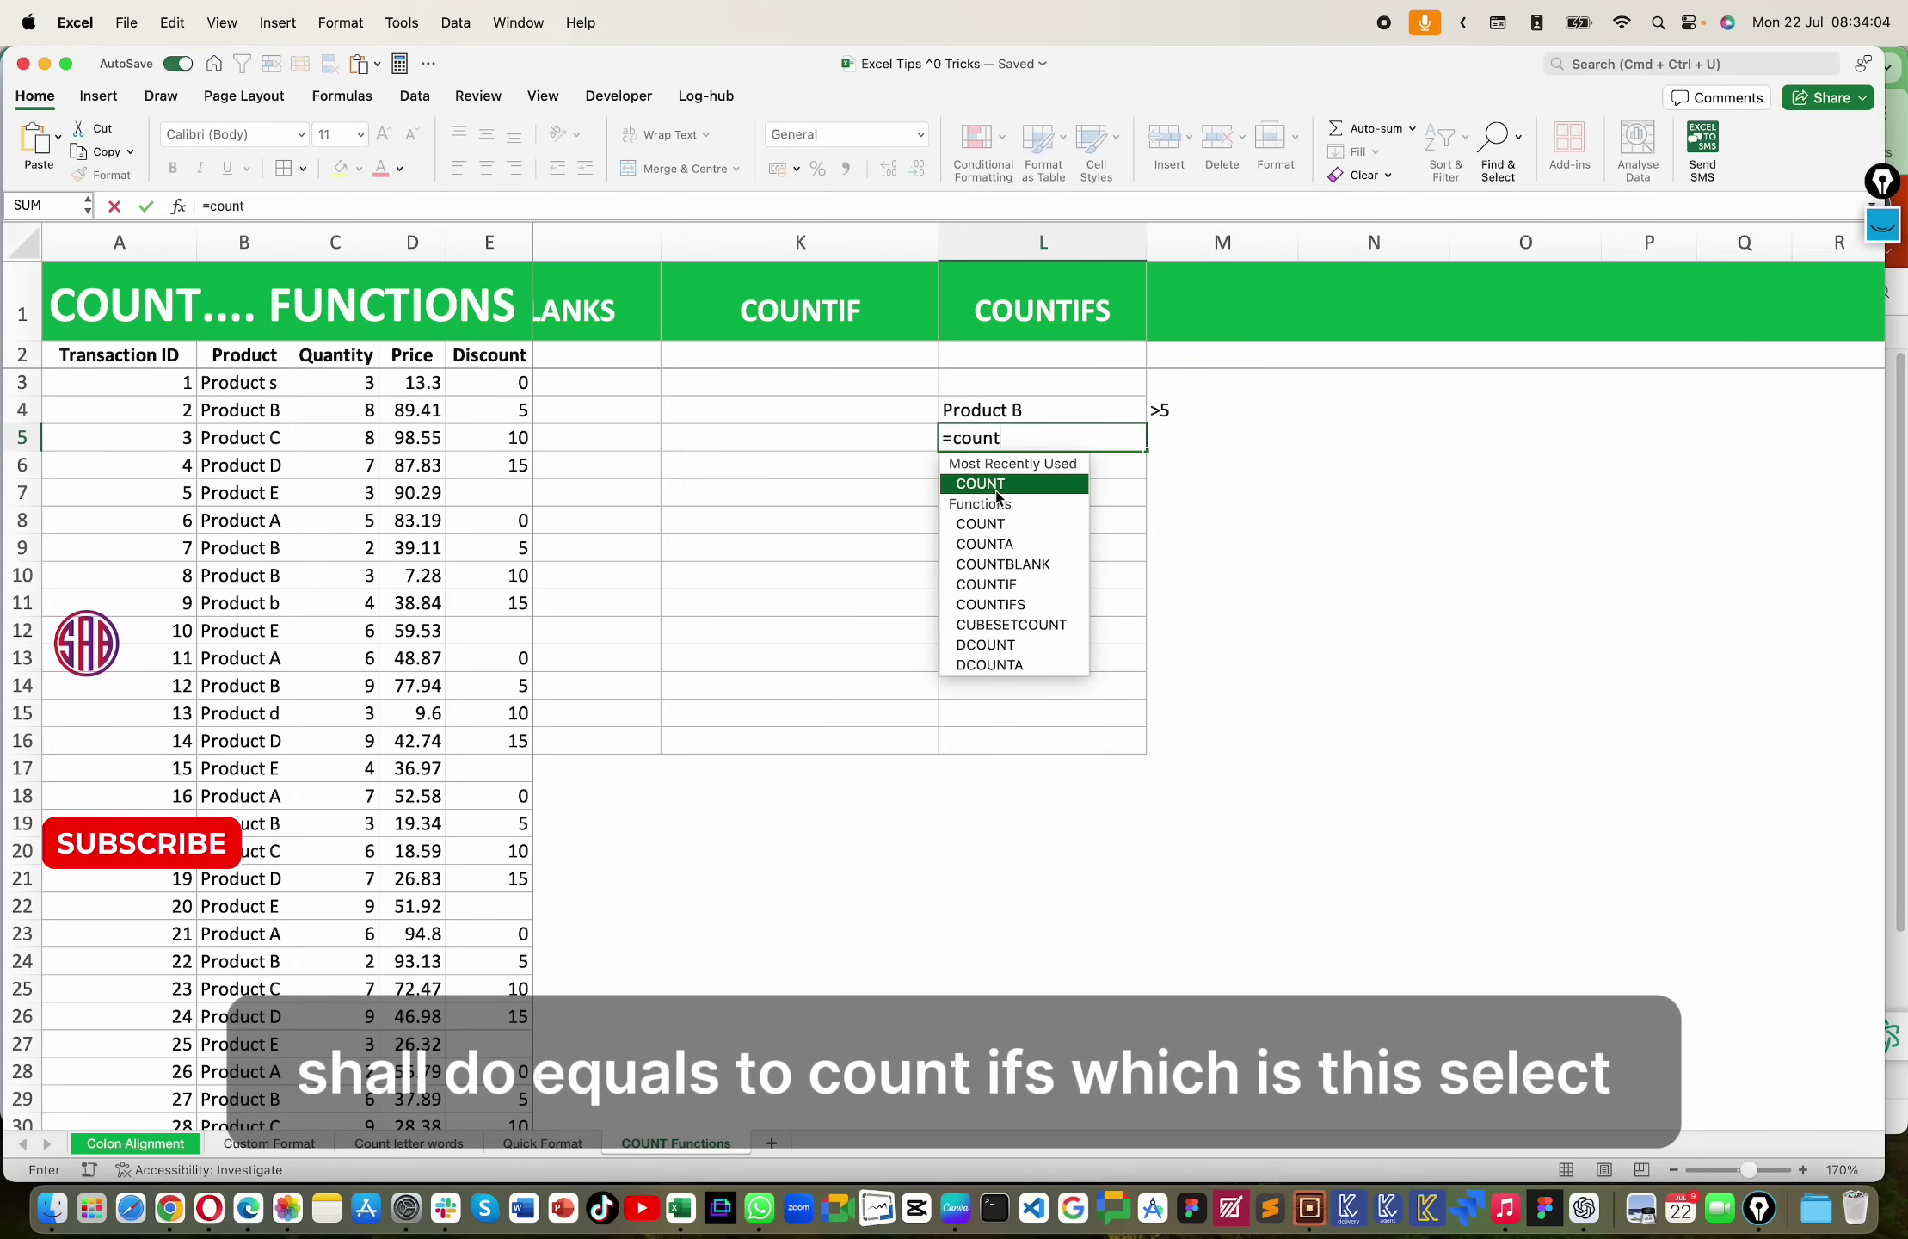
key("Down")
key("Down")
key("Down")
key("Down")
key("Down")
key("Tab")
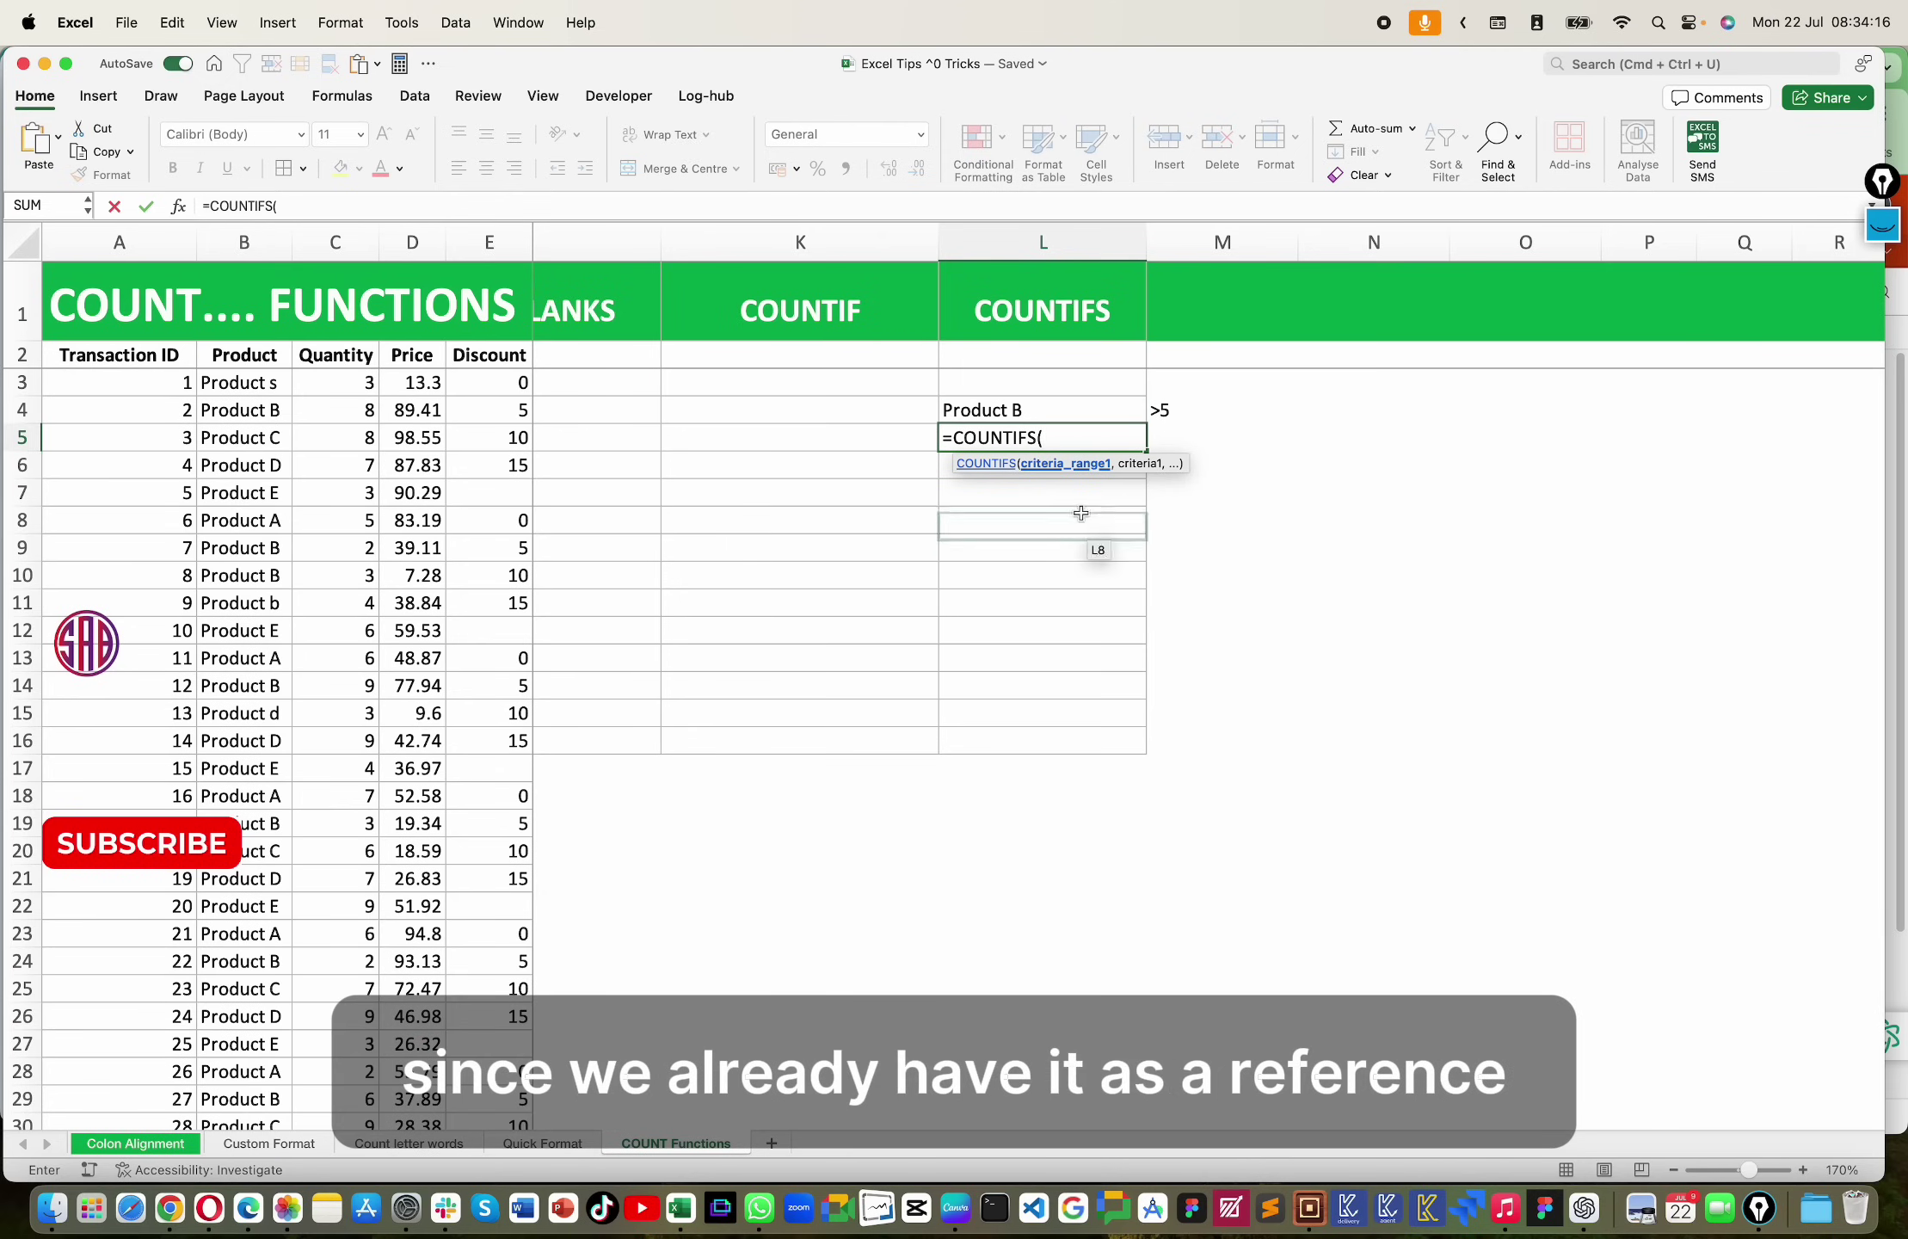
Step: Type "Product B" as the first argument, capitalising the P and removing the closing parenthesis
type("\"product B")
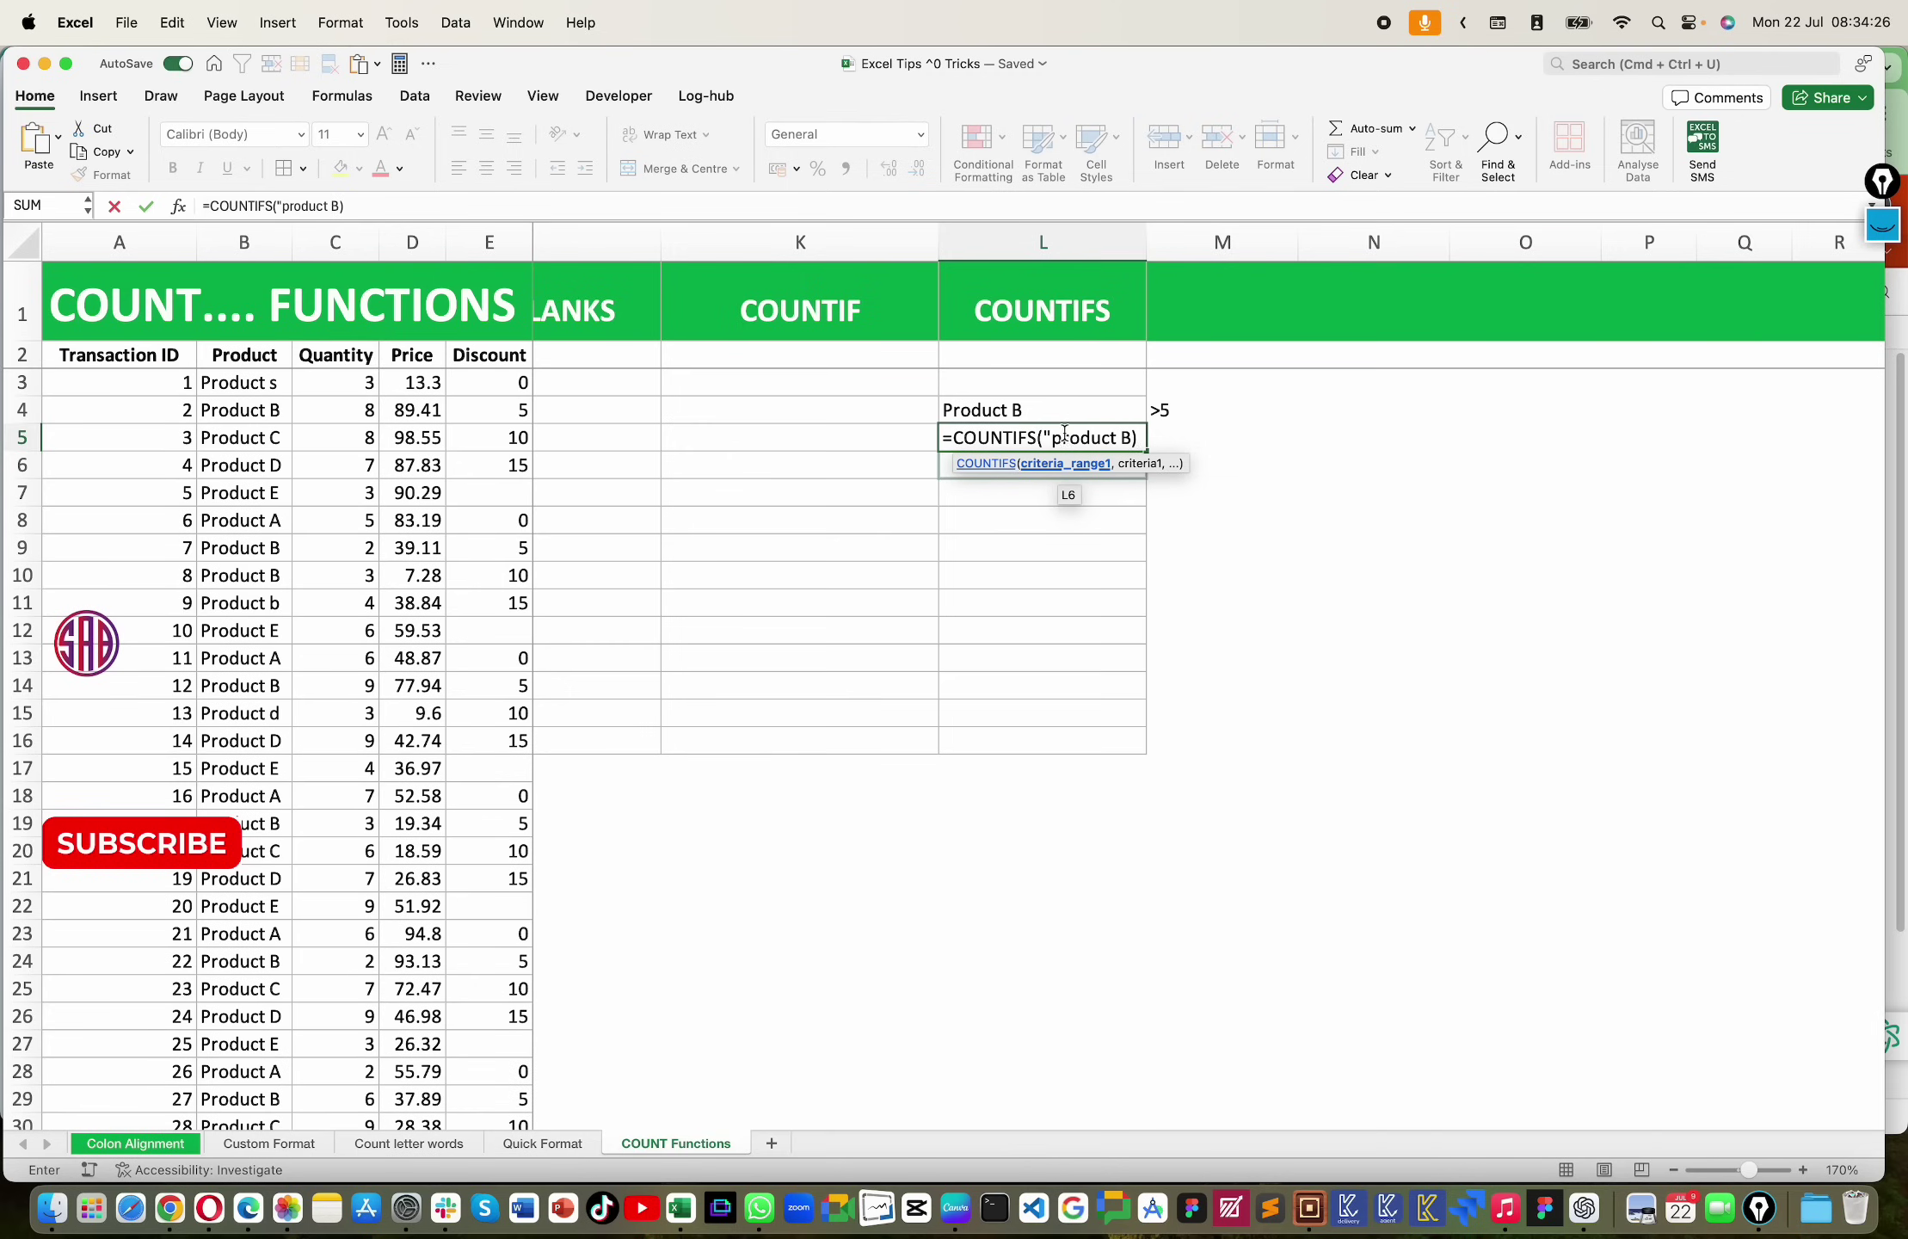
left_click(1063, 435)
key("BackSpace")
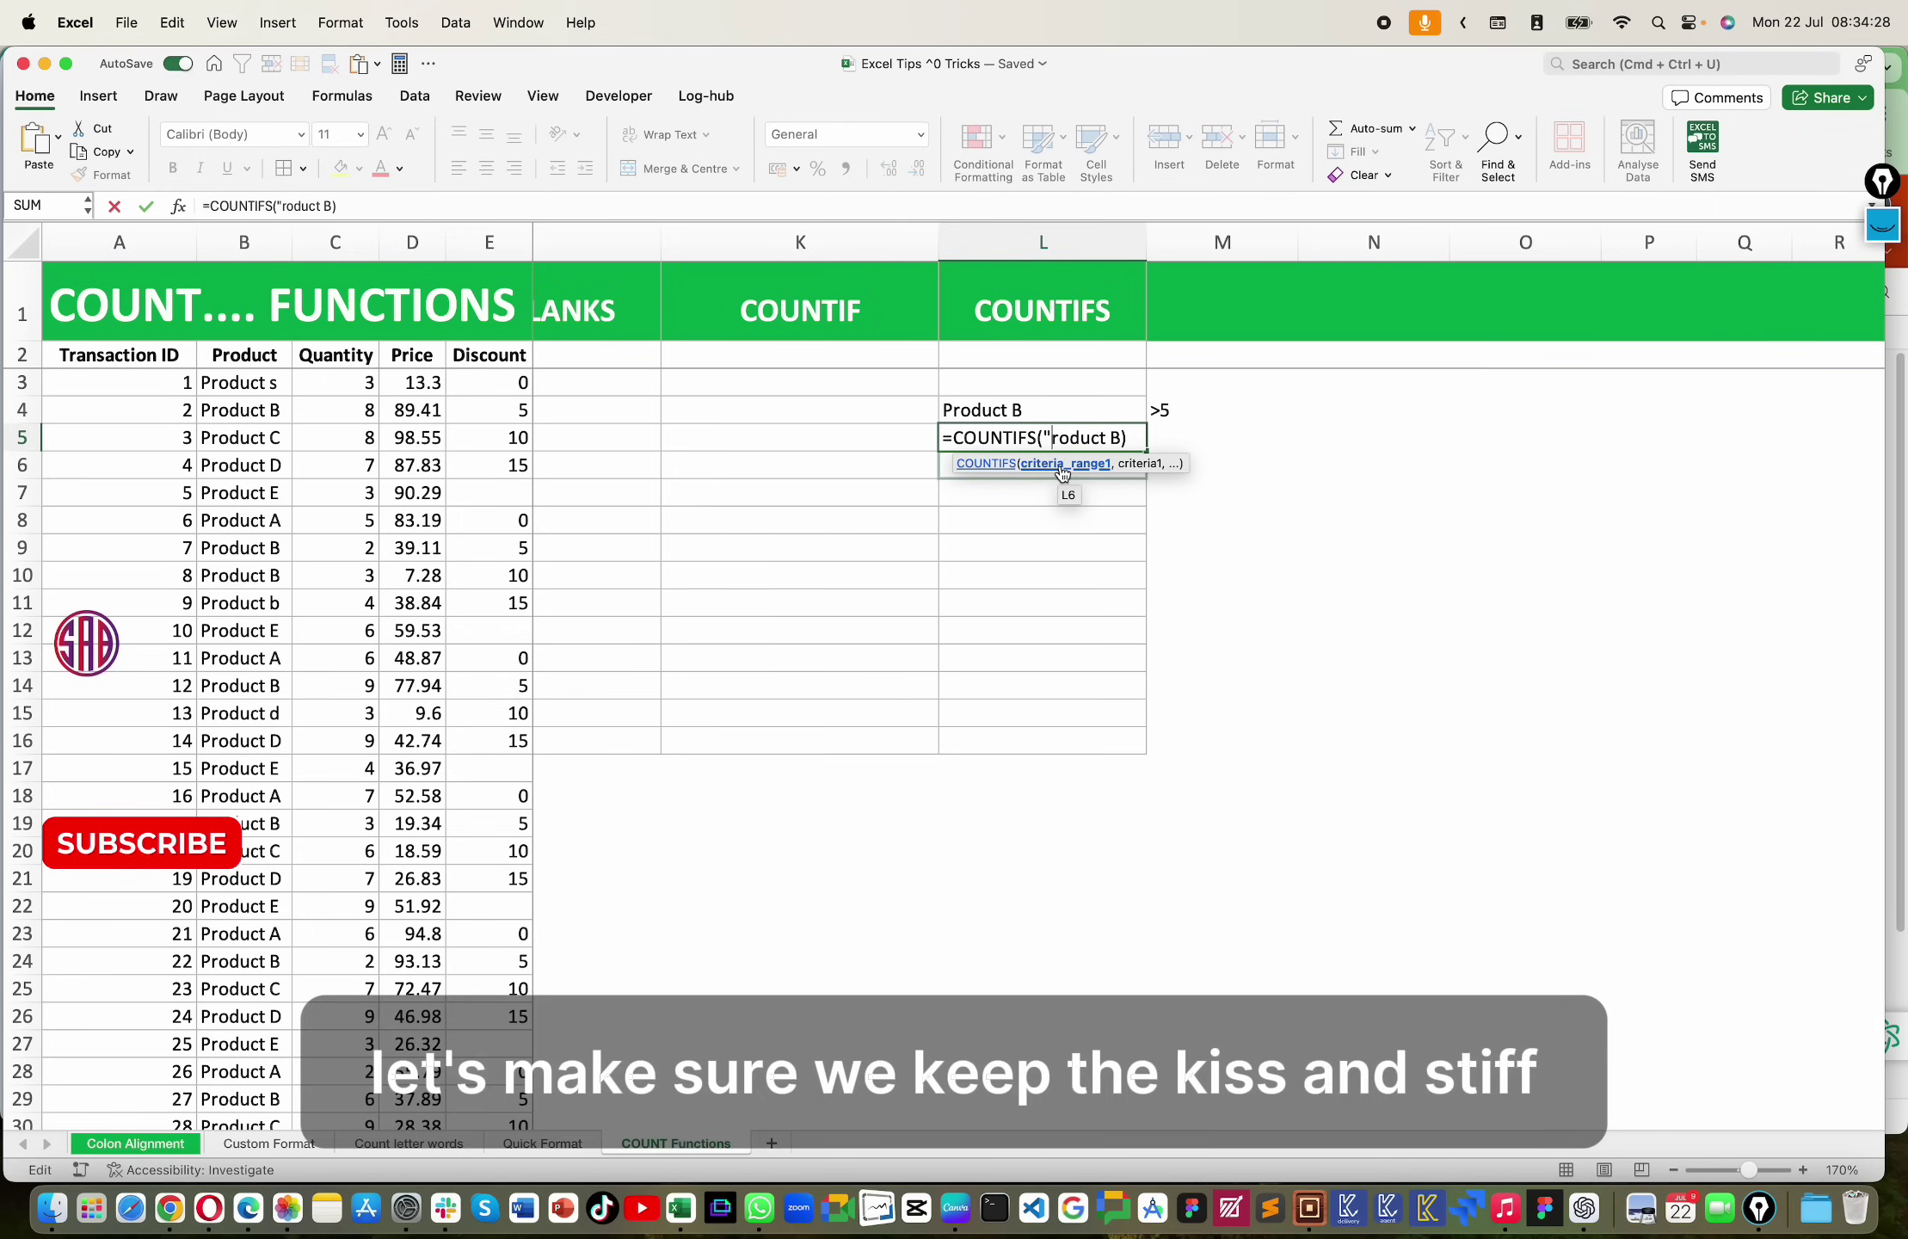
type("P")
left_click(1133, 438)
type("\"")
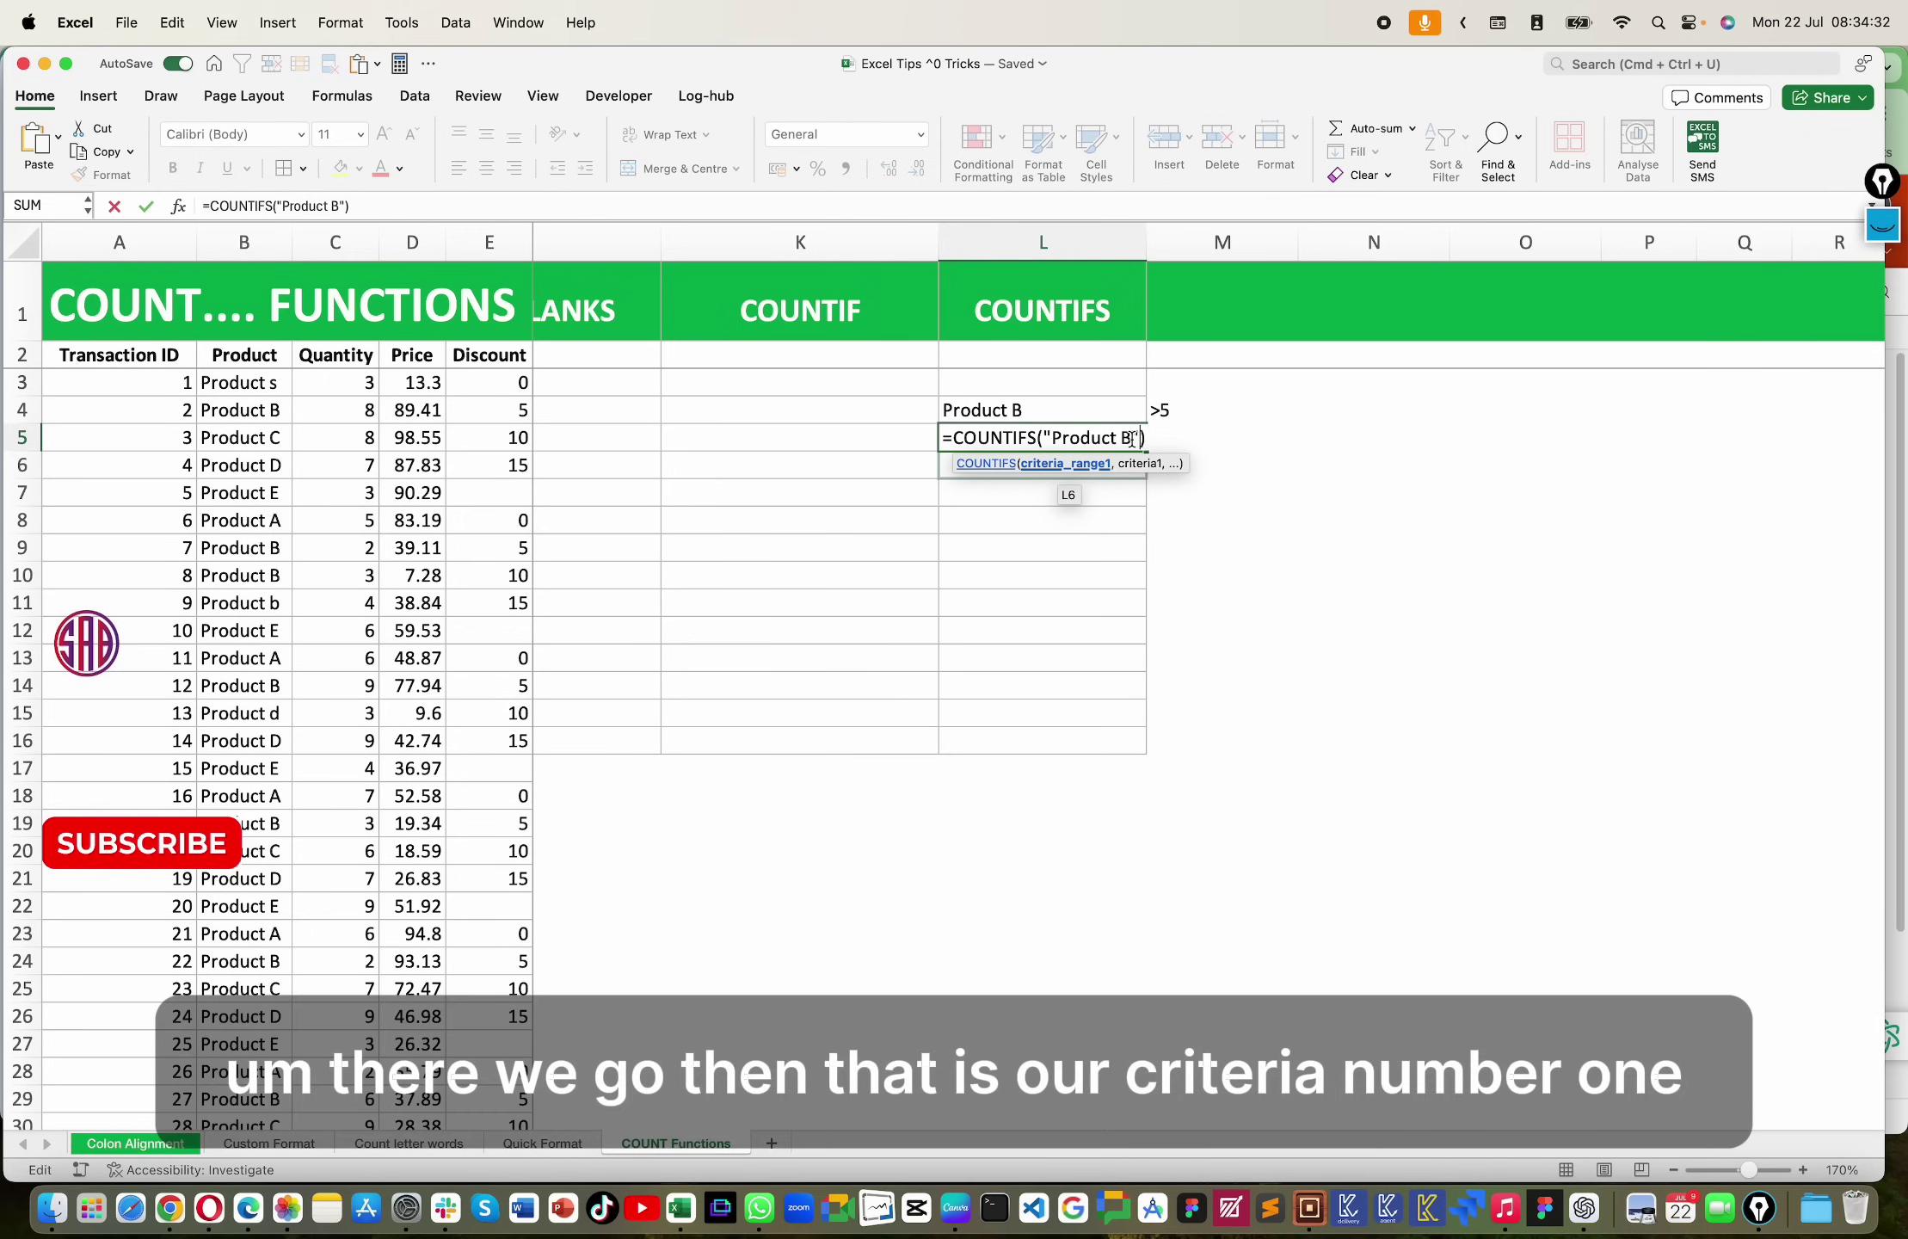
key("Delete")
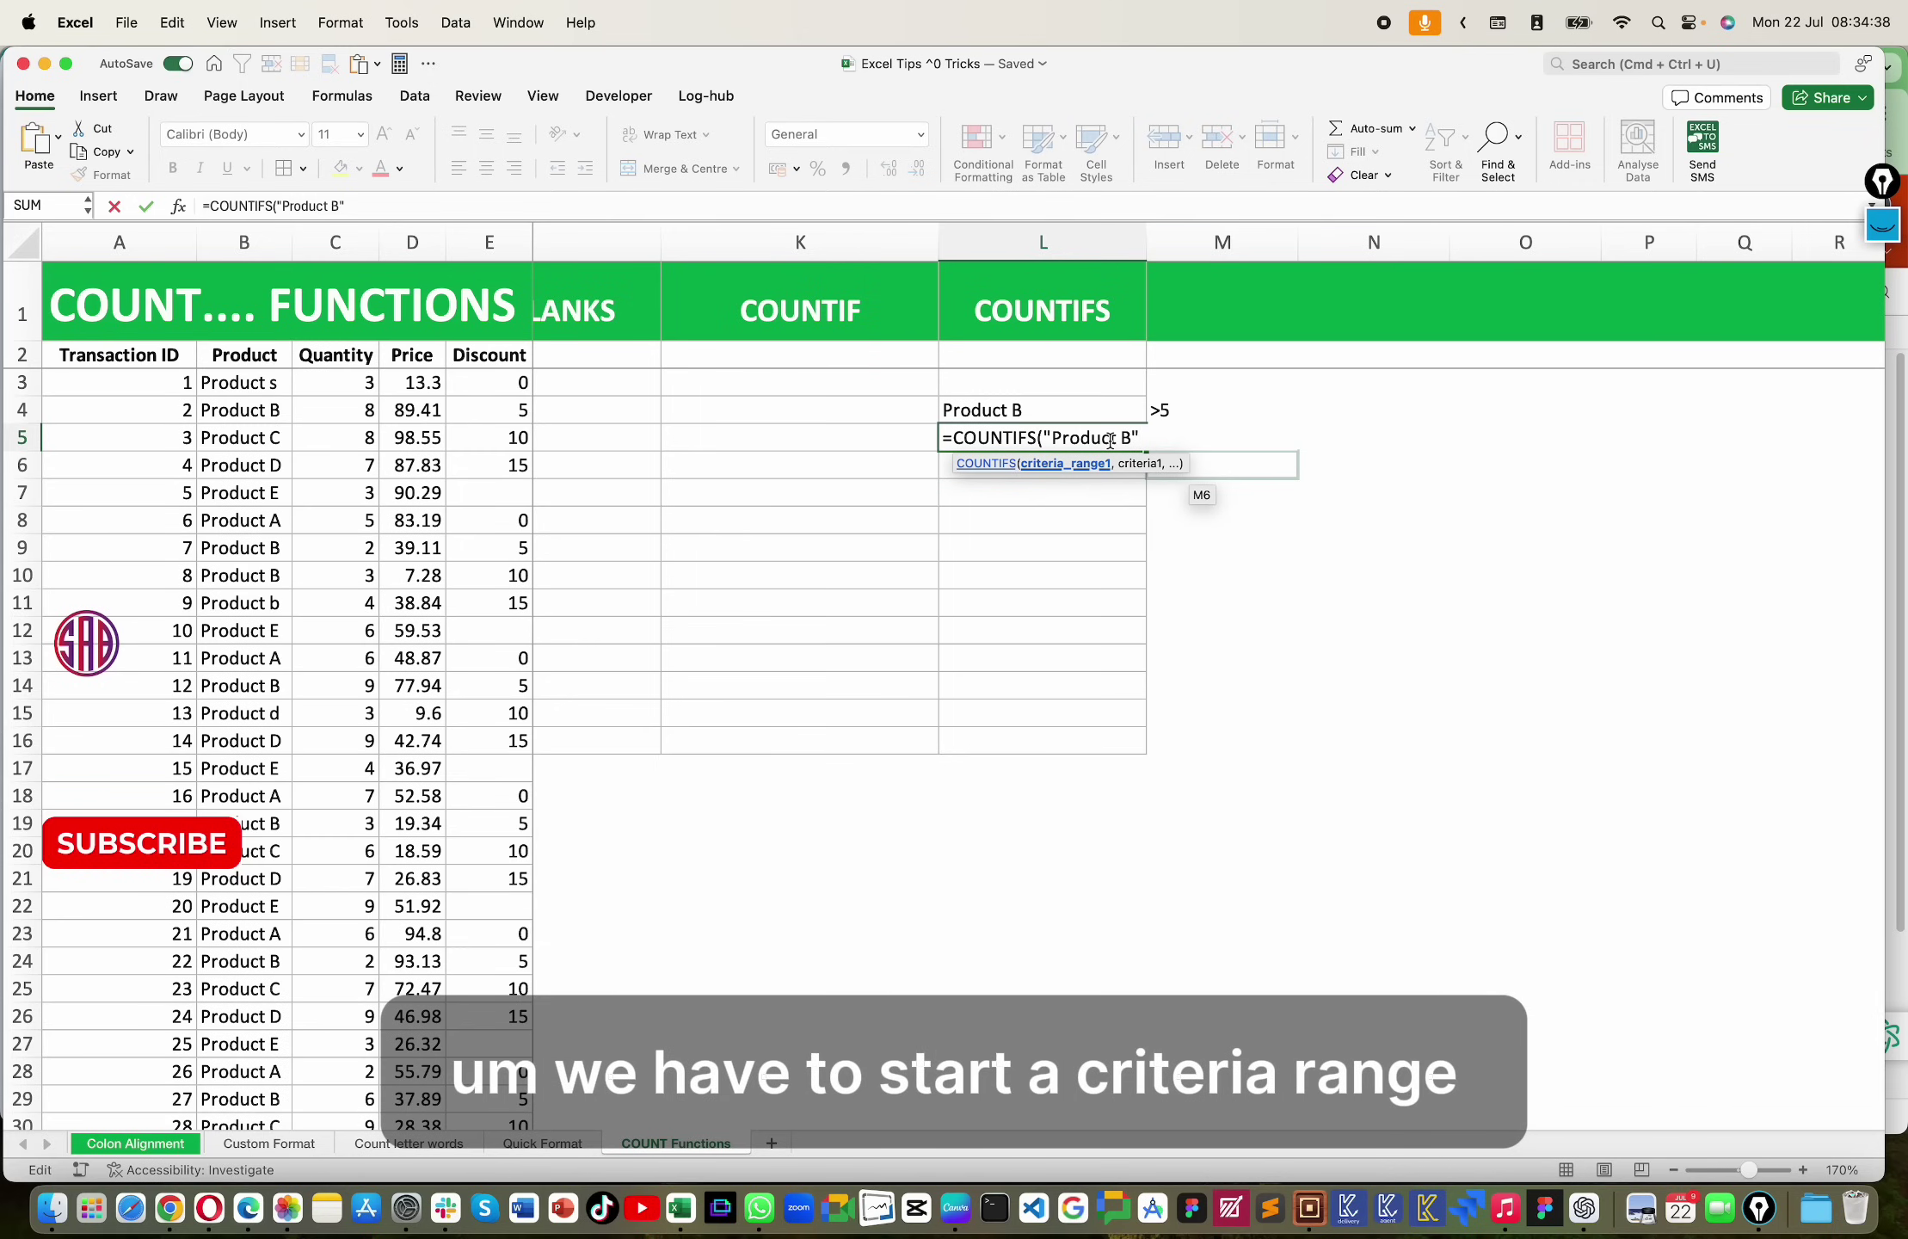
Step: Replace the typed "Product B" with range B3:B52 paired with criterion cell L4
left_click_drag(1153, 440, 1039, 436)
key("BackSpace")
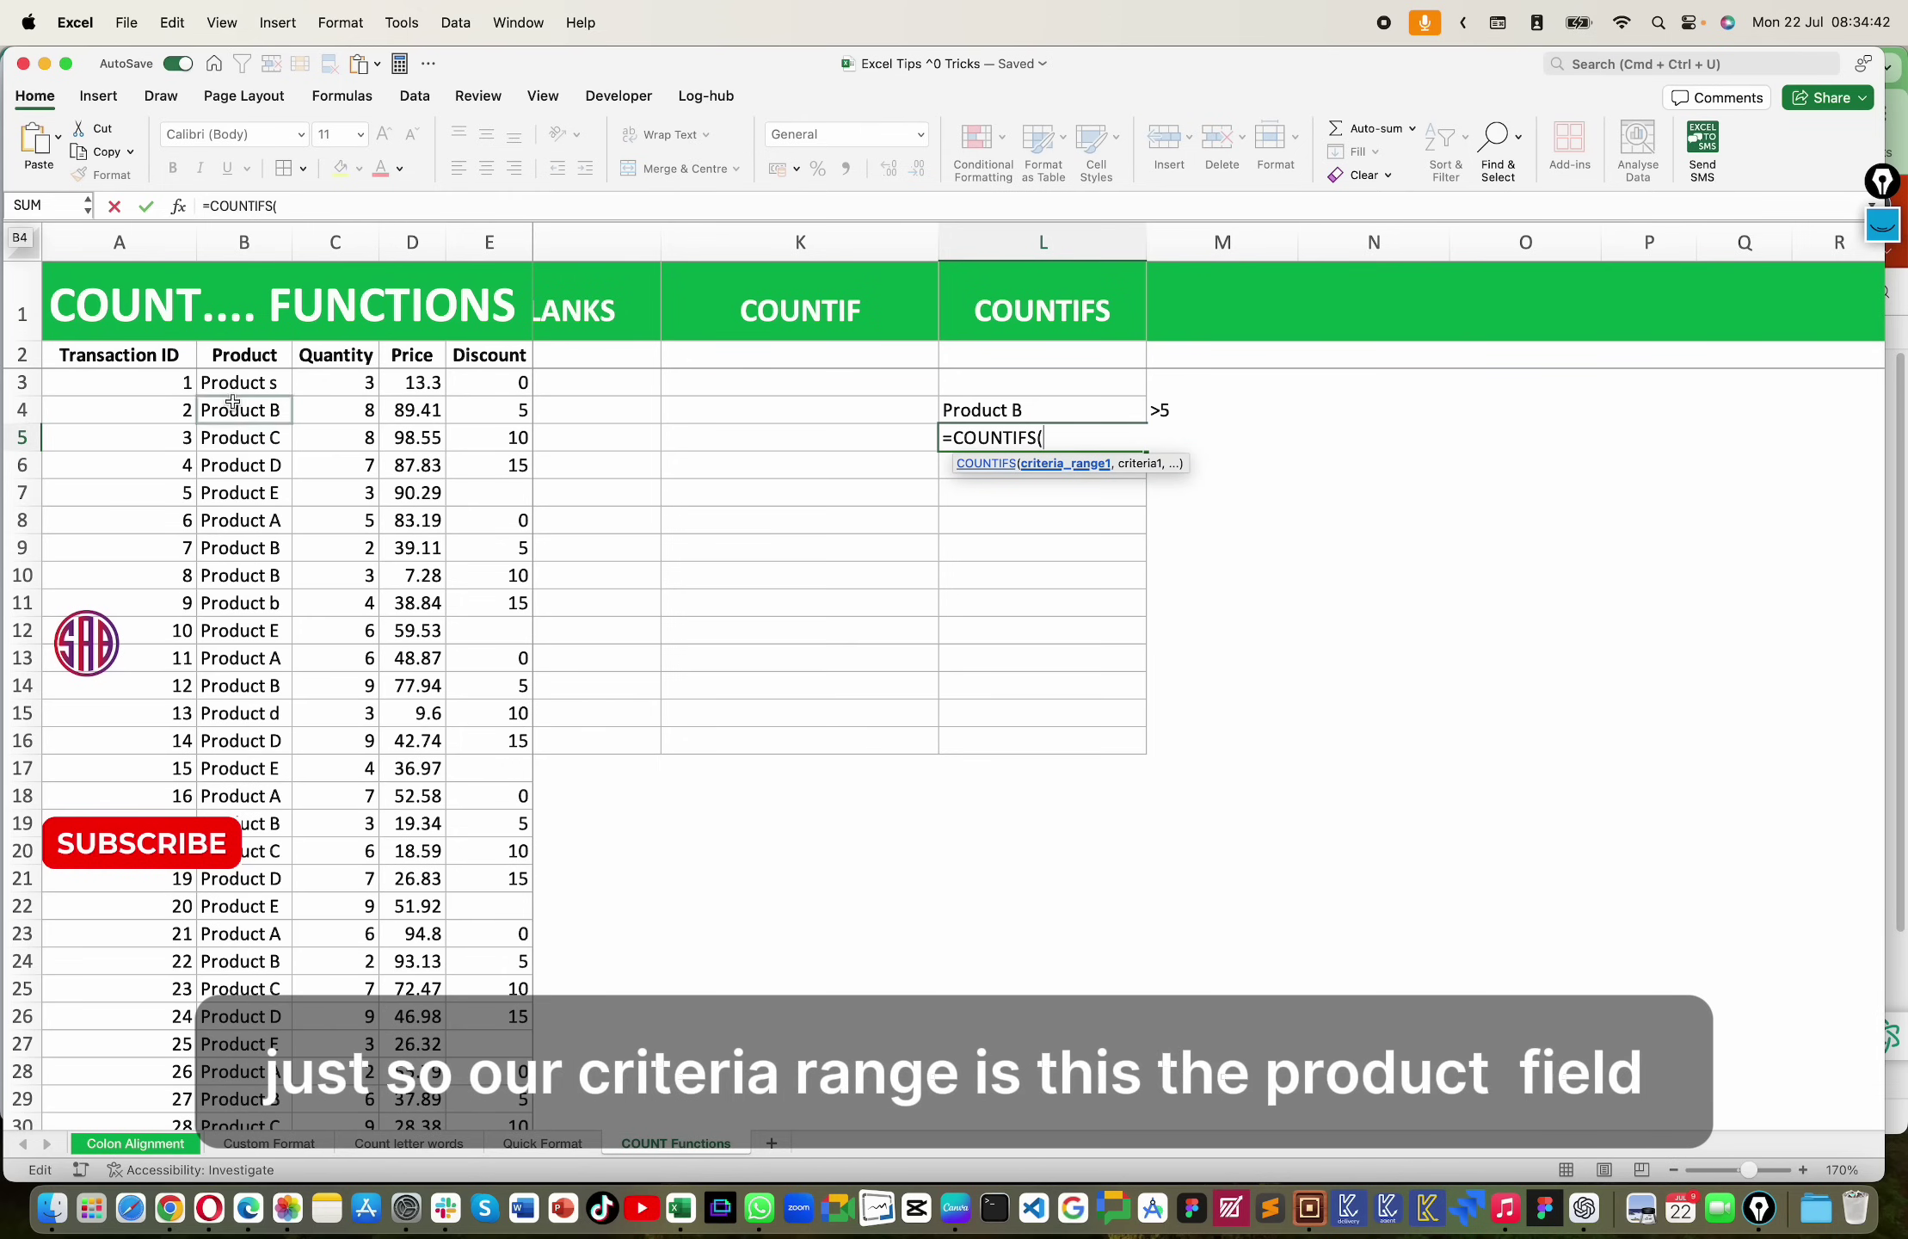
left_click_drag(240, 380, 238, 527)
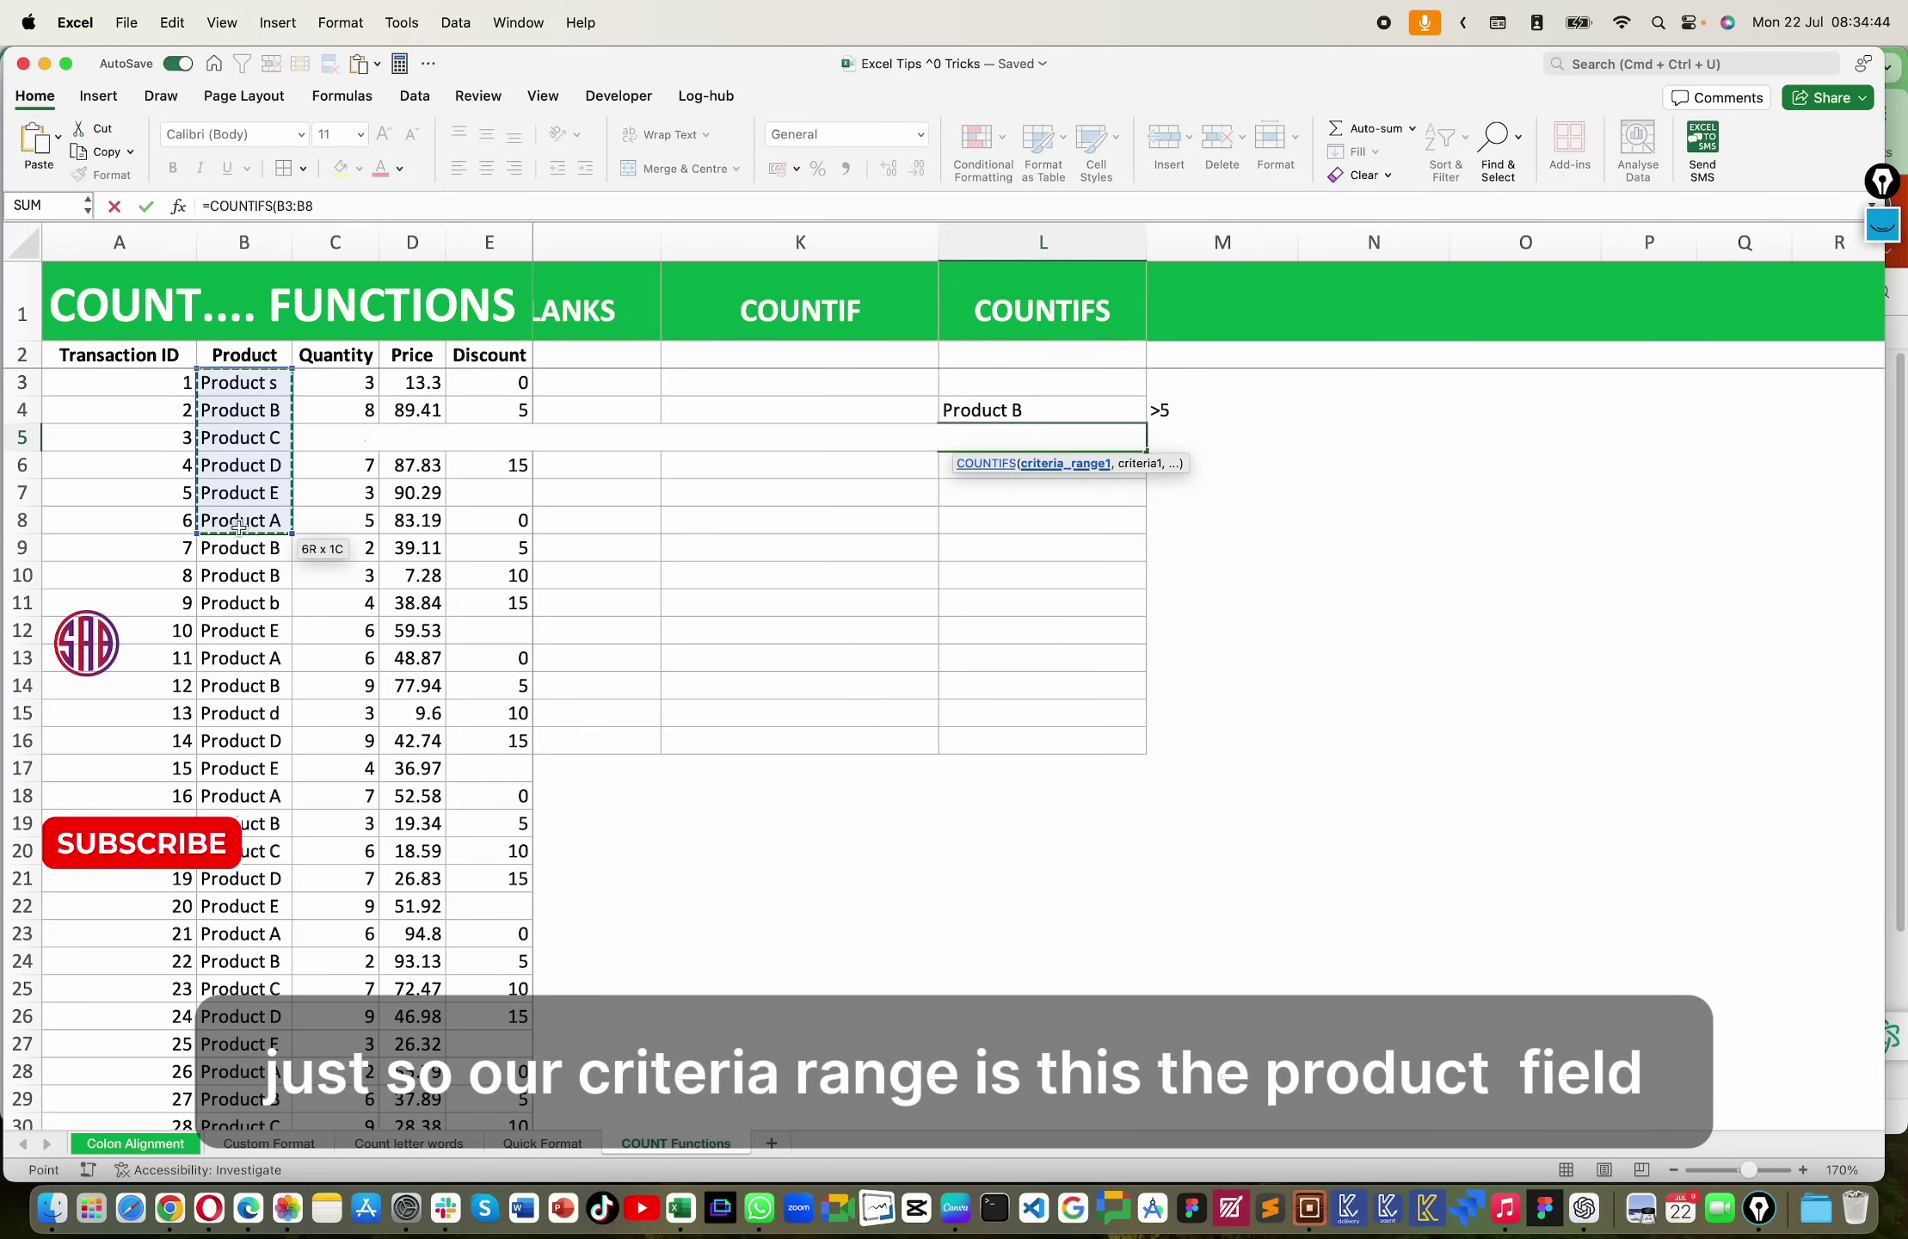
key("super+shift+Down")
scroll(239, 527, "up", 10)
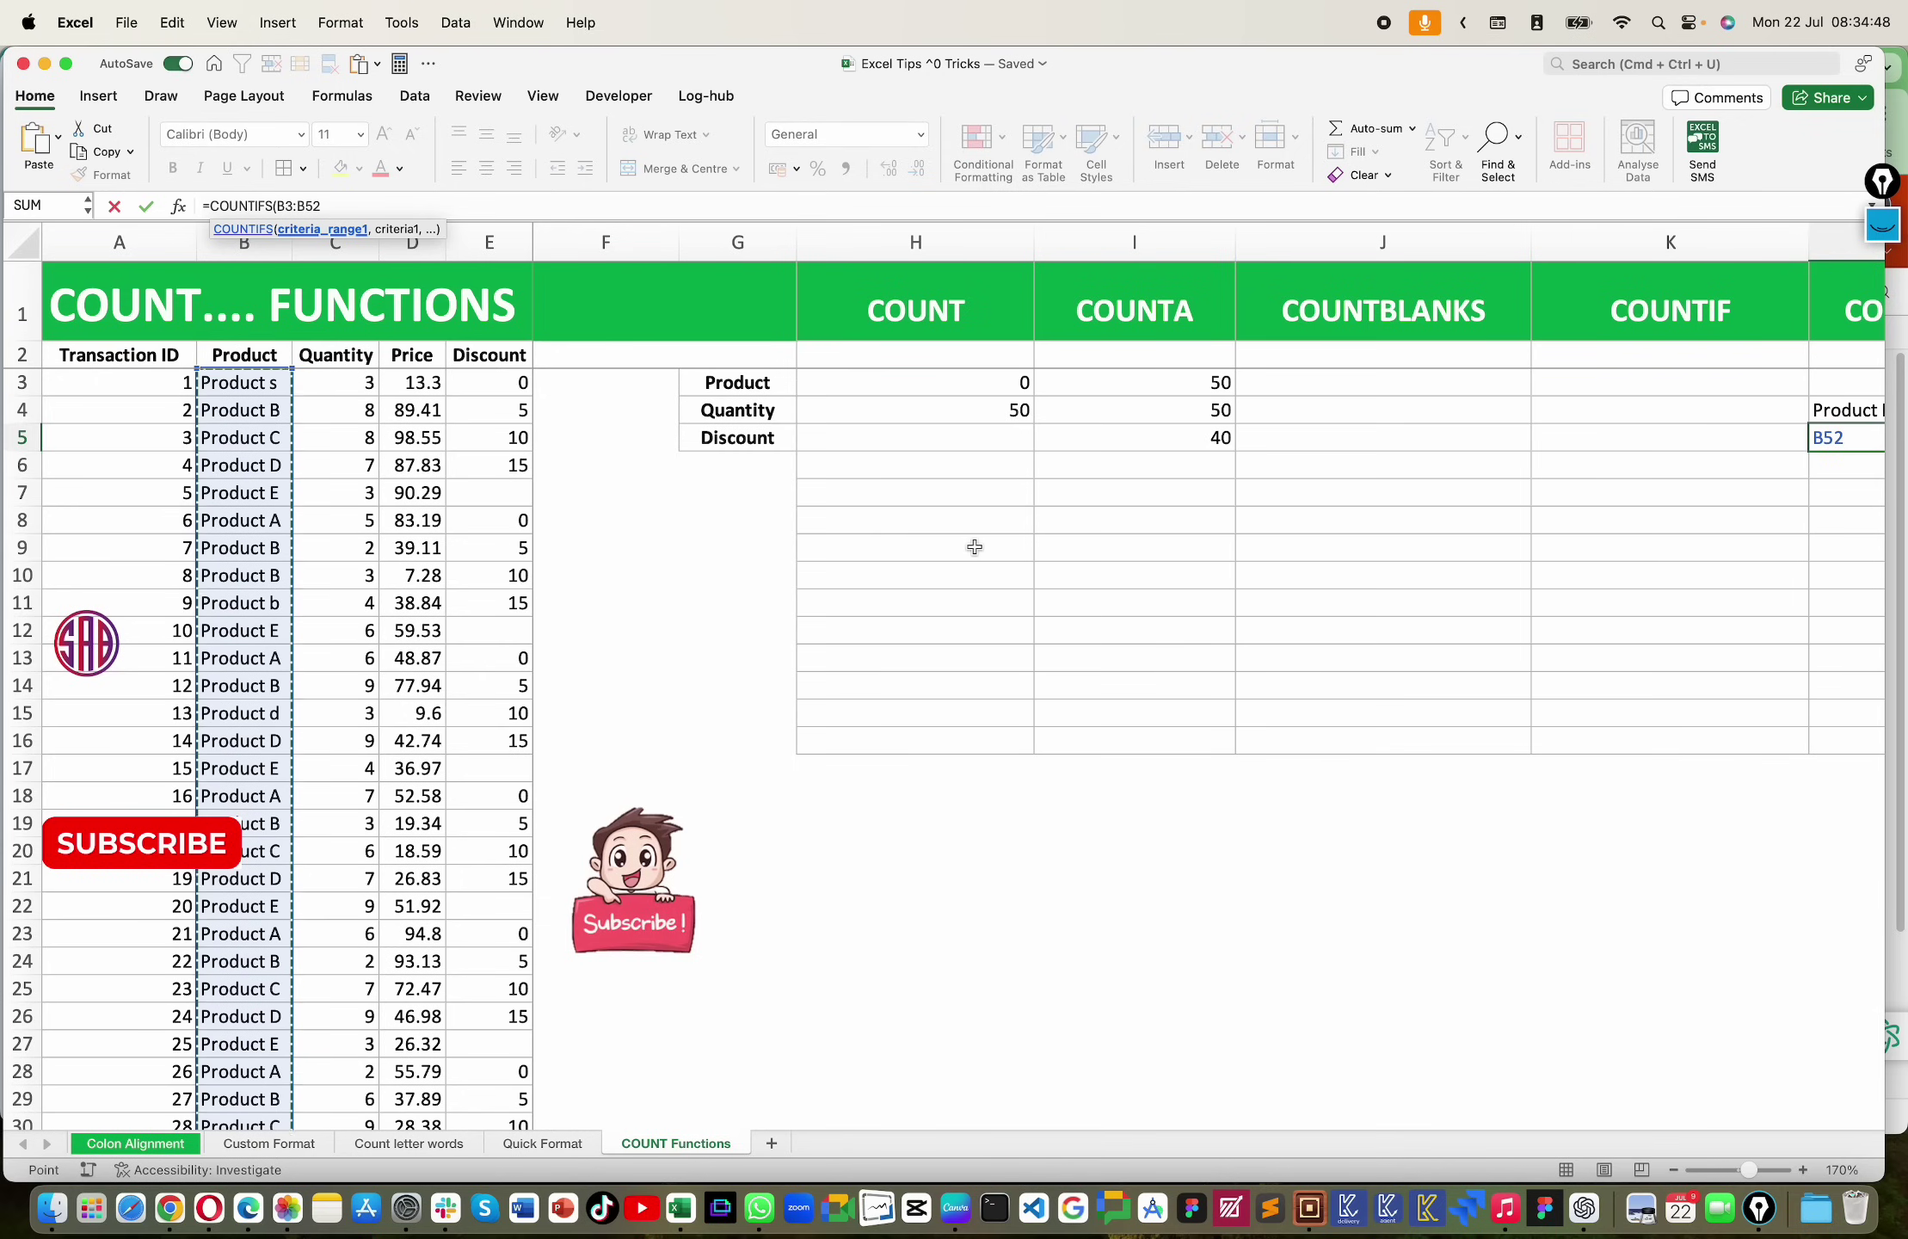
scroll(975, 547, "right", 5)
scroll(975, 547, "right", 3)
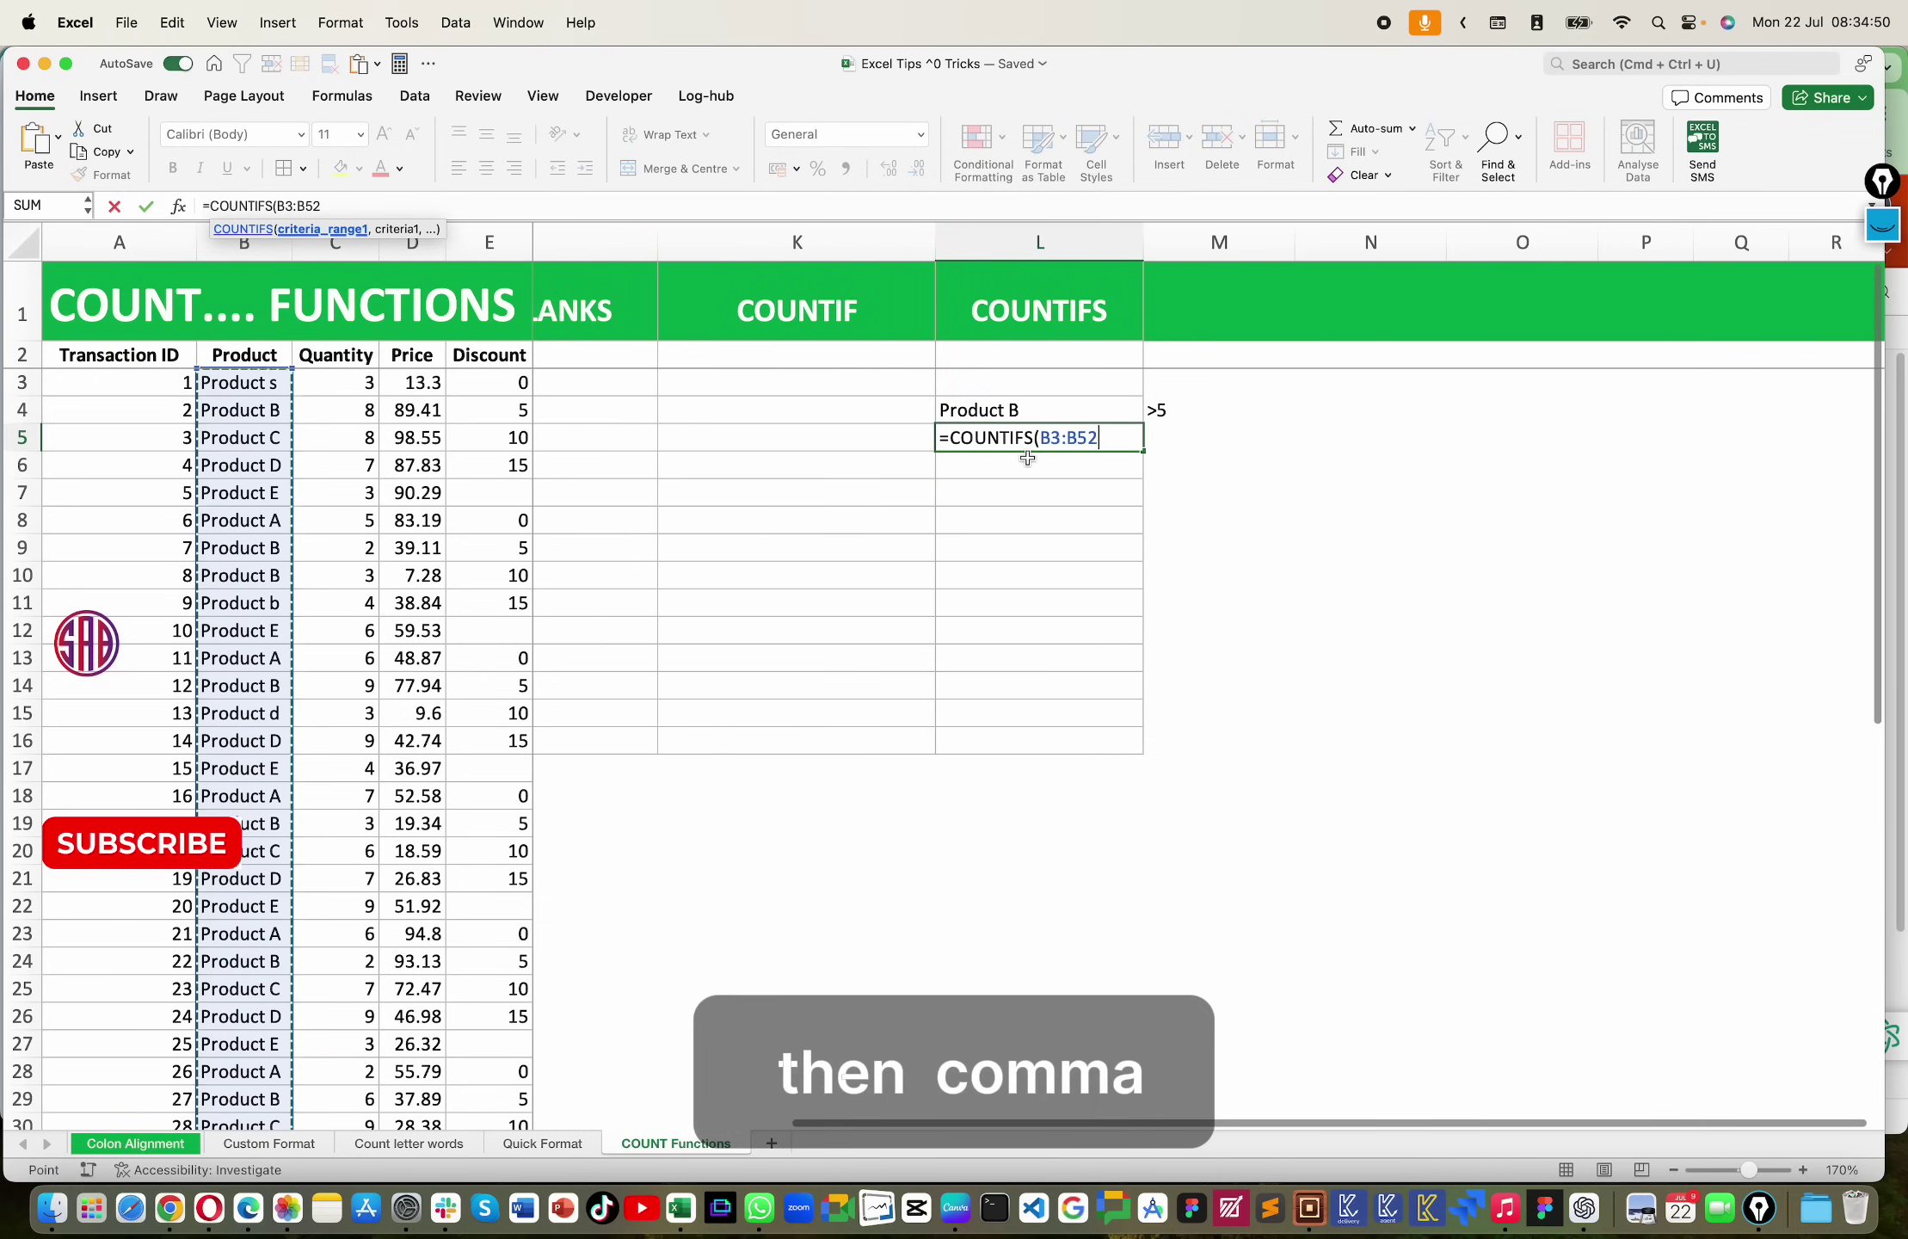
type(".")
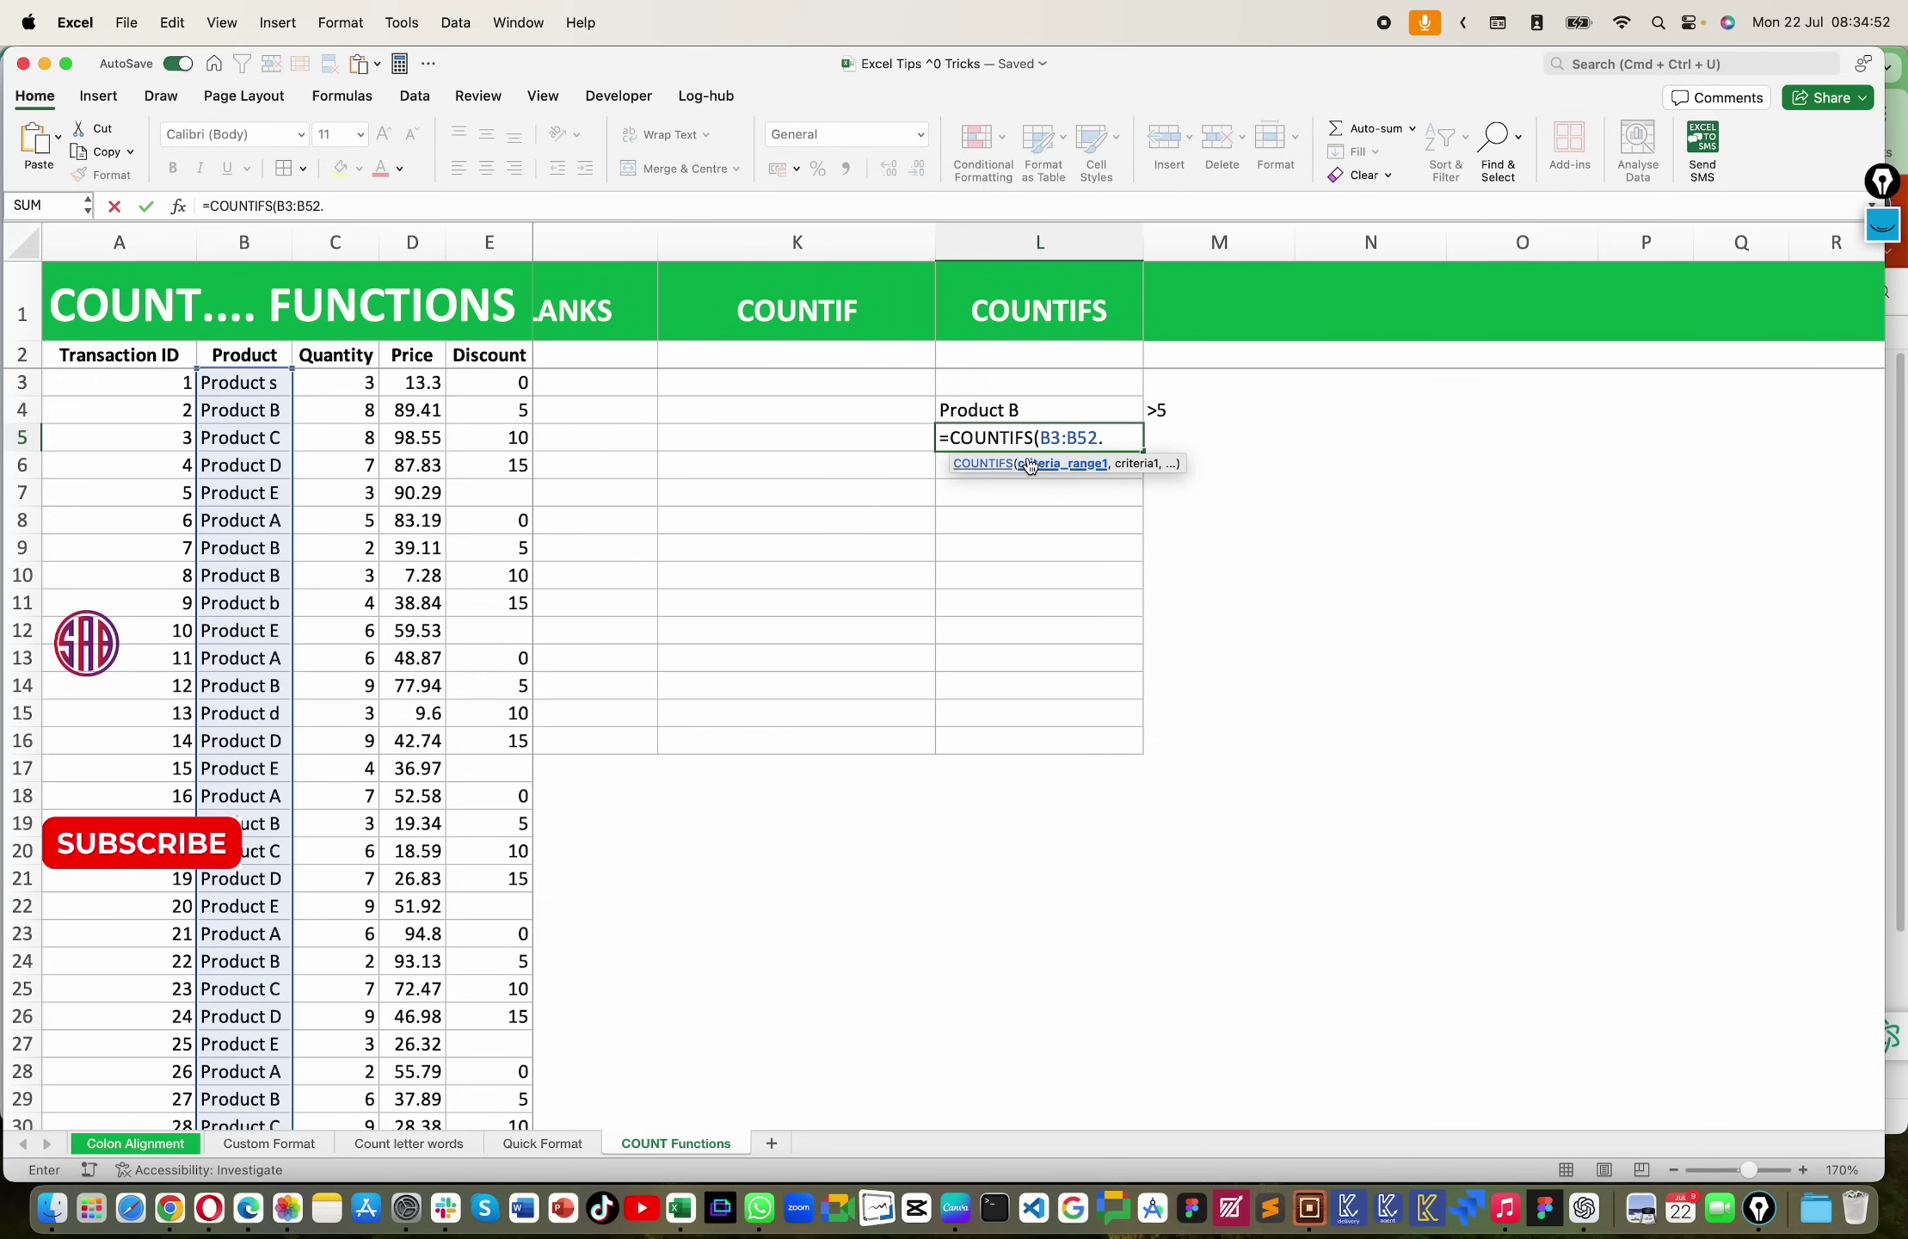
key("BackSpace")
type(",")
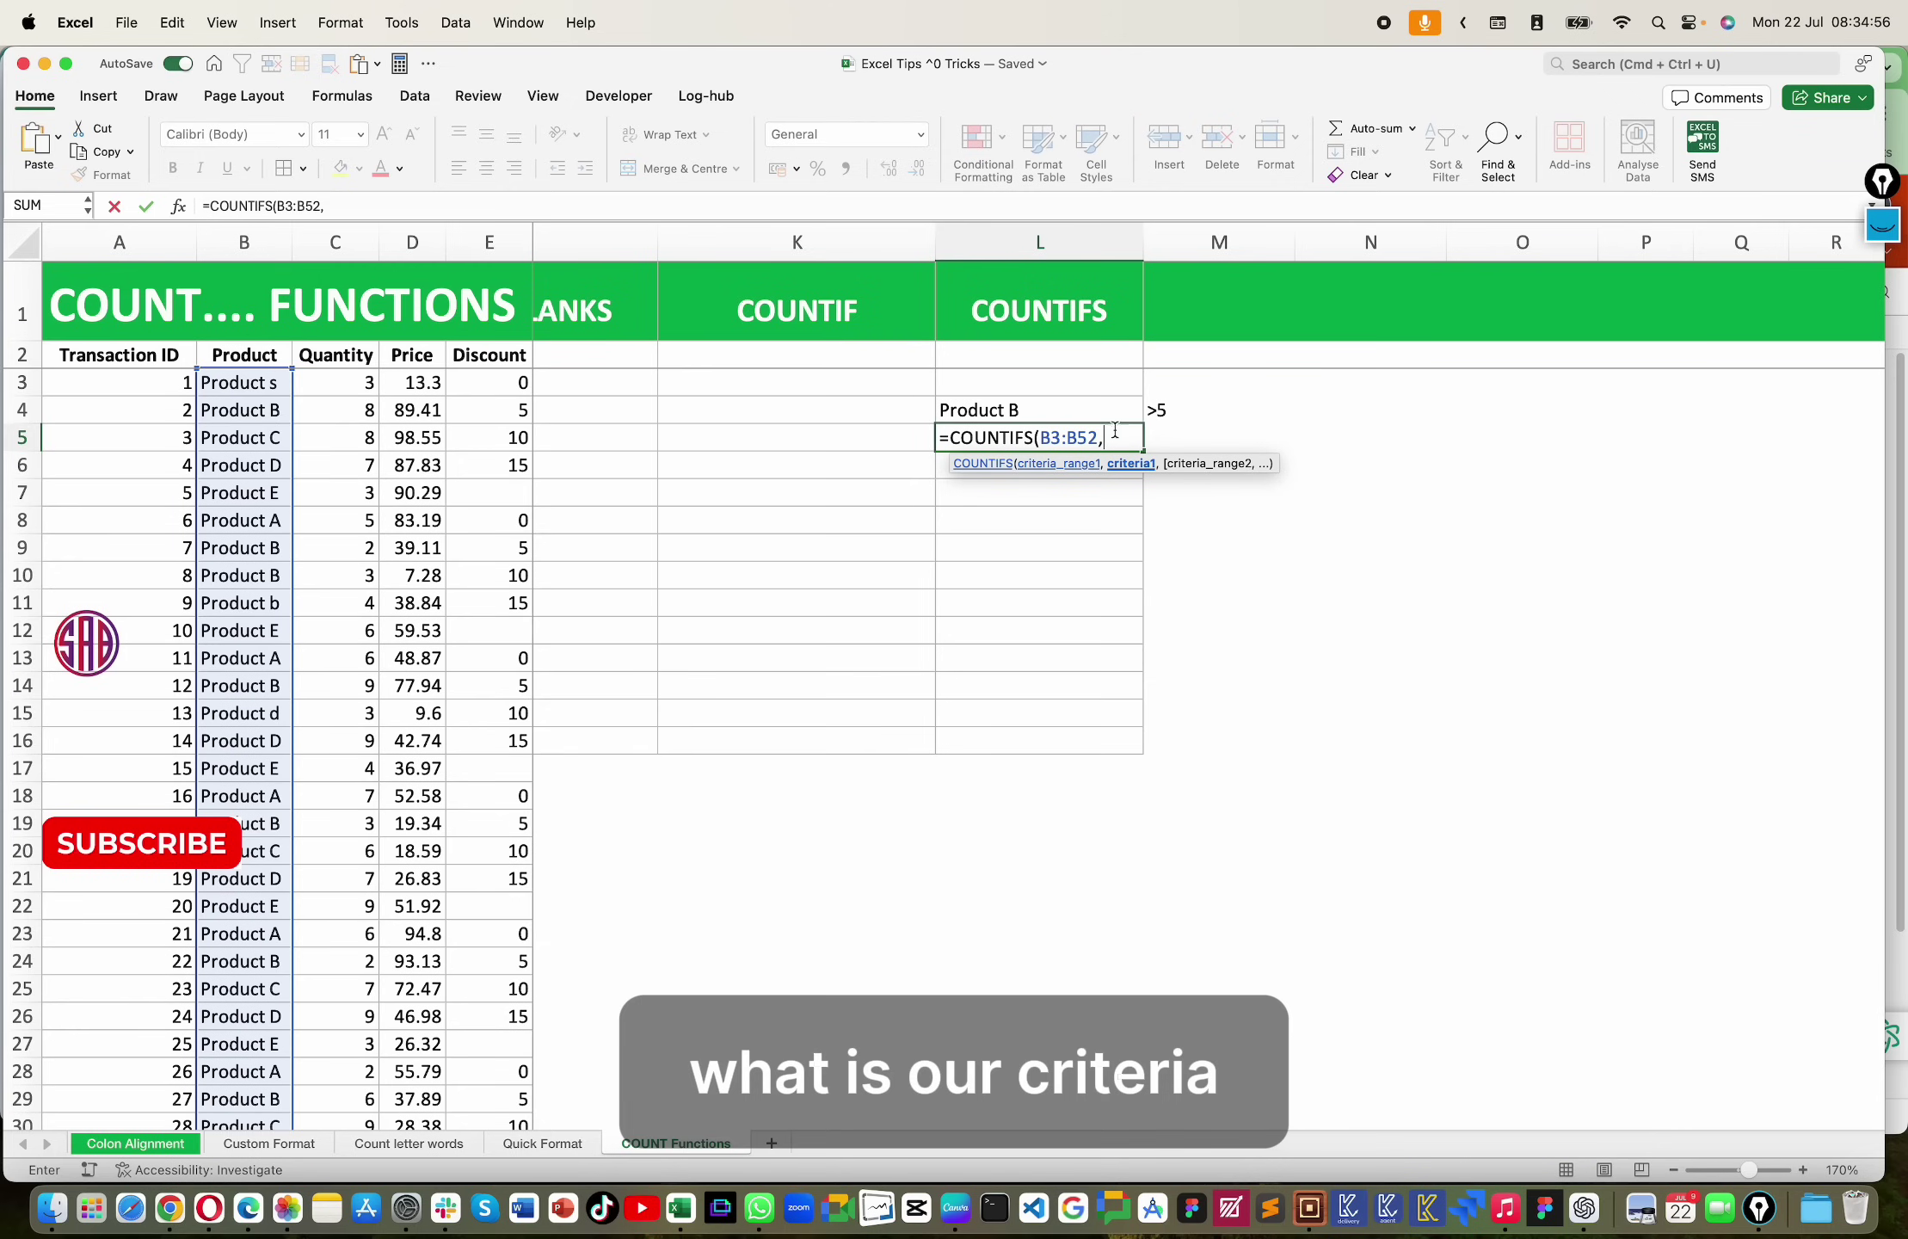
left_click(1016, 409)
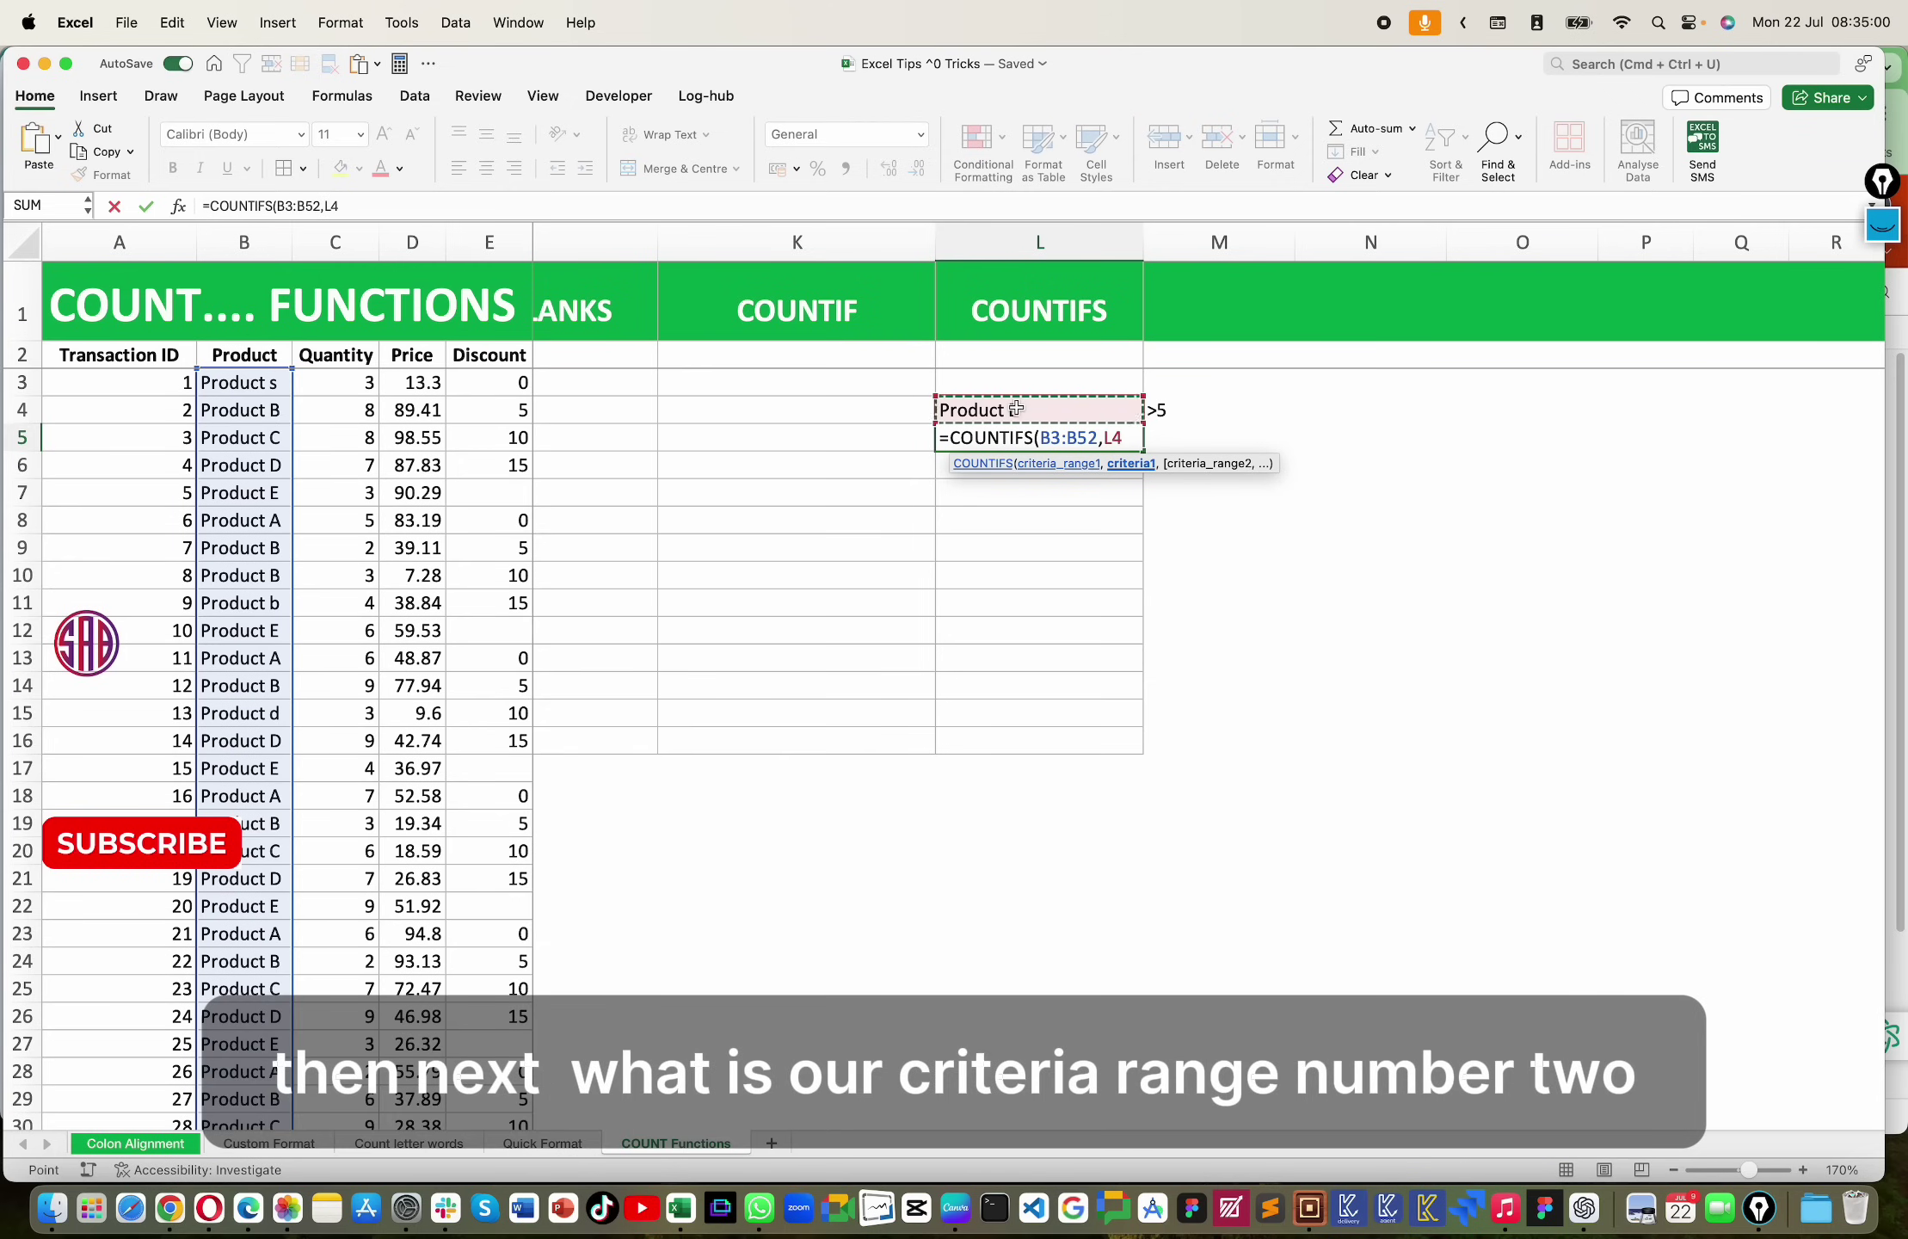
type(",")
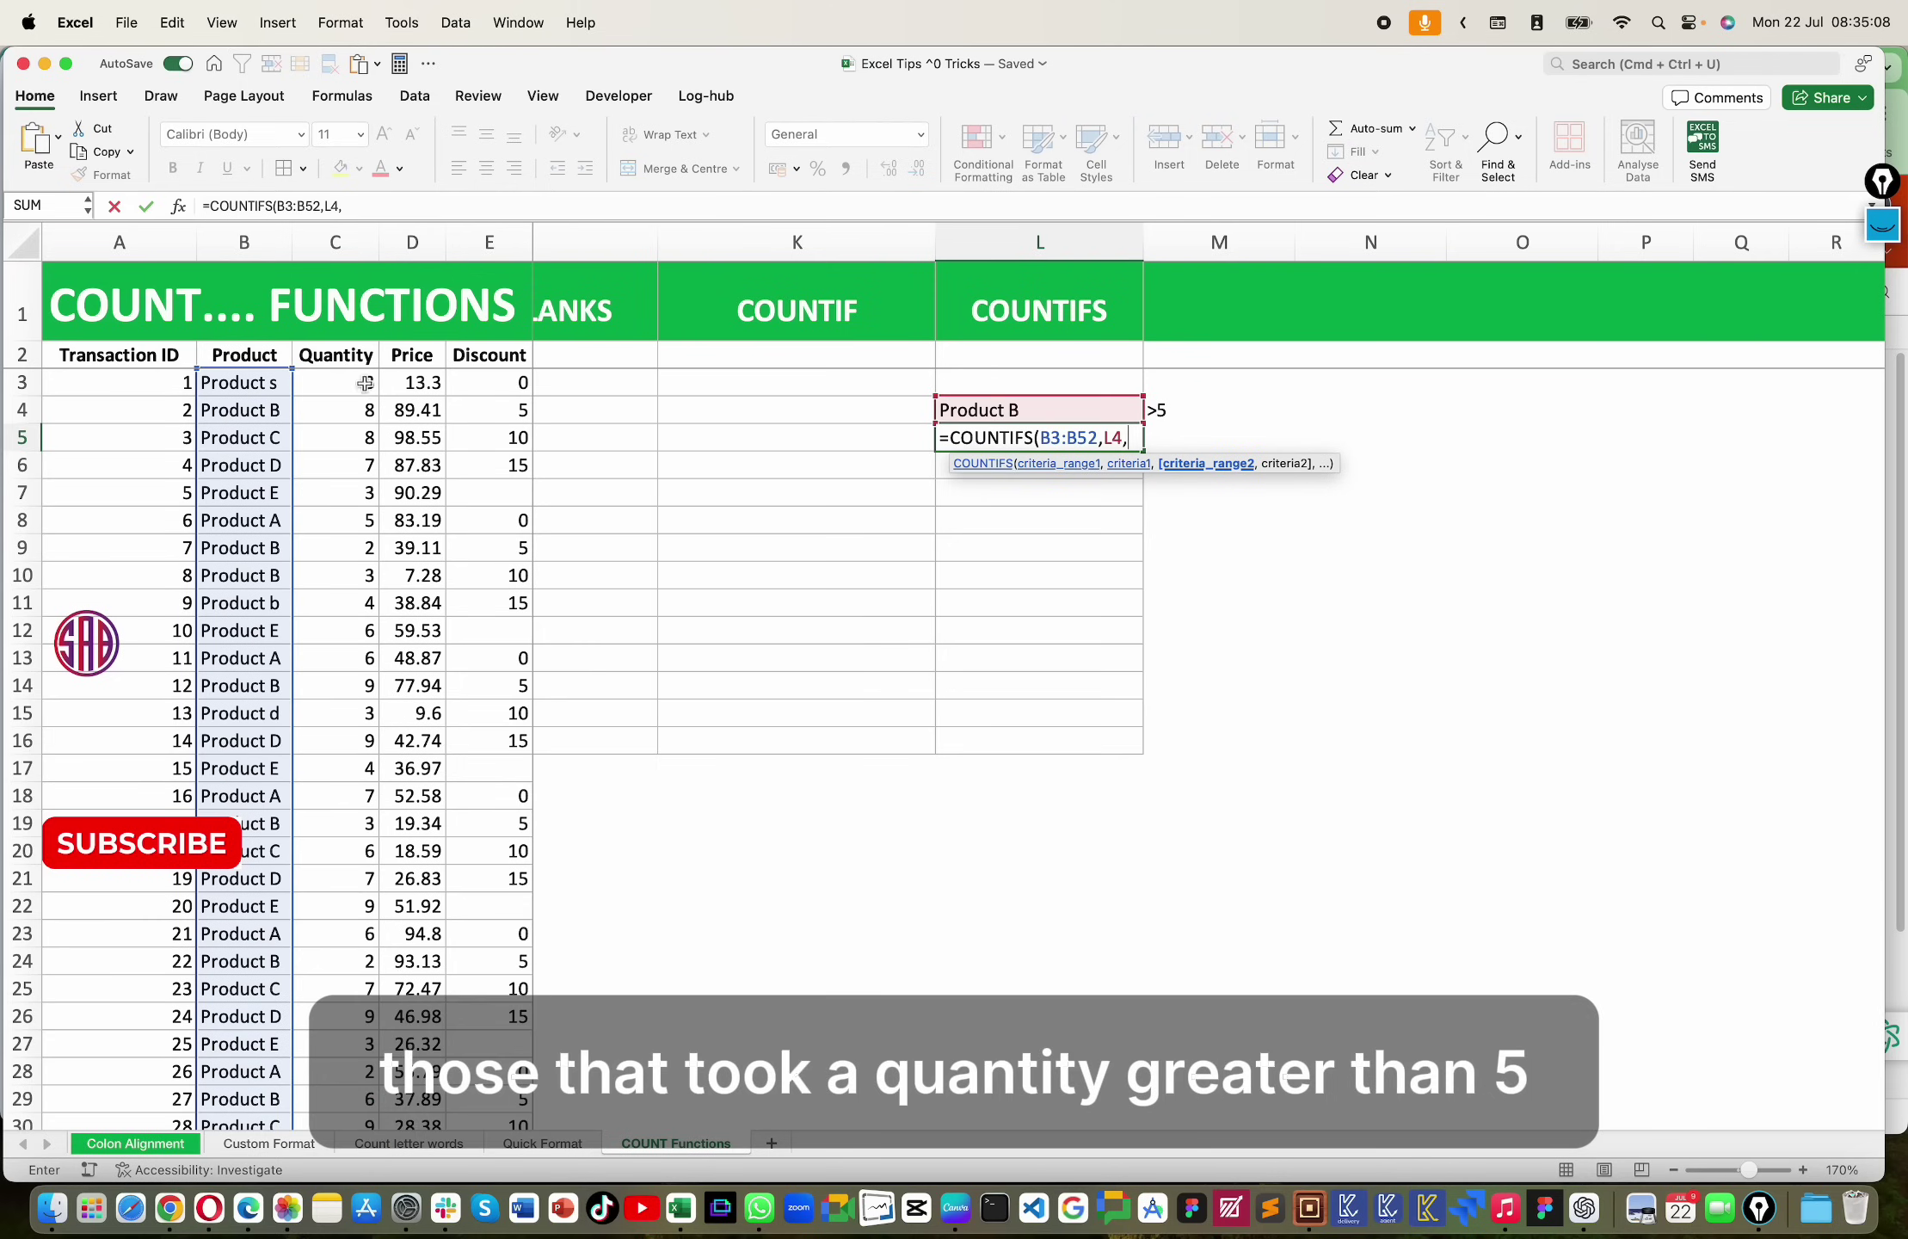
Step: Add range C3:C52 with criterion ">5" and commit the COUNTIFS, which returns 5
left_click_drag(355, 380, 355, 576)
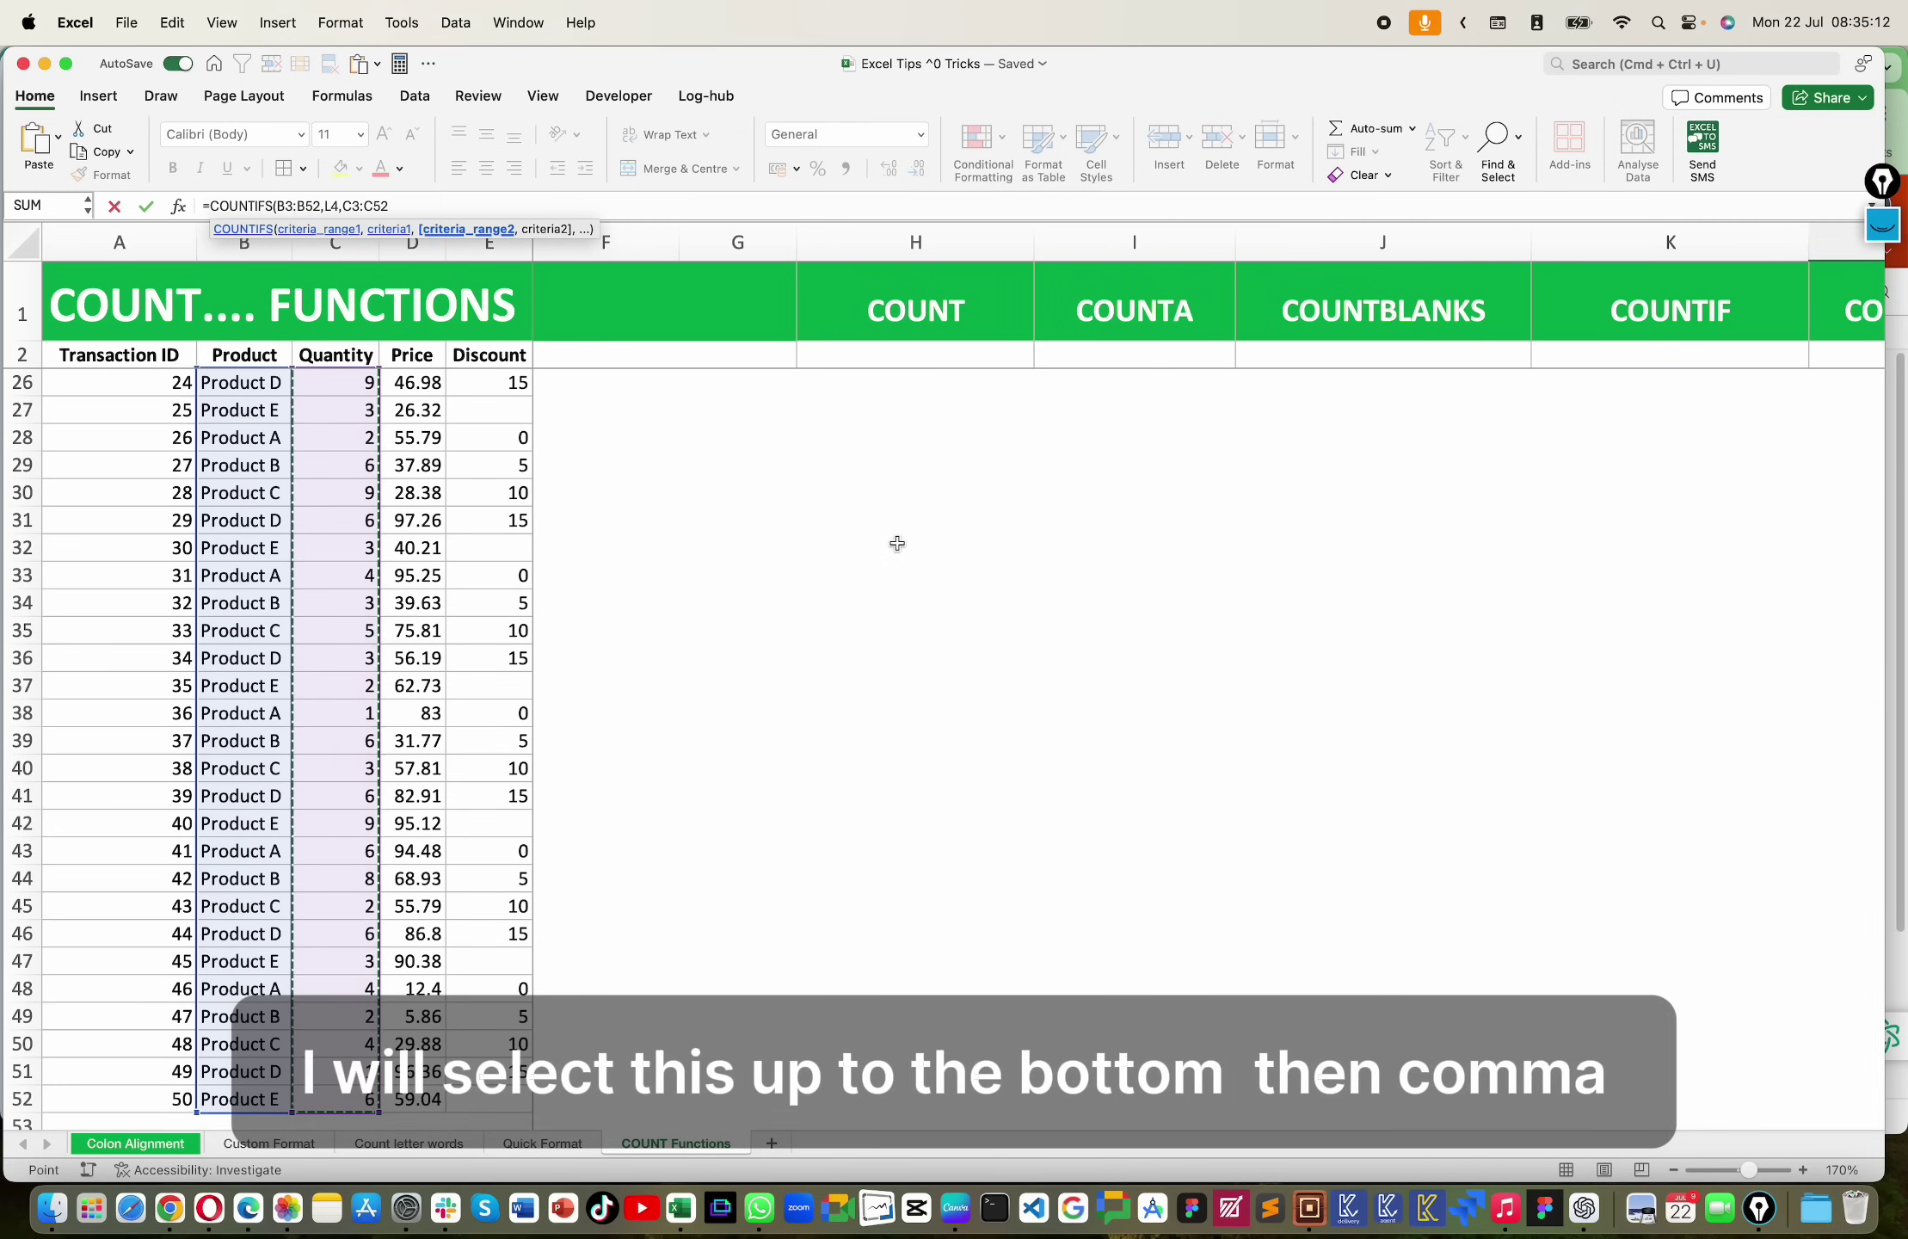
scroll(897, 543, "up", 10)
scroll(898, 543, "right", 10)
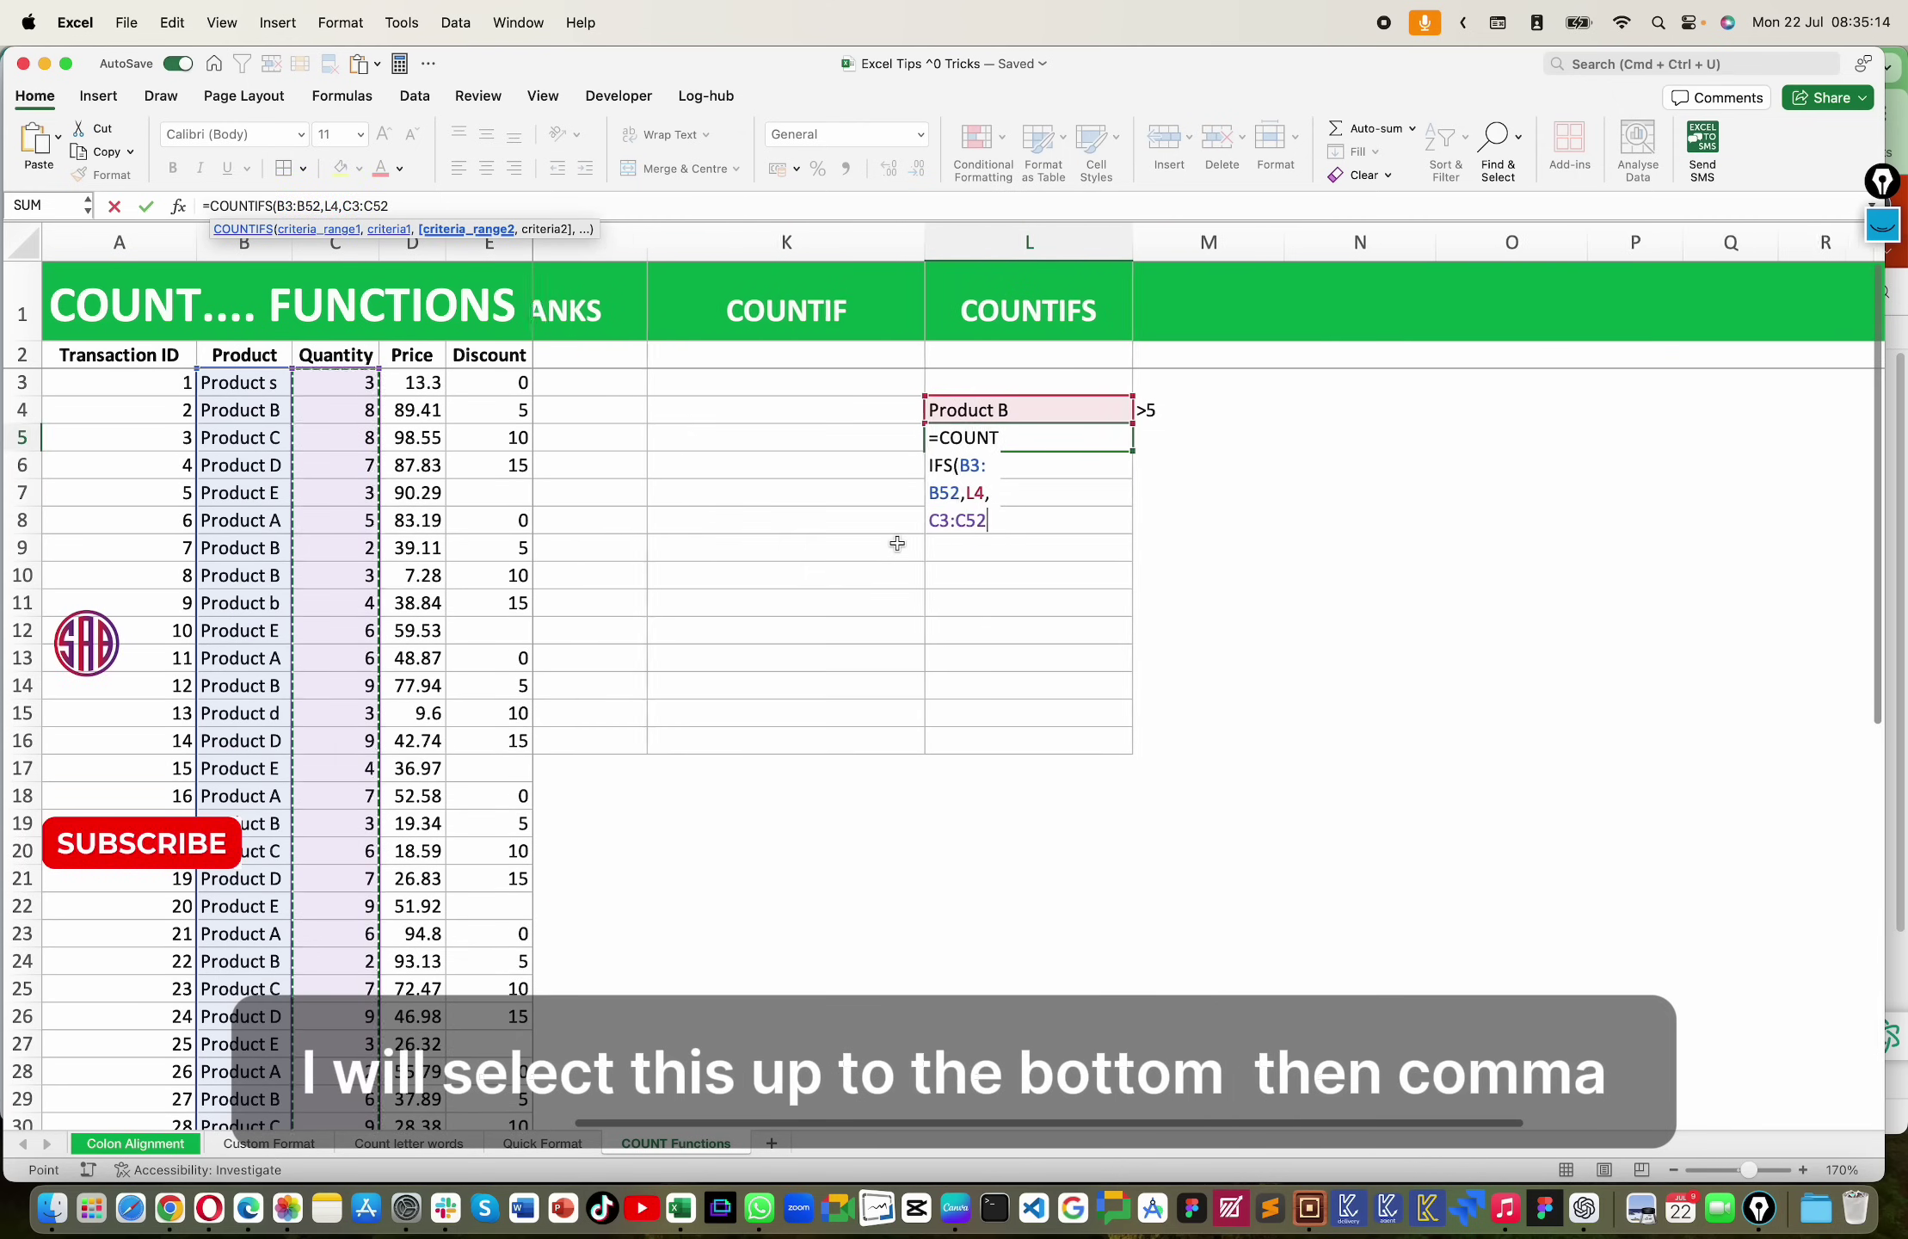
type(",")
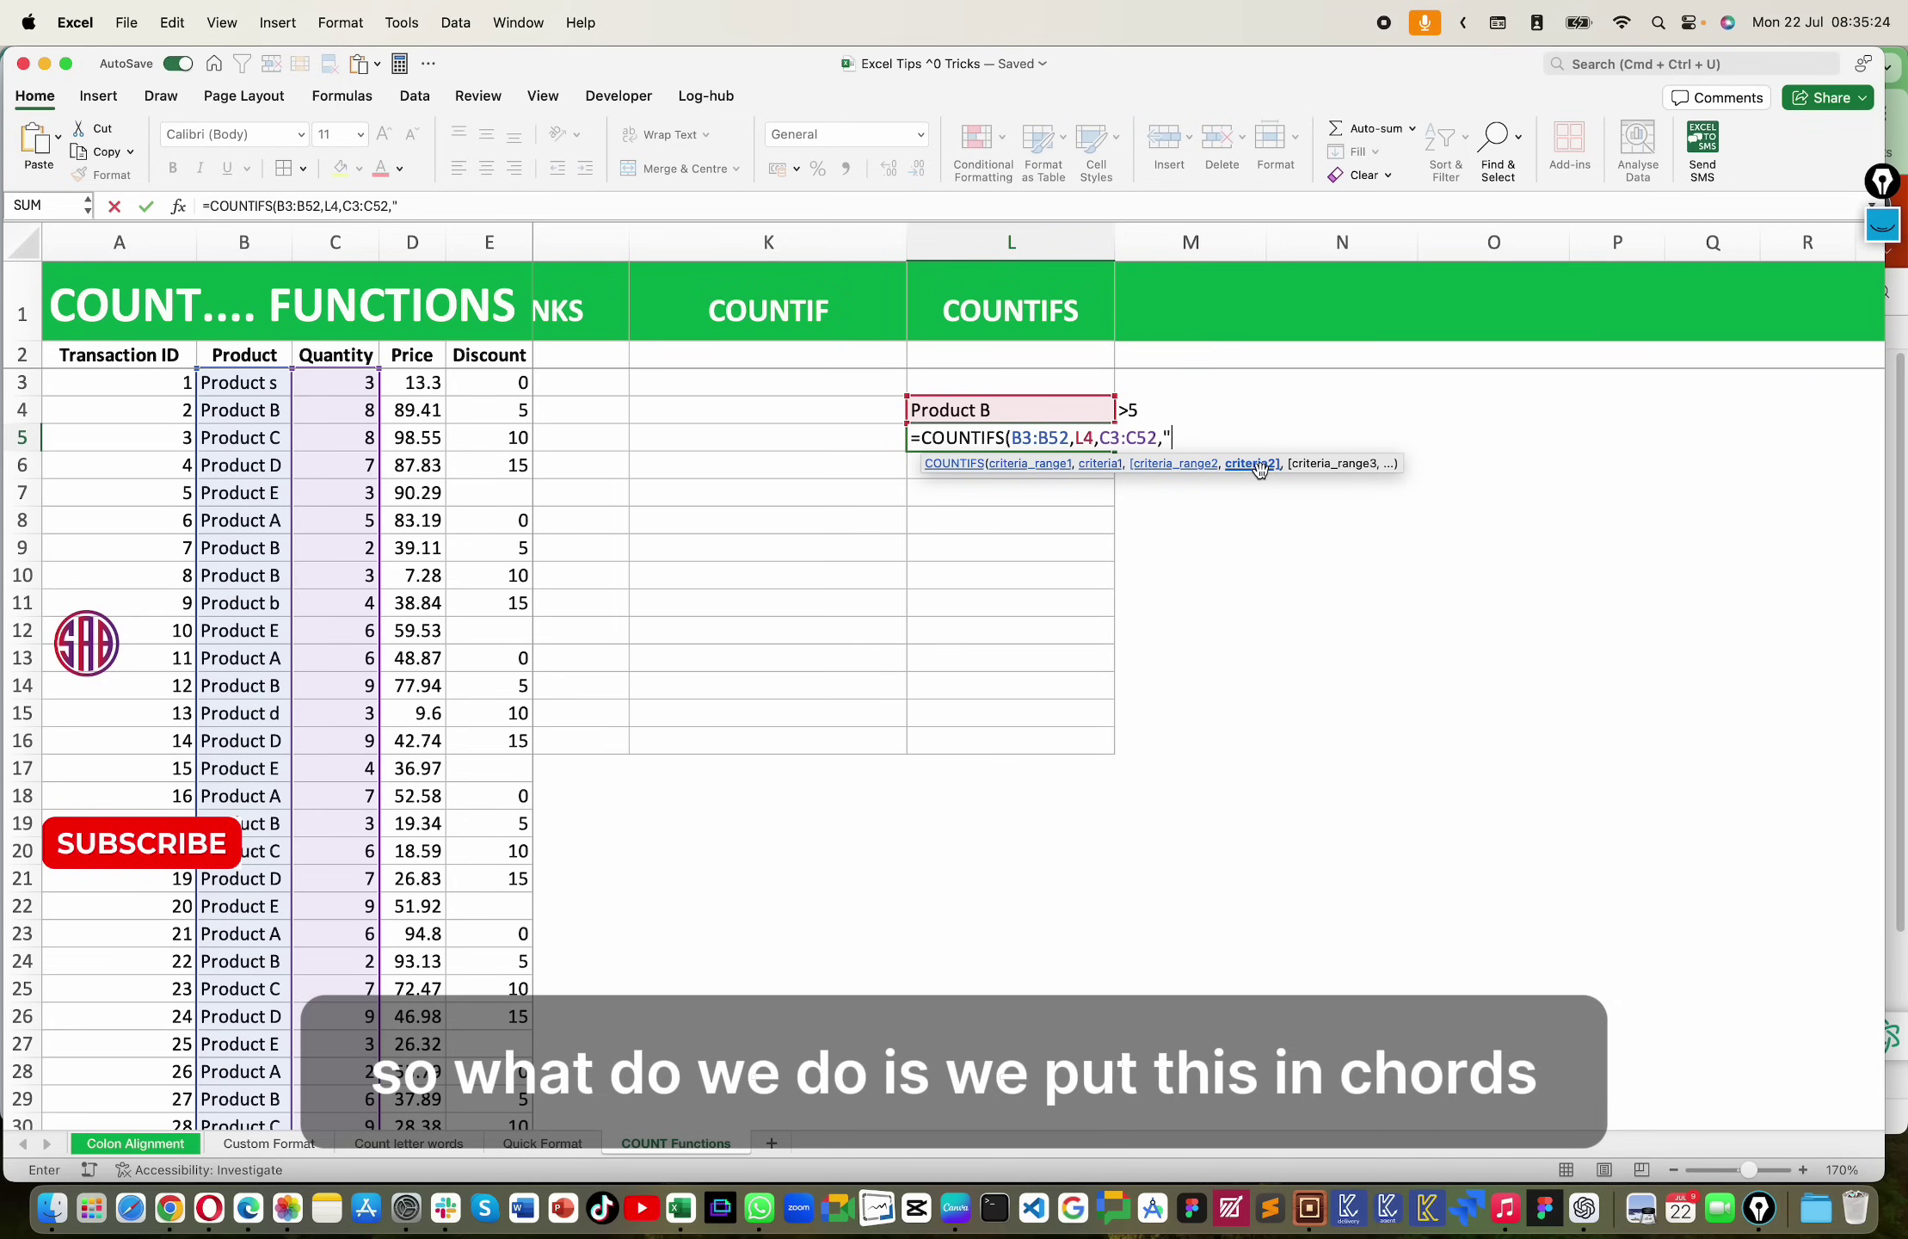
type(">5\"")
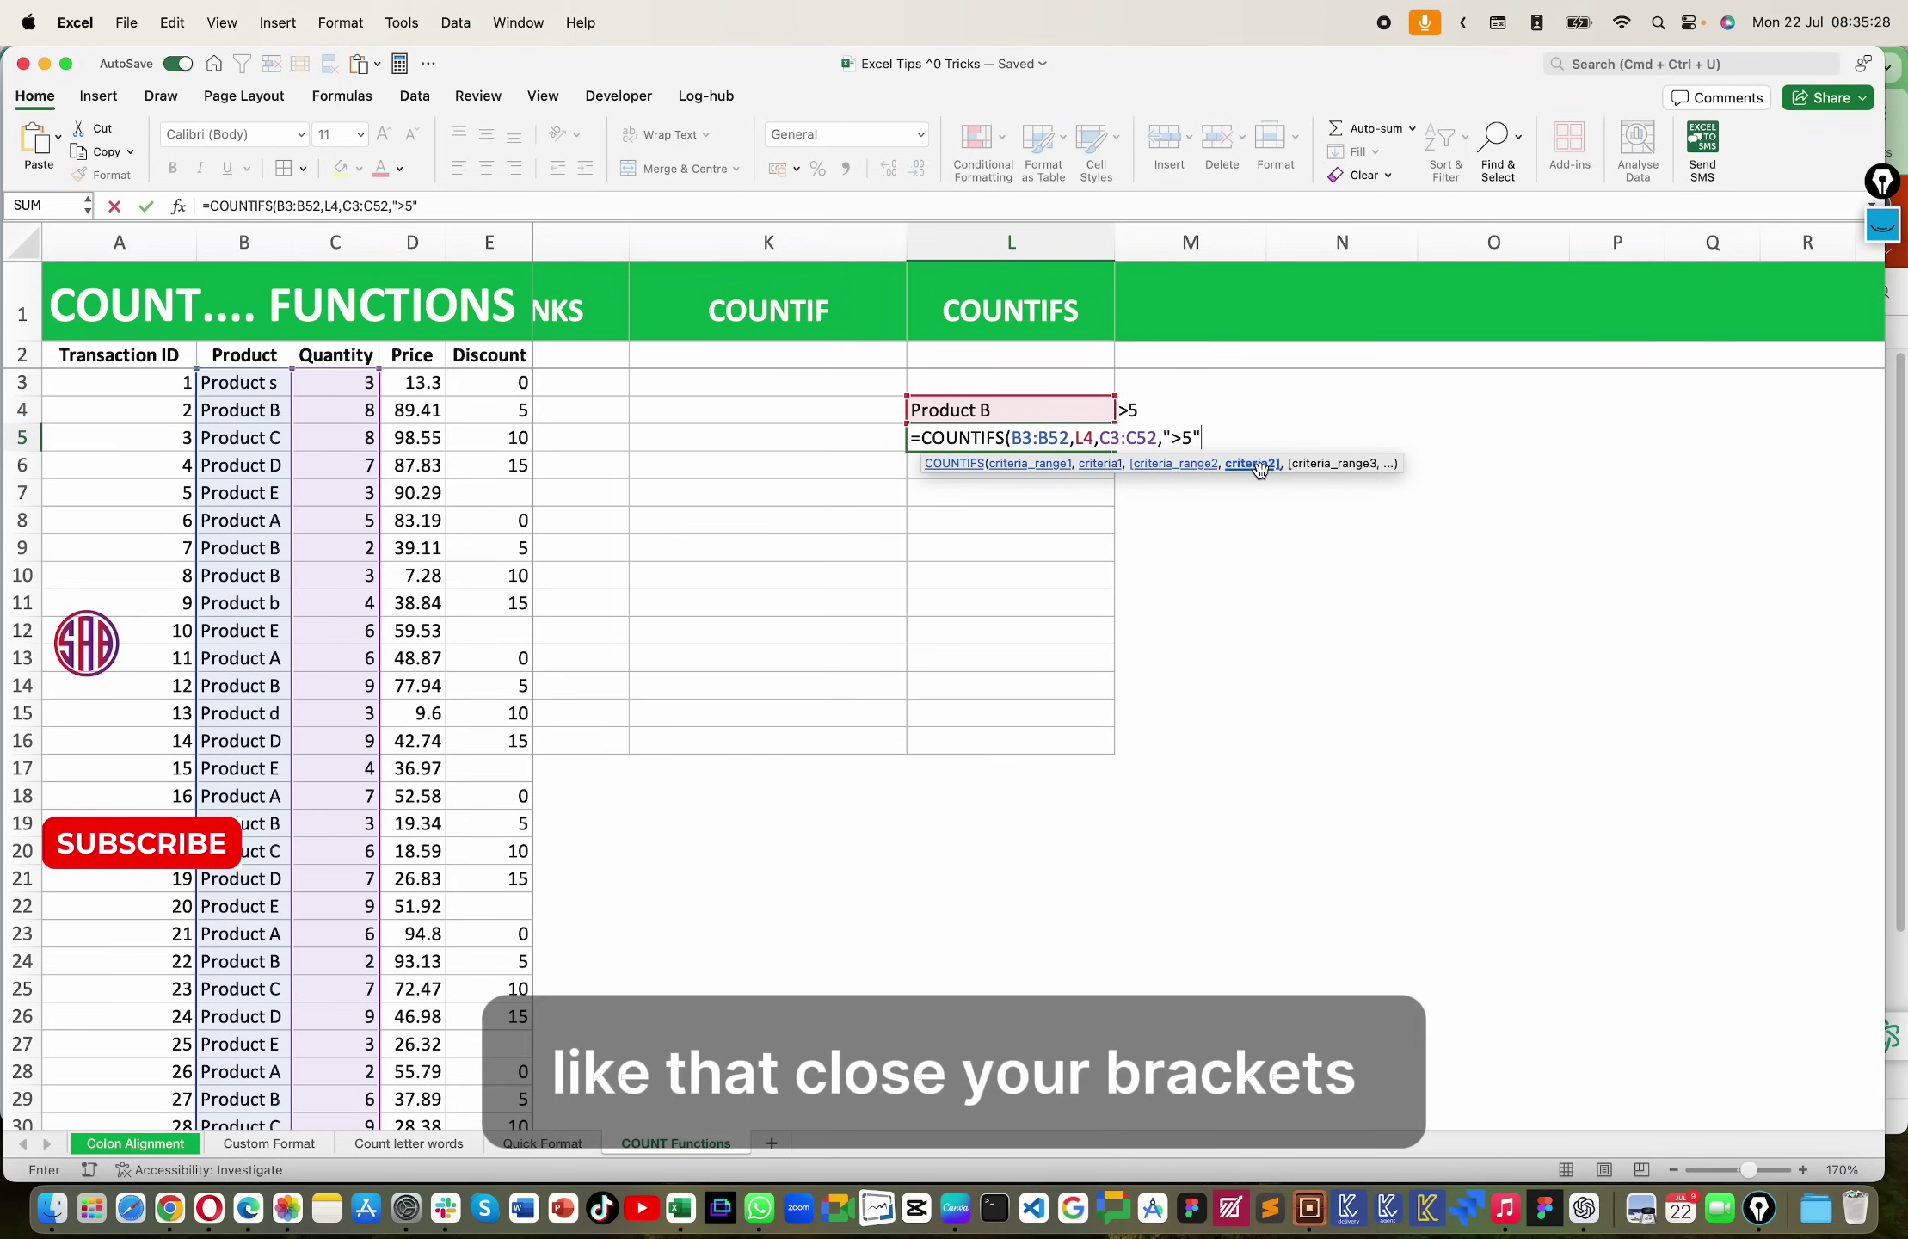
type(")")
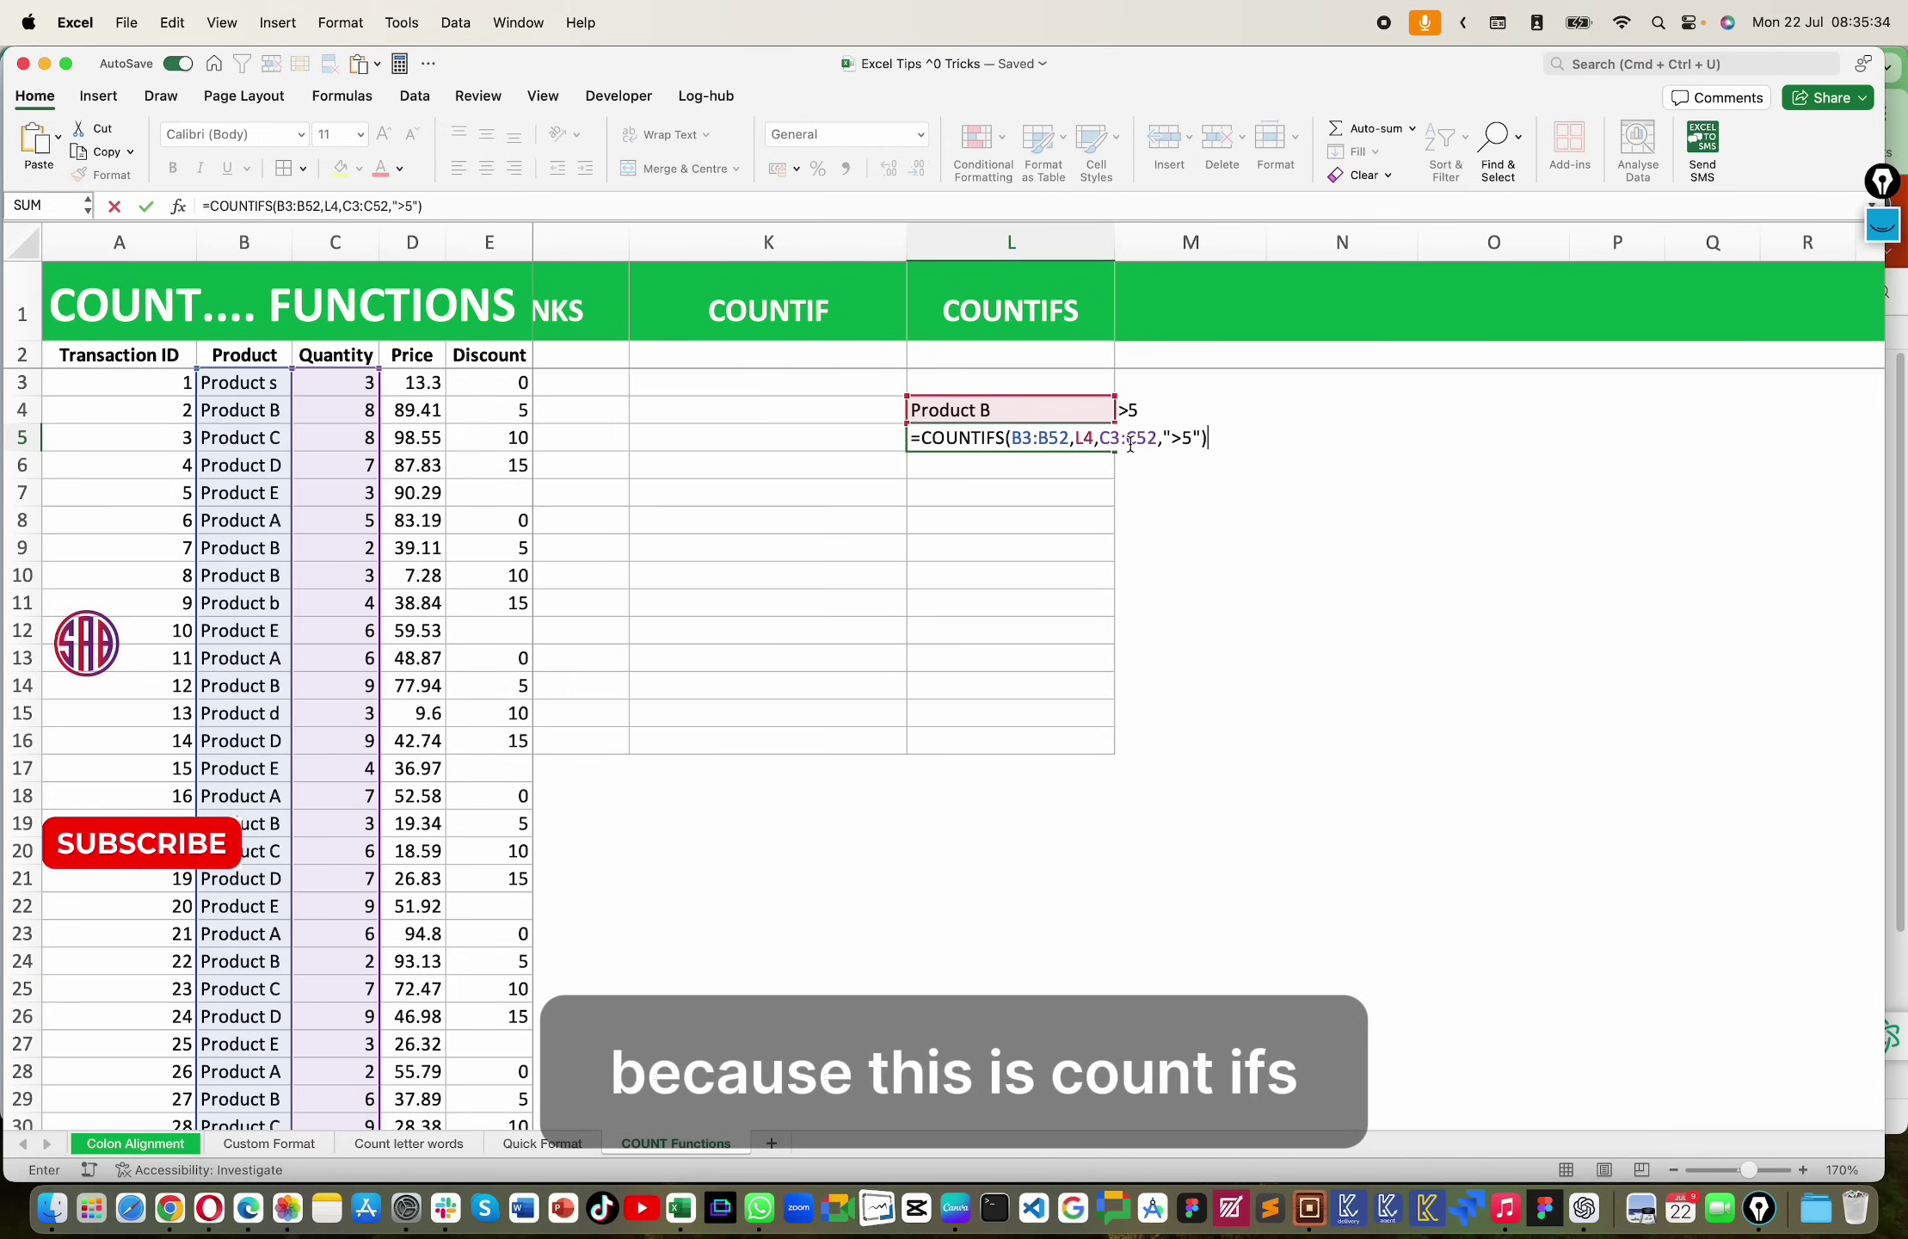
key("Return")
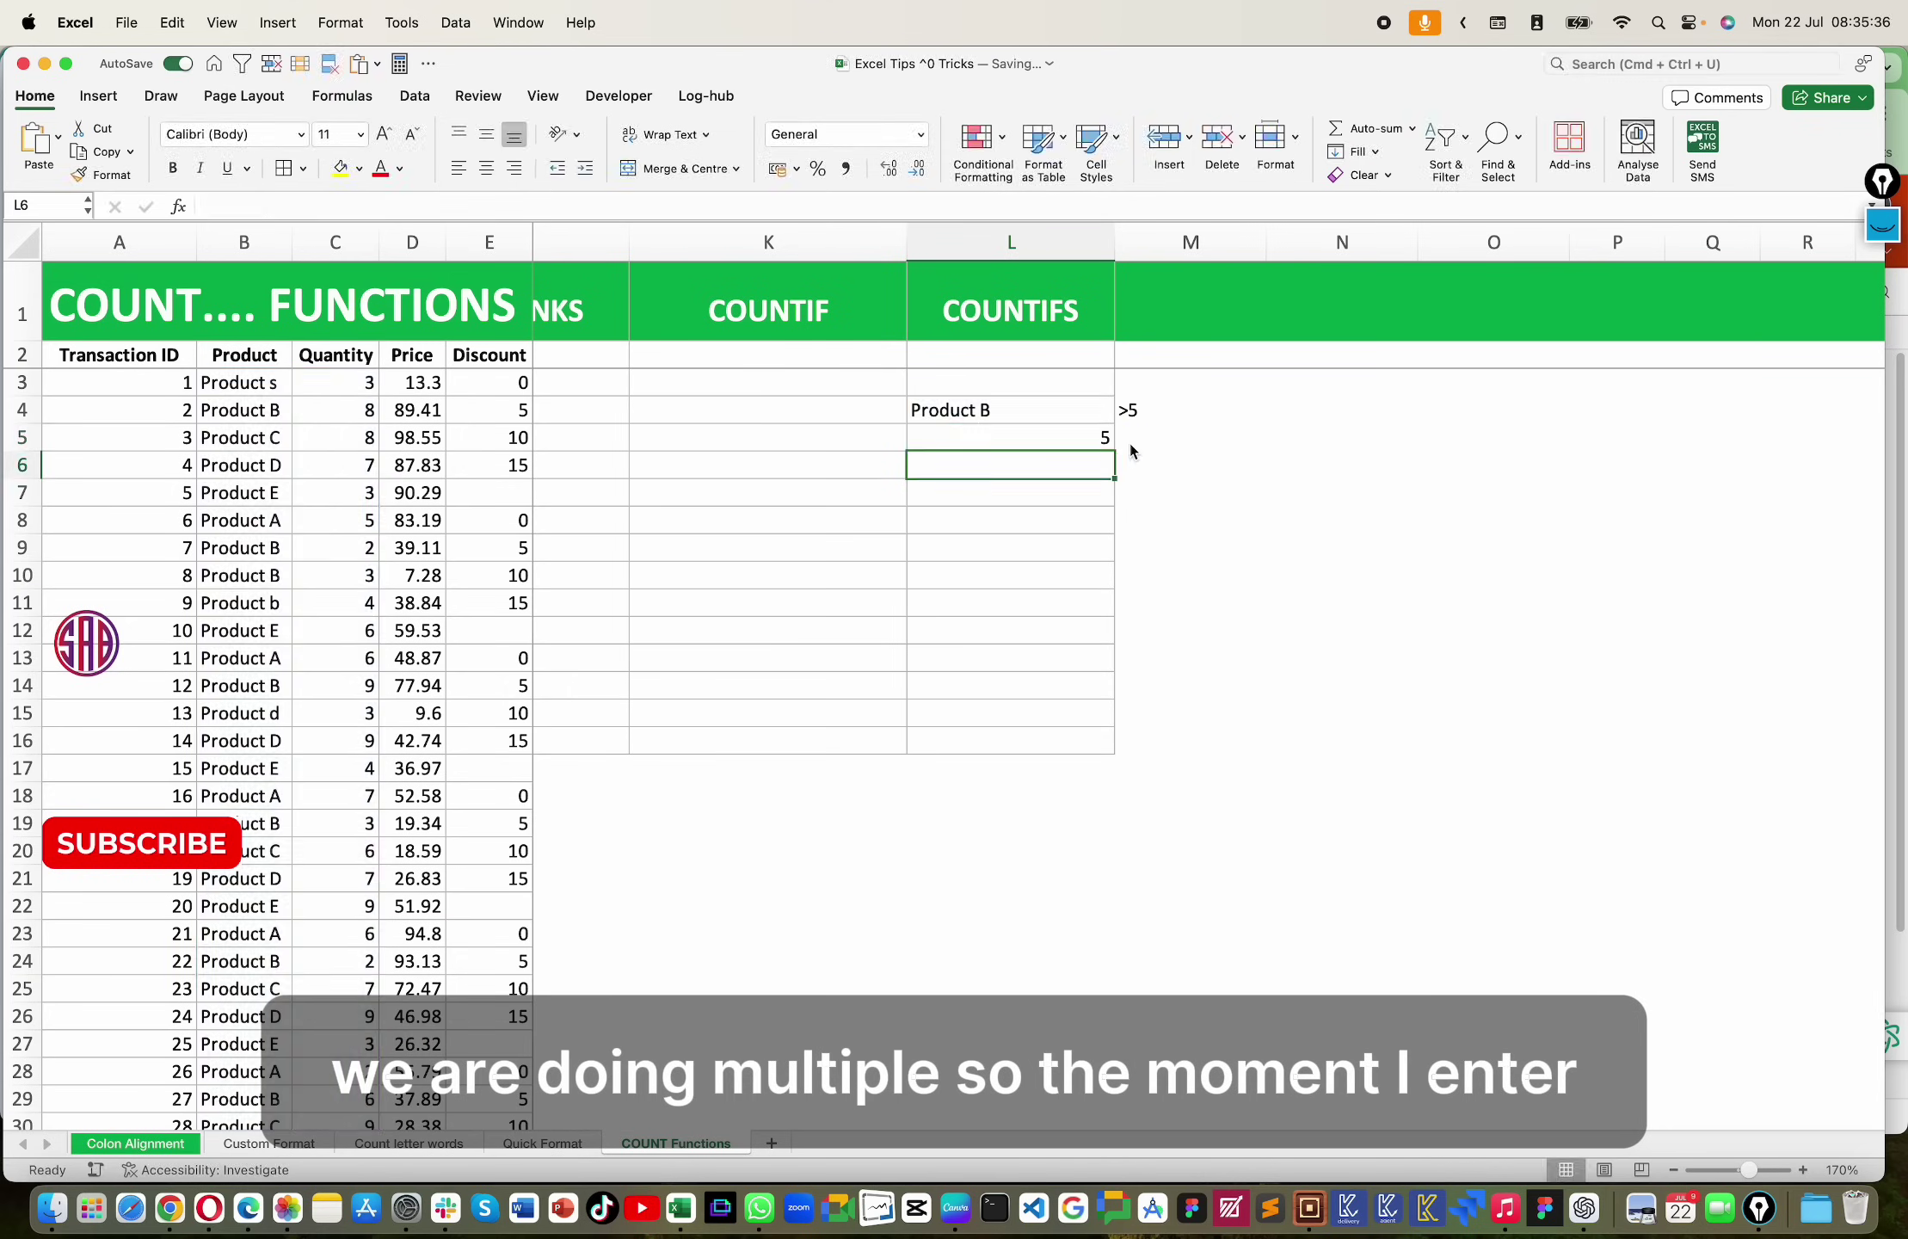
Step: Change the C4 quantity from 8 to 3 and check the L5 count
left_click(1101, 434)
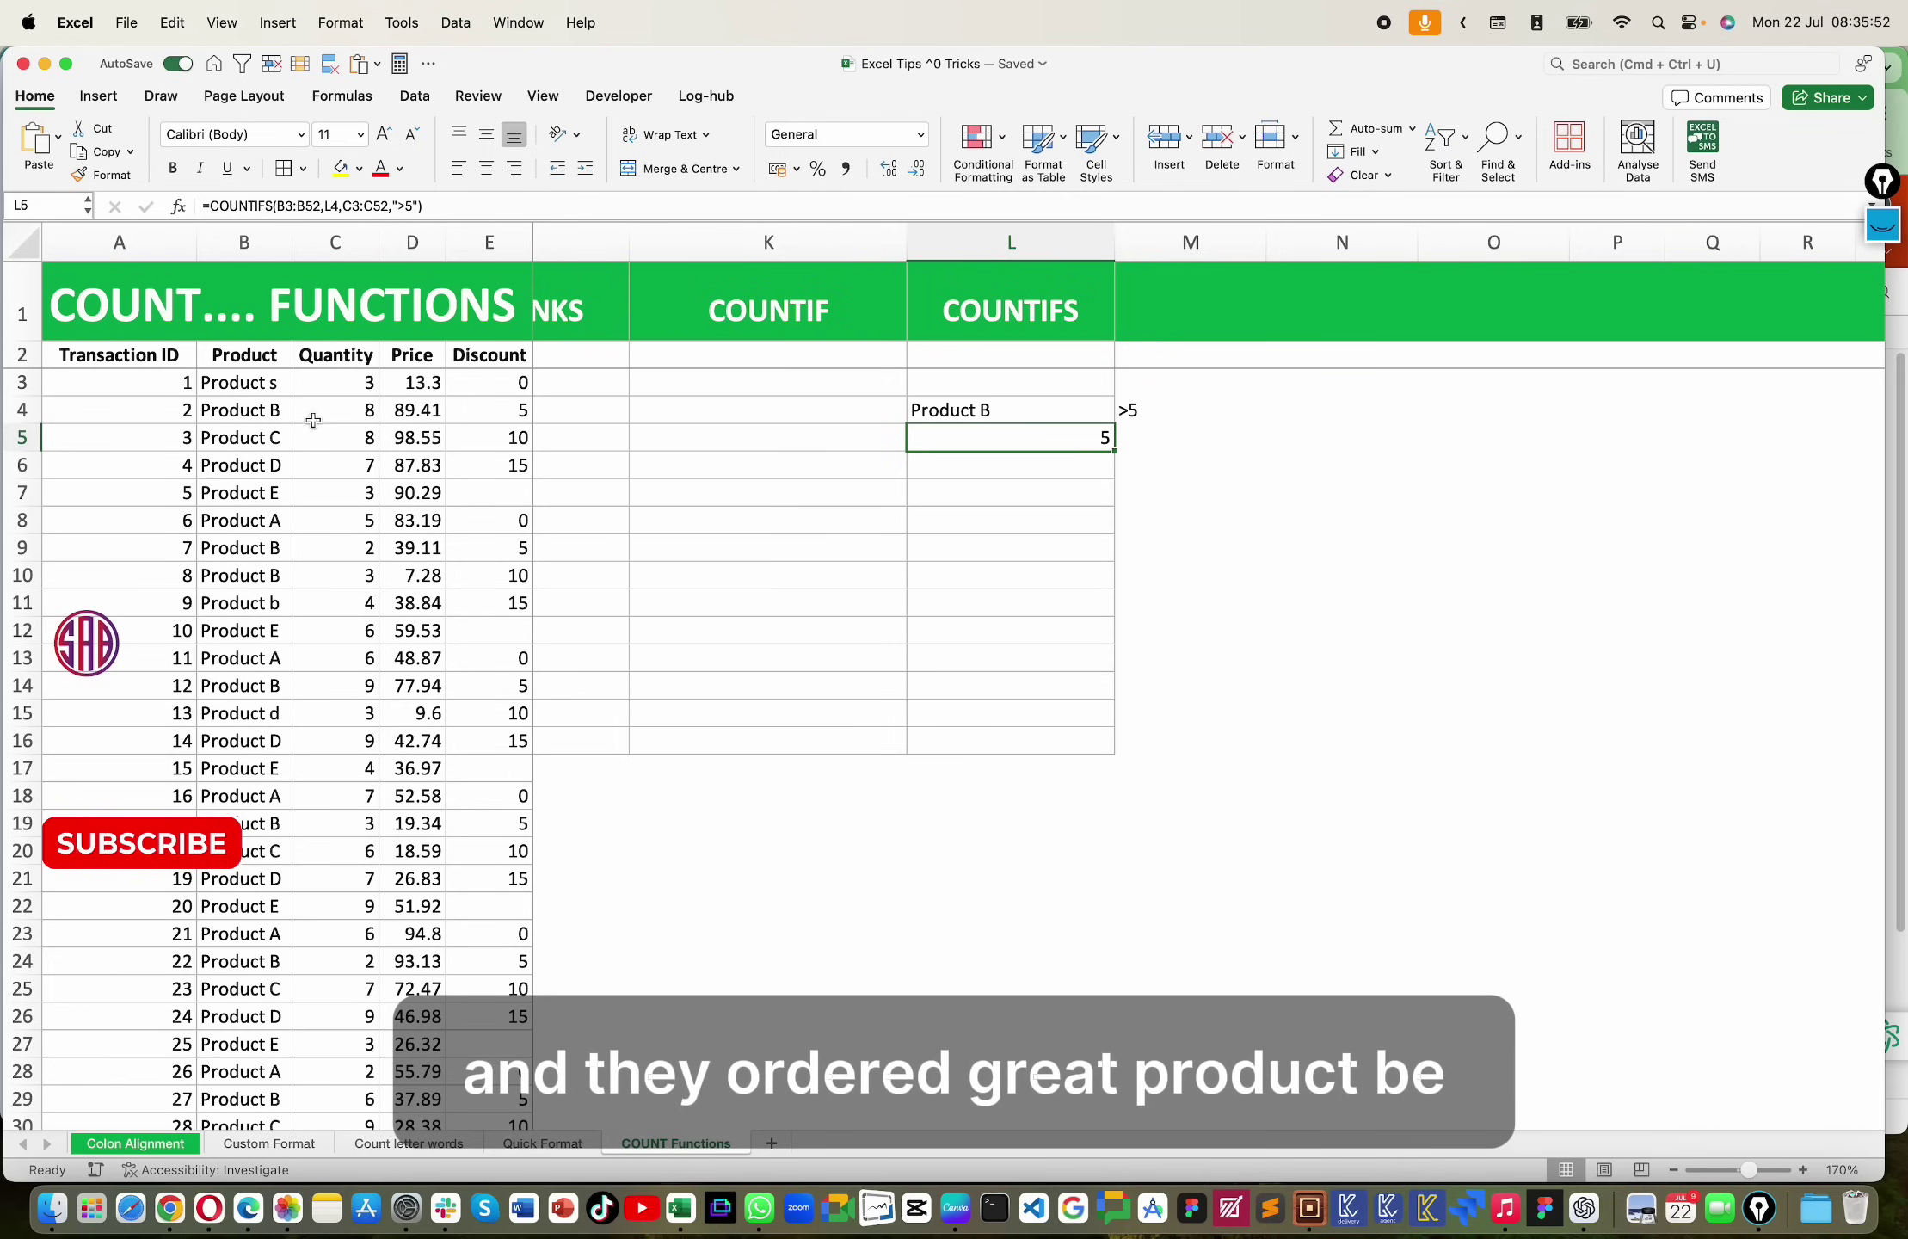
left_click(355, 414)
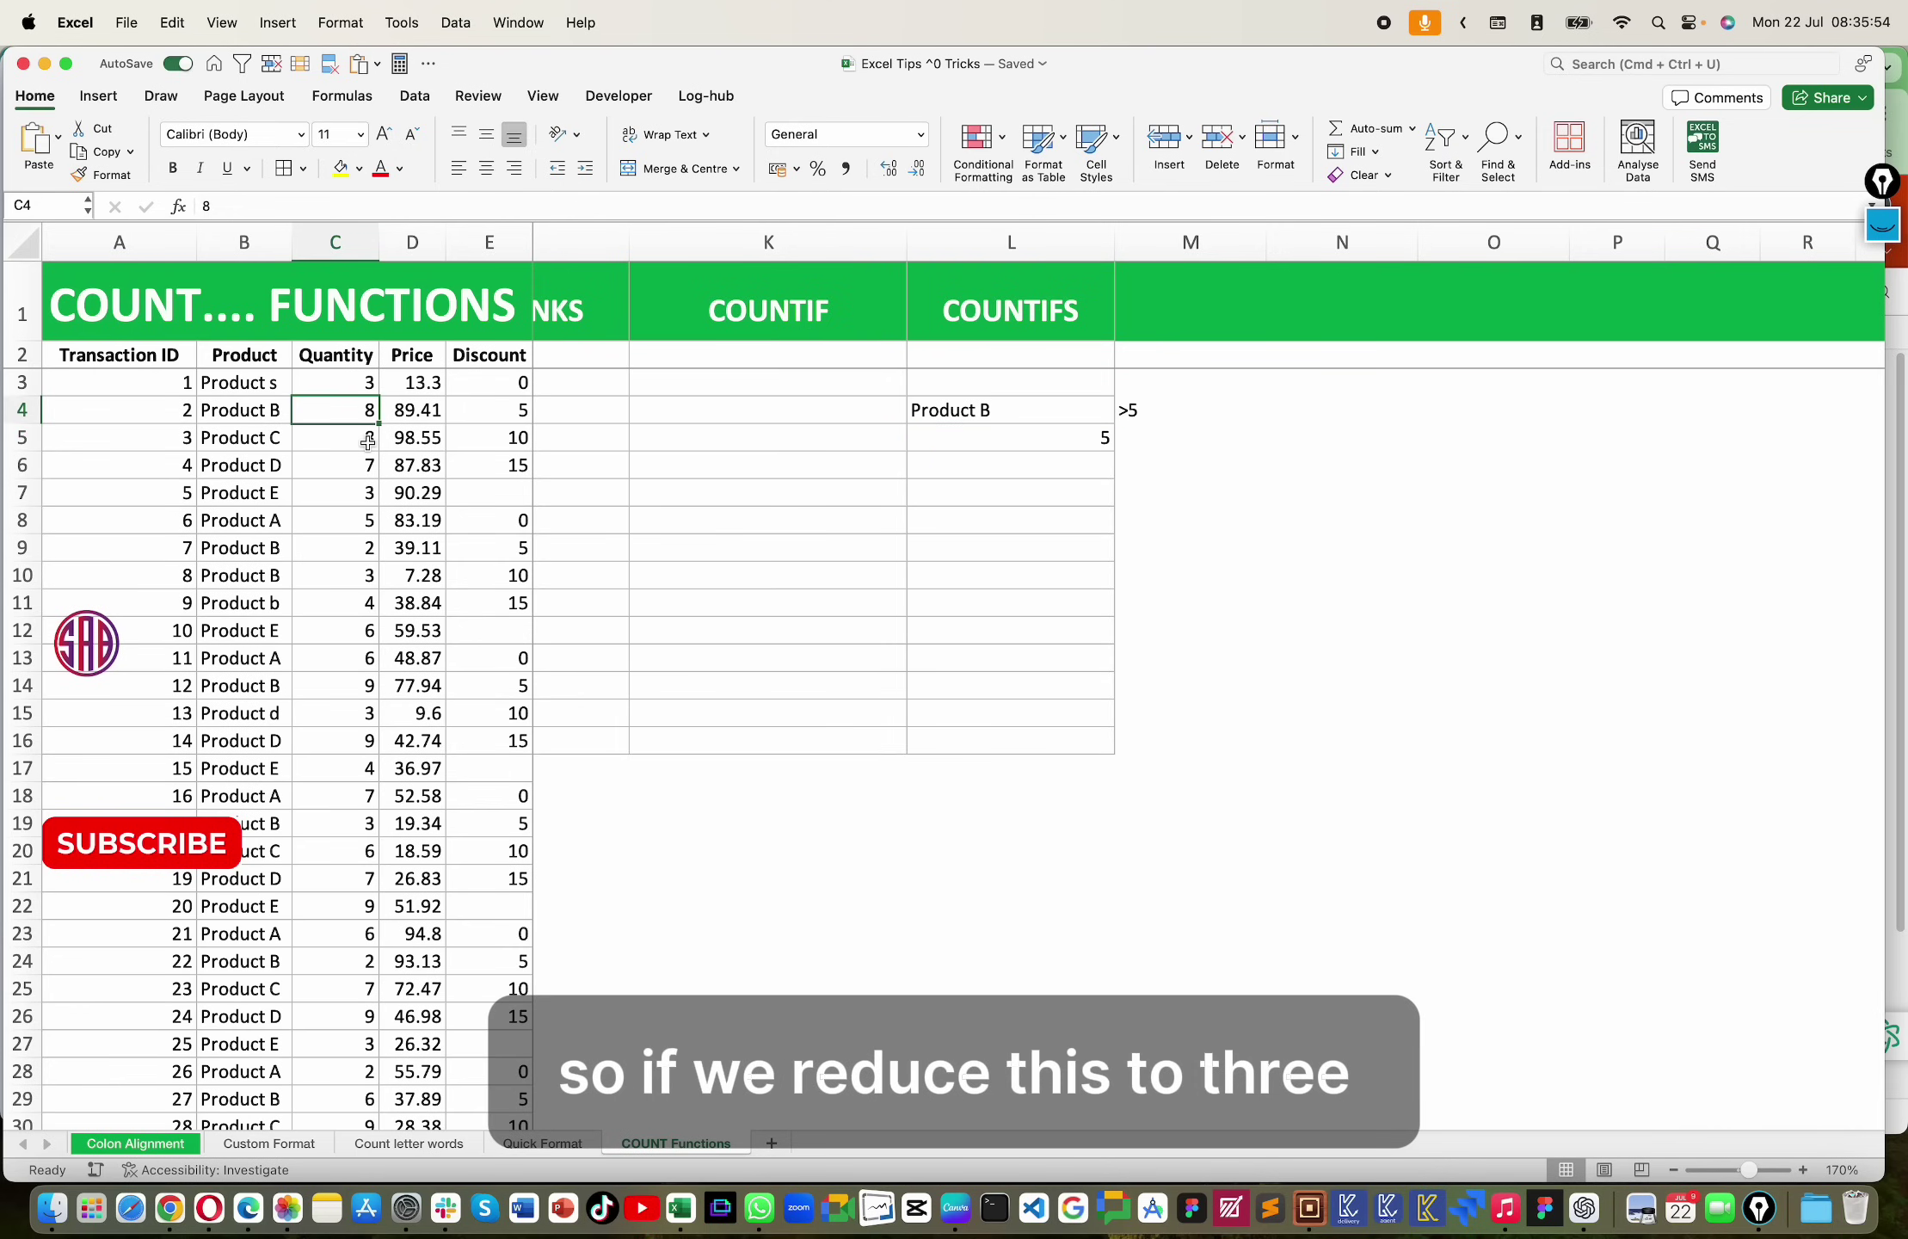
type("3")
key("Return")
left_click(1102, 439)
Step: Set C4 to 5, leaving the L5 COUNTIFS result at 4
left_click(363, 411)
type("5")
key("Return")
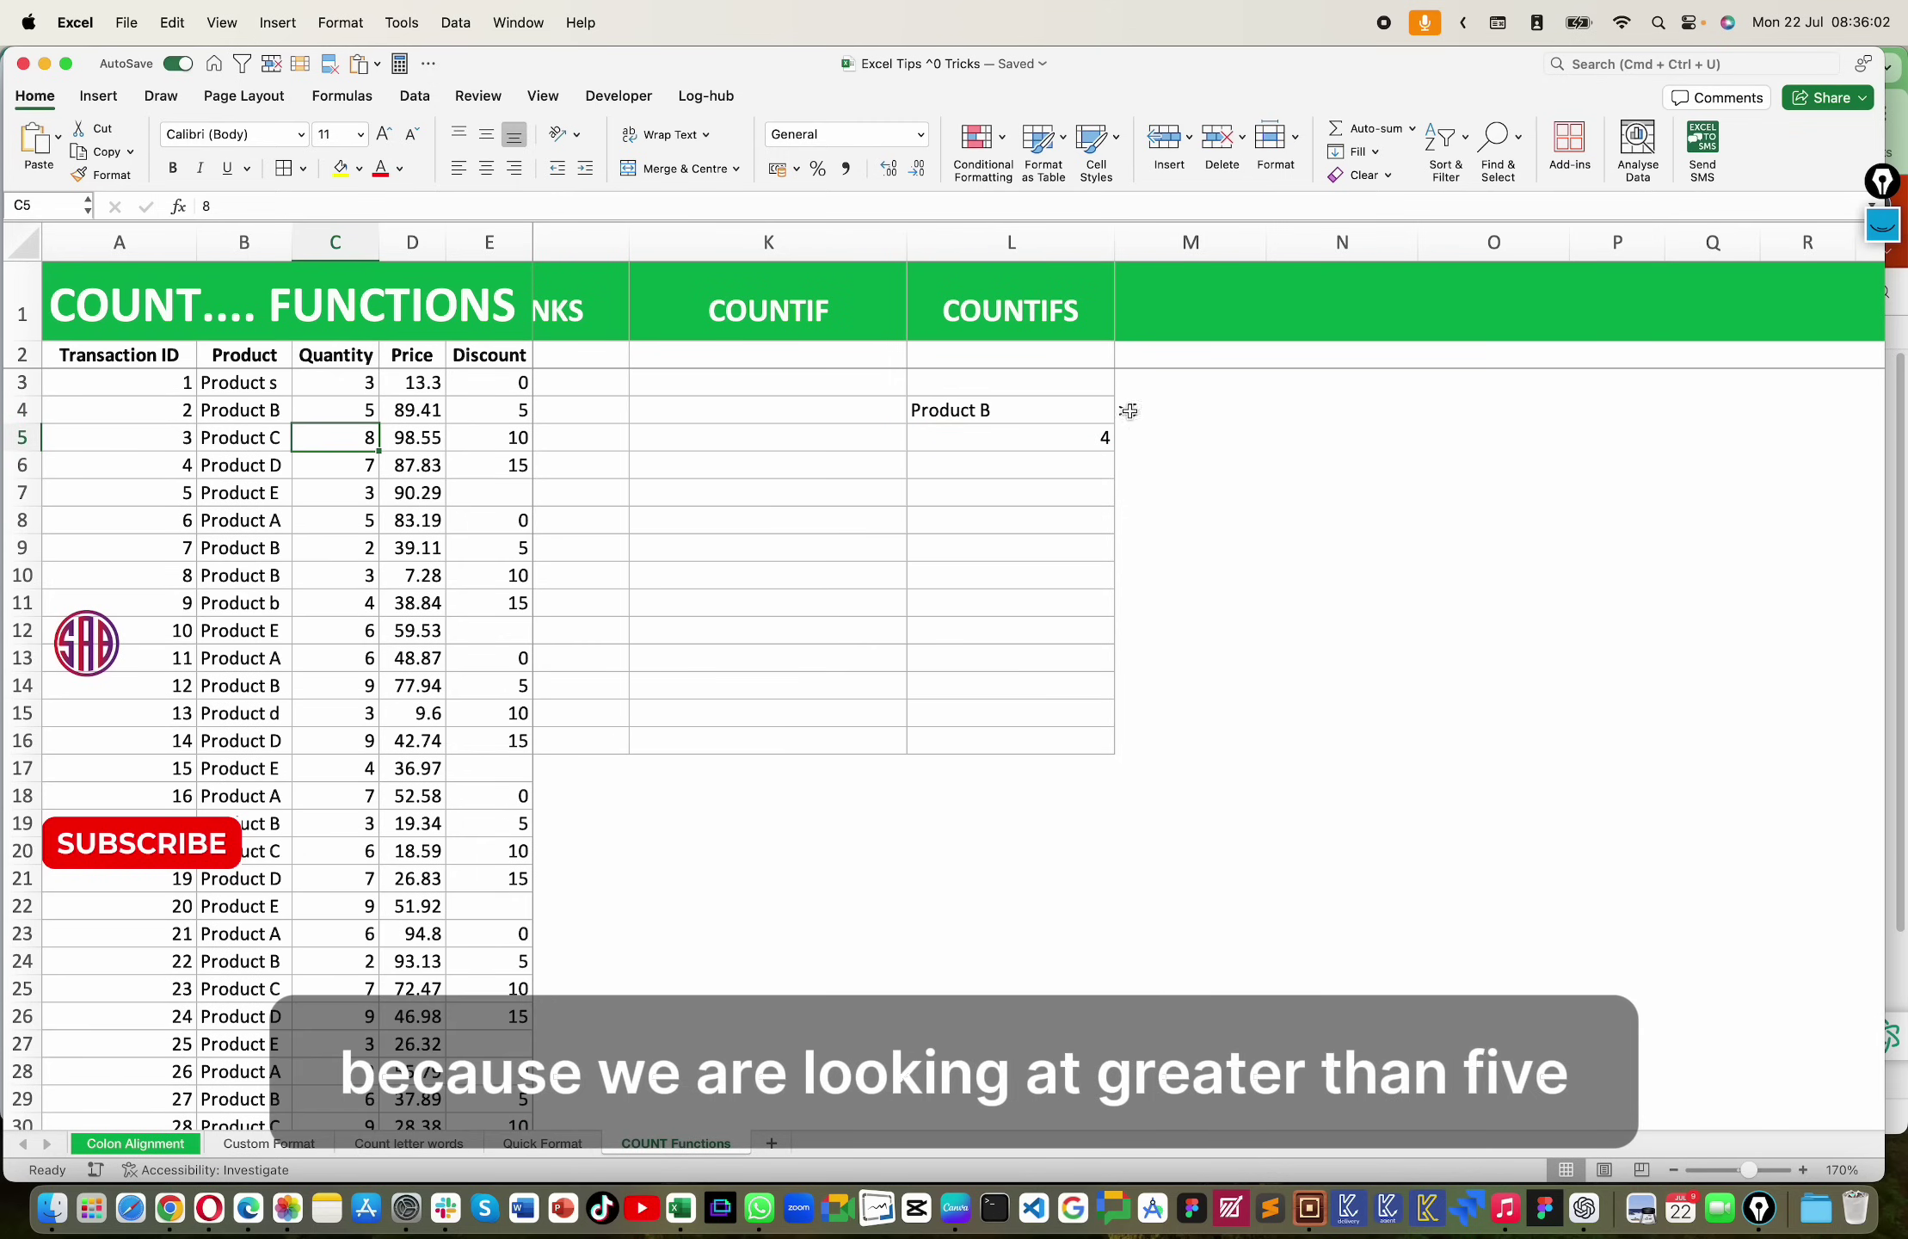